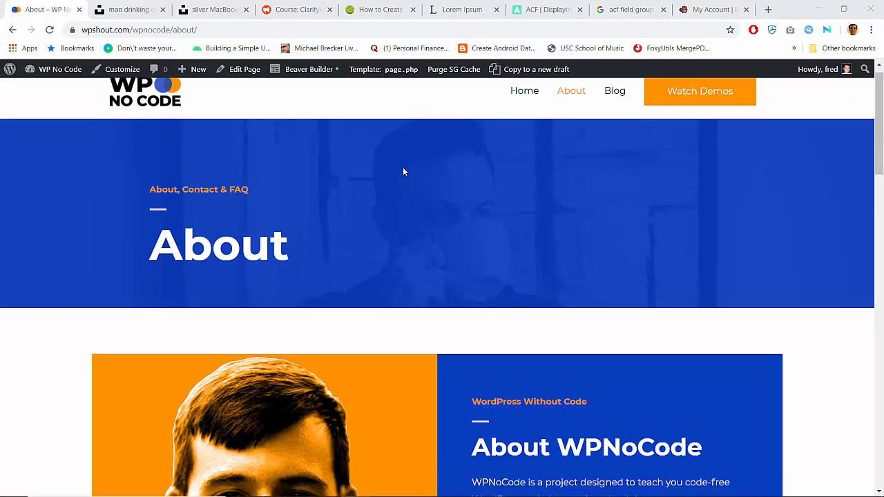
Review the About page from its banner through the contact form to the FAQ section
scroll(404, 171, up, 8)
scroll(404, 171, down, 3)
scroll(404, 172, down, 8)
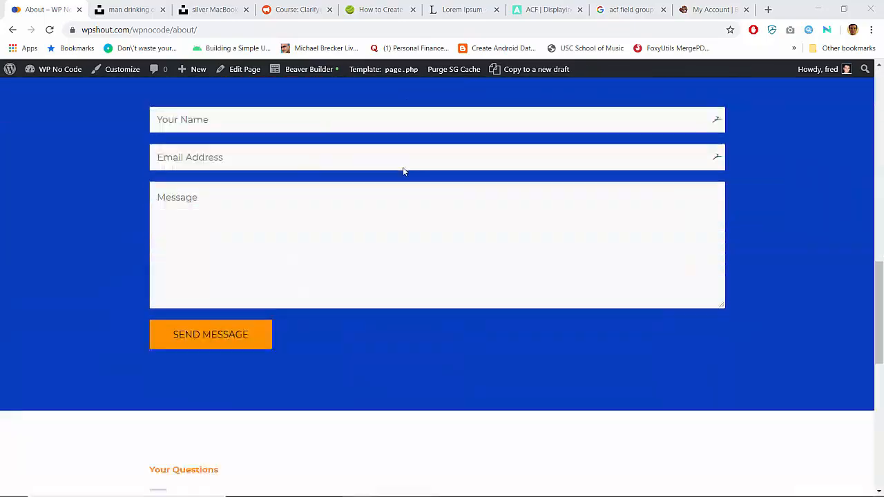
scroll(404, 171, up, 3)
scroll(404, 171, down, 2)
scroll(404, 171, up, 8)
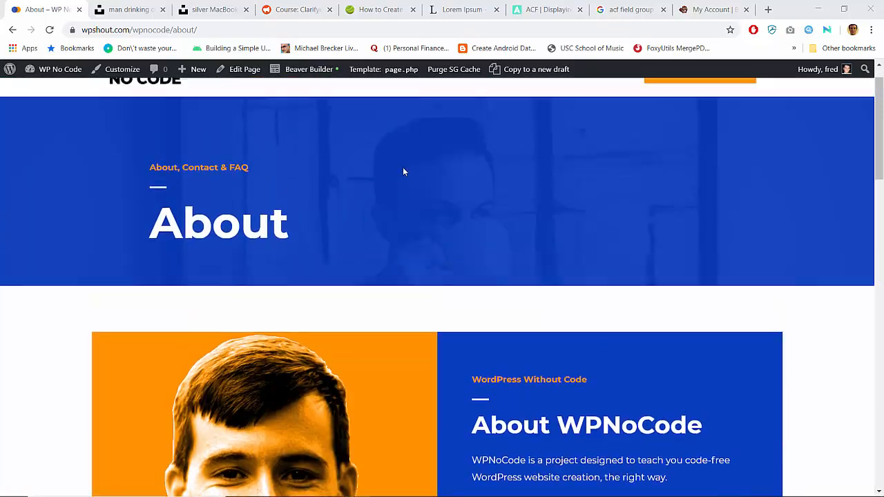
scroll(404, 171, down, 9)
scroll(379, 240, down, 5)
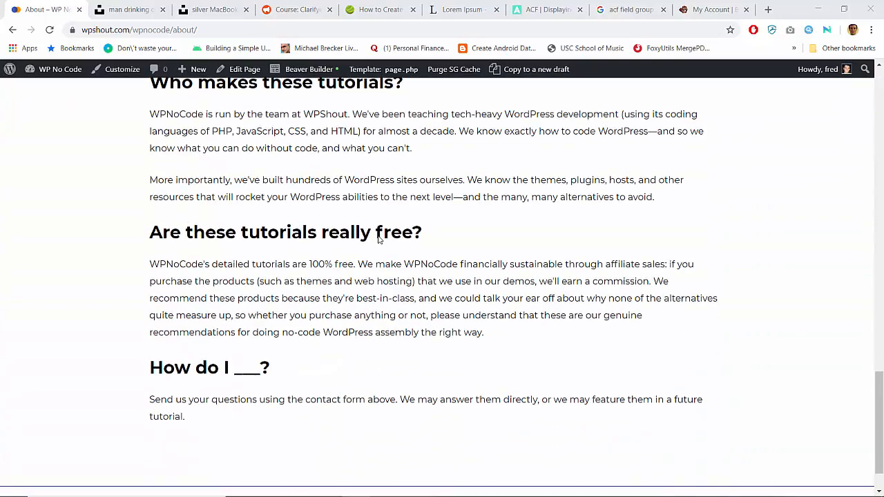
scroll(367, 258, up, 1)
scroll(329, 265, up, 10)
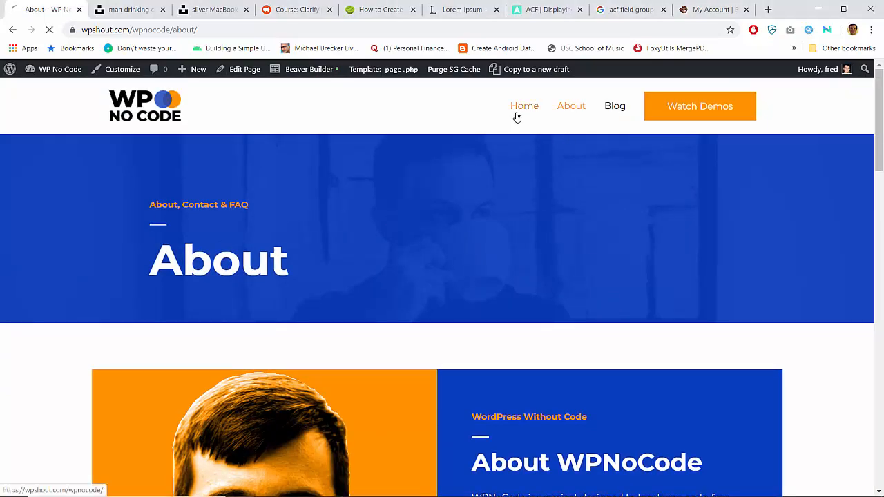
Open the site's Home page and look over its hero, introduction and newest tutorials sections
click(517, 117)
scroll(375, 207, down, 2)
scroll(375, 207, down, 8)
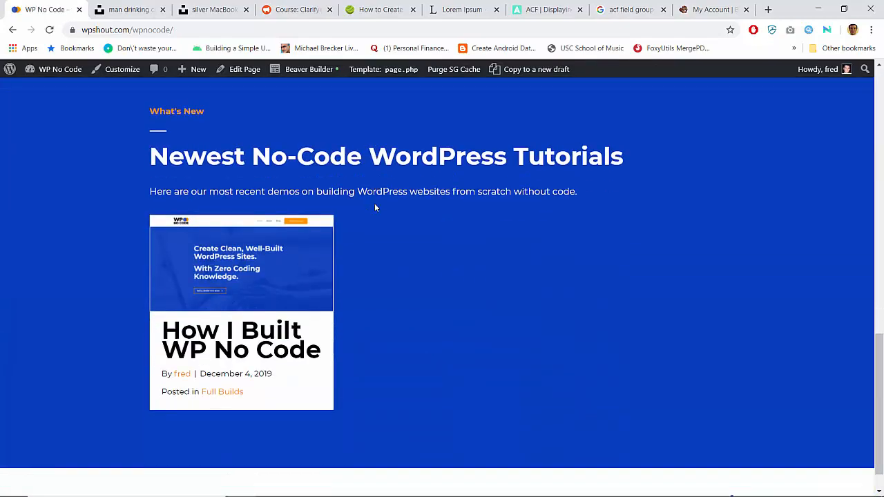
scroll(375, 207, up, 8)
scroll(375, 207, down, 1)
scroll(375, 207, down, 3)
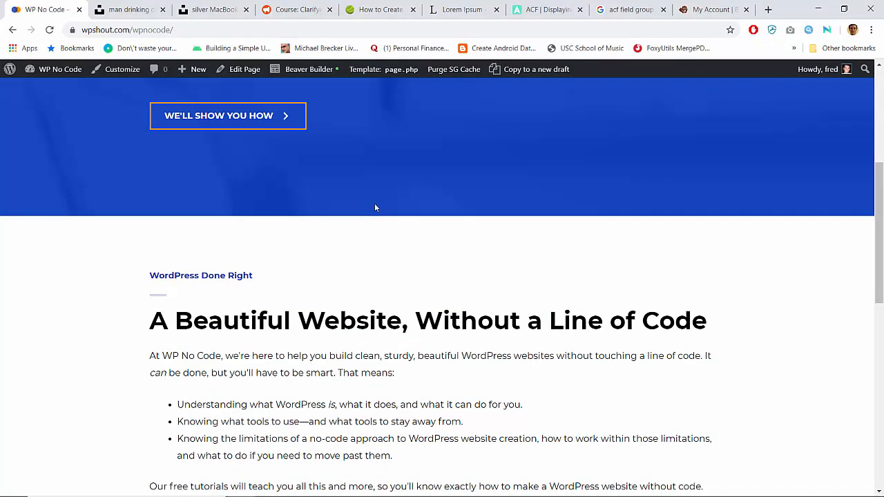
scroll(375, 207, up, 5)
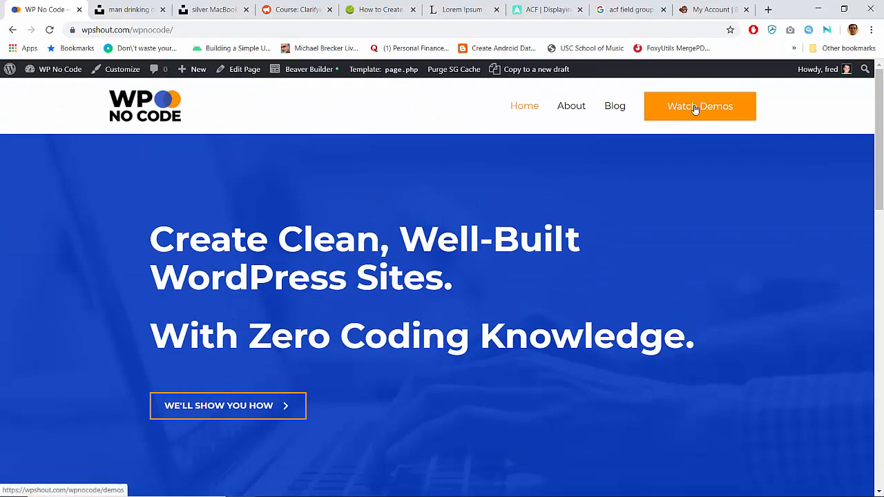
Go to the No-Code Demos page and open the How I Built WP No Code demo
click(694, 109)
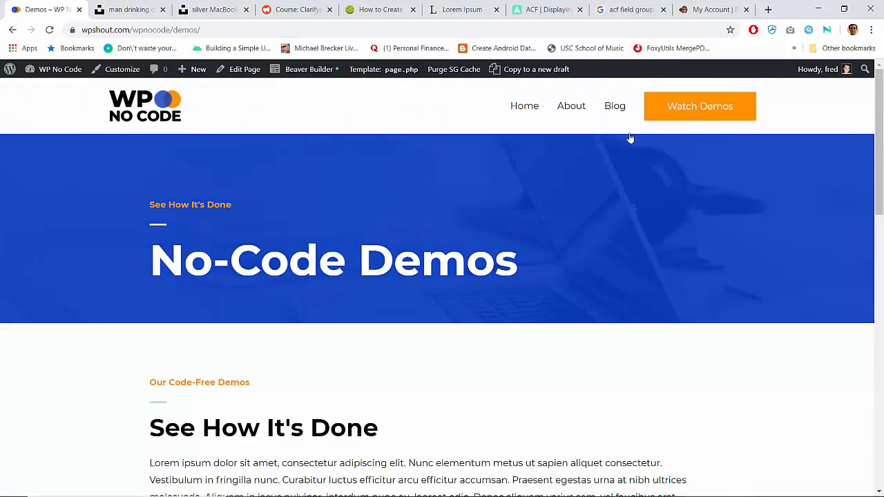
scroll(329, 269, down, 10)
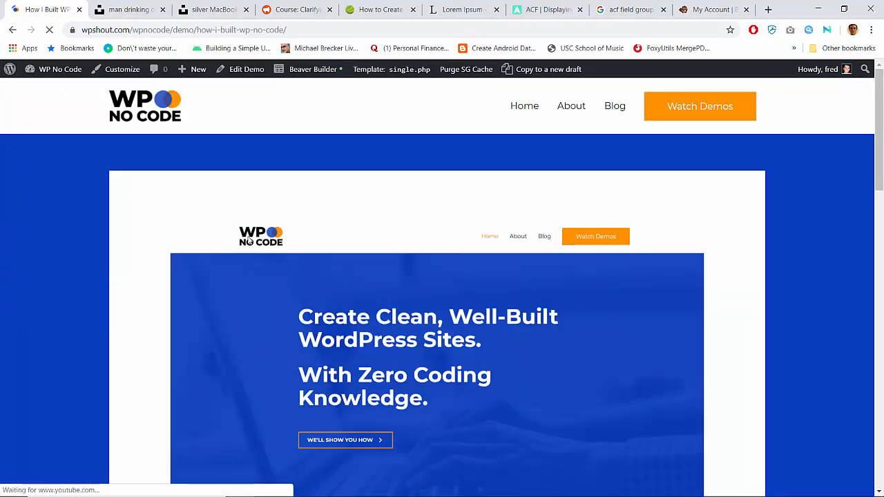
Examine the How I Built WP No Code demo's layout, including its featured image, title, text, embedded video and comment area
scroll(238, 273, down, 10)
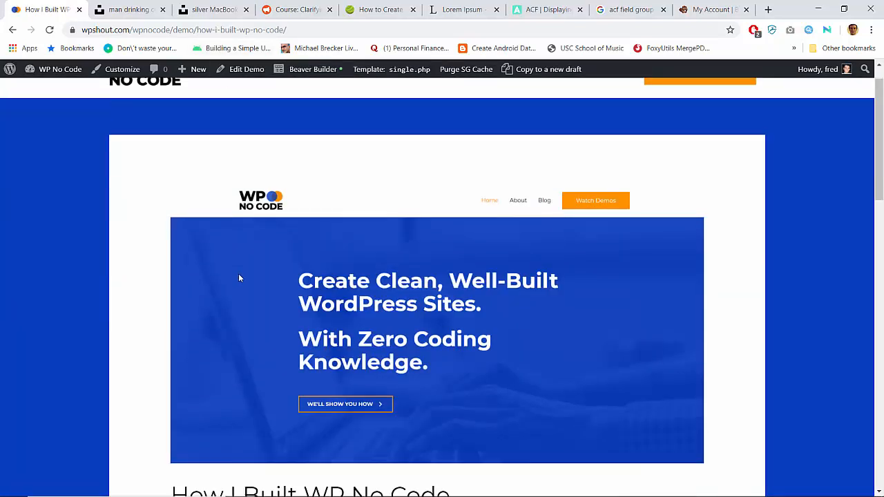
scroll(239, 277, up, 5)
scroll(239, 276, down, 4)
scroll(239, 276, up, 6)
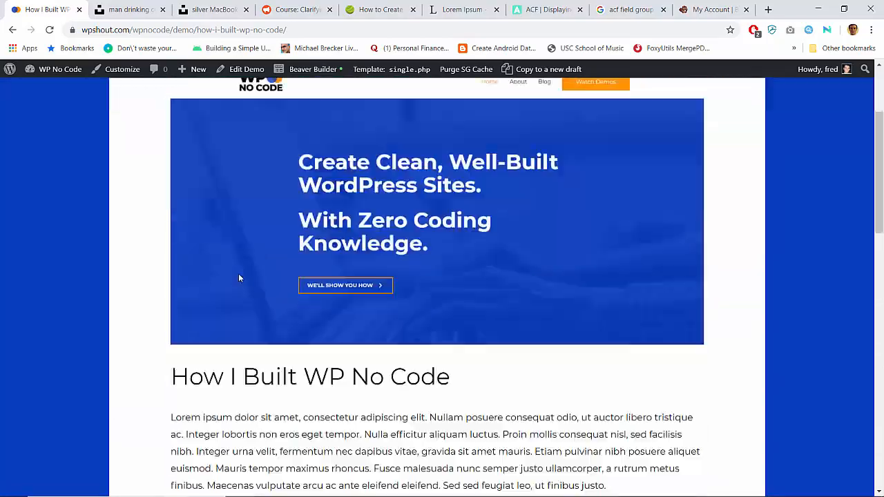
scroll(238, 276, down, 12)
scroll(239, 277, up, 4)
scroll(239, 277, up, 10)
scroll(239, 277, down, 3)
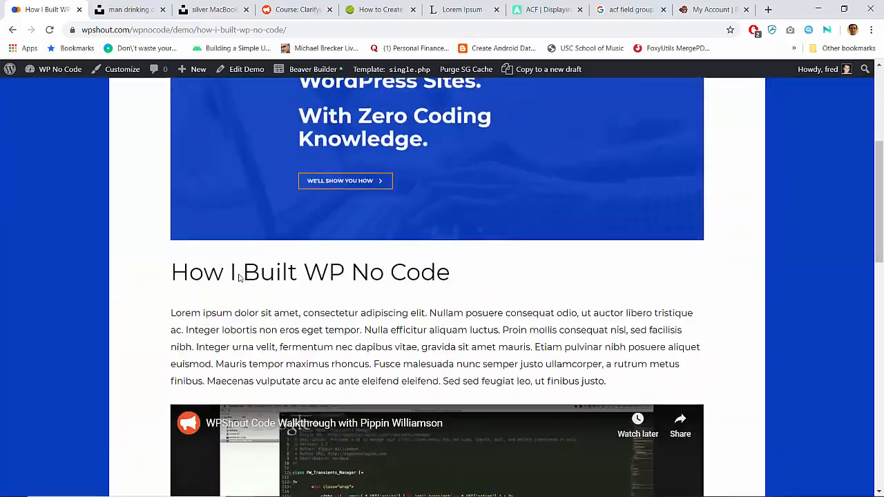
scroll(239, 278, up, 3)
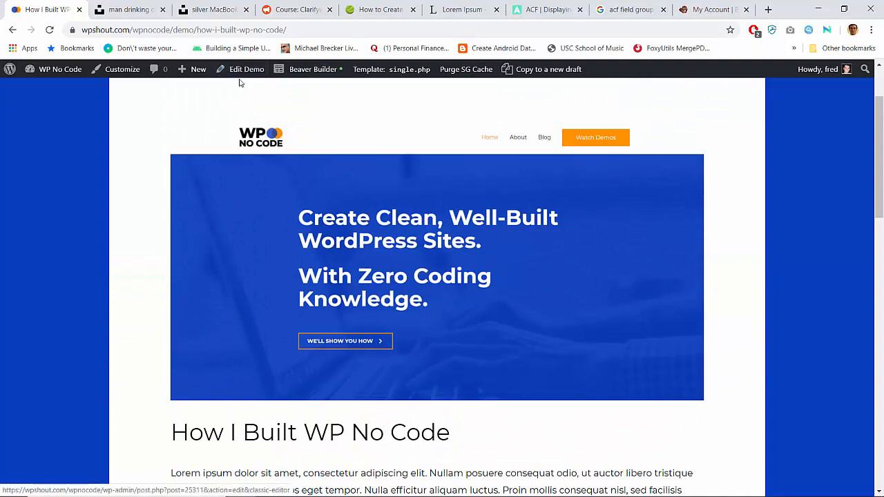
scroll(220, 170, down, 1)
scroll(218, 175, down, 15)
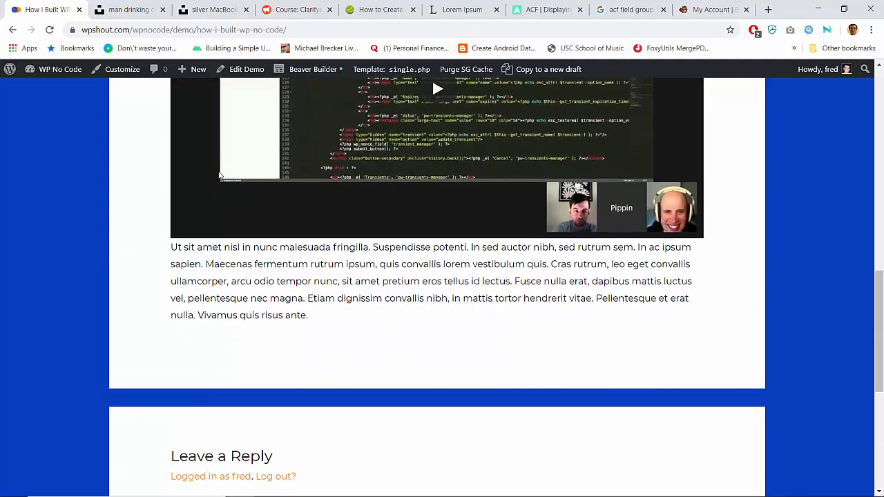
scroll(159, 270, up, 12)
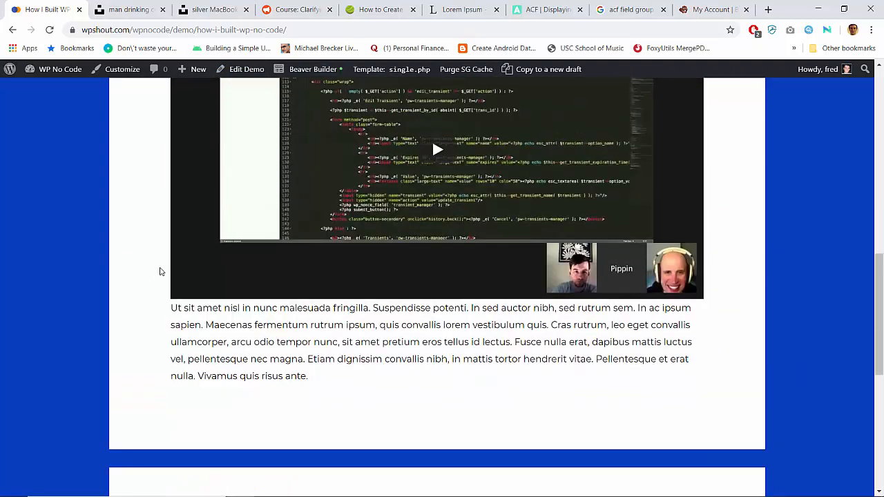
scroll(687, 356, down, 4)
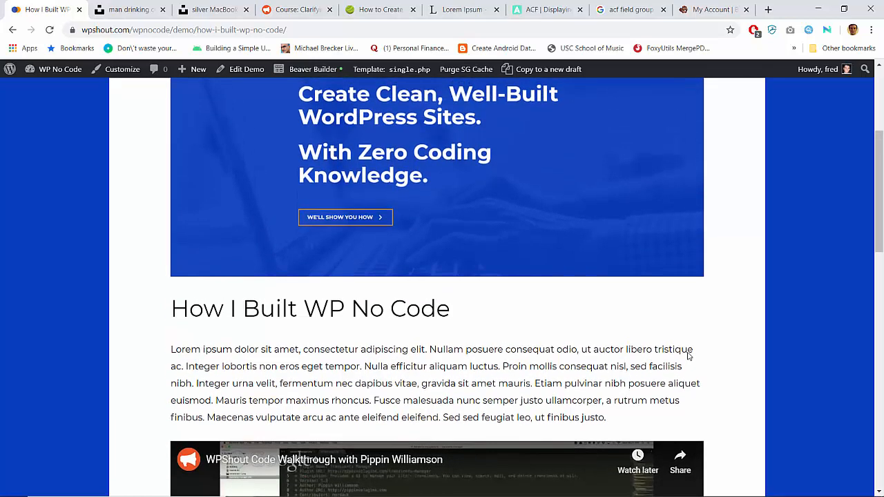
Close the two stock-photo browser tabs, glance at the WordPress terms course article and return to the demo post
click(163, 14)
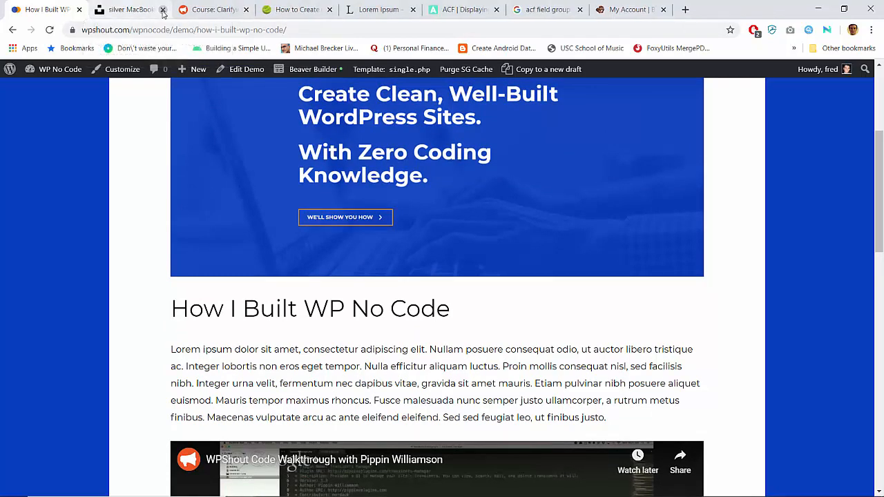
click(163, 14)
click(128, 12)
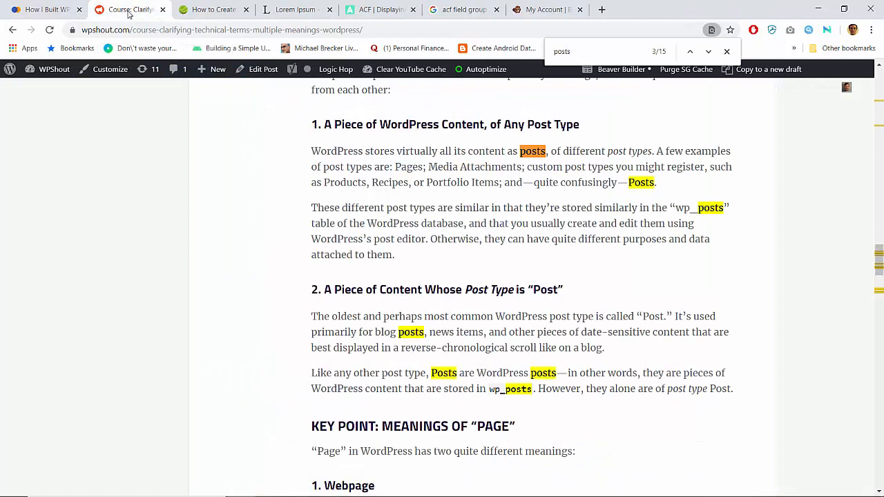
click(51, 5)
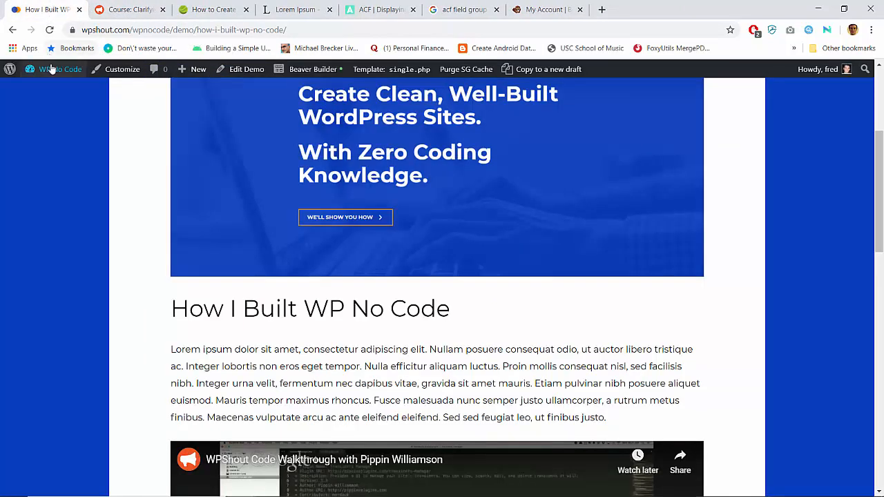
Open the WP No Code site's WordPress dashboard in a new browser tab and switch to it
right_click(52, 69)
click(76, 73)
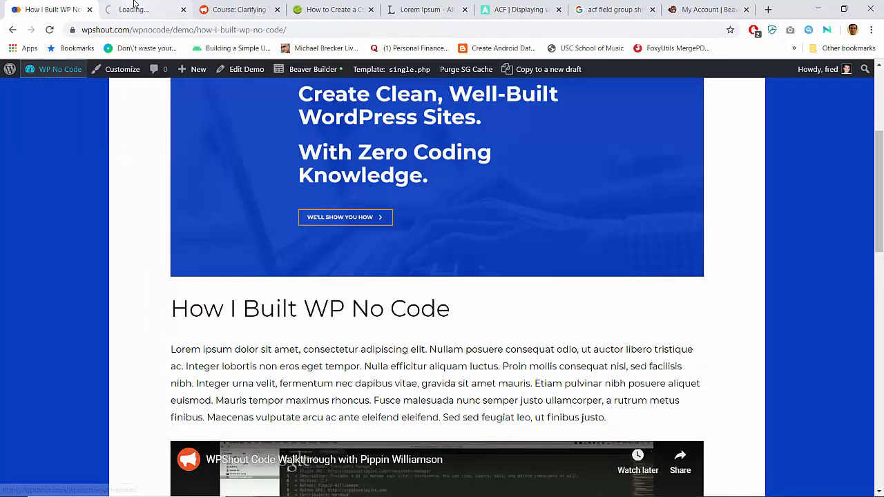
click(135, 7)
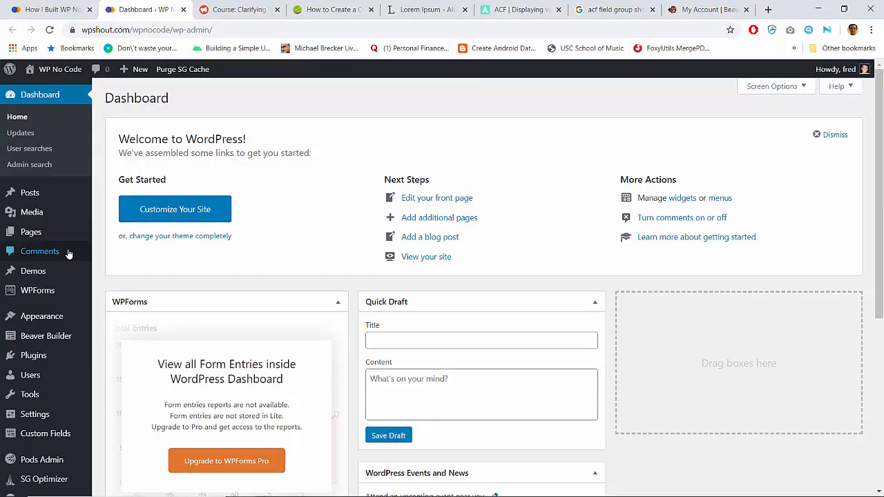
Open the Demo Meta field group in Custom Fields to view its Technologies Used field
scroll(96, 248, down, 5)
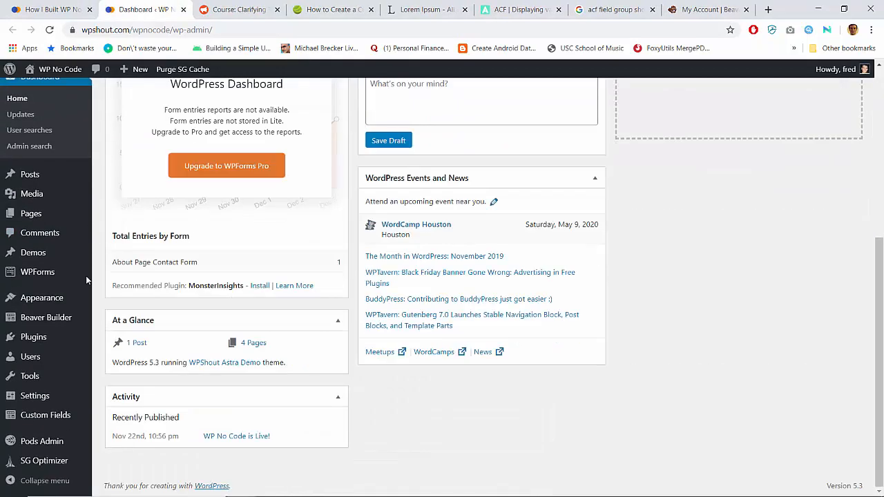
click(50, 417)
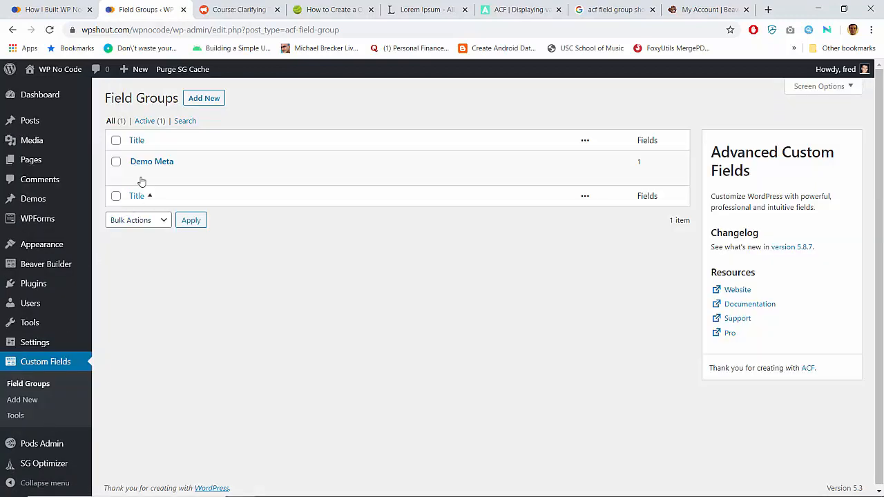
mouse_move(140, 178)
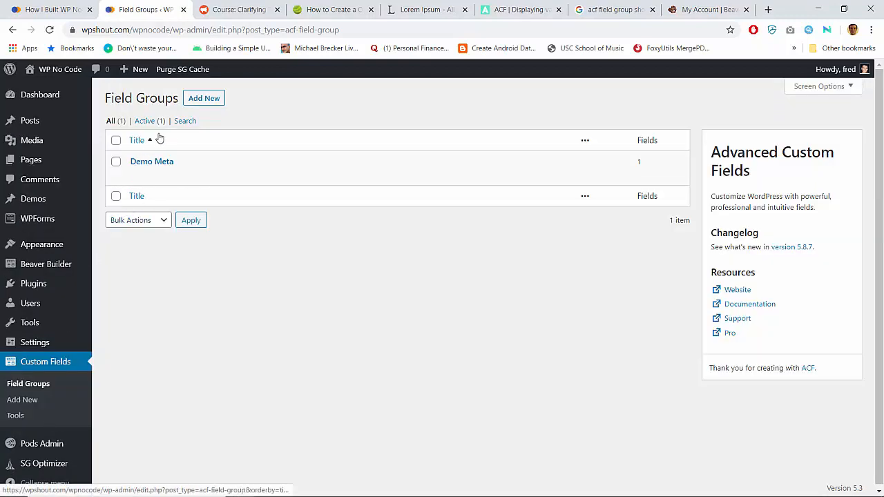
click(136, 177)
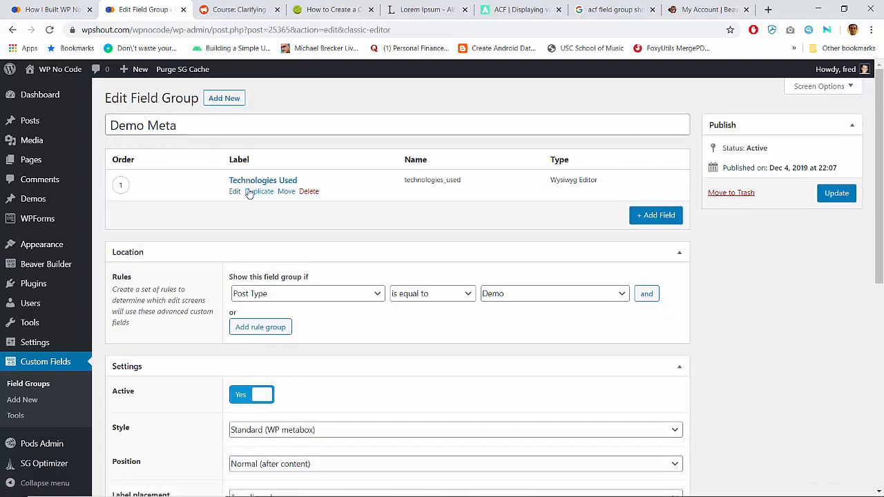
Open the How I Built WP No Code demo for editing and find its Technologies Used field
click(66, 203)
mouse_move(26, 431)
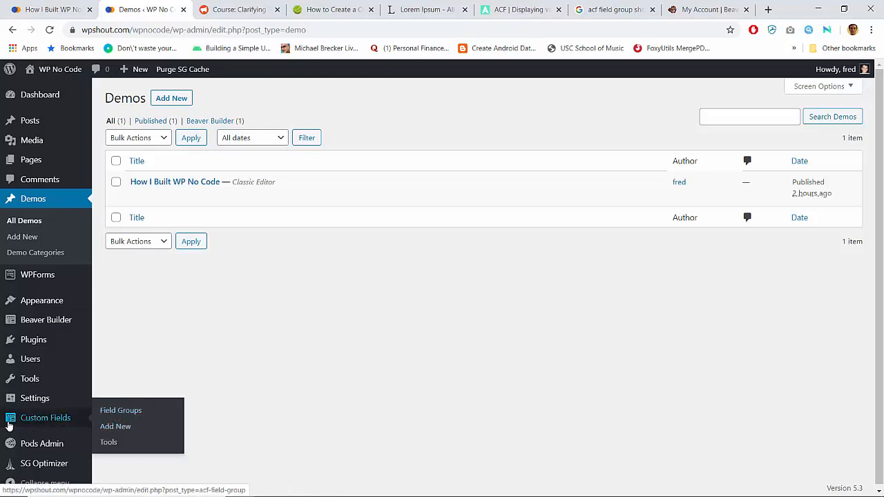
click(136, 197)
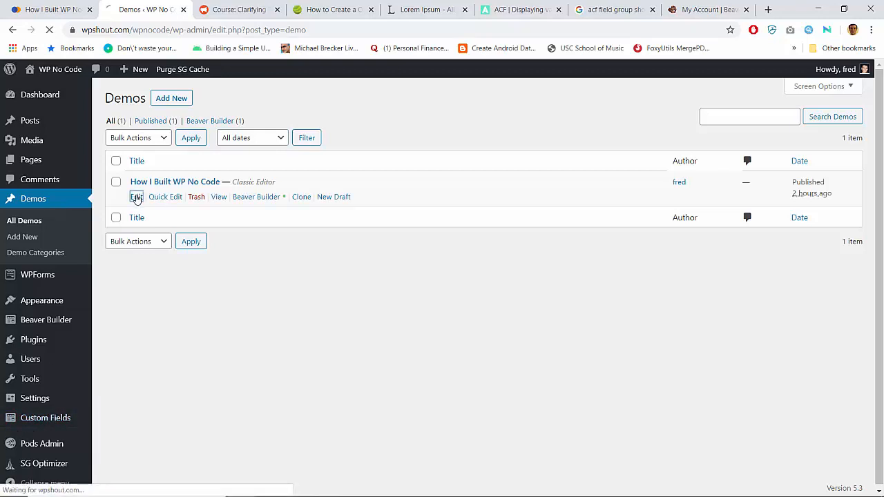
scroll(204, 262, down, 6)
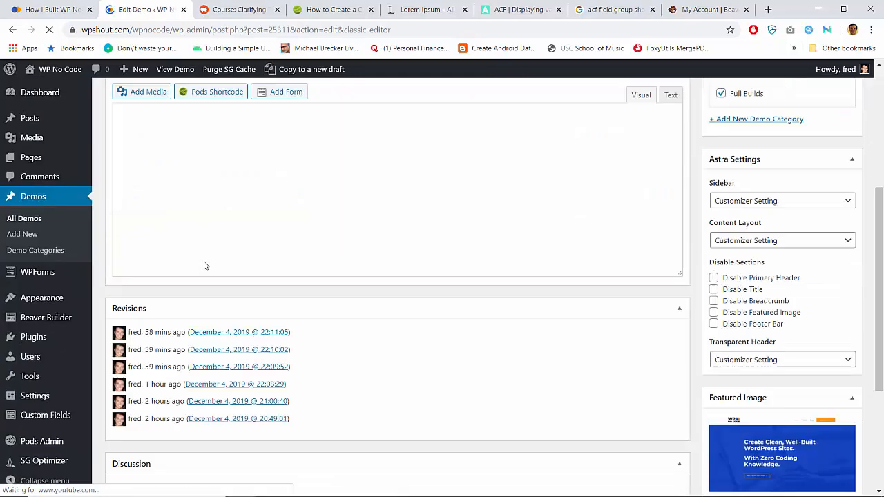
scroll(203, 264, up, 4)
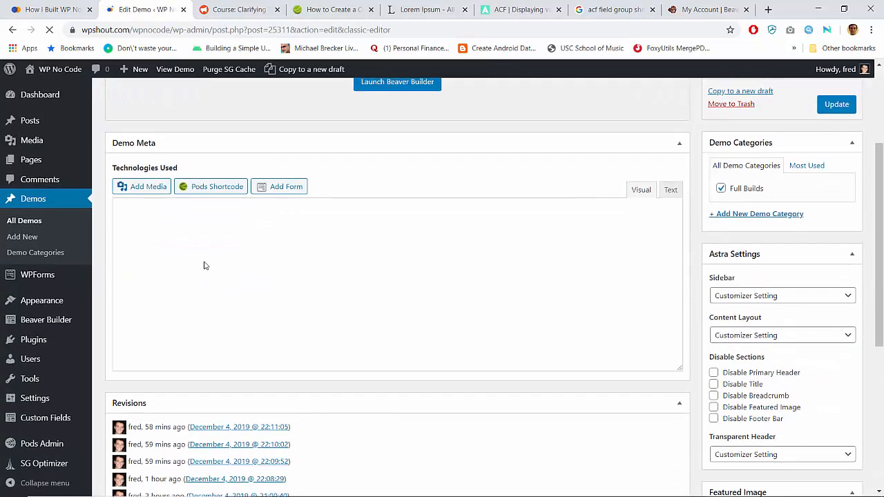
Select all the text in the demo's Technologies Used field
key(ctrl+a)
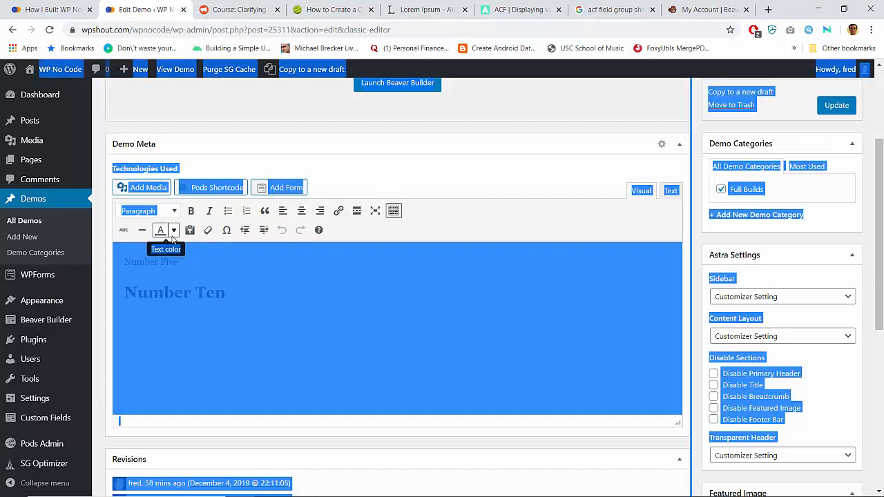
click(197, 294)
triple_click(207, 294)
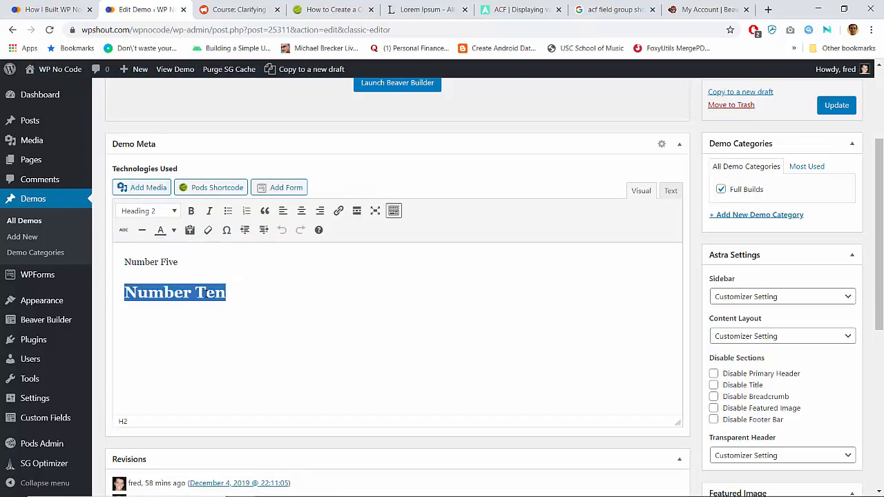
key(ctrl+a)
scroll(207, 276, up, 3)
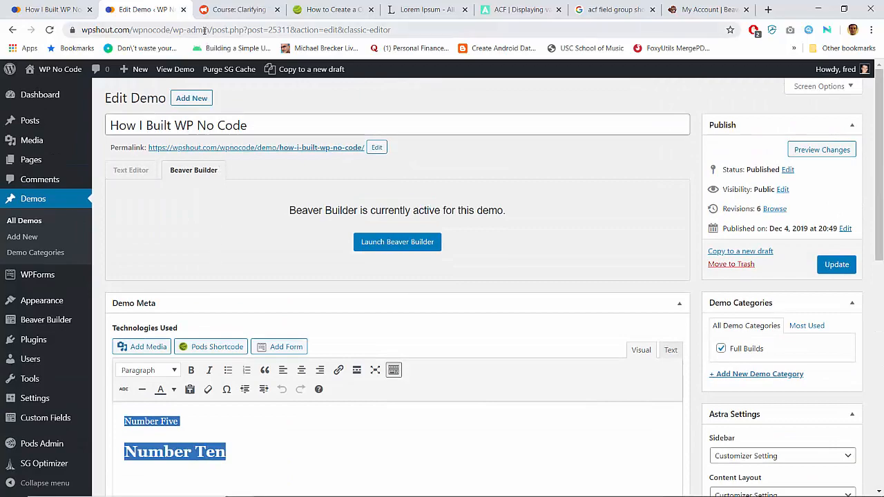
Check the live How I Built WP No Code page for the Technologies Used content
click(55, 8)
scroll(364, 297, down, 9)
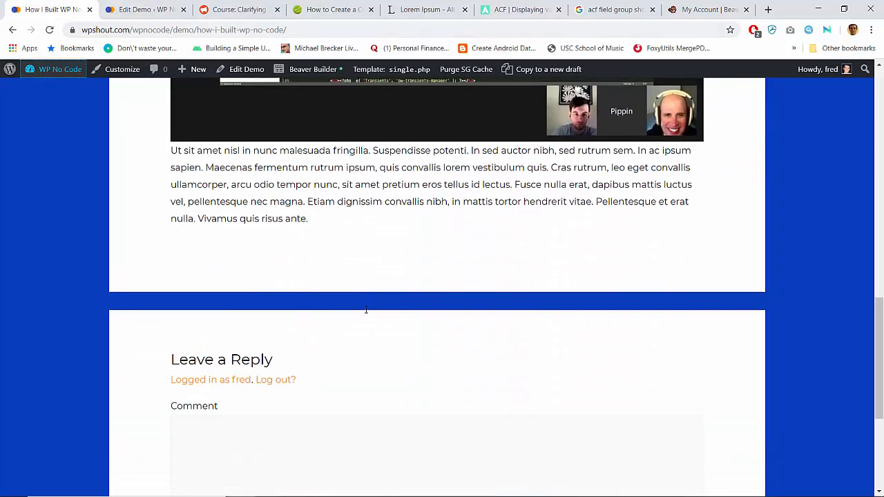
scroll(365, 310, down, 2)
scroll(365, 290, up, 10)
Switch the How I Built WP No Code demo from Beaver Builder to the Text Editor, accept the layout warning, and update it
click(142, 9)
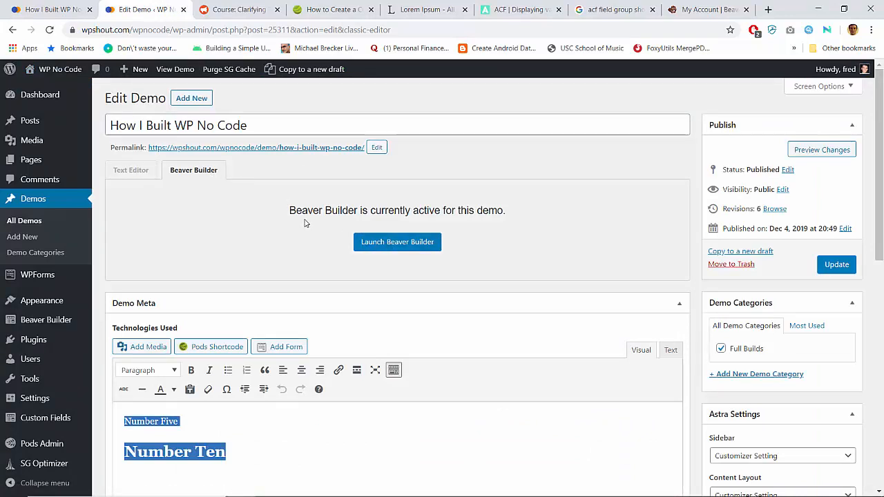
click(128, 171)
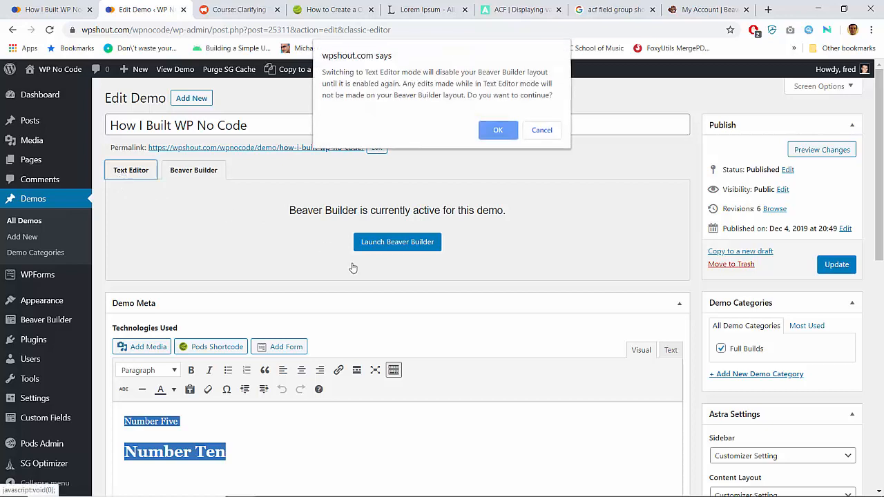
key(Return)
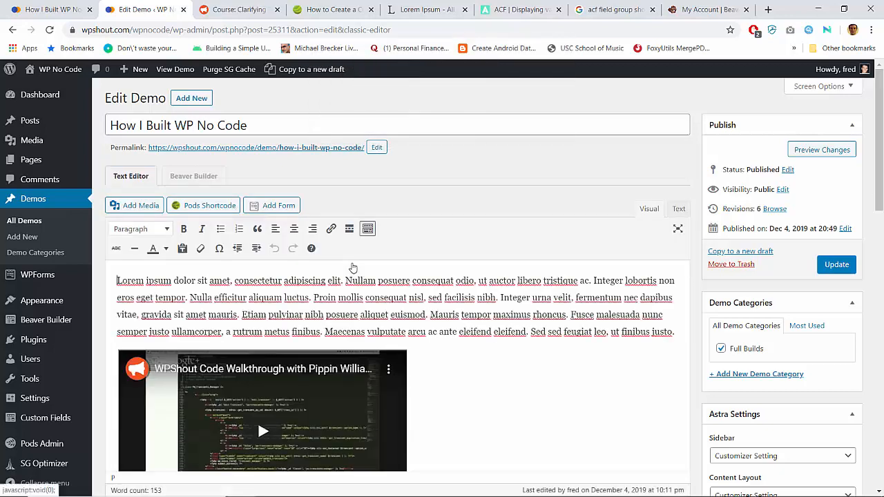
click(840, 266)
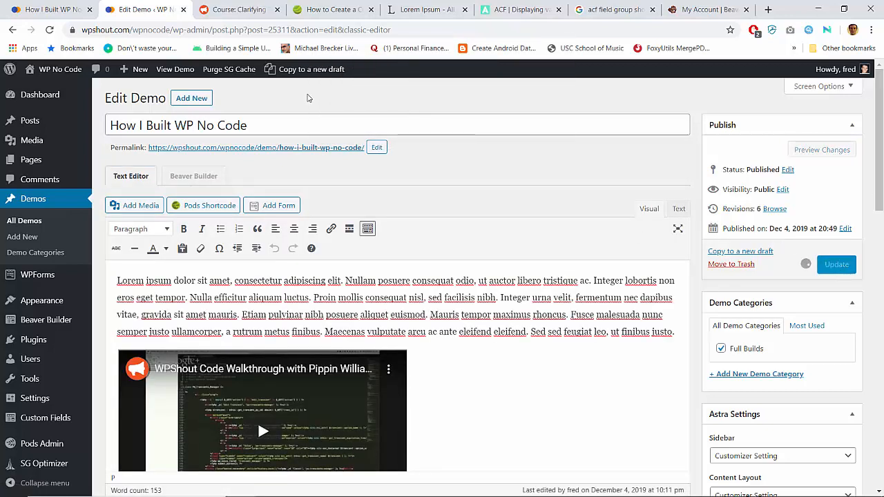
Check how the embedded video and body text display on the live How I Built WP No Code page
click(40, 7)
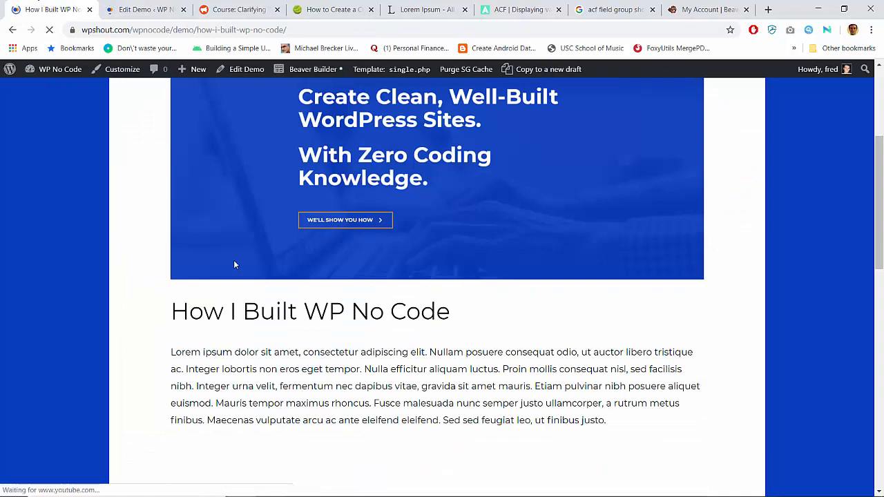
scroll(234, 262, down, 5)
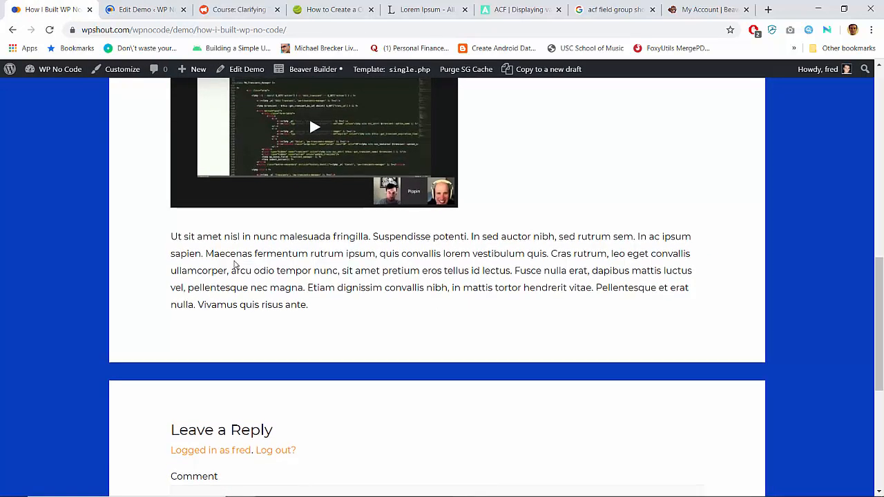
scroll(234, 263, up, 1)
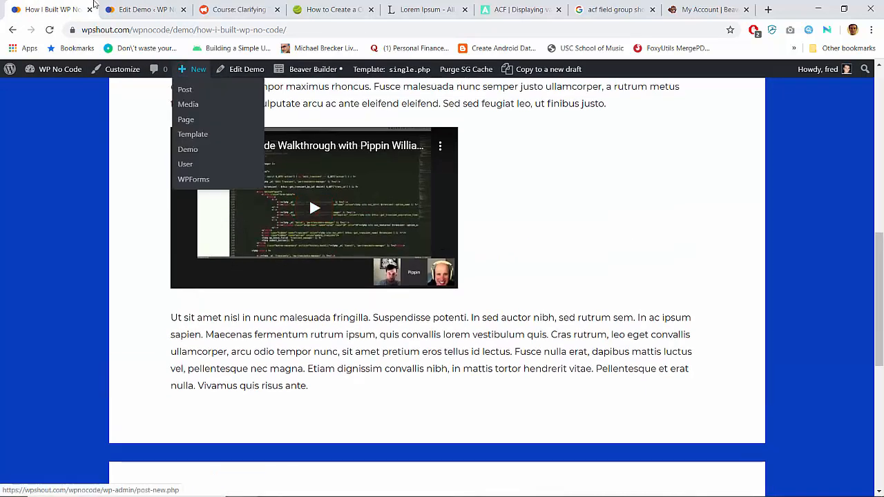
Examine the video's iframe code and YouTube source URL in the demo's HTML content, returning to the visual view
click(125, 5)
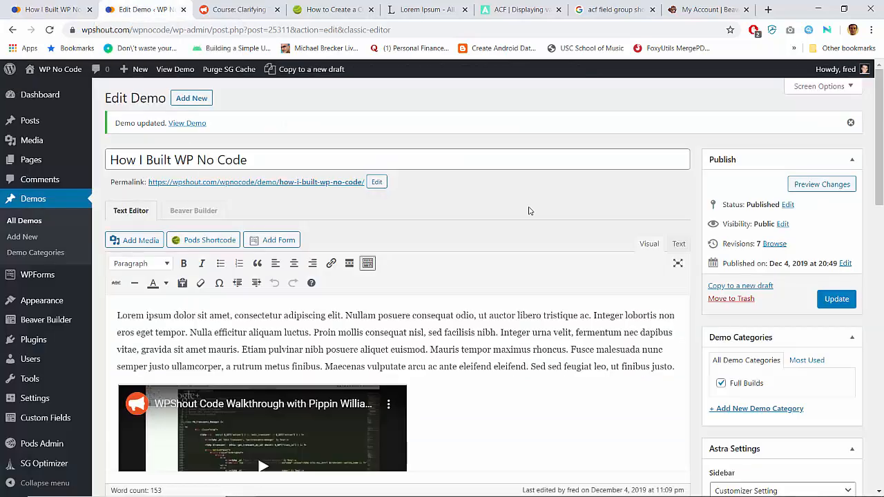
click(678, 245)
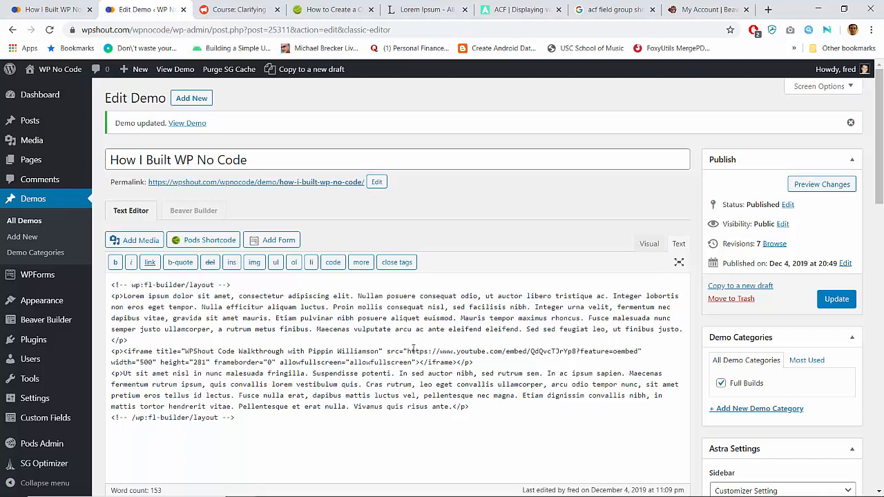
drag(408, 352, 576, 352)
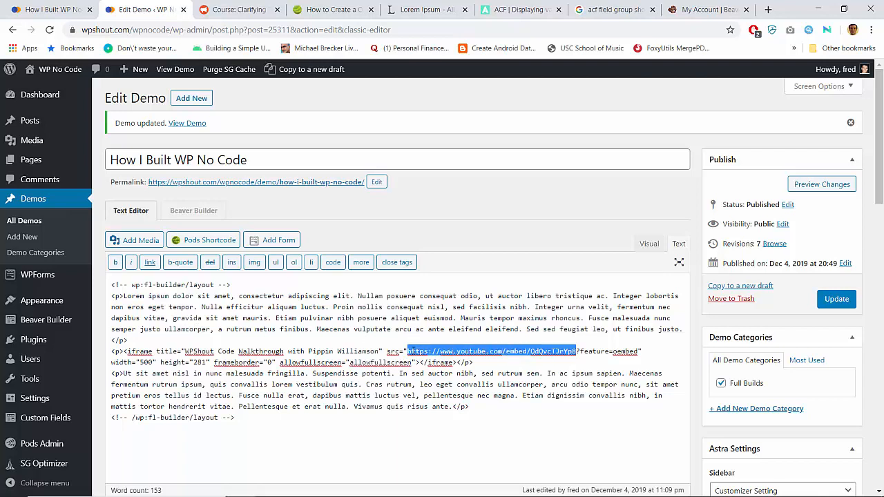
click(412, 351)
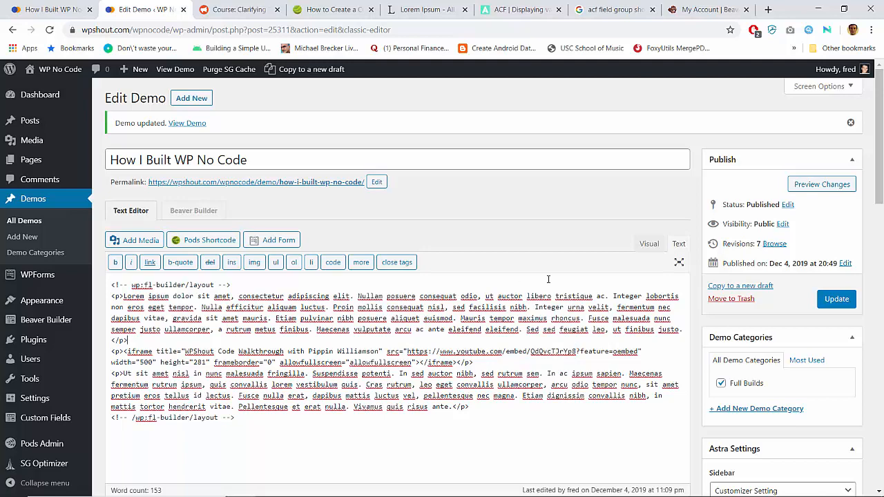
click(649, 243)
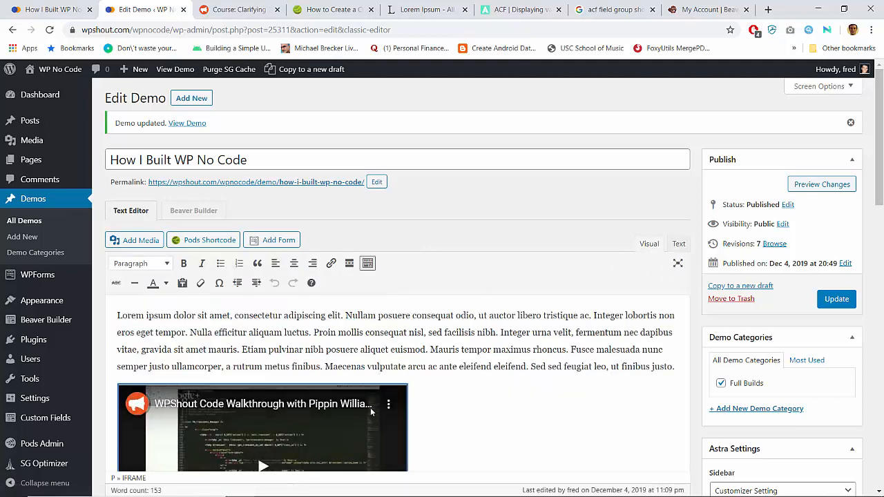
scroll(344, 414, down, 2)
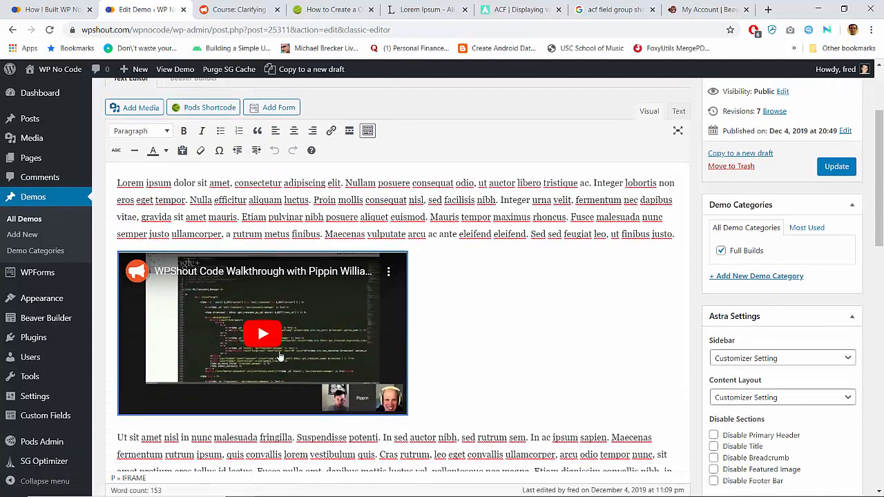
click(257, 274)
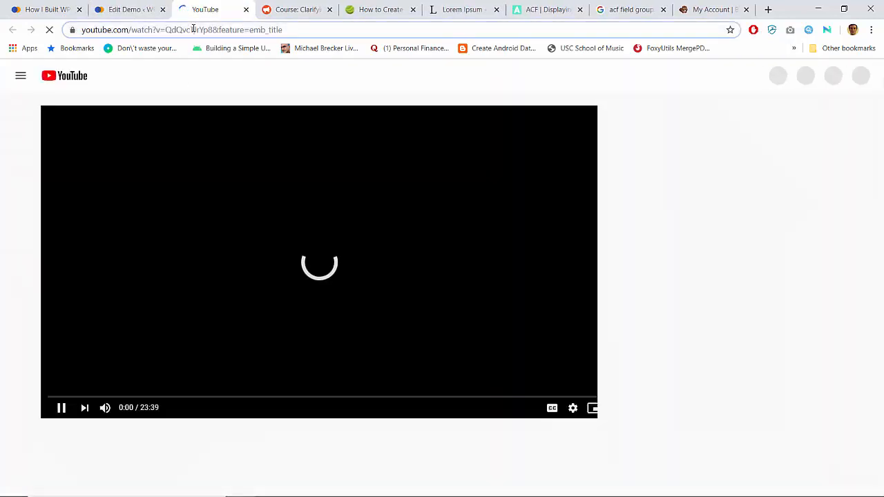
click(193, 29)
key(ctrl+w)
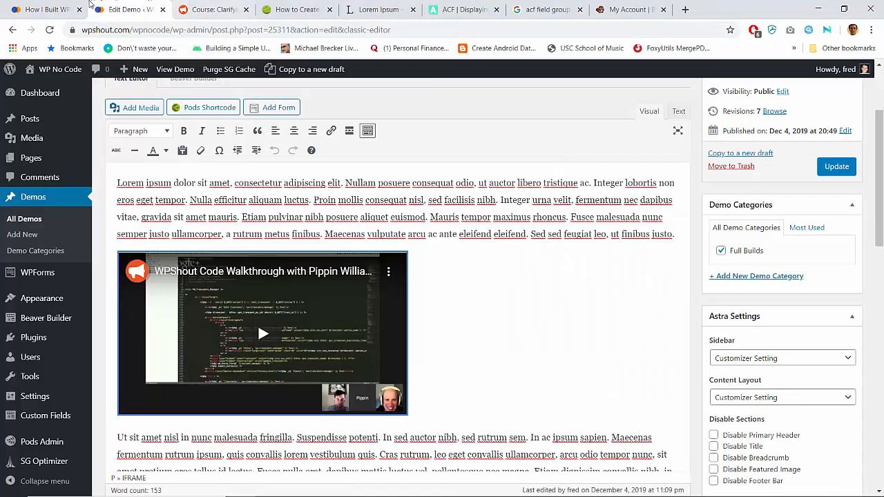
key(BackSpace)
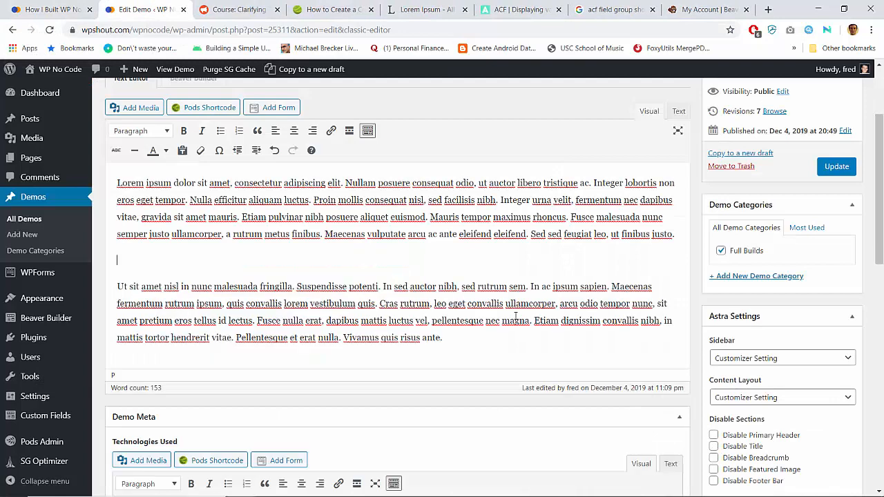
text(https://www.youtube.com/watch?v=QdQvcTJrYp8&feature=emb_title)
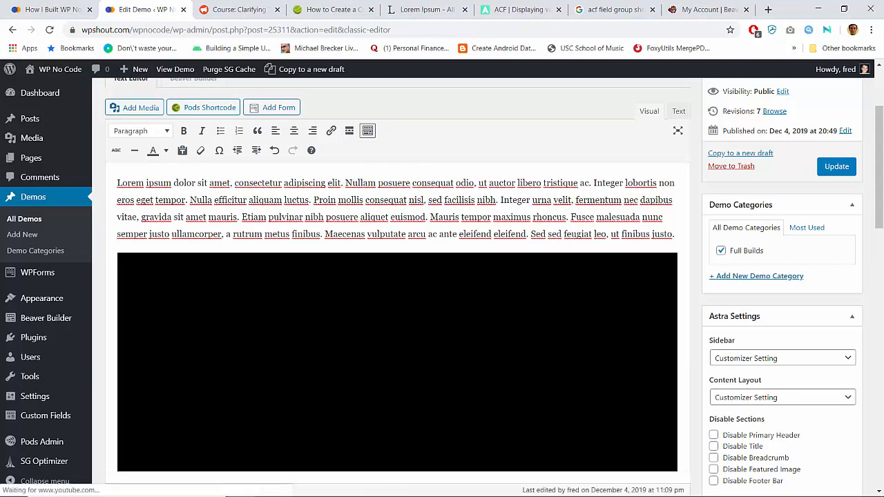
Update the demo and reload its live page to check the new video embed
click(836, 165)
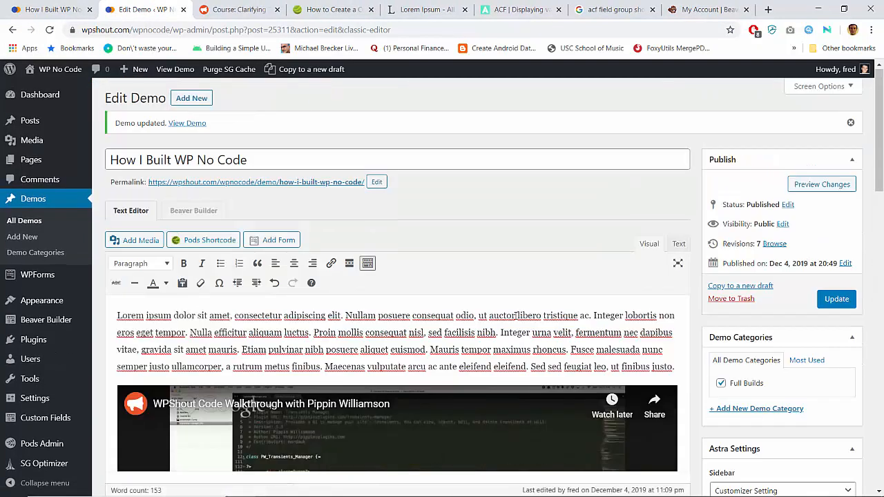
click(837, 298)
click(51, 9)
key(F5)
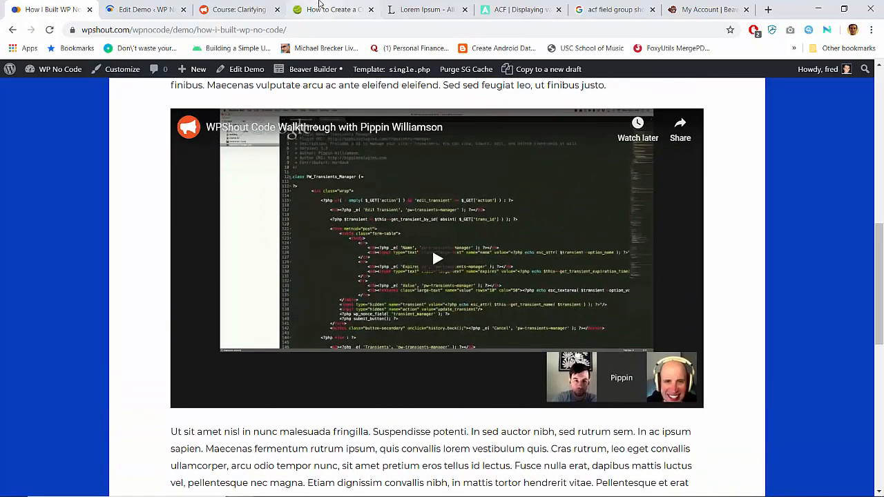
Go to the Beaver Builder account page and download Beaver Themer (1.2.4.4)
click(319, 5)
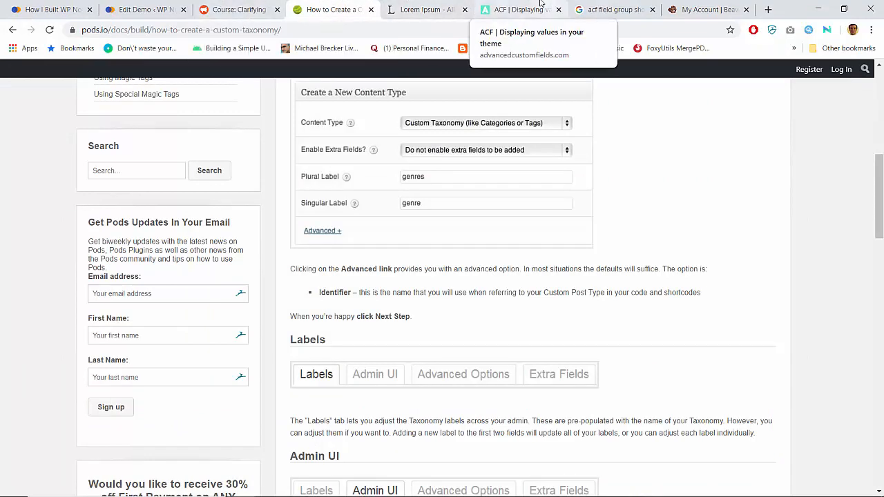
click(519, 9)
click(611, 9)
click(685, 5)
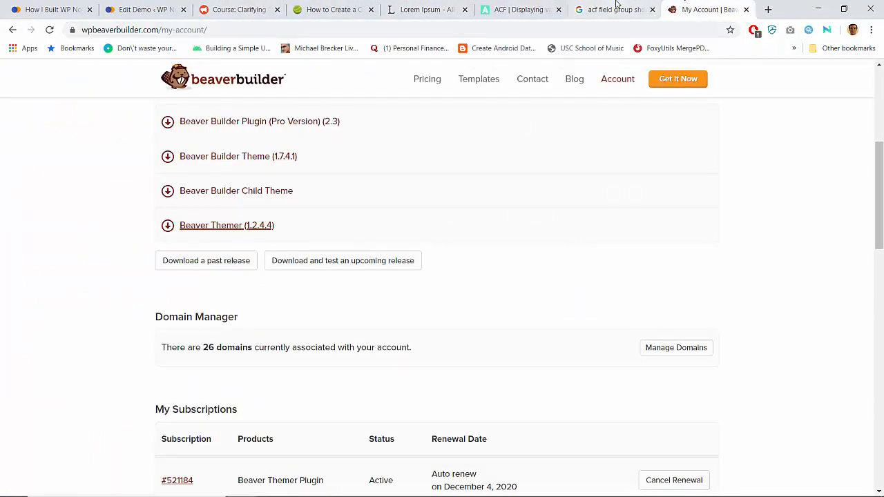
click(612, 7)
click(498, 6)
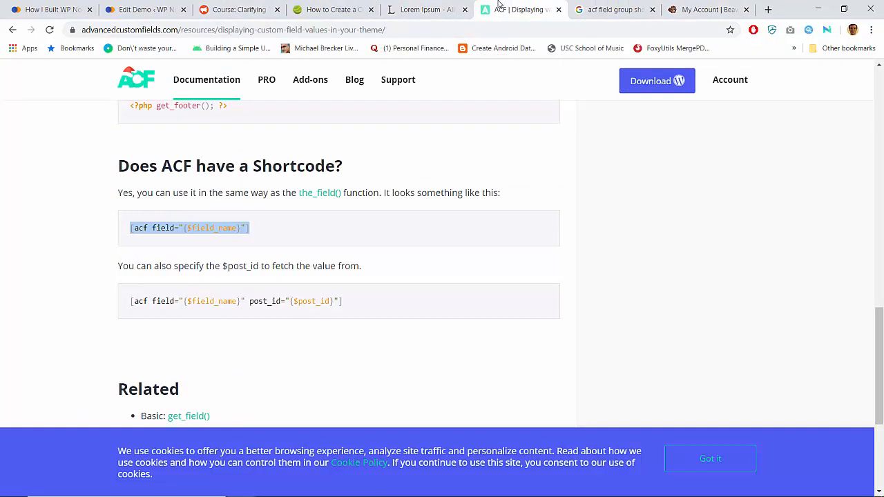
click(708, 6)
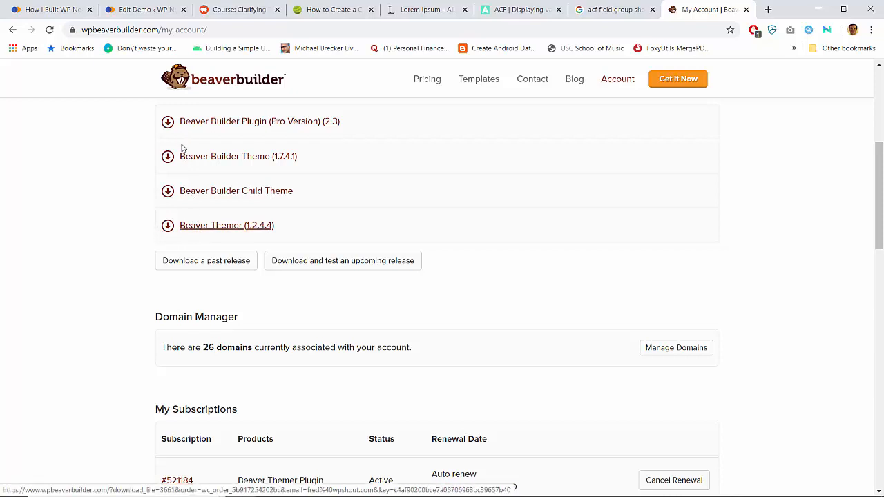
click(167, 230)
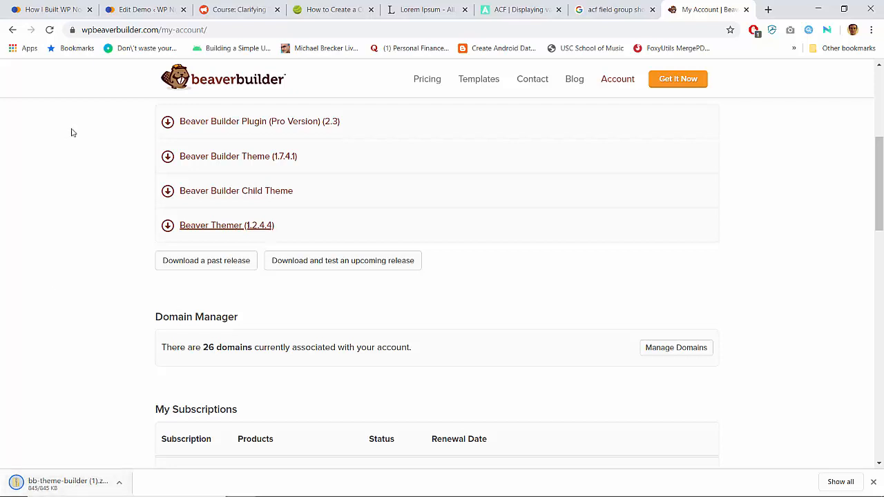
Return to the WP No Code admin and open the form for uploading a new plugin as a .zip file
click(65, 7)
click(127, 6)
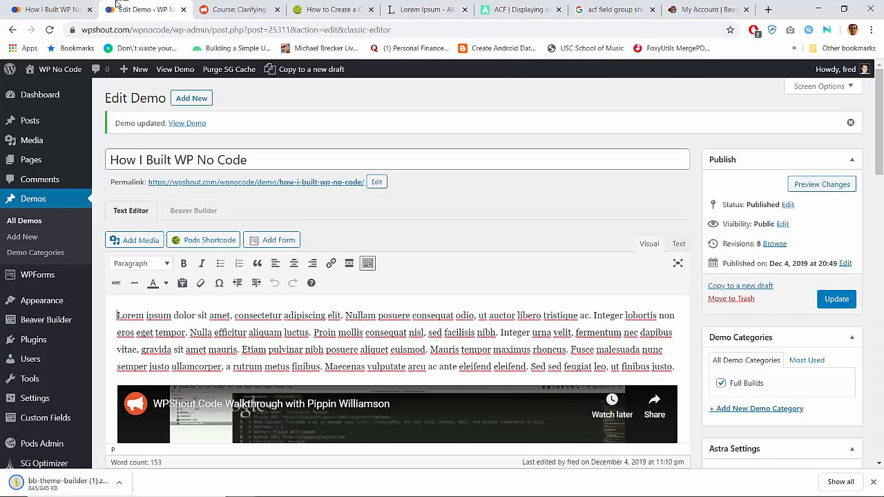
click(59, 5)
click(141, 5)
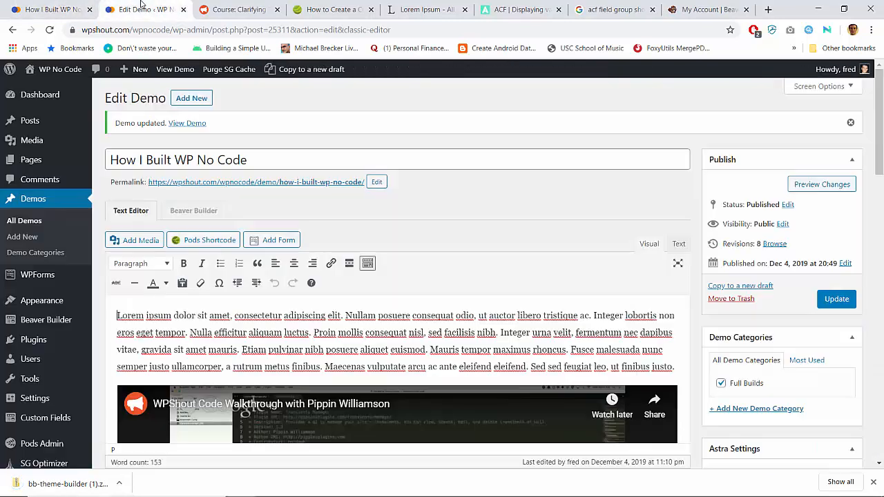
mouse_move(42, 340)
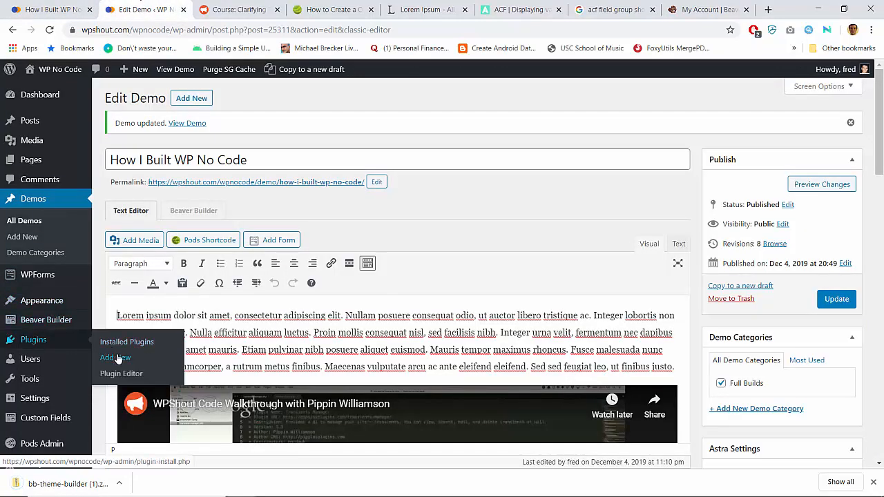
click(116, 357)
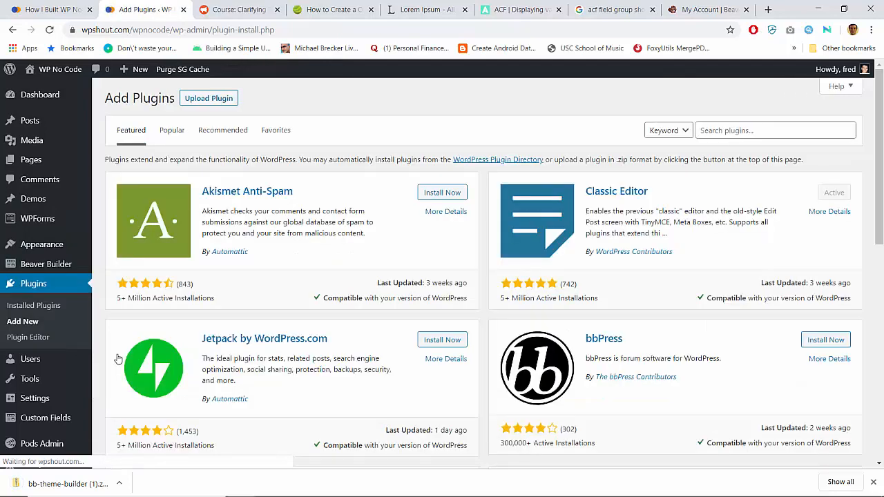
click(232, 100)
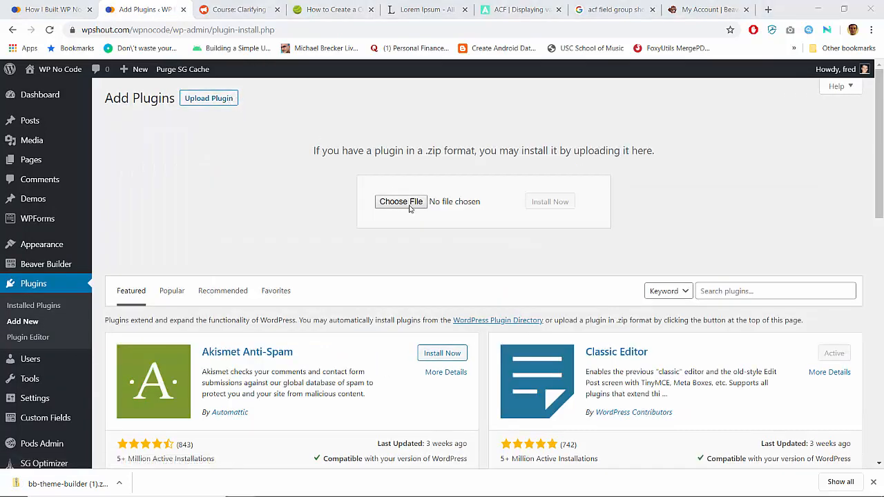
Choose bb-theme-builder.zip from Downloads, then install and activate the plugin
click(401, 202)
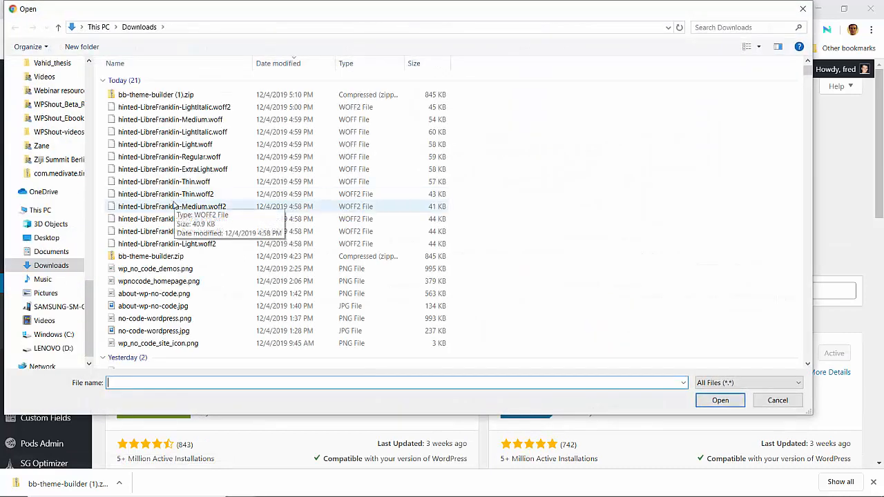
double_click(176, 256)
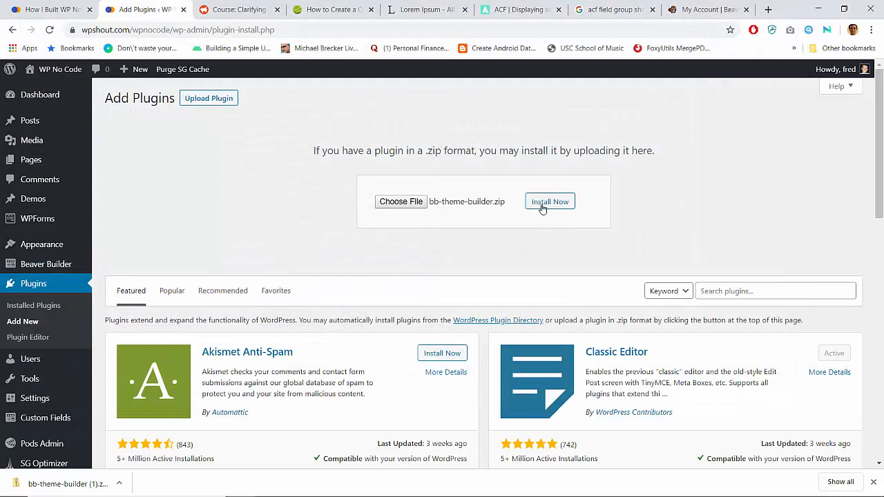
click(543, 205)
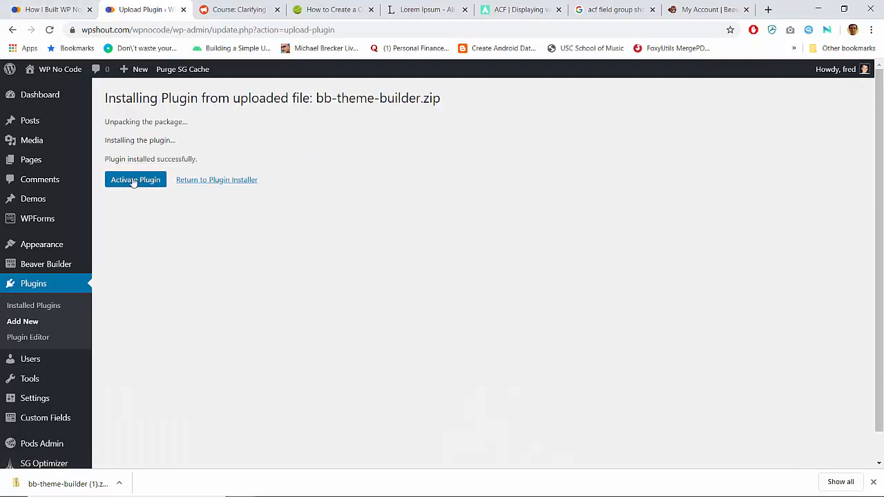
click(136, 180)
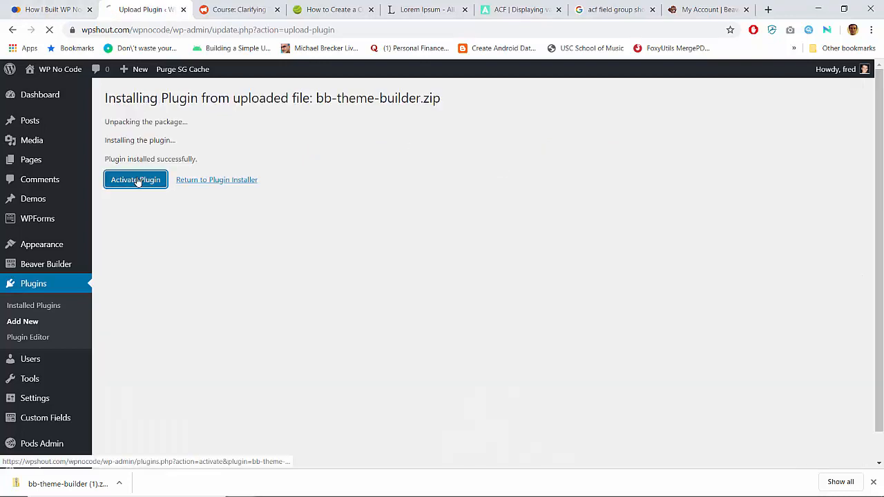
Look over the live How I Built WP No Code page from its closing text back up to its header
click(52, 9)
scroll(152, 285, down, 4)
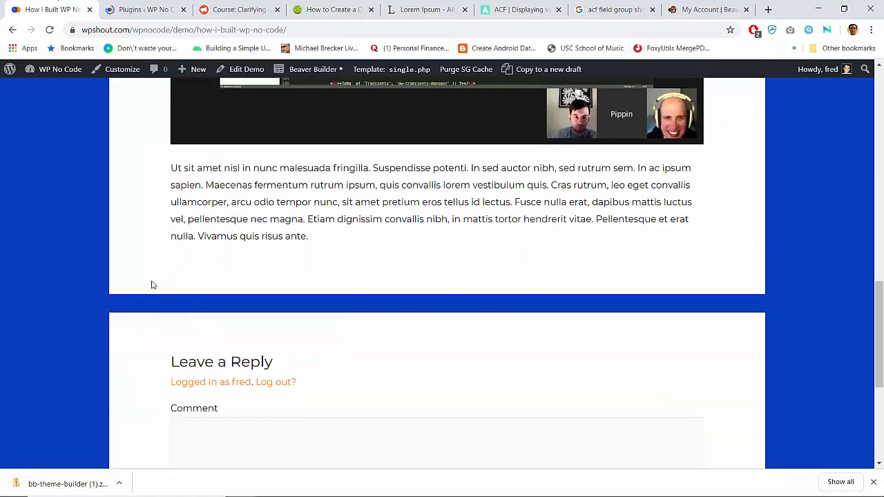
scroll(153, 284, up, 10)
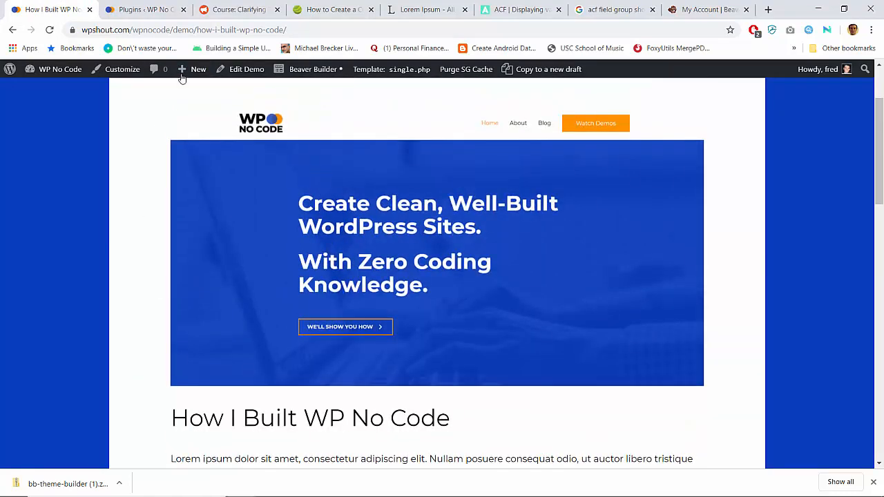
Review the How I Built WP No Code page's header, featured image, body text and video
scroll(138, 192, up, 2)
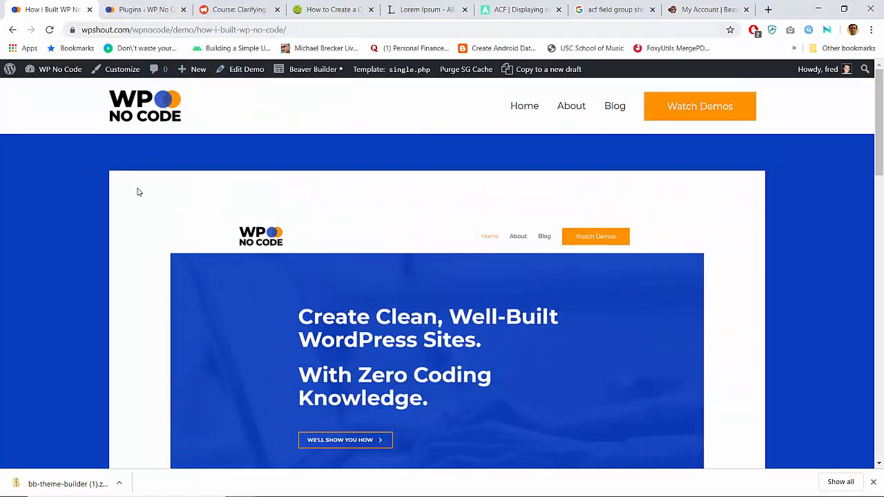
scroll(137, 192, down, 10)
scroll(137, 192, up, 4)
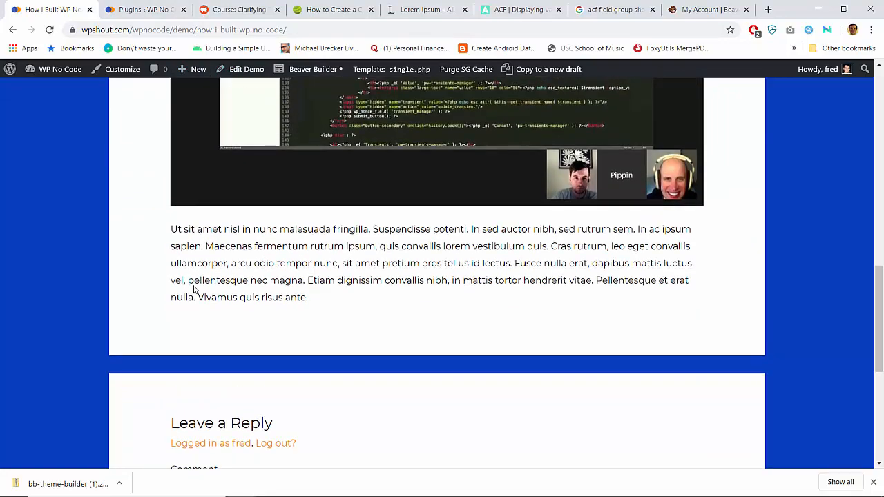
scroll(194, 289, up, 7)
scroll(194, 289, down, 1)
scroll(194, 289, up, 1)
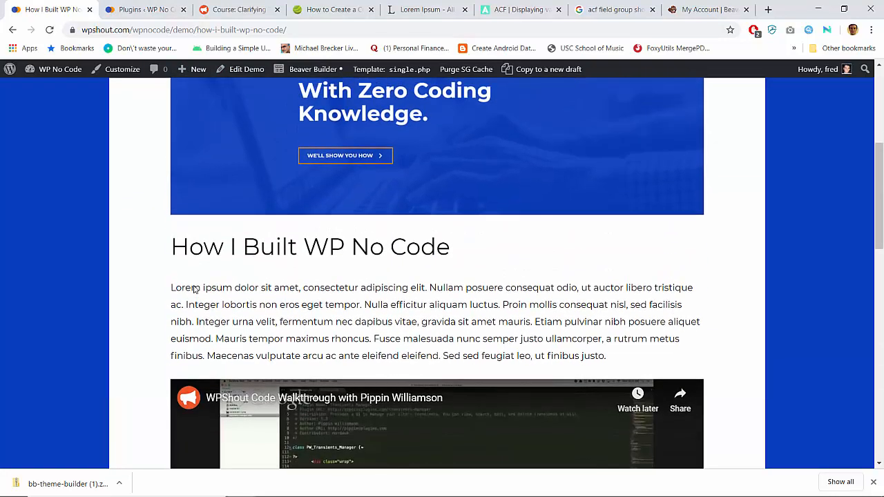
Return to the Plugins page and read the description of Beaver Themer
click(153, 7)
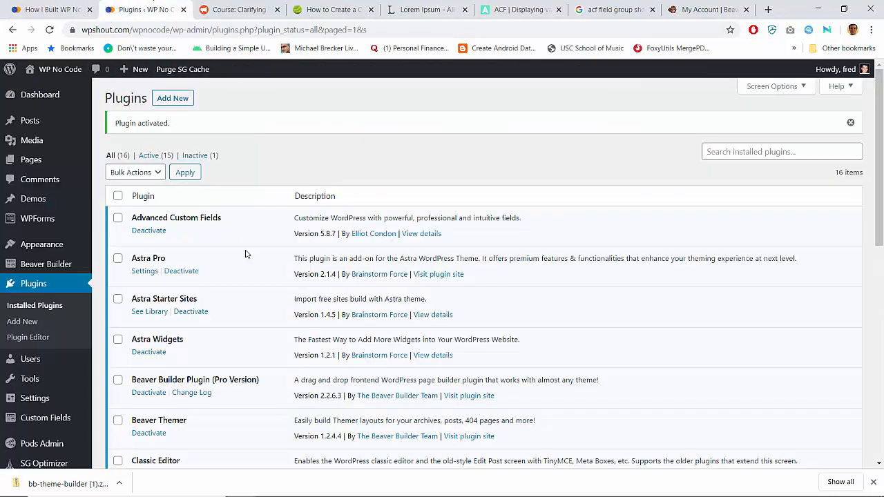
scroll(245, 254, down, 3)
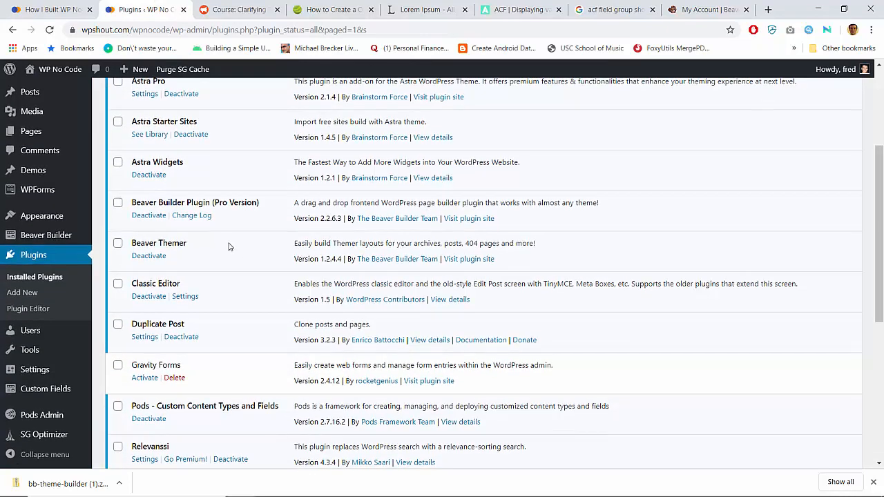
triple_click(408, 239)
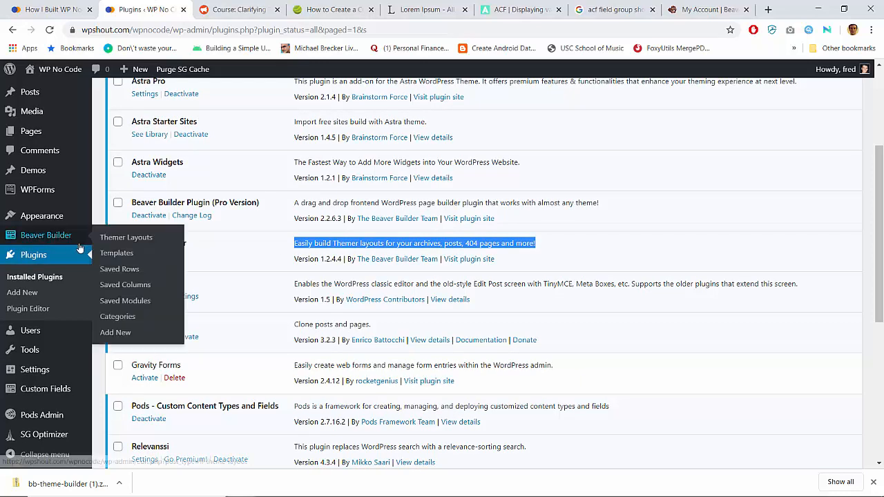
Open Beaver Builder's Themer Layouts list and decline sending anonymous usage data
scroll(66, 259, up, 1)
mouse_move(59, 267)
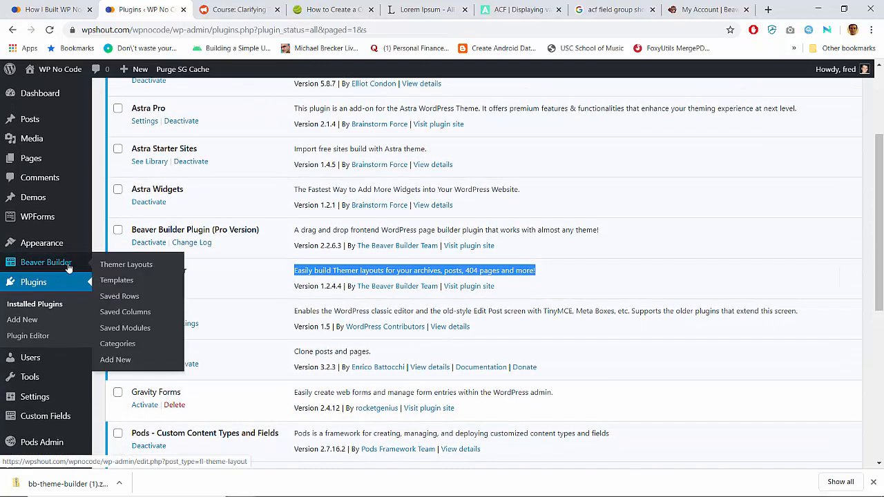
click(115, 268)
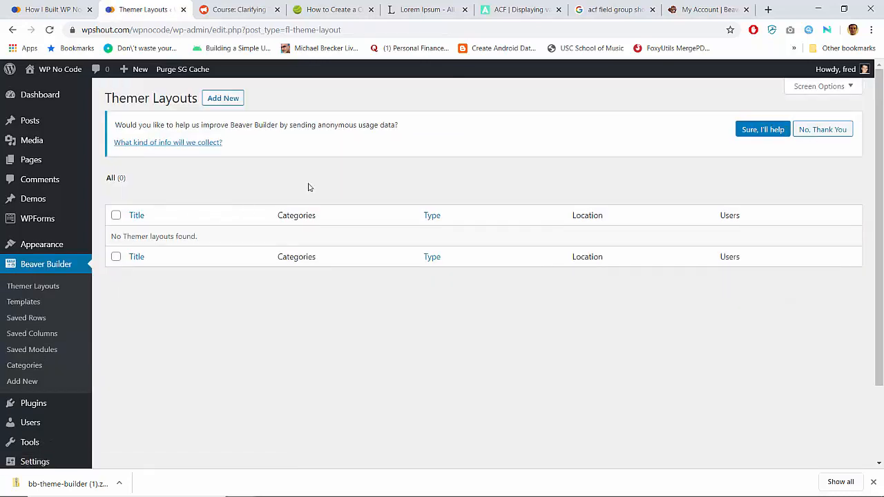
click(823, 130)
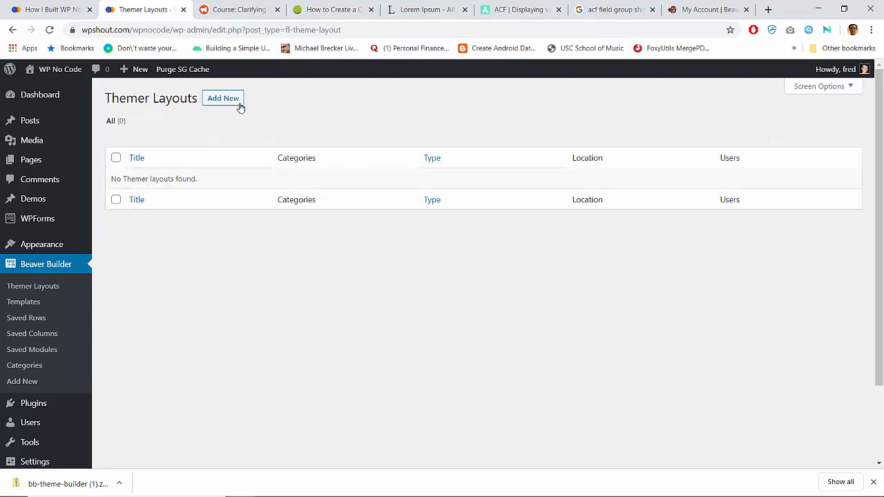
Start a new builder item titled Single Demo, keeping Themer Layout as its type
click(220, 98)
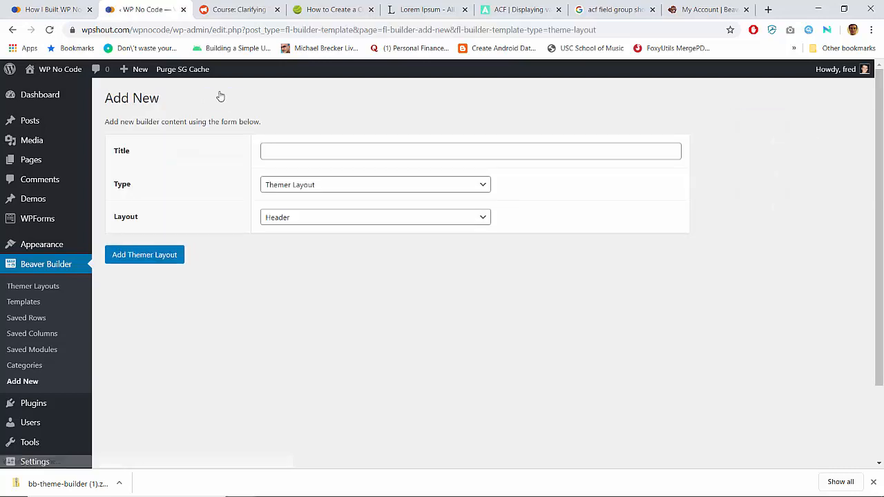
click(303, 152)
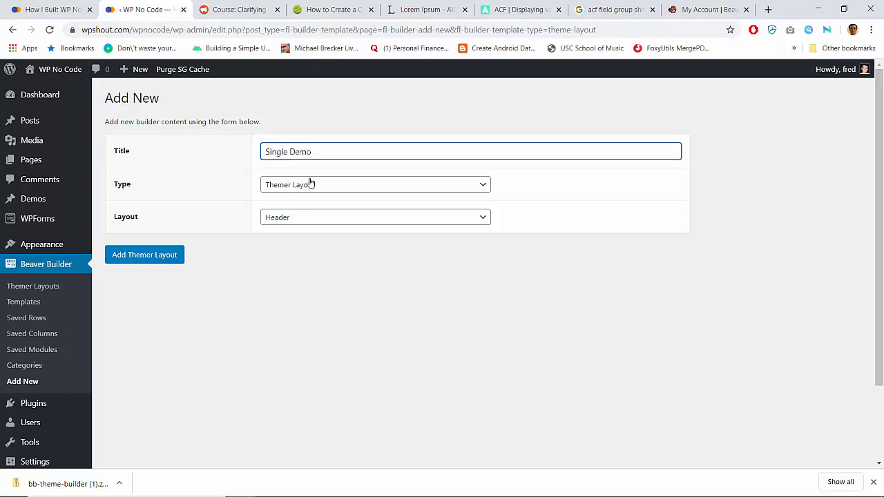
click(310, 183)
click(310, 185)
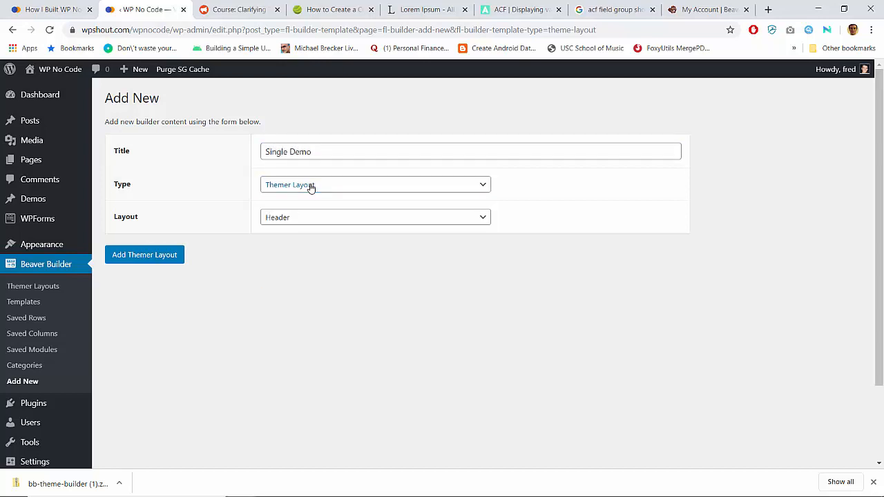
click(310, 185)
click(311, 191)
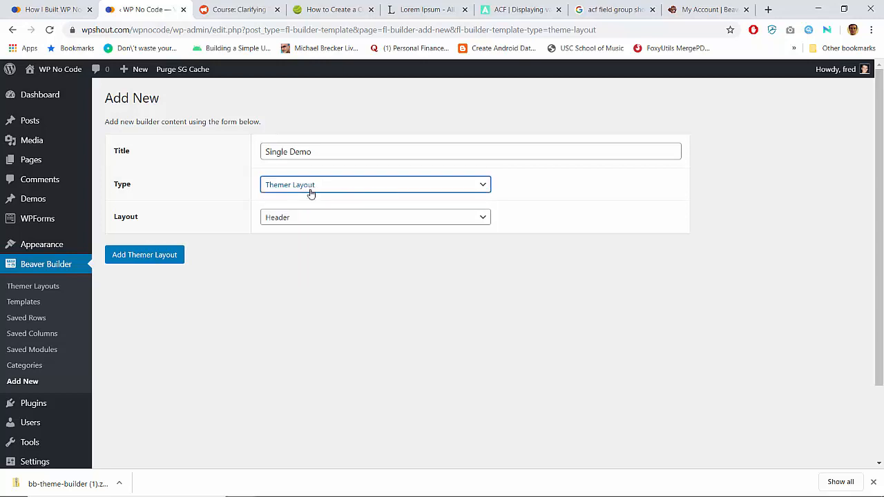
Set the layout of the new item to Singular and add the Themer layout
click(297, 219)
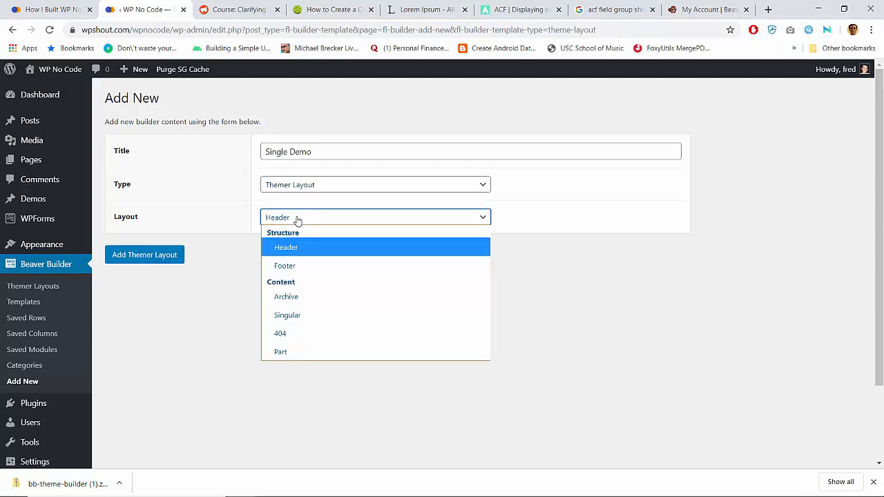
click(289, 316)
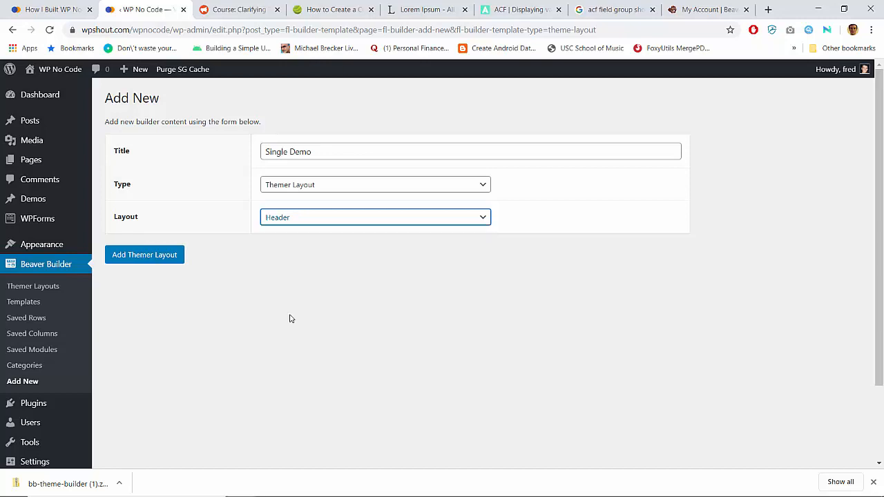
click(288, 220)
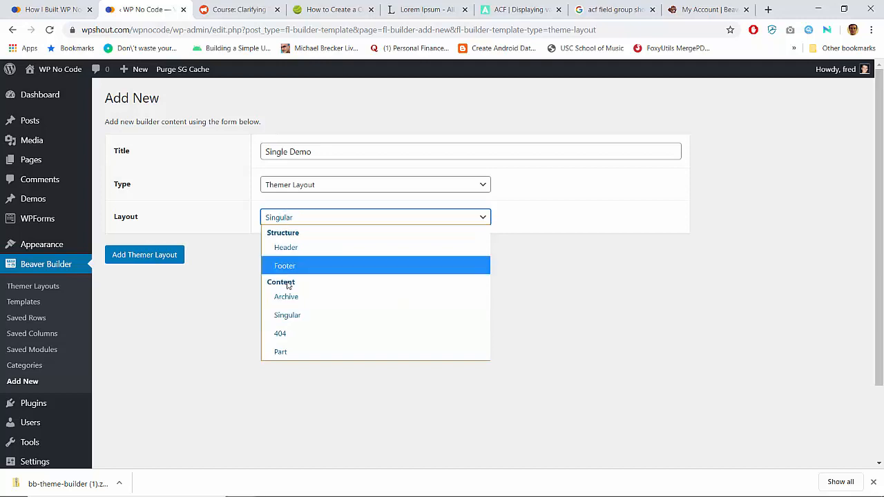
click(288, 315)
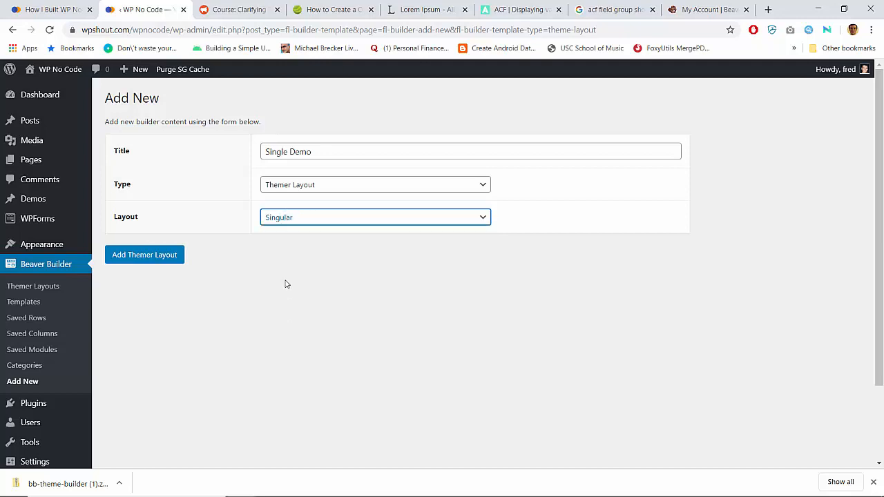
click(292, 184)
click(292, 185)
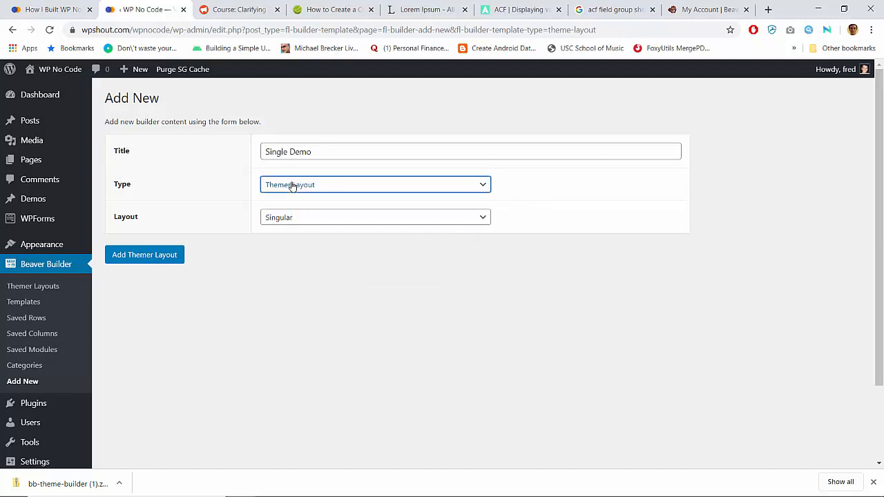
click(167, 255)
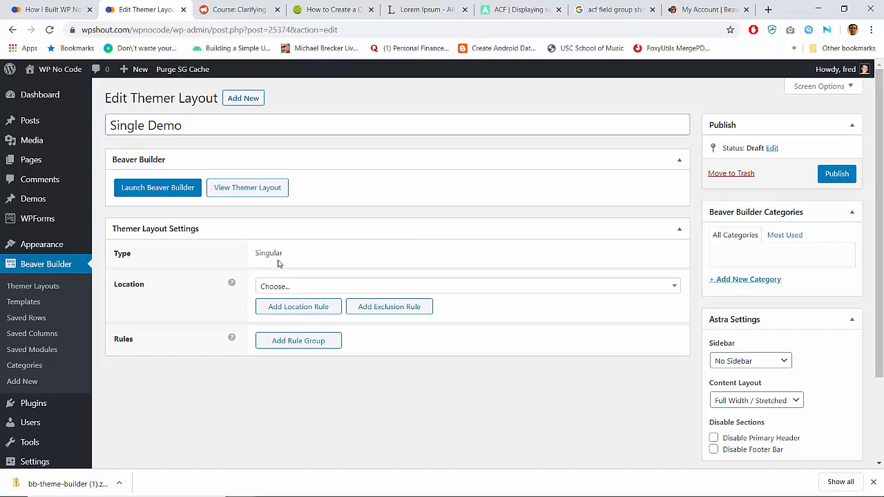
Set the Single Demo layout's location to Demo so it applies to All Demos
click(279, 287)
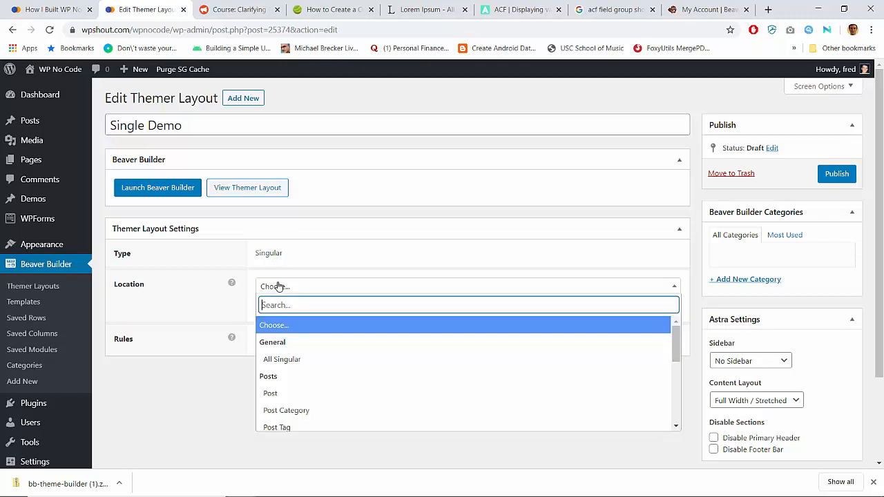
scroll(298, 375, down, 4)
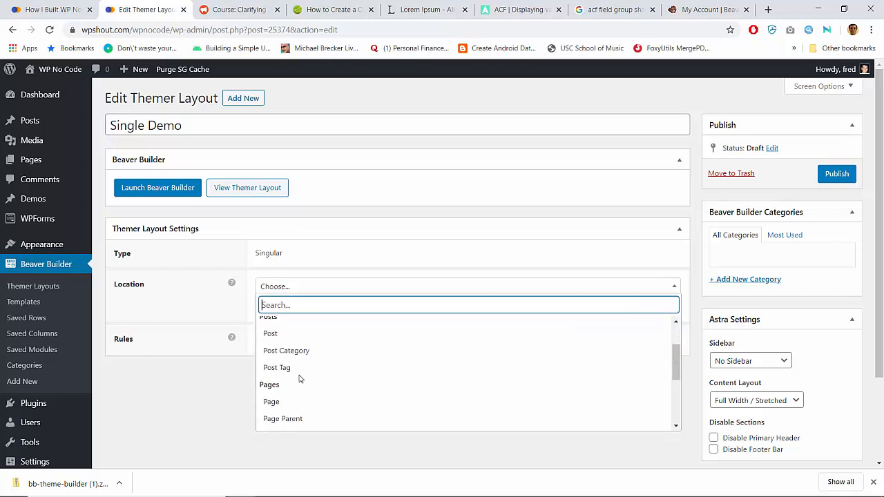
scroll(300, 378, down, 2)
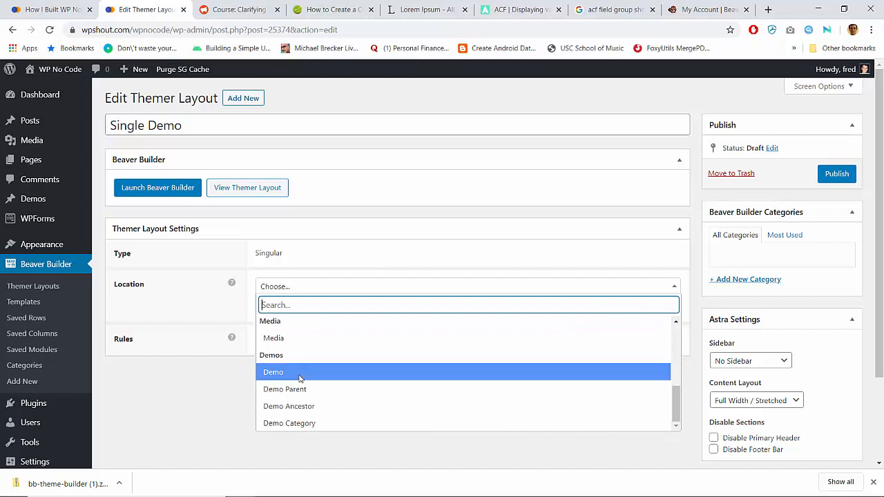
click(291, 374)
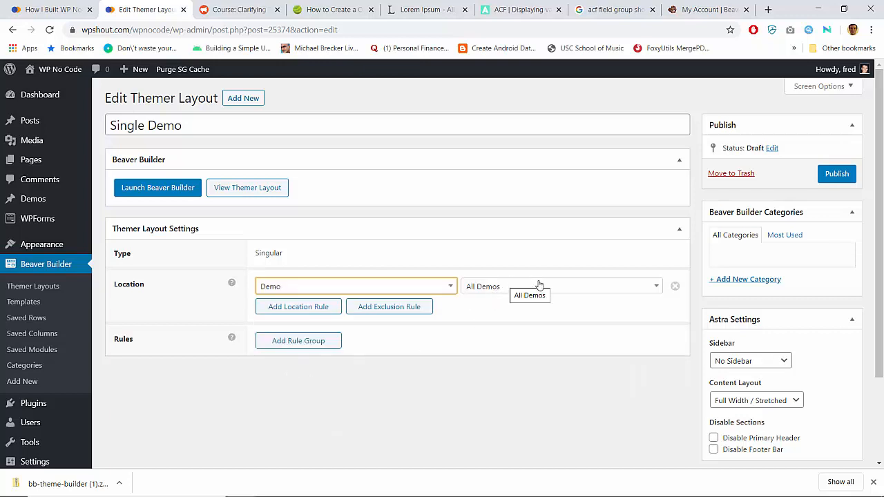
Add a rule group and look through its conditions down to the Advanced Custom Fields entries, without choosing one
click(285, 345)
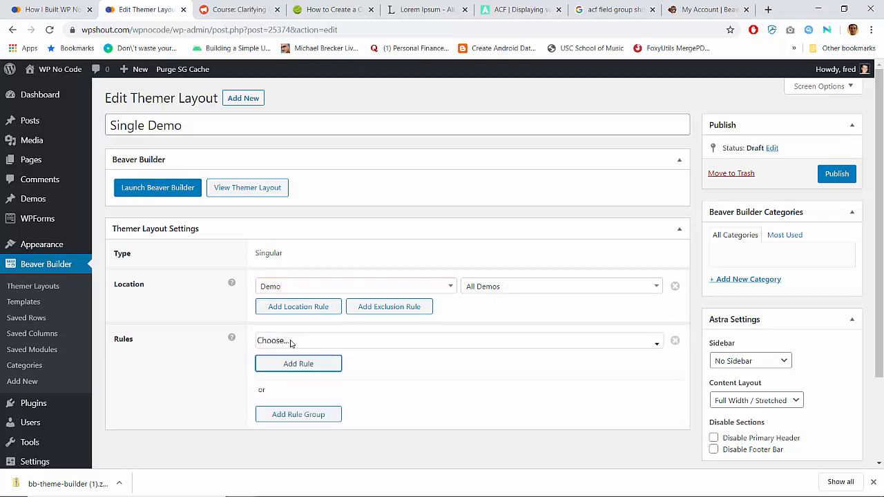
click(311, 342)
scroll(304, 413, down, 5)
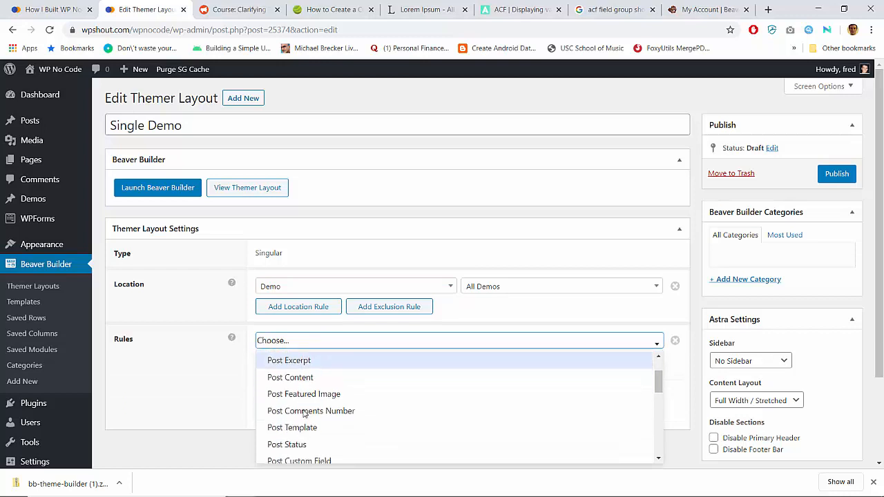
scroll(304, 413, down, 4)
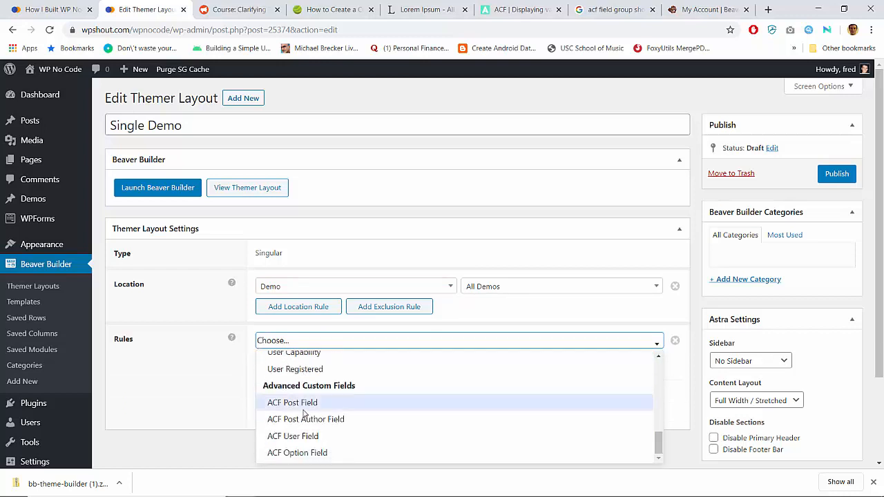
click(291, 341)
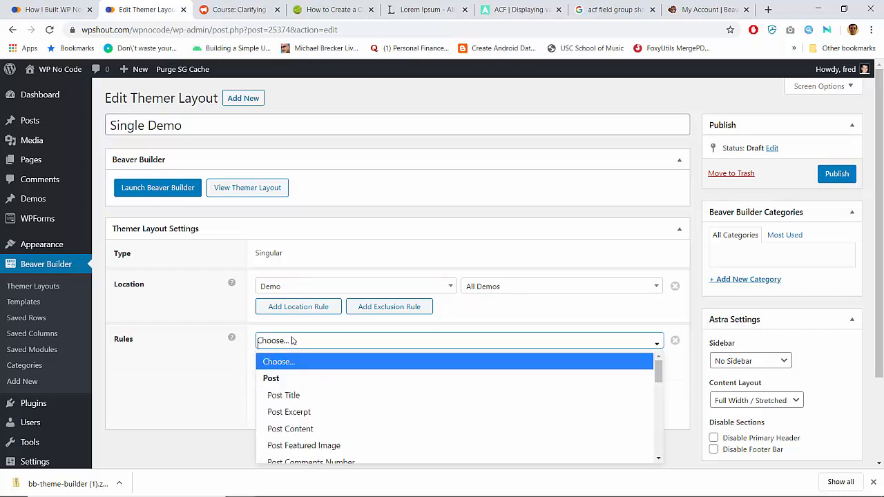
click(221, 358)
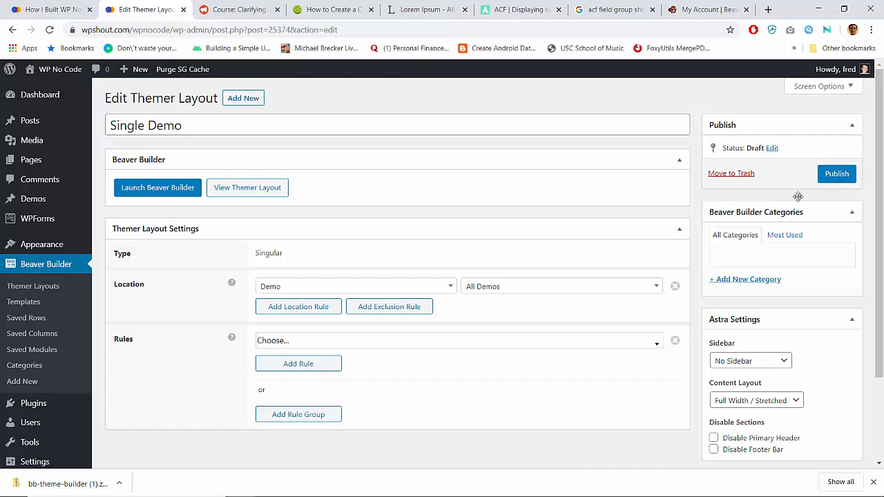
Publish the Single Demo layout and reload the live How I Built WP No Code page
click(836, 174)
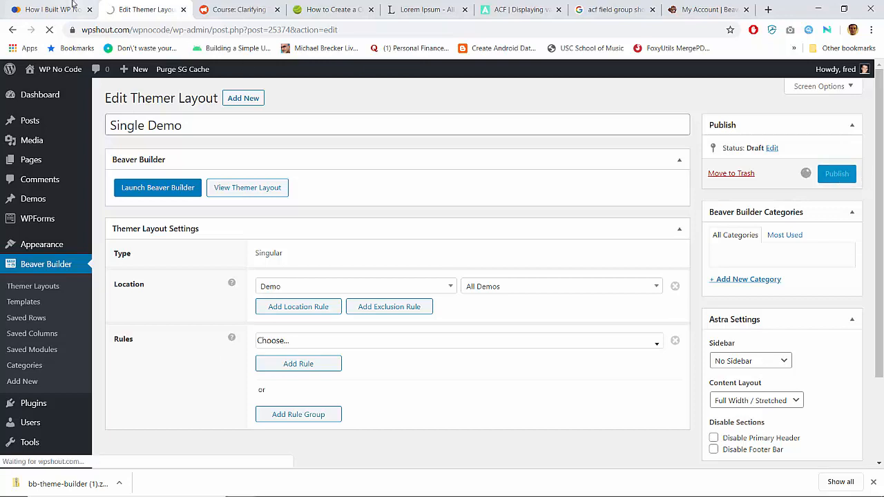
click(72, 5)
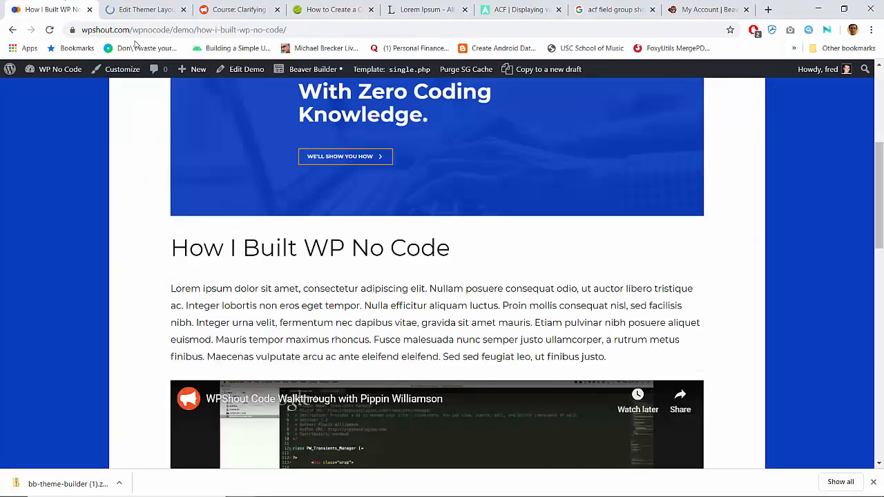
click(49, 29)
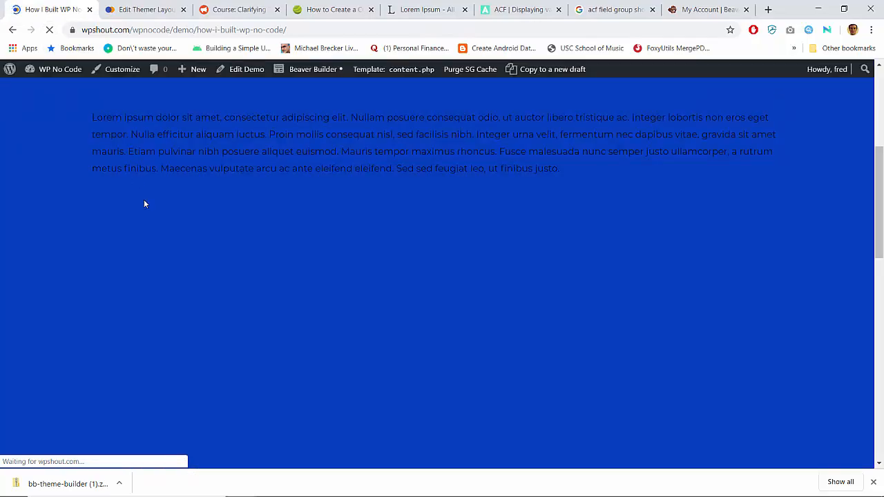
Examine the reloaded demo page from its header down to the comment form and footer
scroll(148, 213, up, 3)
scroll(148, 213, down, 7)
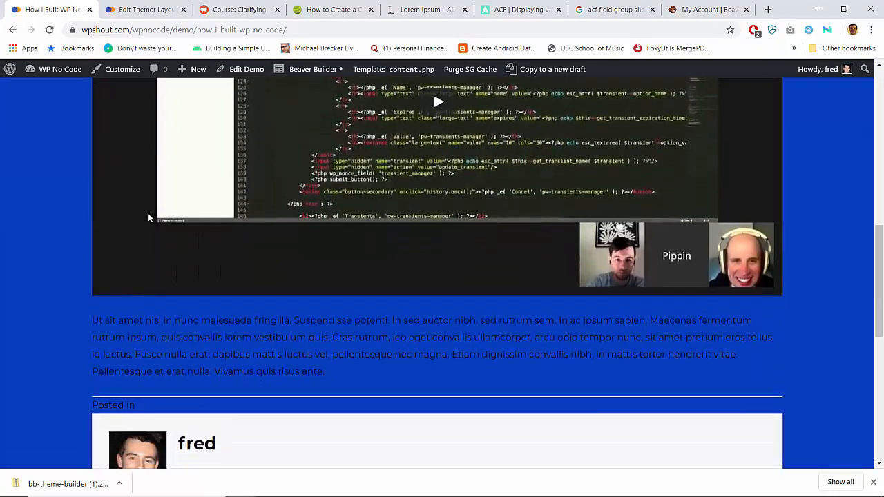
scroll(148, 213, up, 8)
scroll(148, 213, down, 14)
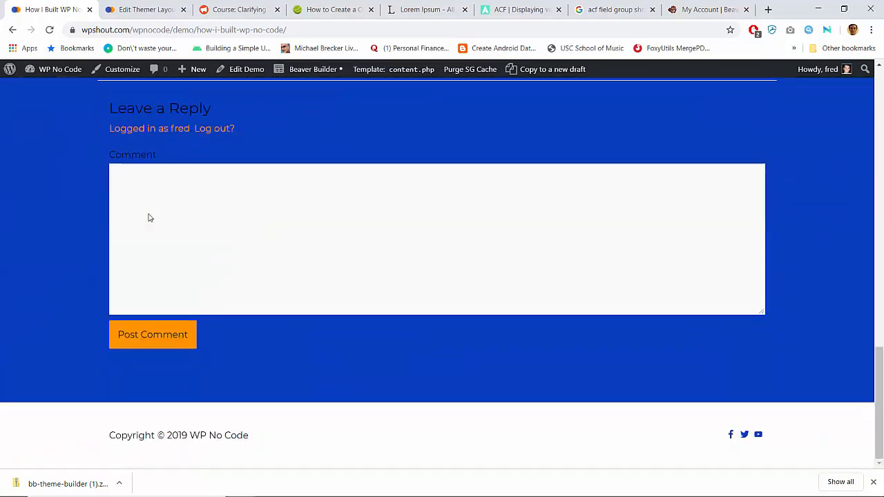
scroll(147, 218, up, 8)
Return to the Single Demo edit screen and view the Themer layout on the site
click(158, 6)
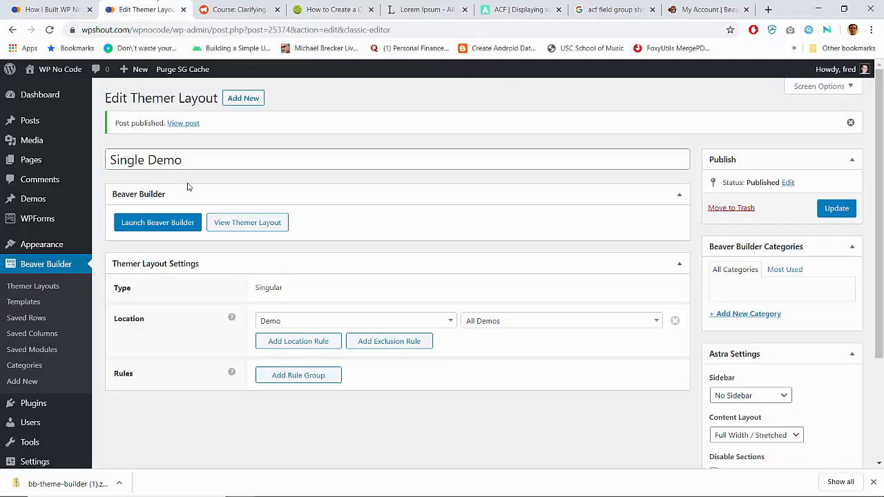
click(230, 223)
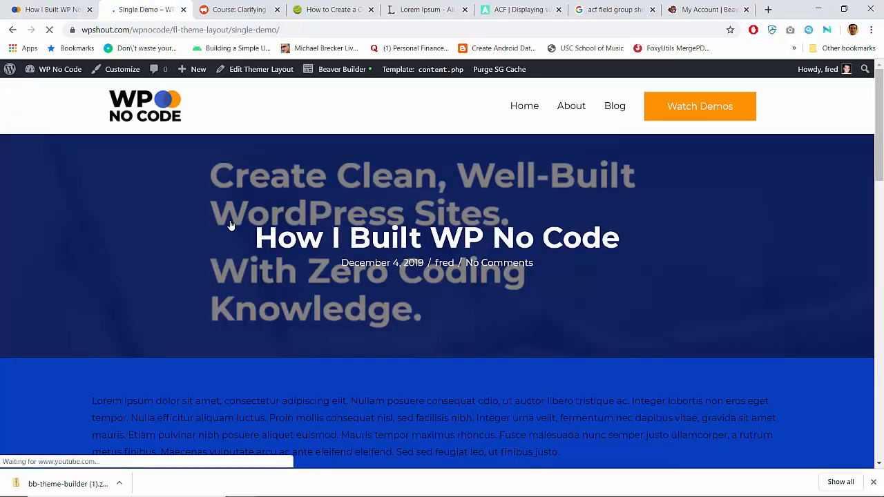
Compare the Single Demo layout's rendered page with the live How I Built WP No Code page, and return to the layout's edit screen
scroll(230, 226, down, 12)
scroll(231, 226, up, 12)
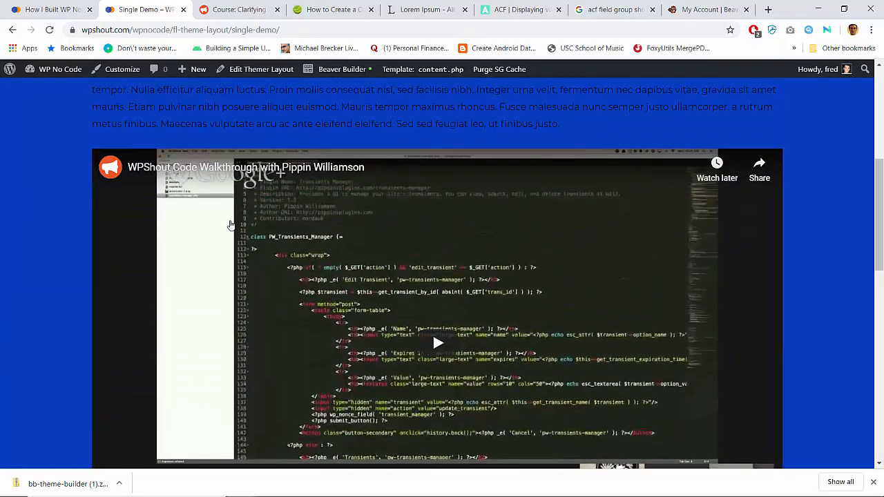
scroll(230, 226, down, 5)
scroll(230, 225, up, 5)
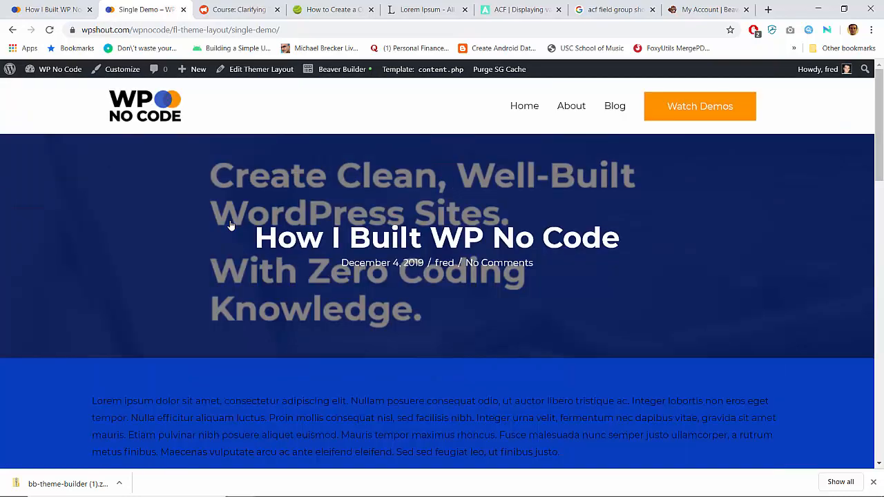
click(72, 6)
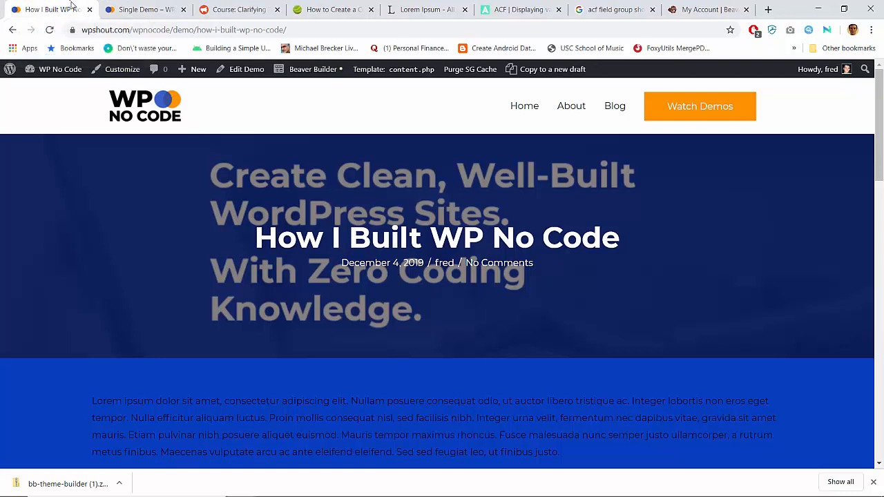
click(131, 5)
click(67, 6)
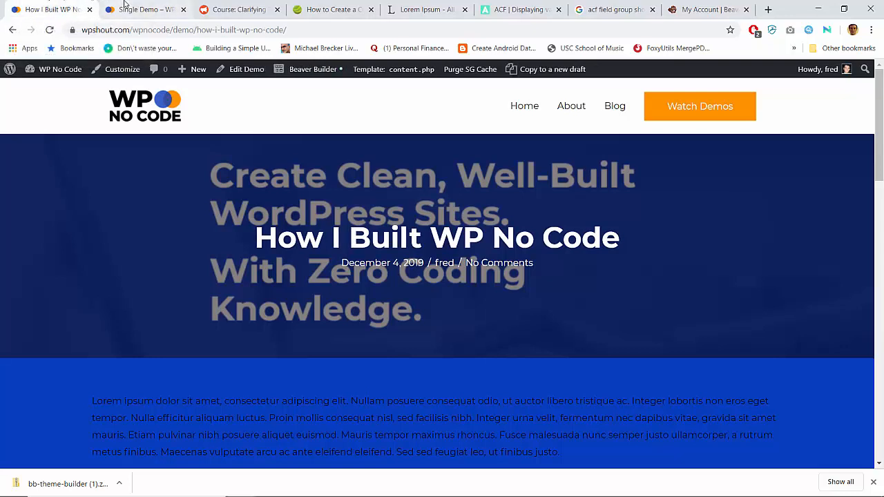
click(126, 9)
click(253, 72)
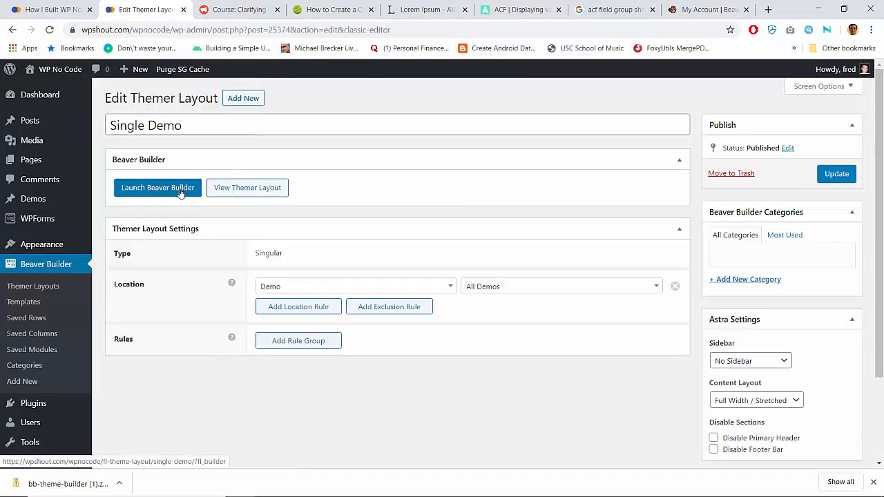
Set the Single Demo layout's Astra content layout to Full Width / Contained and update the layout
scroll(356, 278, down, 2)
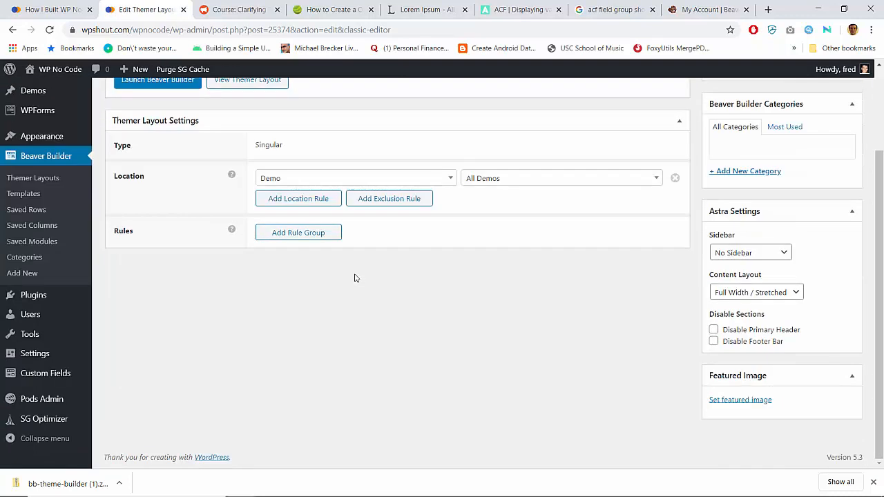
scroll(356, 279, up, 1)
scroll(356, 278, down, 1)
click(759, 294)
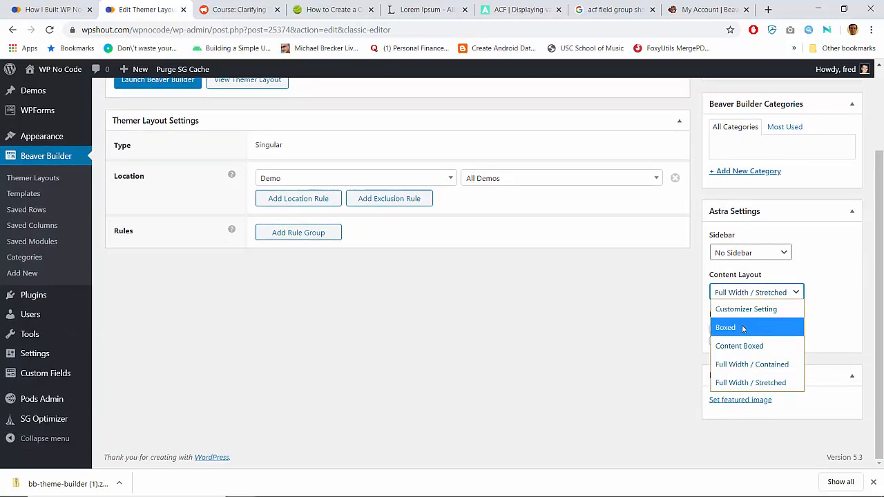
click(736, 367)
scroll(639, 309, up, 3)
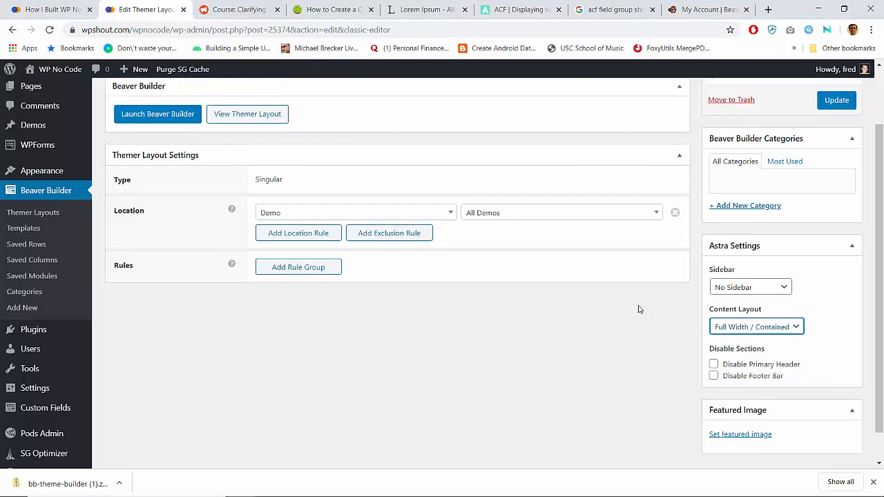
click(836, 174)
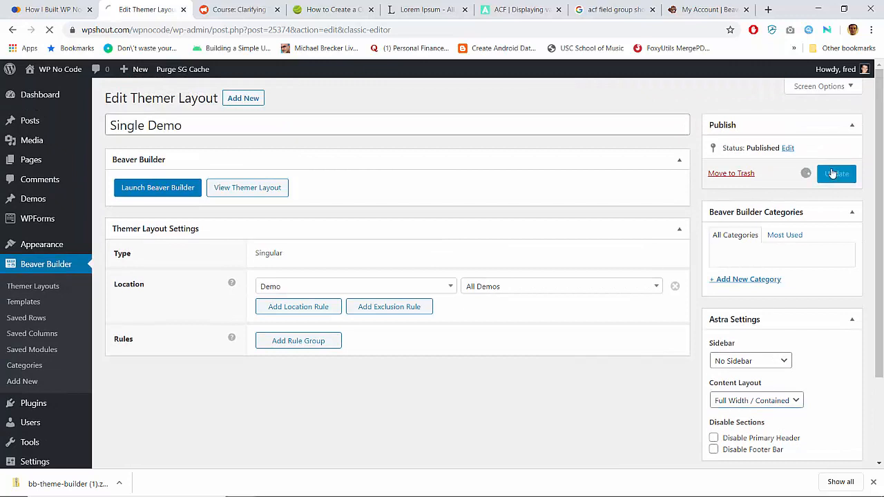
Reload the live How I Built WP No Code page and examine its content width from the banner to the author box
click(74, 5)
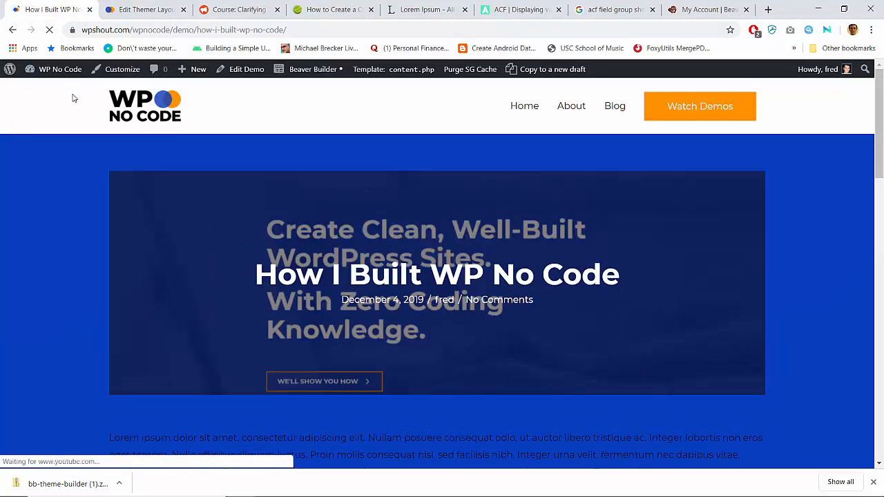
scroll(205, 292, down, 9)
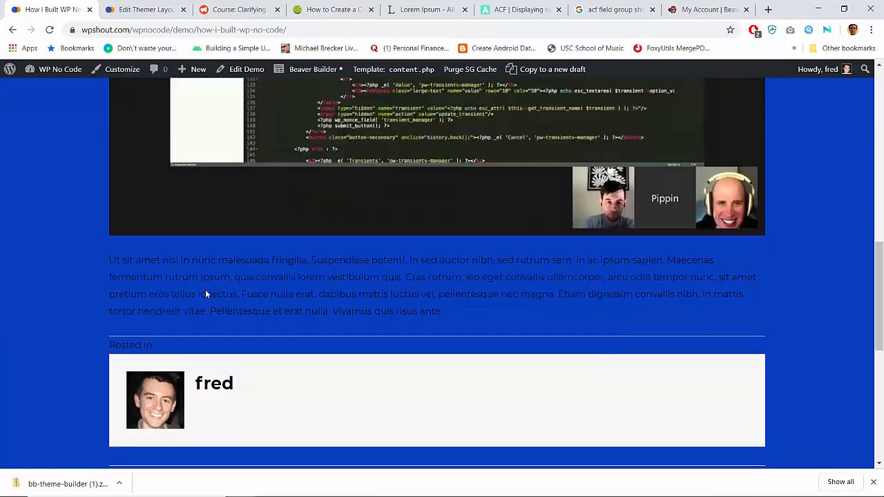
scroll(205, 295, up, 10)
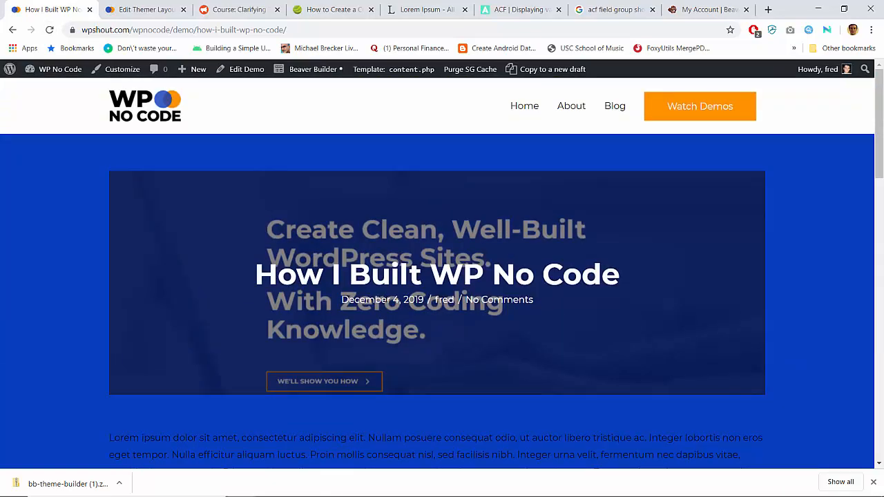
Set the Astra content layout of Single Demo to Boxed, update it, and reload the live demo page
click(135, 8)
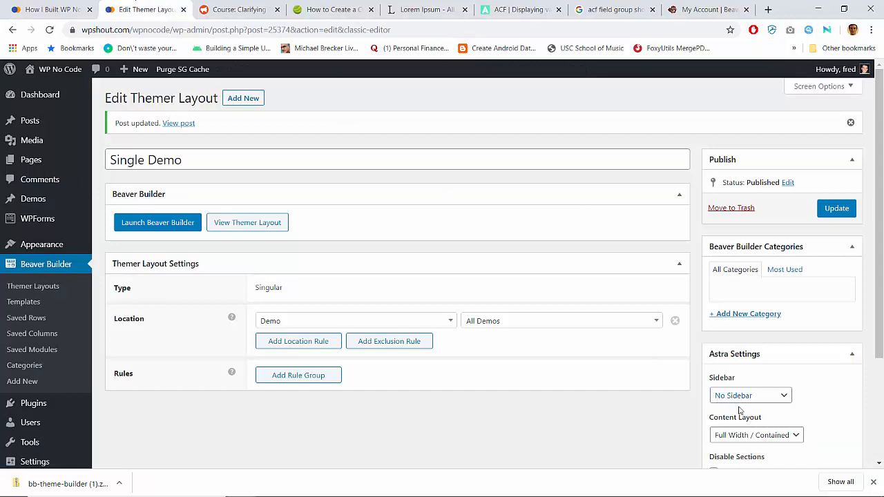
click(743, 434)
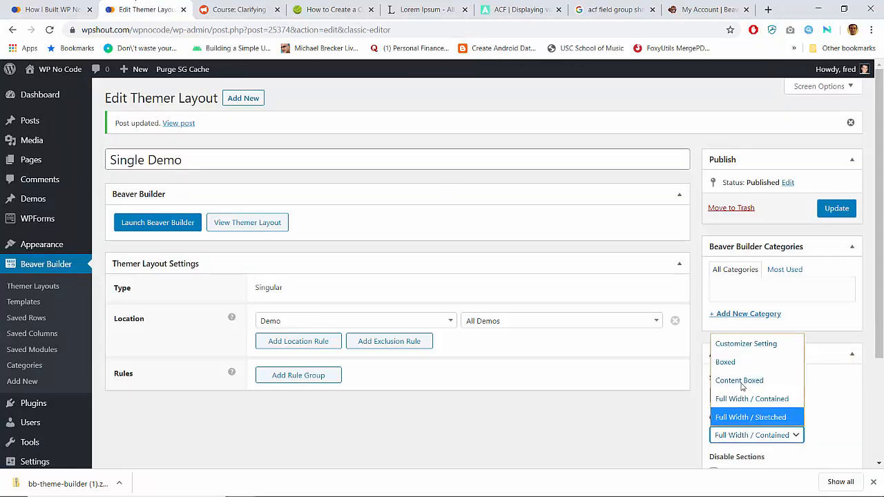
click(728, 306)
click(835, 210)
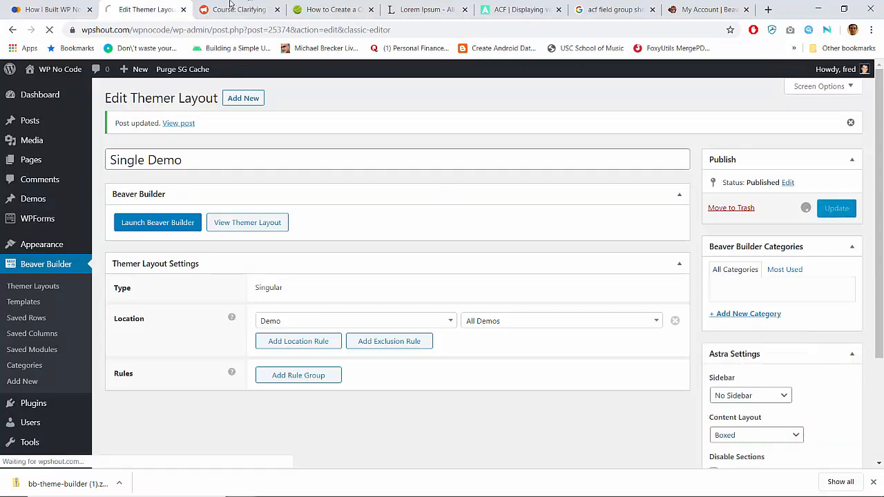
click(55, 9)
click(51, 30)
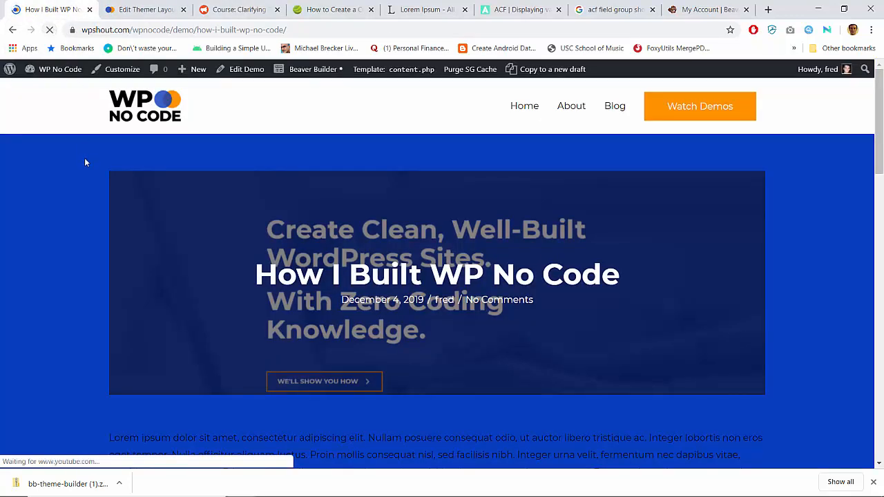
Try the Content Boxed content layout for Single Demo, update it, and check the live demo page
click(149, 6)
scroll(610, 321, down, 2)
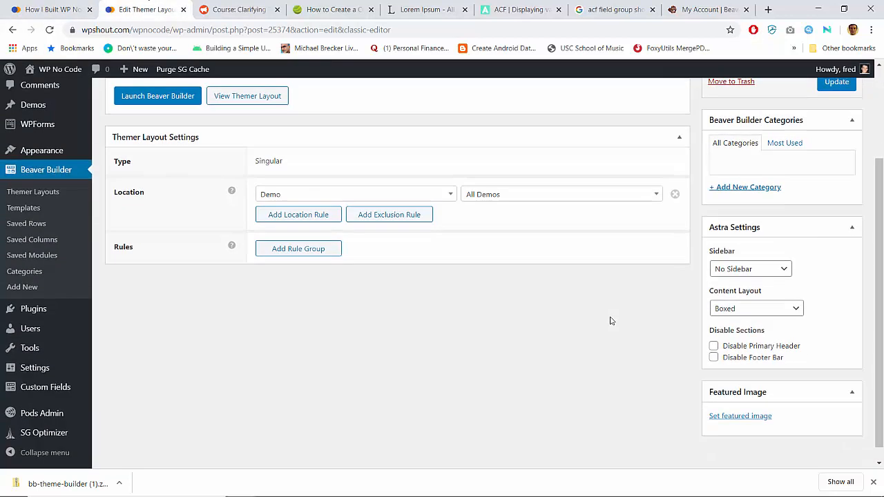
click(722, 312)
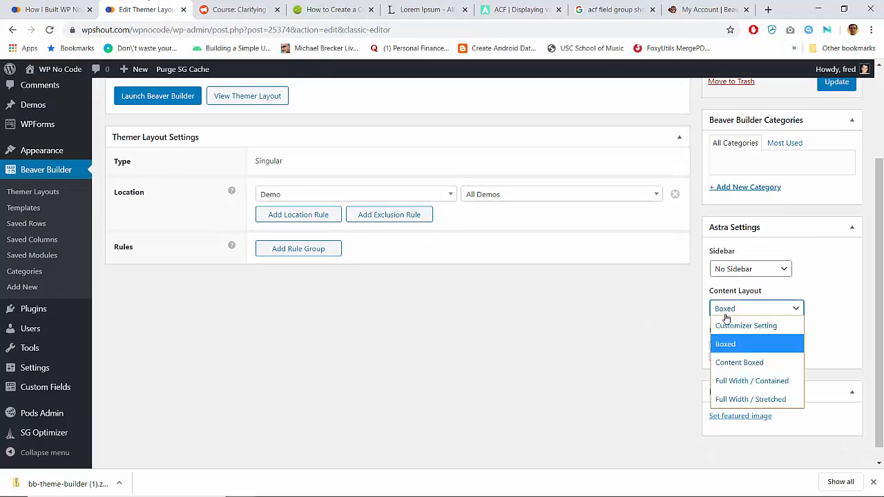
click(734, 362)
scroll(729, 361, up, 2)
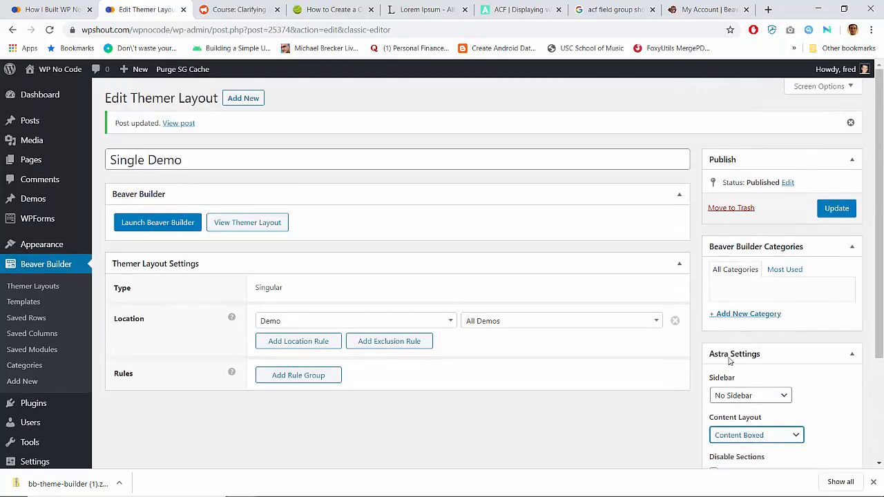
click(829, 209)
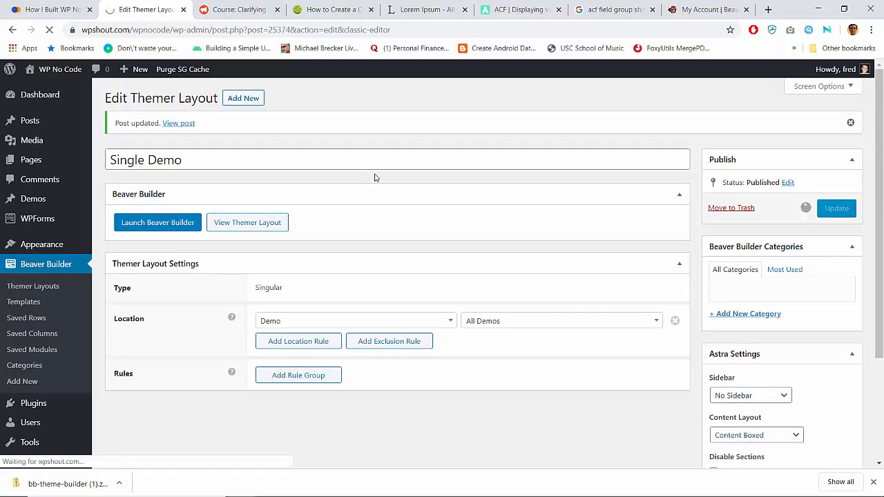
click(76, 9)
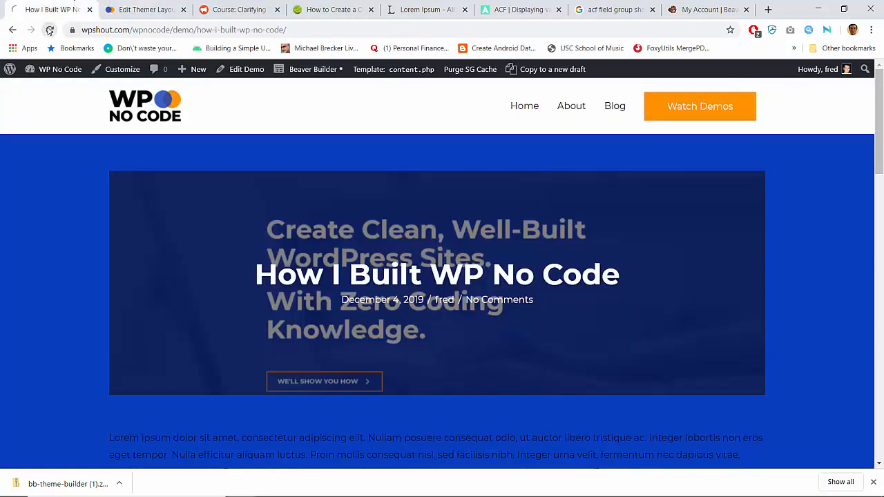
Set Single Demo's Astra content layout back to Full Width / Stretched, update it, and reload the live demo page
click(141, 9)
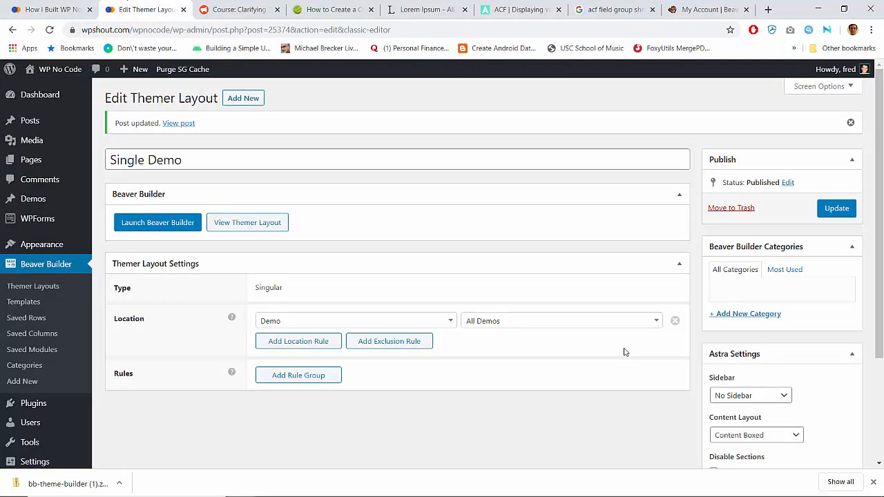
scroll(623, 352, down, 3)
click(746, 294)
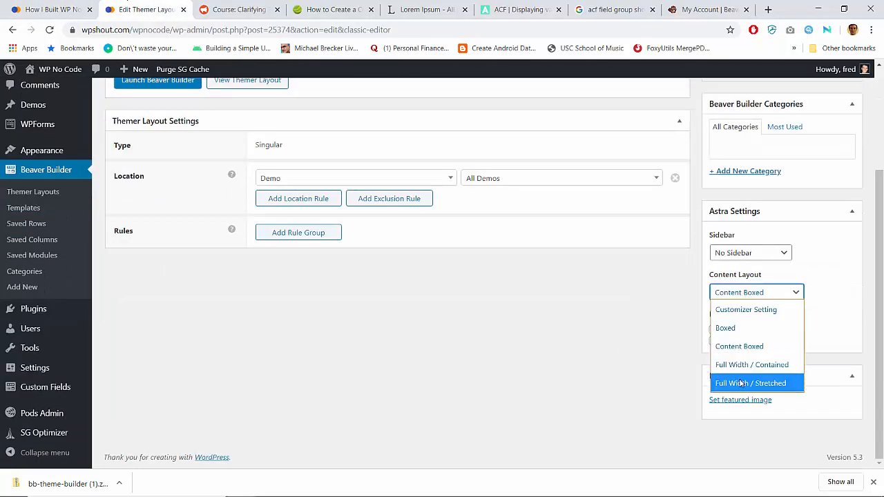
click(743, 380)
scroll(685, 365, up, 3)
click(836, 208)
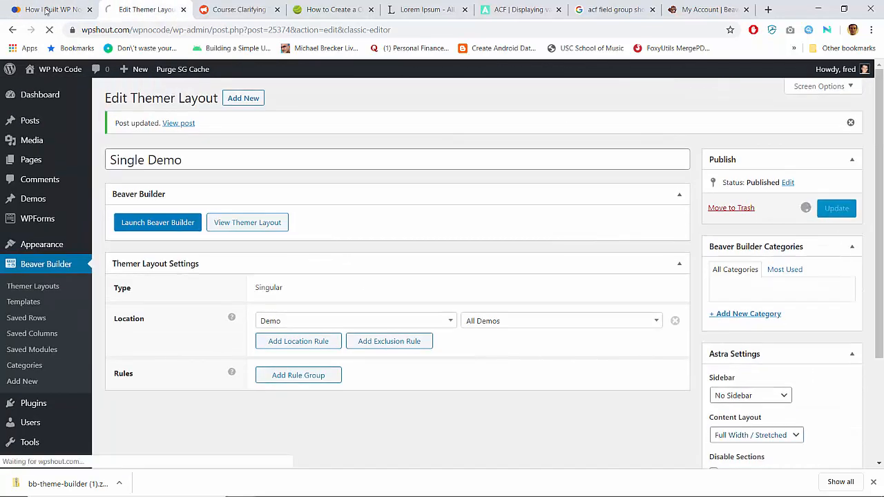
click(44, 5)
click(50, 29)
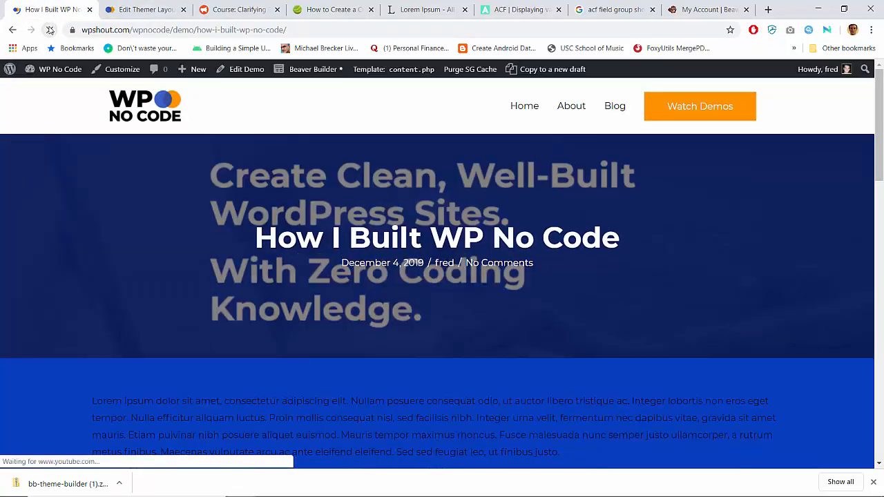
Launch Beaver Builder for the Single Demo layout and inspect the title heading's settings and its available field connections
click(140, 6)
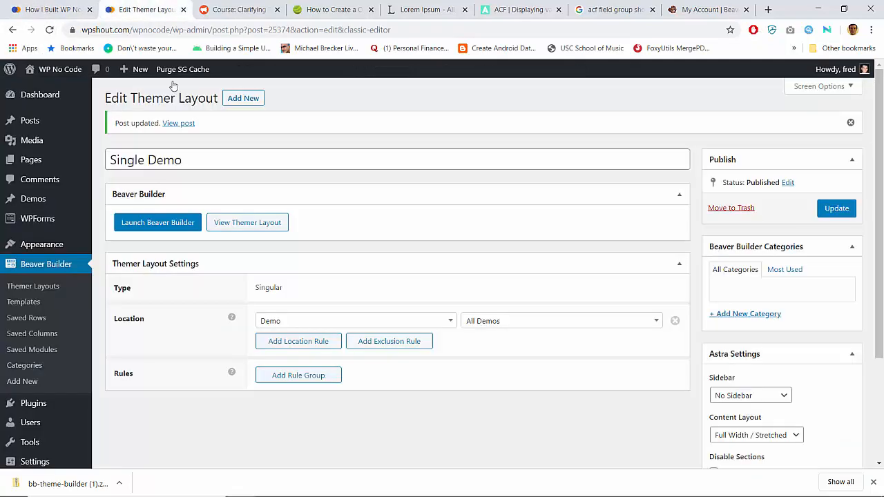
click(158, 222)
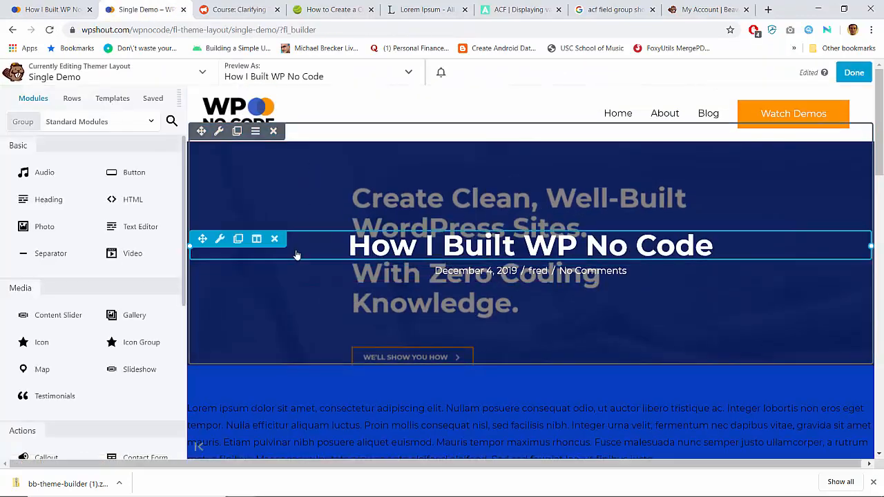
click(220, 239)
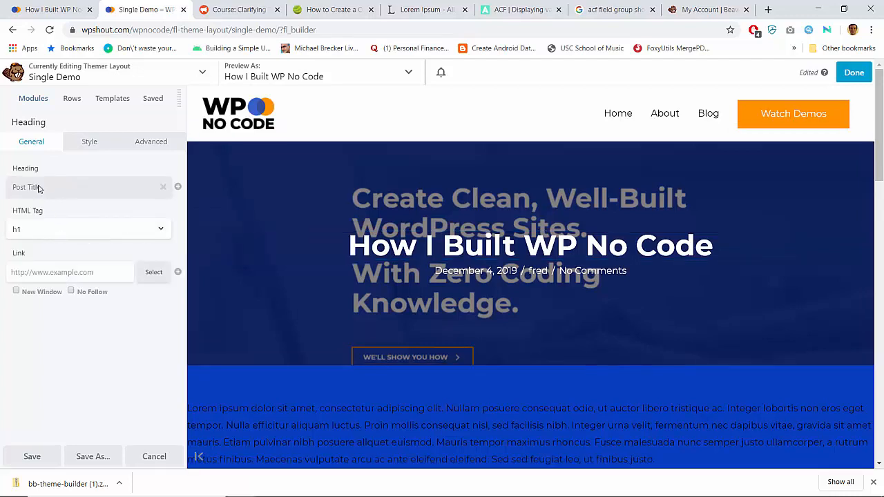
click(178, 190)
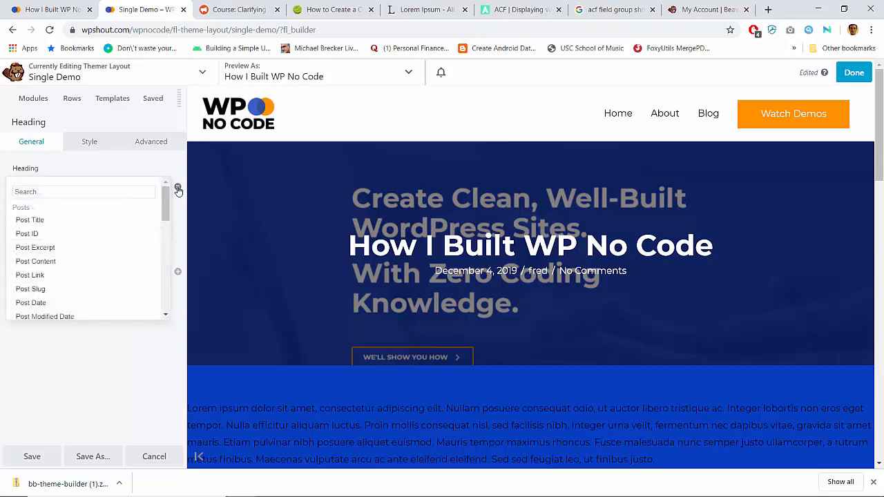
click(178, 189)
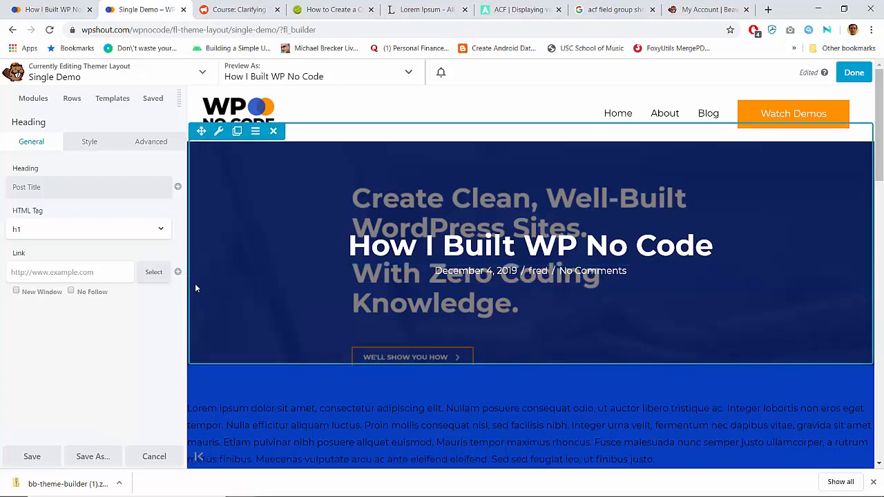
Look through the Single Demo layout in the builder from the title banner down to the comment form and footer
scroll(319, 363, down, 3)
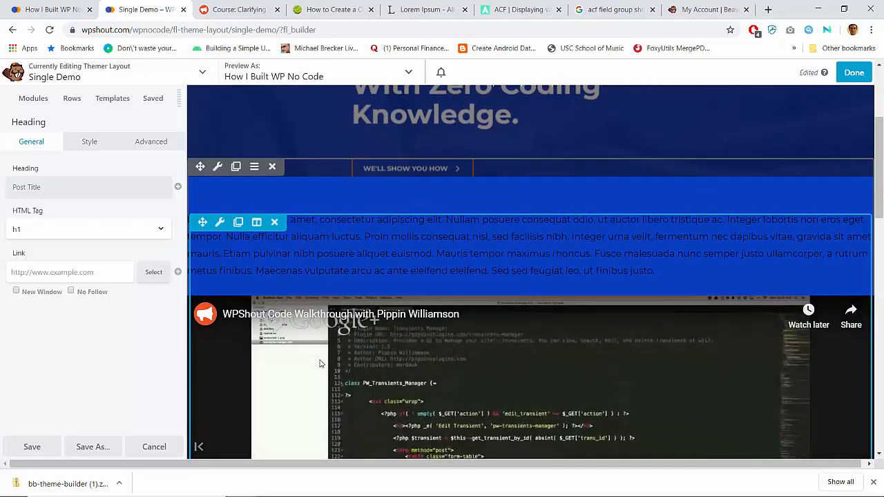
scroll(320, 364, up, 3)
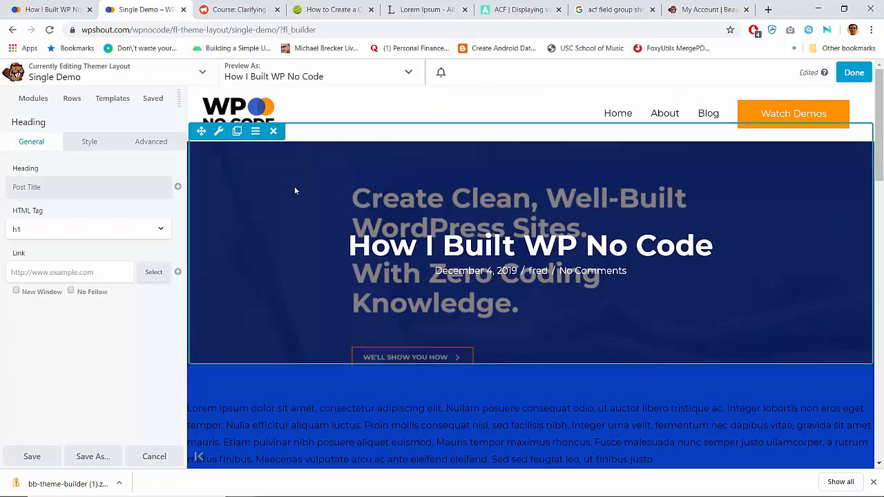
scroll(290, 274, down, 1)
scroll(291, 274, up, 1)
scroll(271, 169, down, 3)
scroll(271, 169, down, 10)
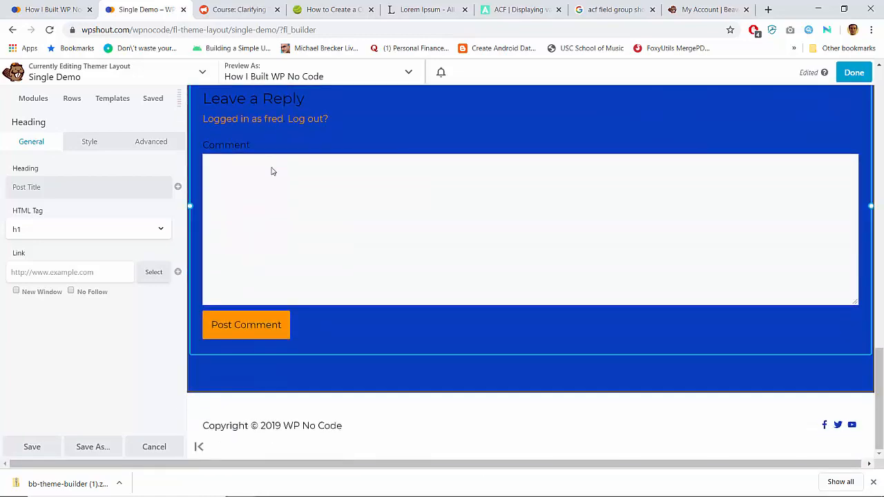
scroll(271, 169, up, 12)
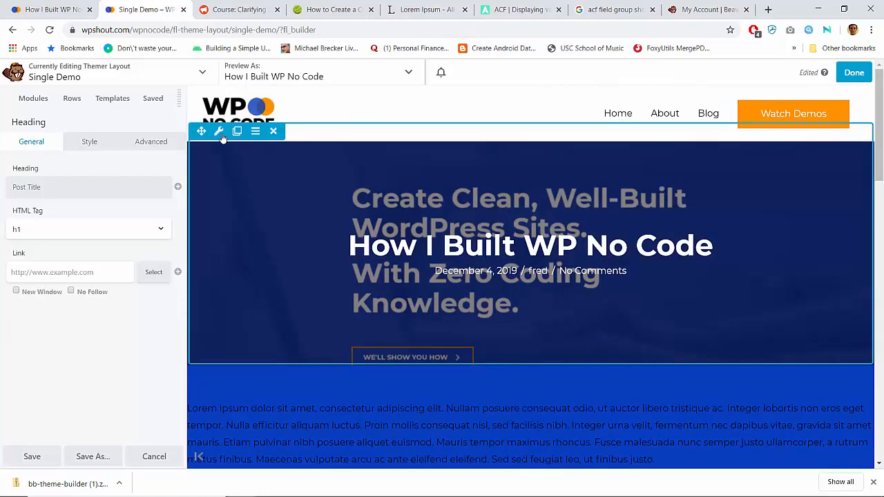
Remove the photo background from the title banner row by setting its background type to None
click(220, 132)
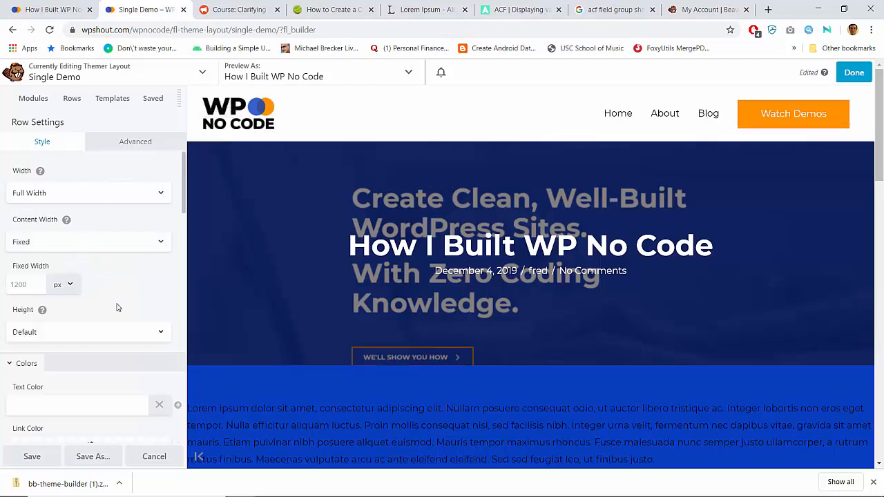
scroll(118, 308, down, 3)
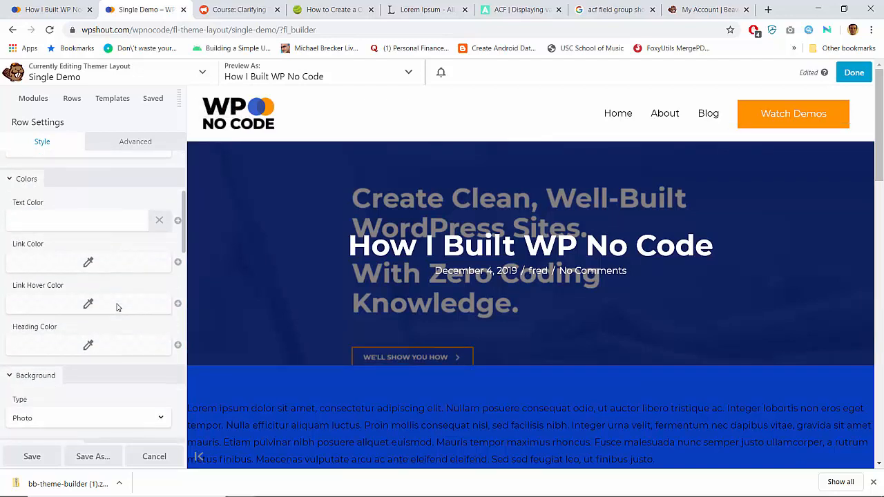
scroll(118, 307, up, 2)
scroll(117, 308, down, 5)
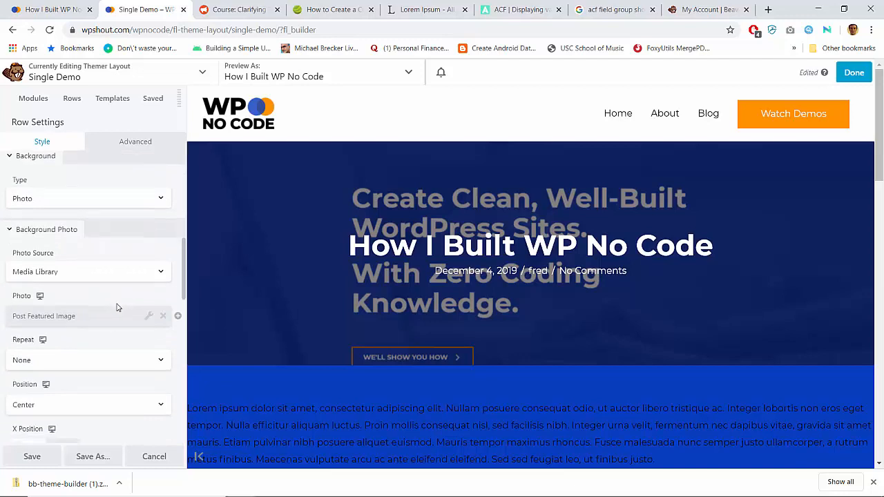
scroll(116, 305, up, 1)
click(90, 252)
click(76, 270)
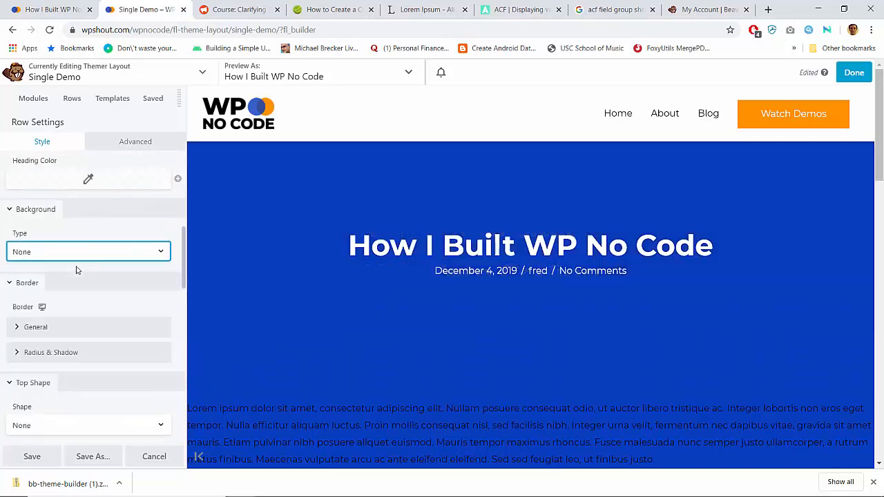
Clear the title banner row's custom text color
scroll(81, 273, down, 2)
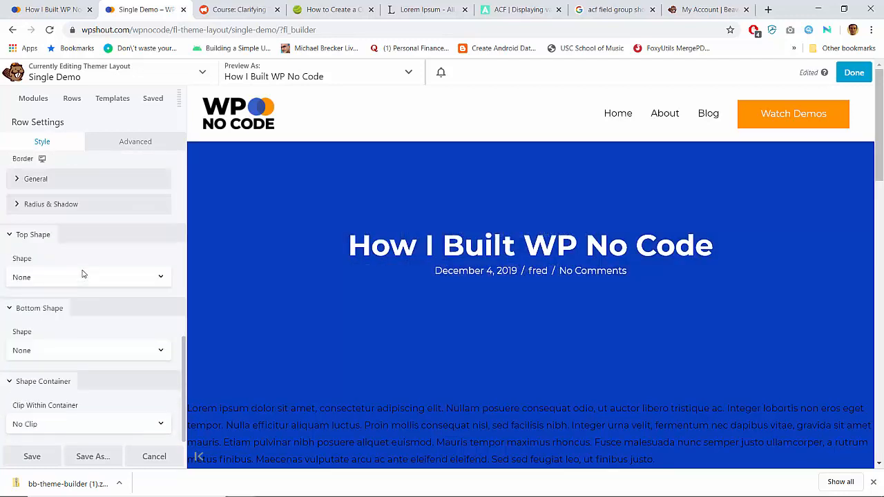
scroll(83, 274, up, 5)
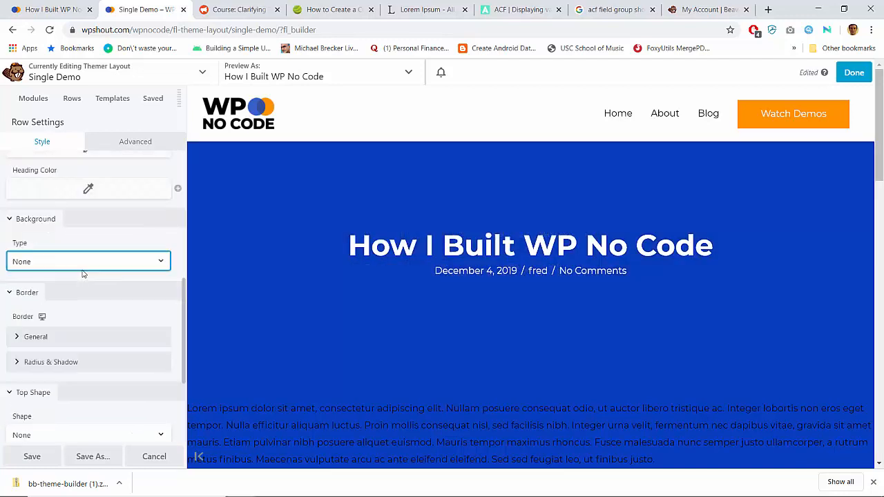
click(133, 142)
click(59, 148)
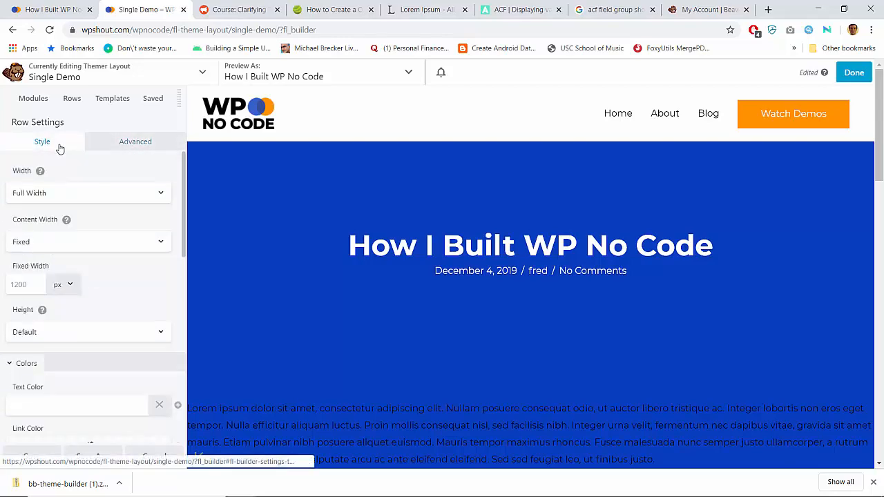
scroll(391, 223, down, 15)
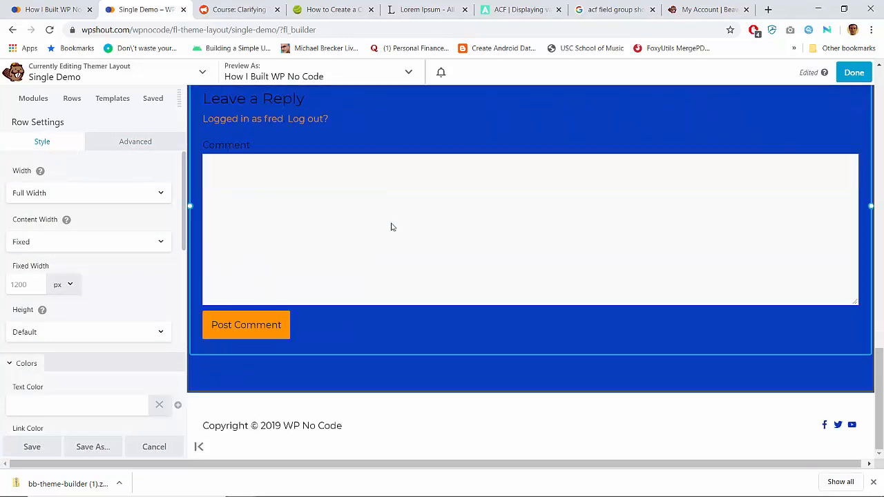
scroll(390, 225, up, 15)
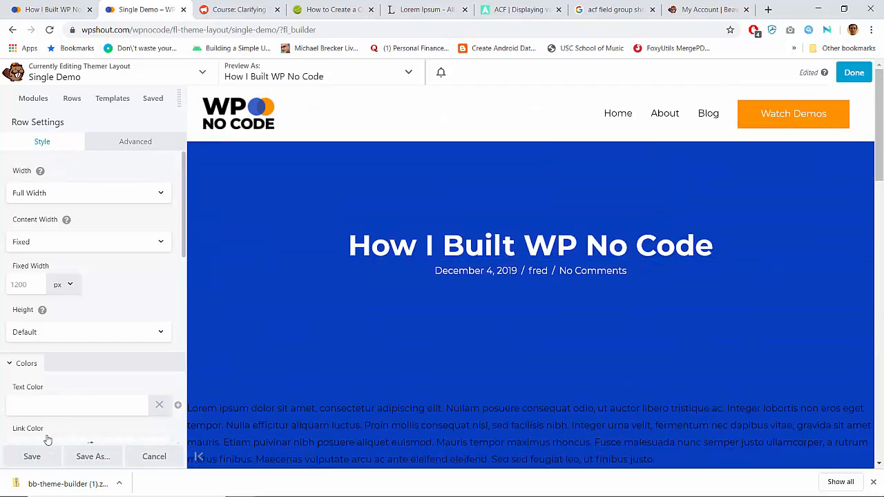
click(157, 407)
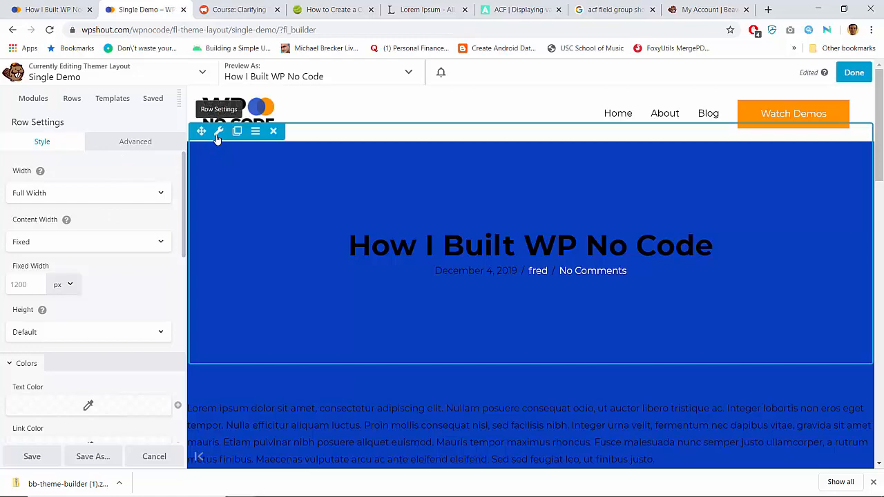
Give the title banner row a color background using the #ffffff preset
scroll(244, 280, down, 6)
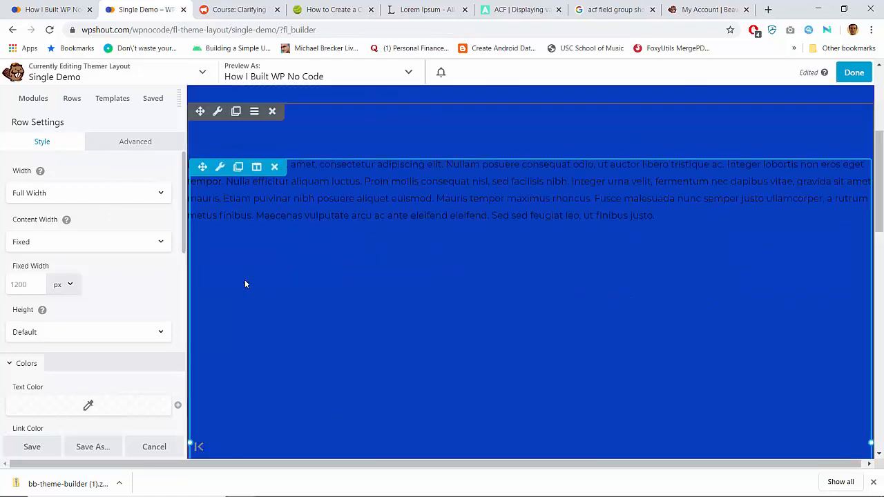
scroll(245, 280, up, 6)
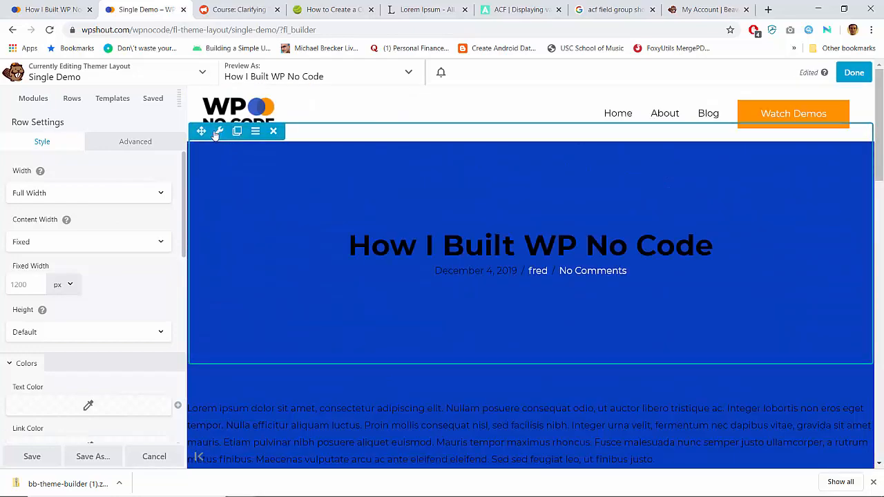
scroll(107, 381, down, 4)
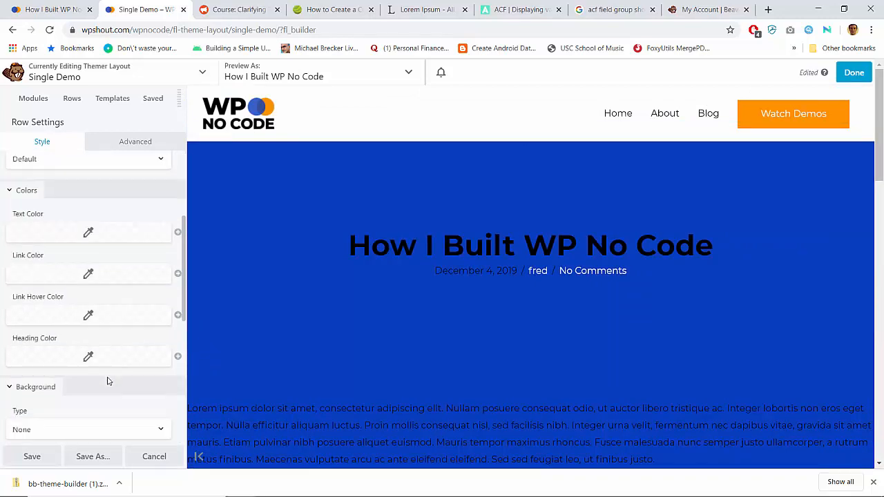
scroll(96, 360, down, 3)
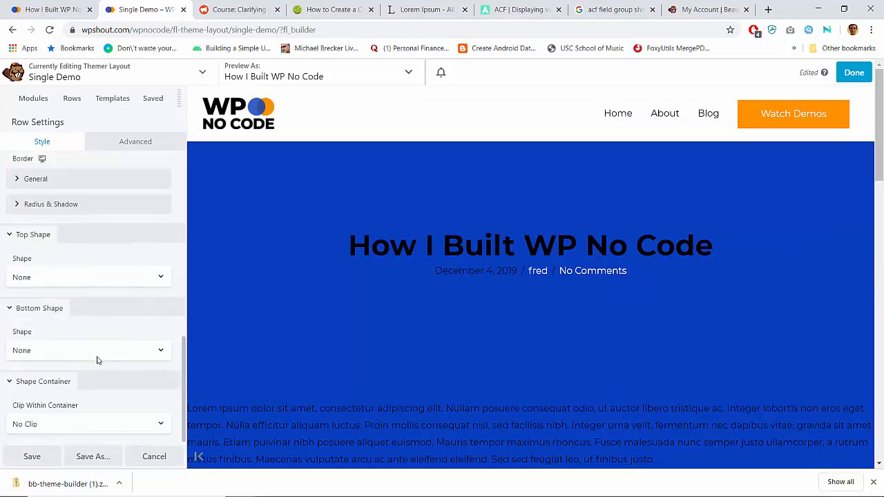
scroll(97, 360, up, 6)
scroll(97, 359, up, 1)
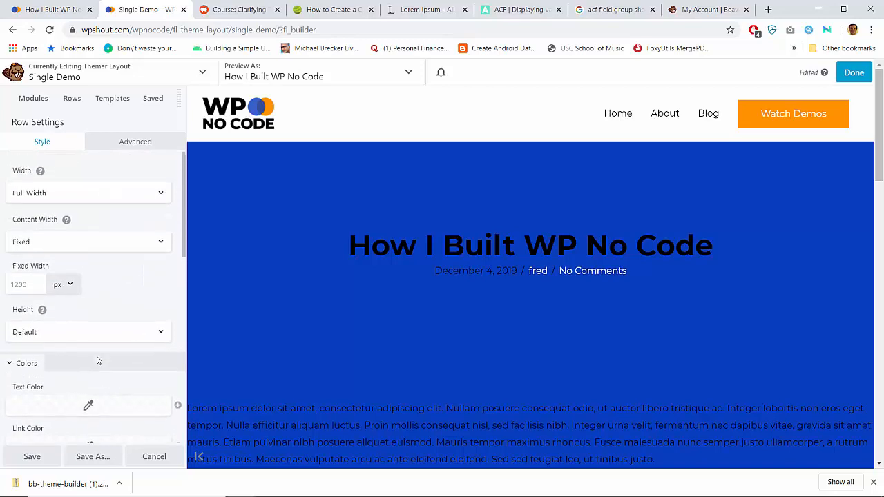
scroll(108, 241, down, 8)
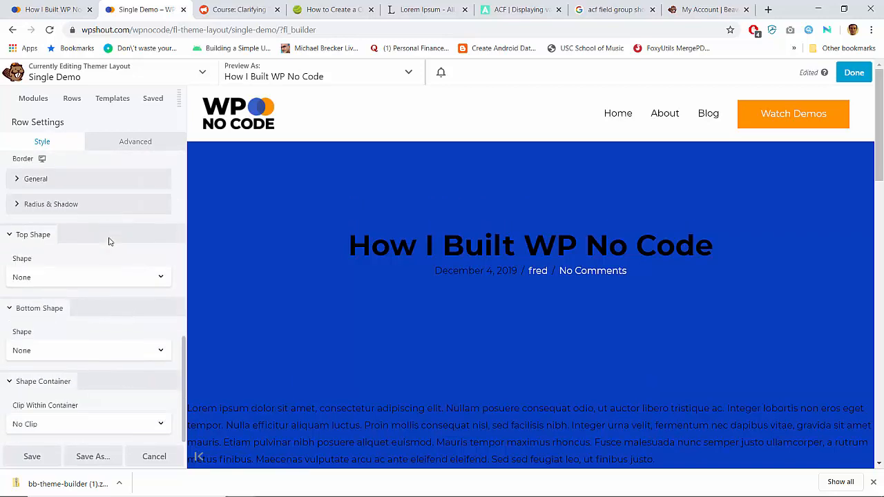
scroll(97, 262, up, 4)
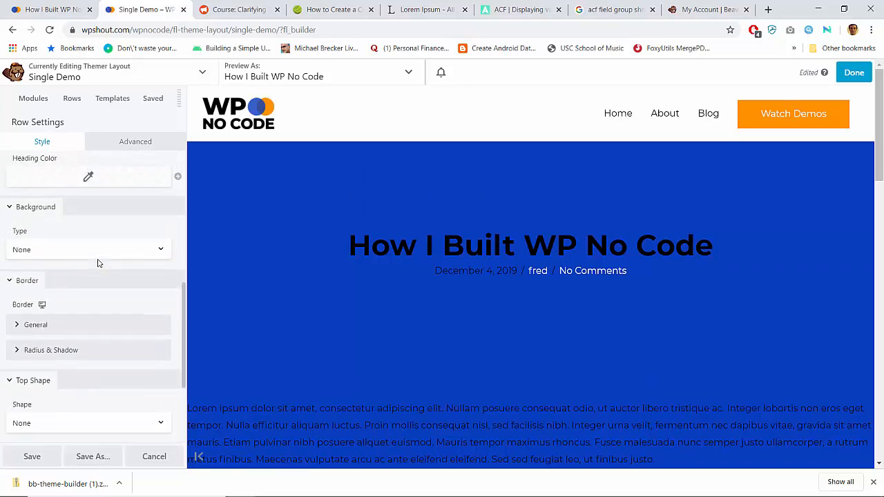
click(90, 256)
click(63, 296)
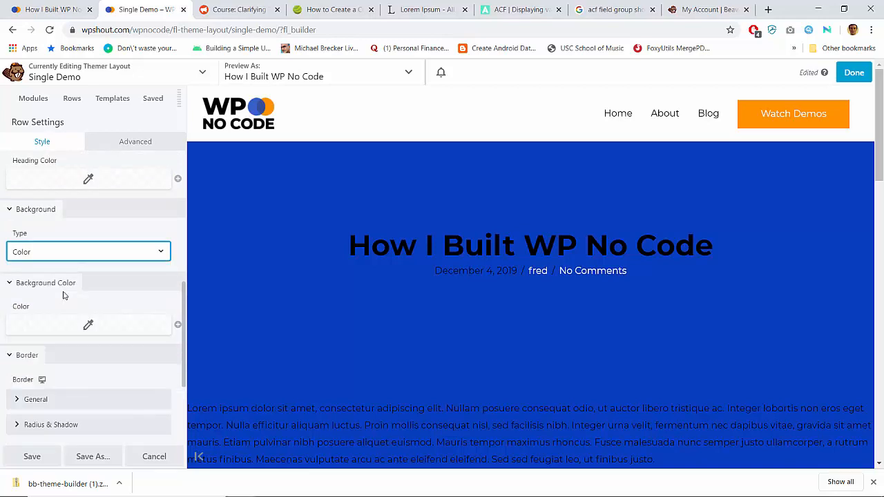
click(61, 332)
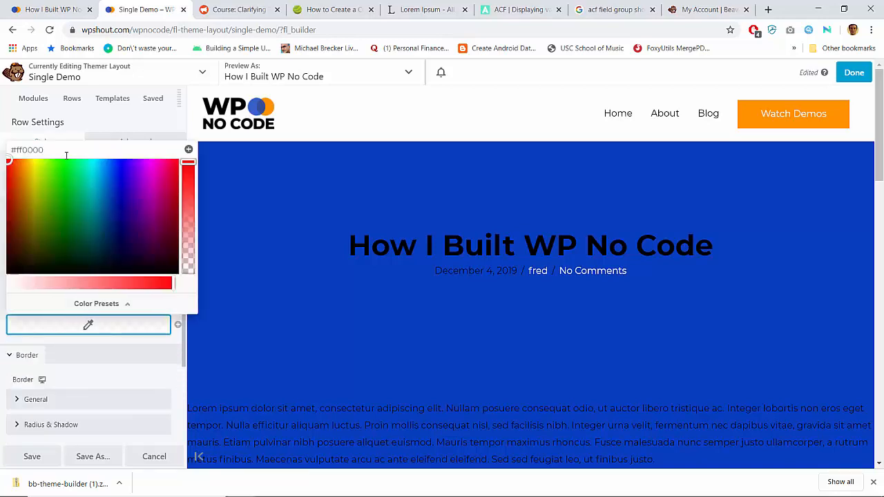
click(91, 304)
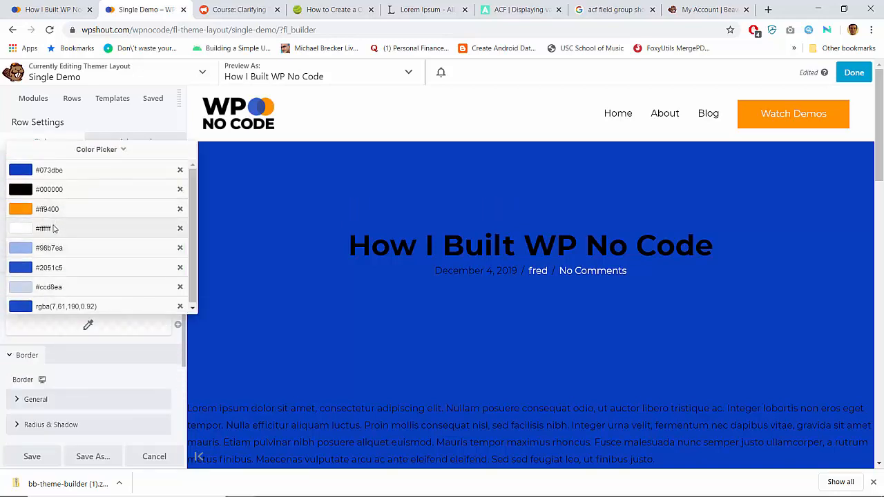
click(53, 228)
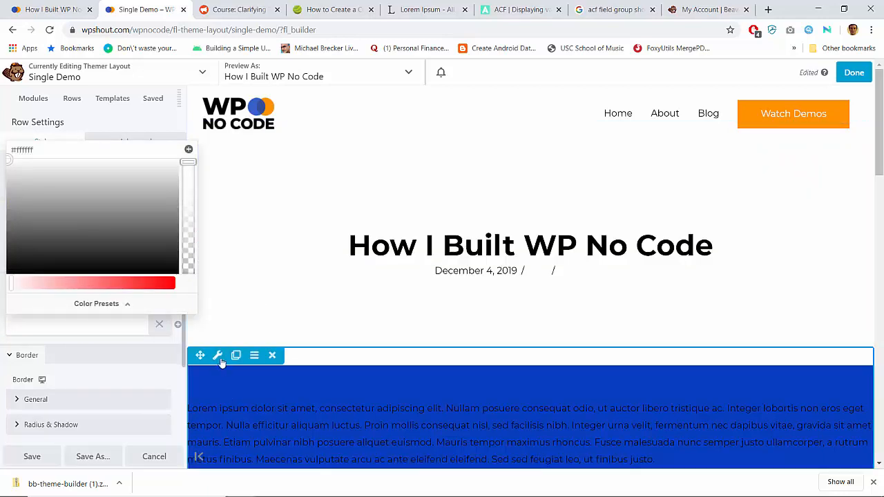
Give the post content row below the banner a color background using the #ffffff preset
click(219, 358)
scroll(99, 340, down, 4)
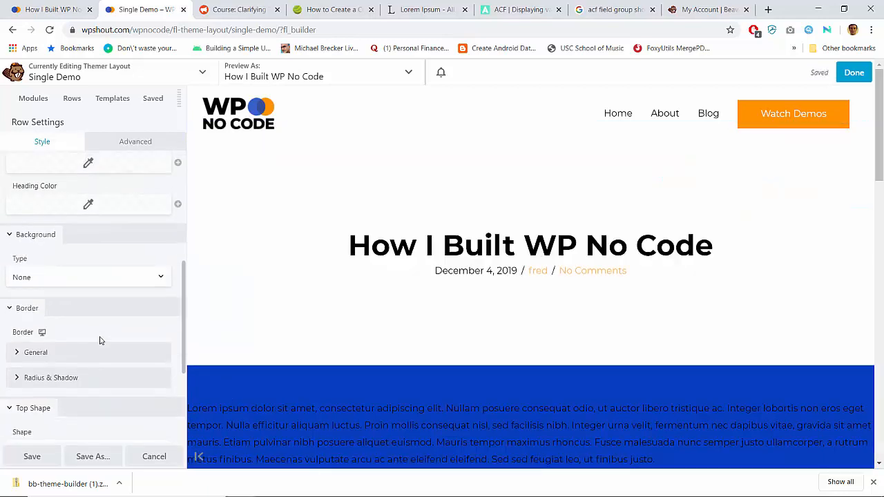
scroll(100, 339, down, 1)
scroll(63, 337, down, 2)
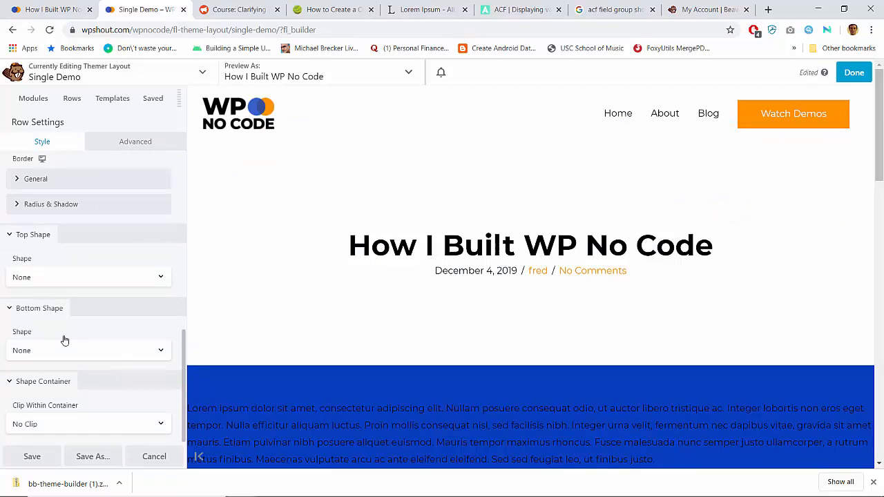
scroll(64, 339, up, 3)
click(62, 274)
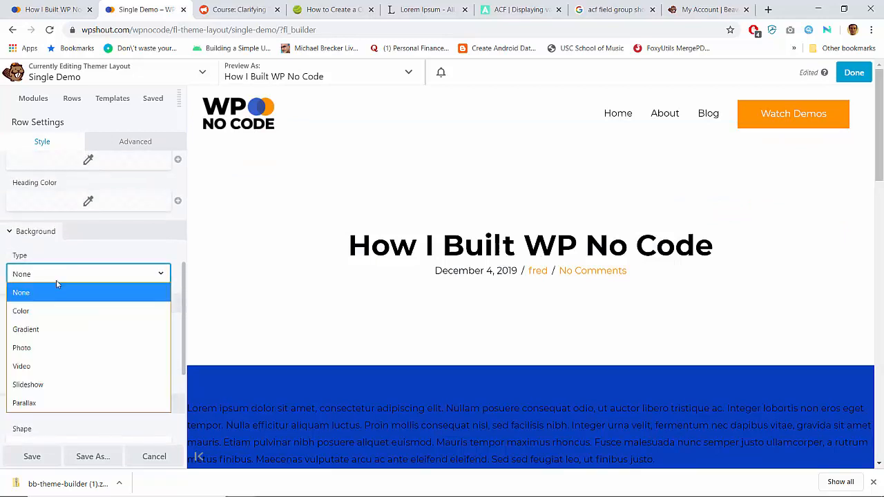
click(45, 312)
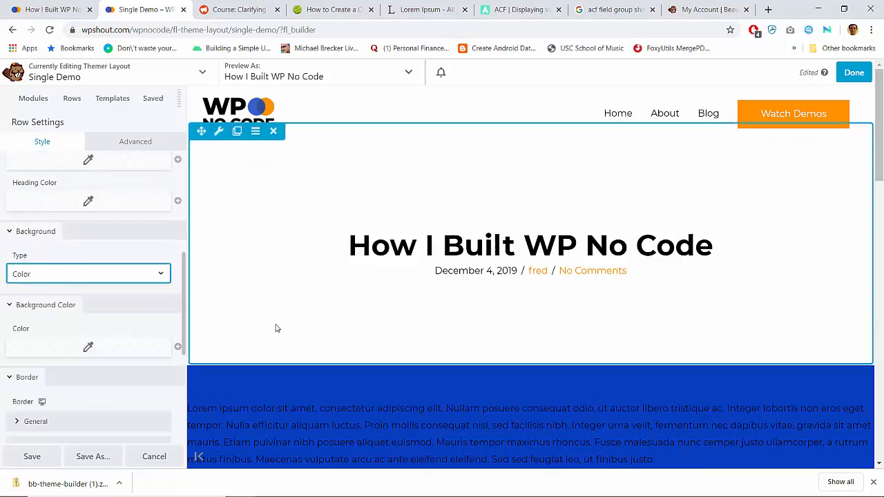
click(123, 345)
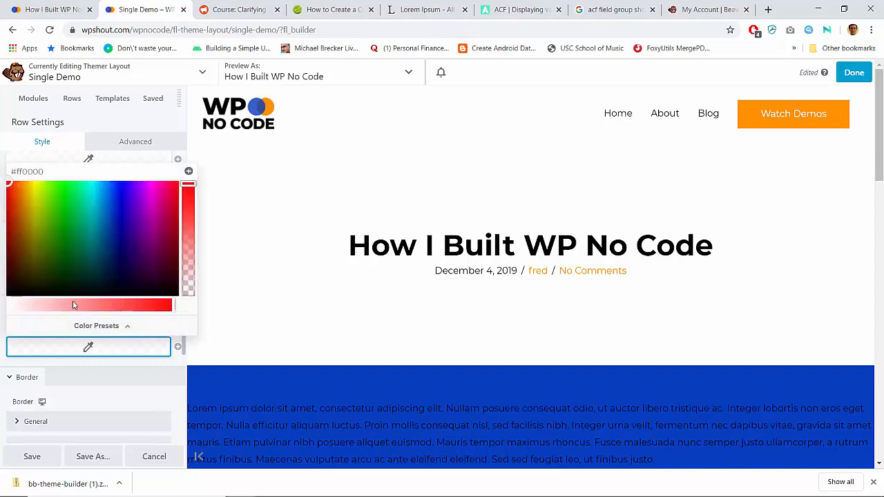
click(85, 325)
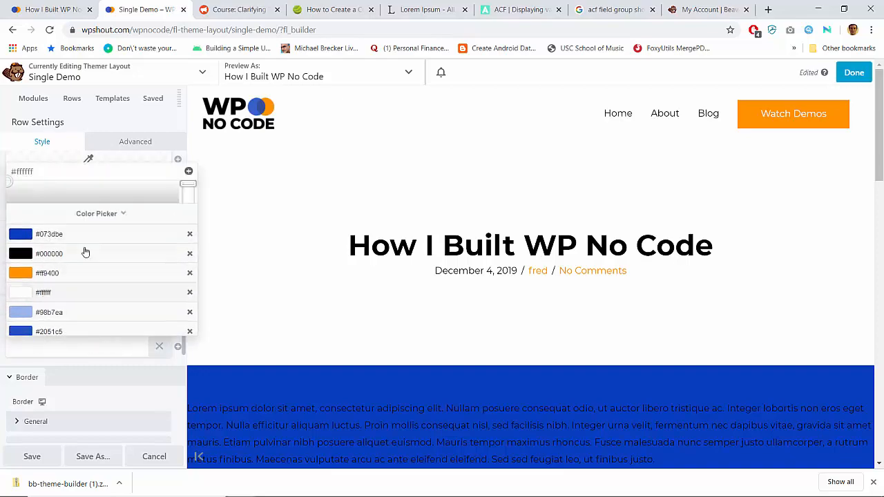
Look through the content row from the post text to the comment form and inspect the Author Bio module's style settings
scroll(301, 320, down, 9)
scroll(301, 320, up, 3)
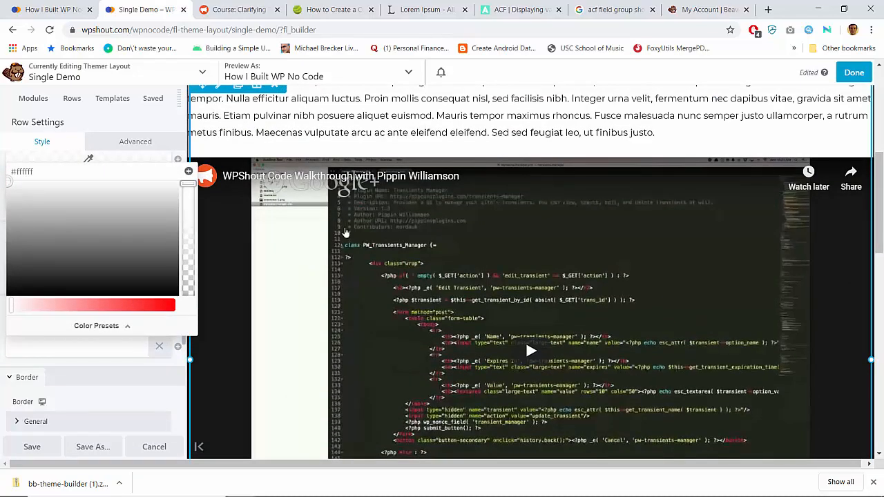
scroll(346, 233, down, 5)
scroll(316, 221, up, 1)
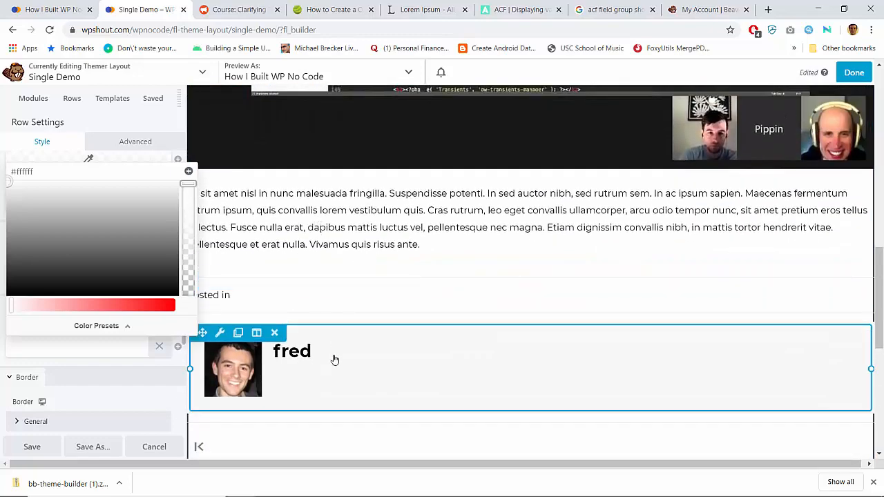
scroll(333, 369, down, 4)
scroll(331, 371, up, 2)
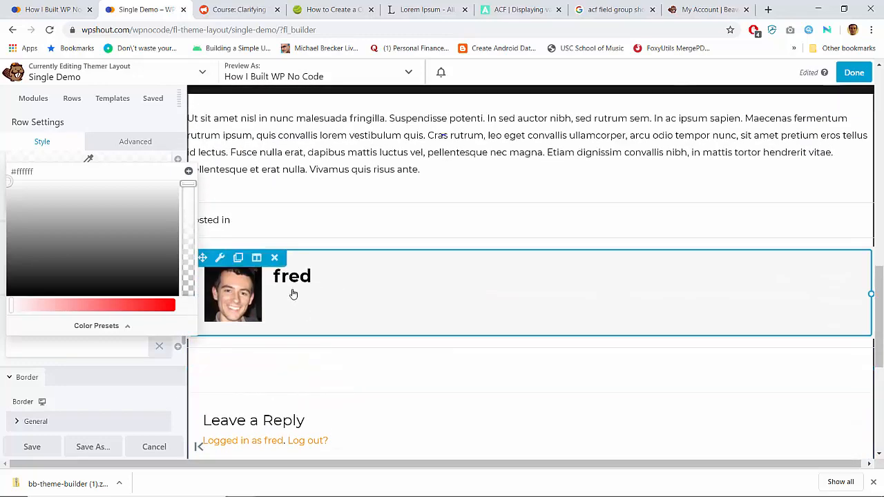
click(283, 312)
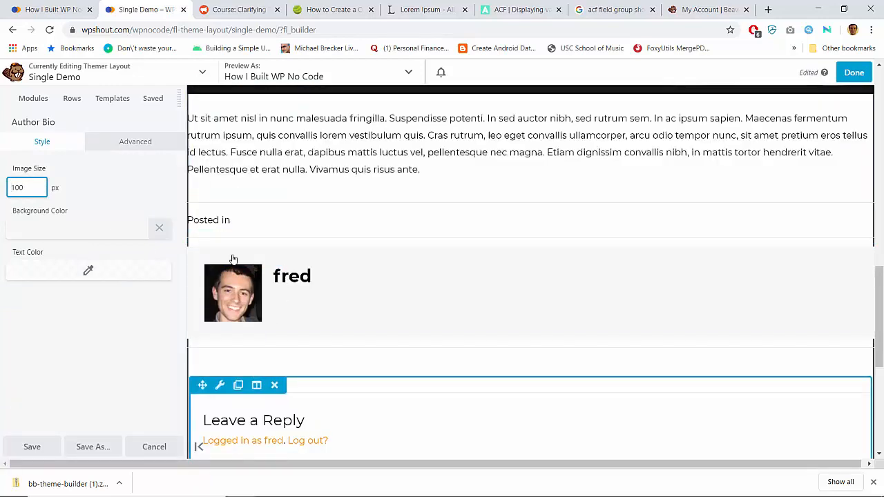
Change the taxonomy in the "Posted in" HTML module's terms list shortcode to demo_category
click(220, 223)
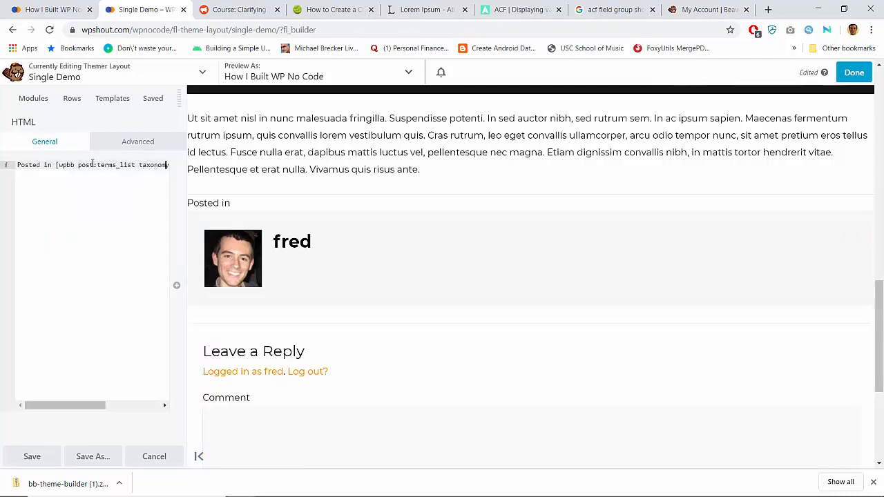
key(Right)
key(Right)
key(Right)
key(Right)
key(Right)
key(Right)
key(Right)
key(Right)
key(Right)
key(Right)
key(Right)
key(Right)
key(Right)
key(Right)
key(Right)
key(Right)
key(Right)
key(Right)
key(Right)
key(Right)
key(Right)
key(Right)
key(Right)
key(Right)
key(Right)
key(Right)
key(Right)
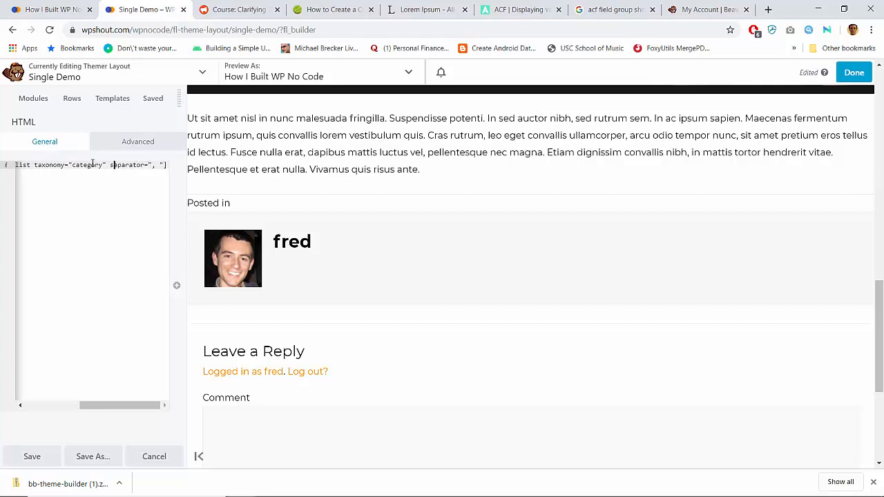
text(demo)
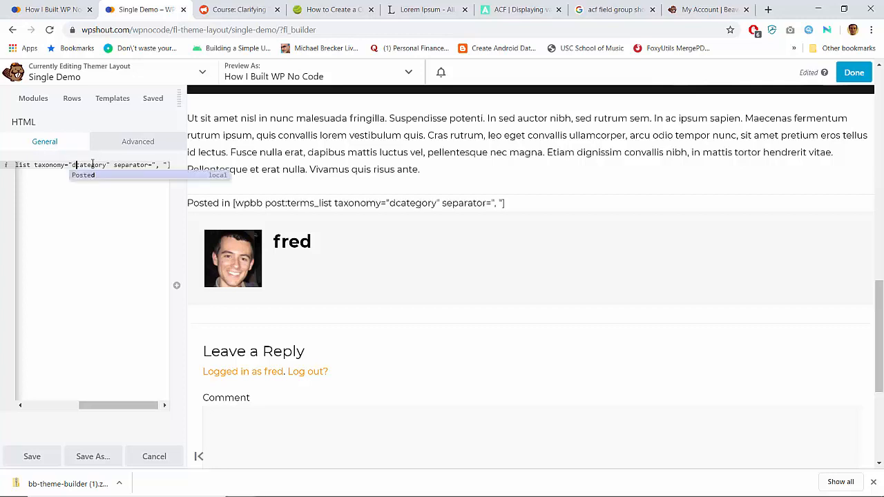
text(_)
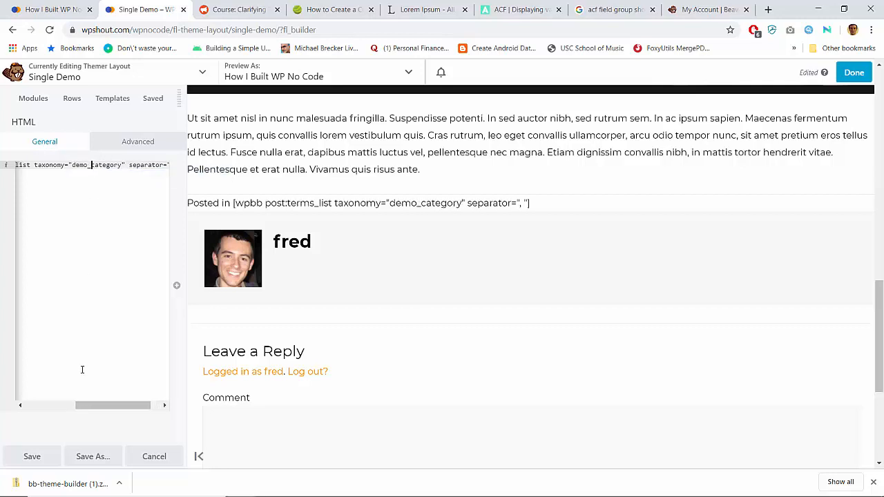
Save the edited HTML module and publish the Single Demo layout
click(32, 456)
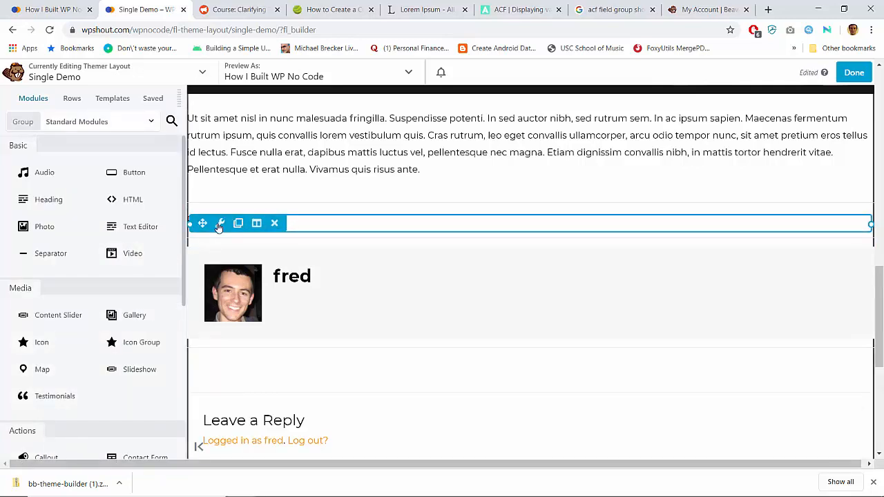
scroll(218, 346, down, 4)
scroll(219, 350, up, 2)
scroll(218, 348, down, 2)
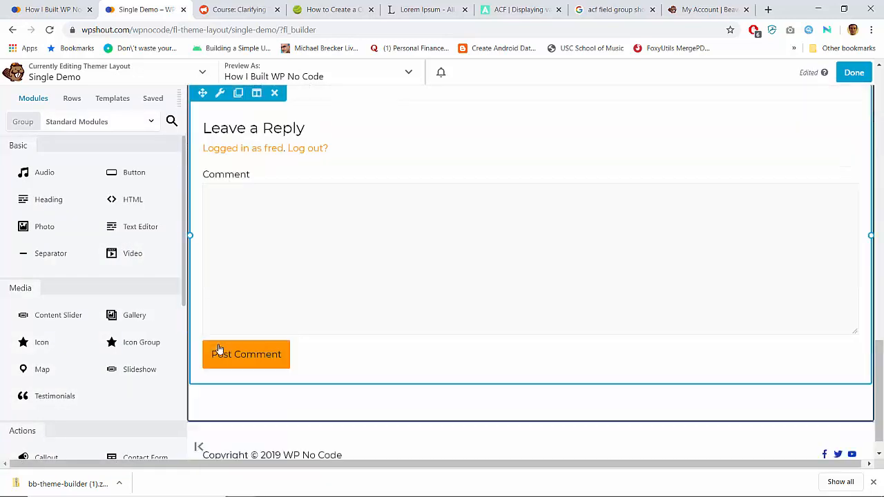
scroll(218, 349, down, 1)
scroll(219, 349, up, 10)
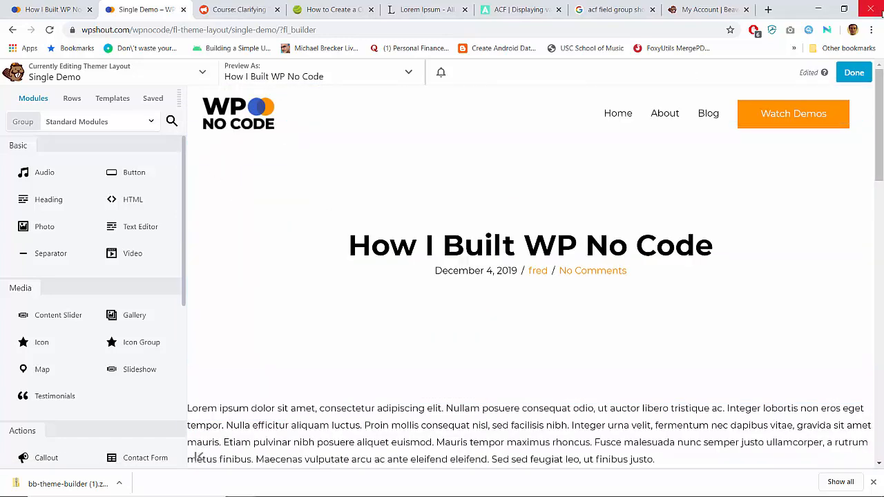
click(855, 73)
click(807, 72)
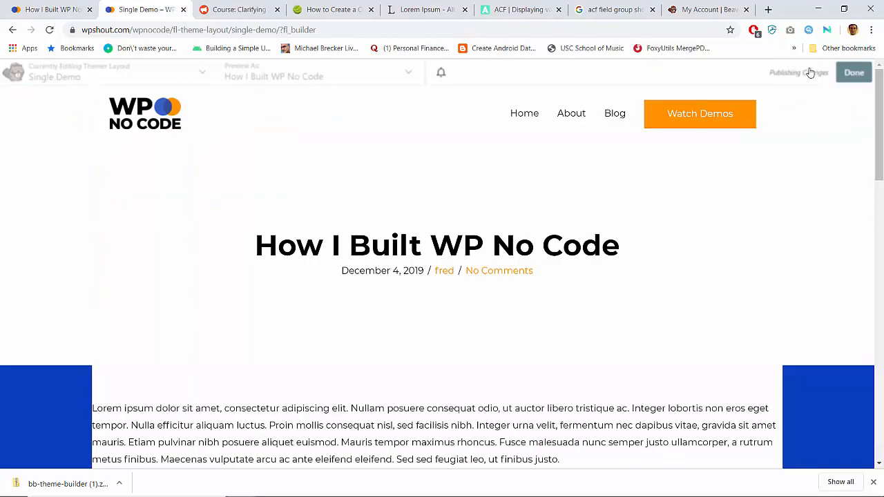
Review the published demo layout from the title banner to the comment form, checking the "Posted in" terms and the content row's edges
scroll(406, 221, down, 3)
scroll(409, 221, down, 12)
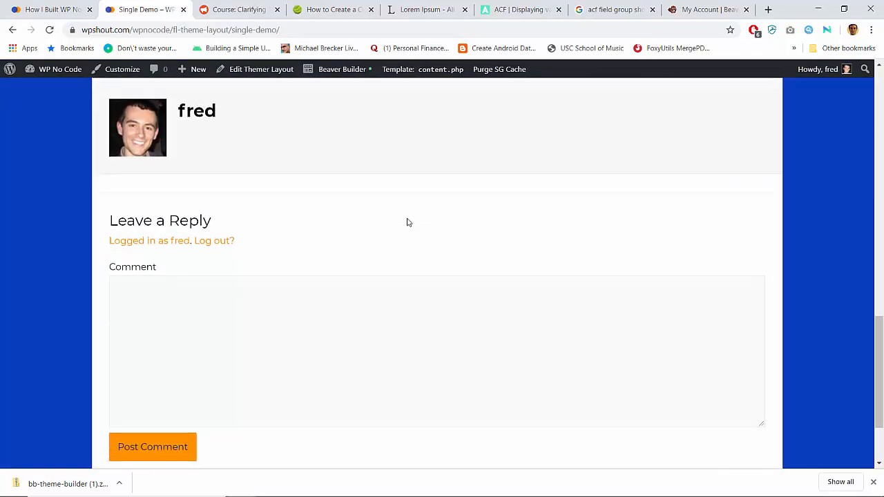
scroll(408, 222, up, 11)
scroll(408, 222, up, 4)
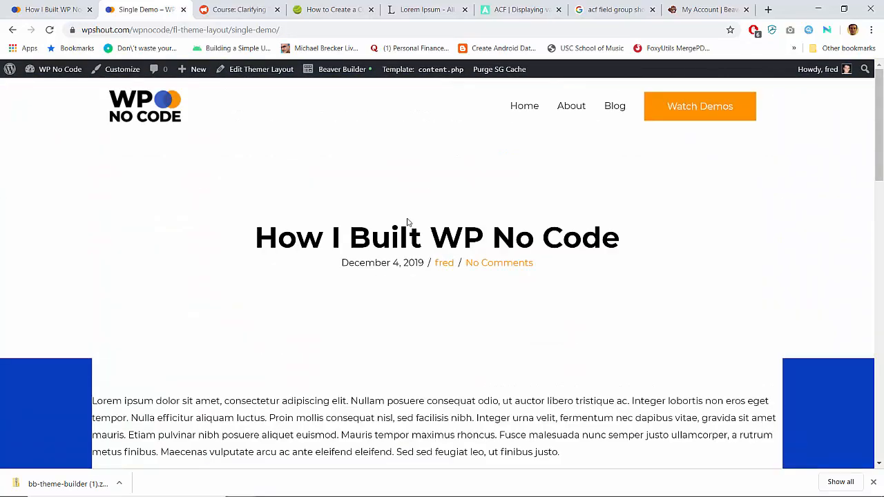
scroll(407, 222, down, 3)
scroll(408, 222, up, 1)
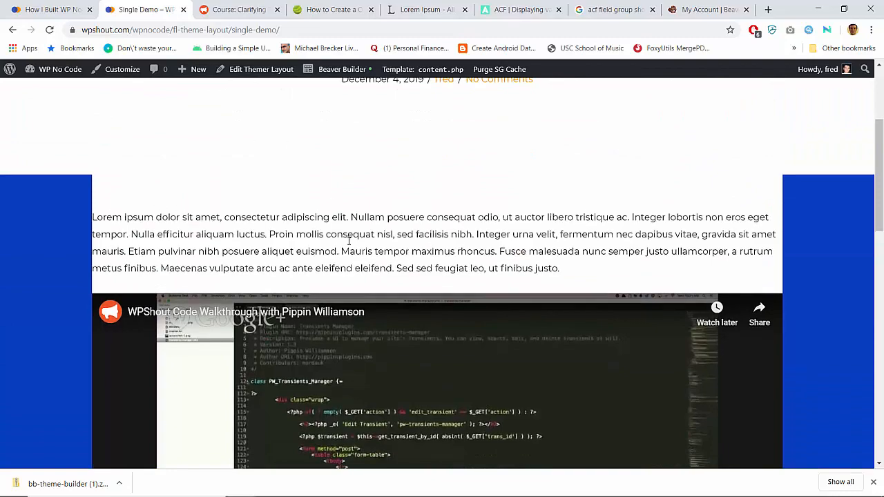
scroll(349, 240, down, 12)
scroll(349, 241, up, 14)
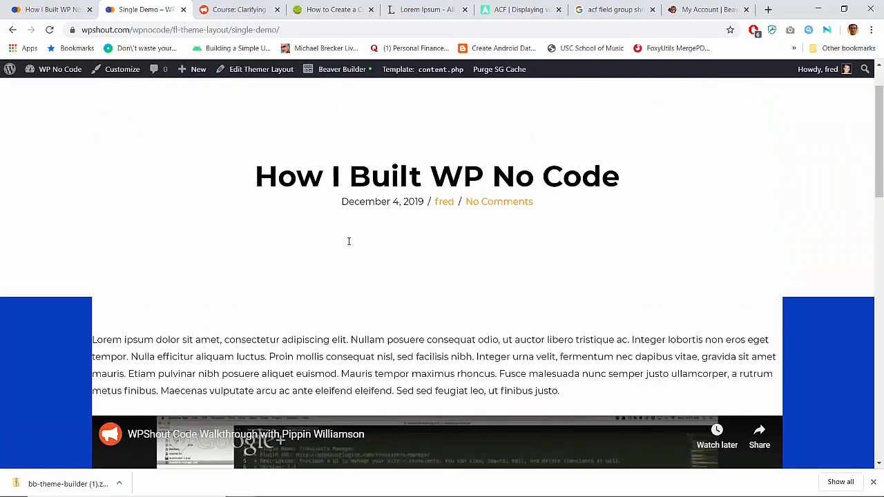
scroll(349, 241, up, 1)
click(123, 76)
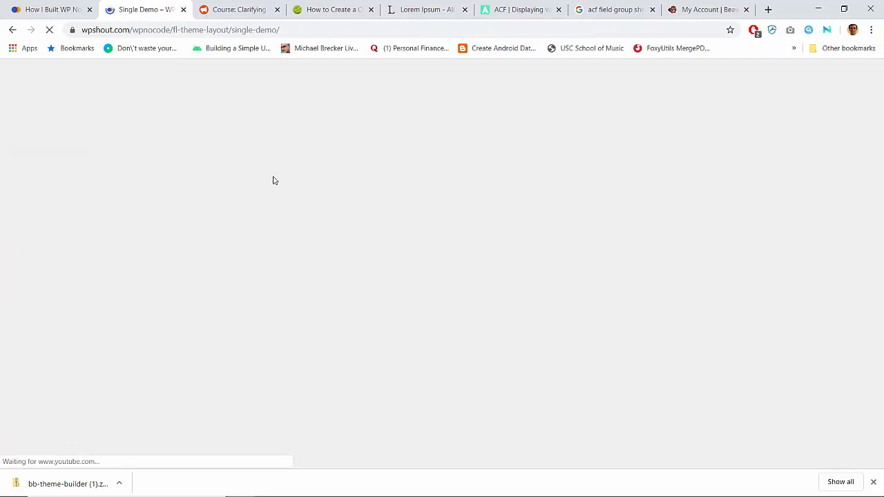
scroll(273, 180, down, 10)
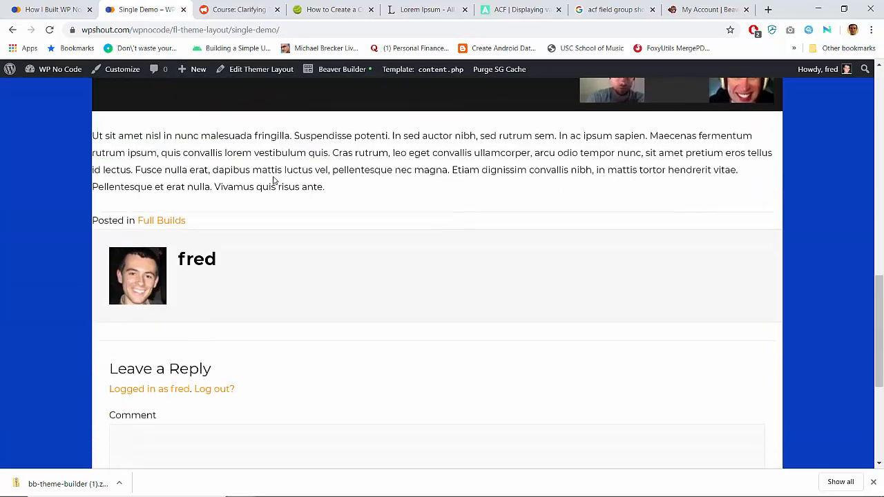
scroll(273, 180, down, 4)
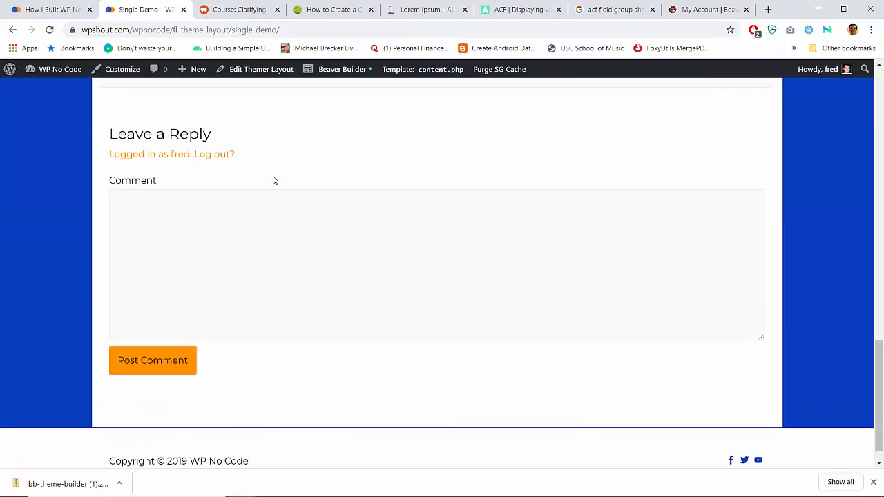
scroll(273, 181, up, 15)
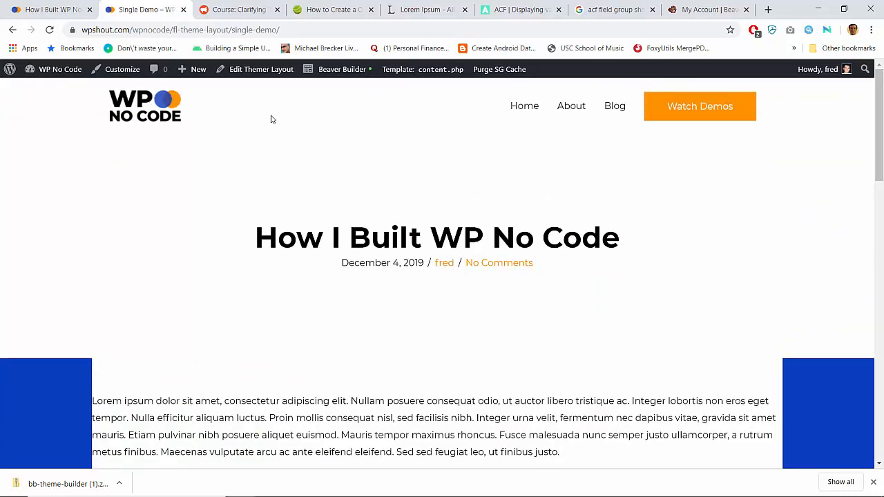
Reopen the layout in Beaver Builder and insert the saved "Row, White Background" between the title banner and the post content row
click(268, 70)
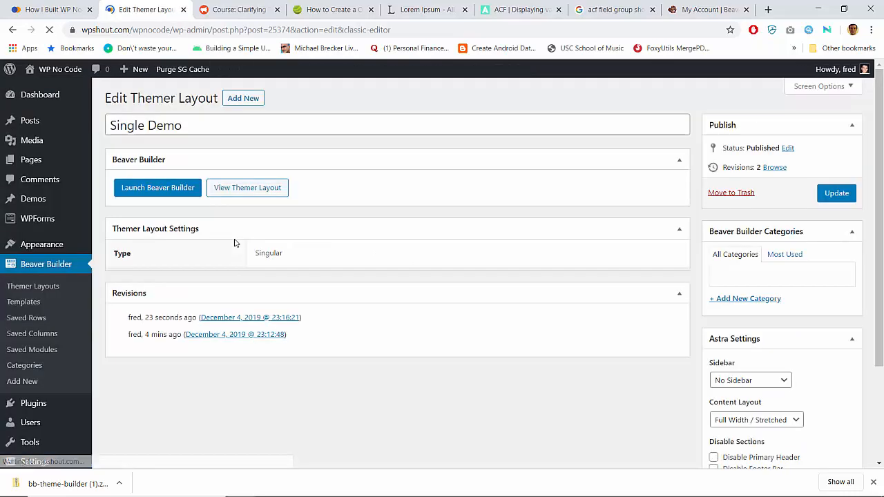
click(179, 185)
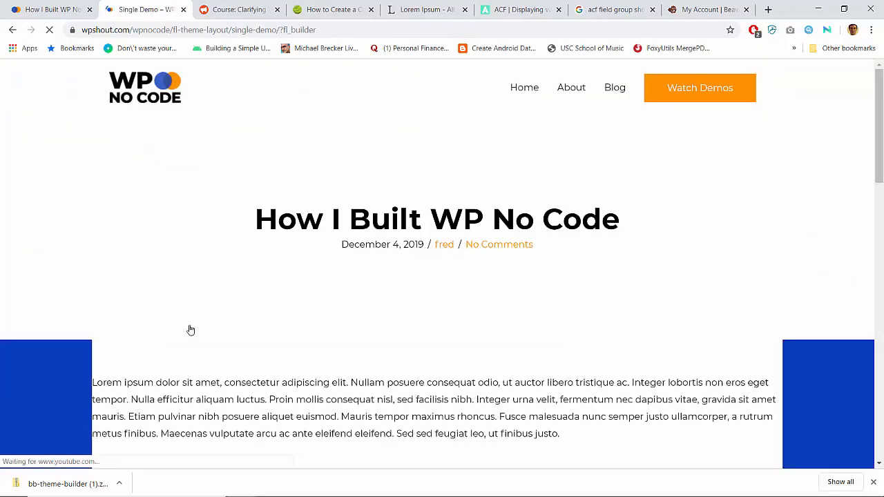
click(75, 104)
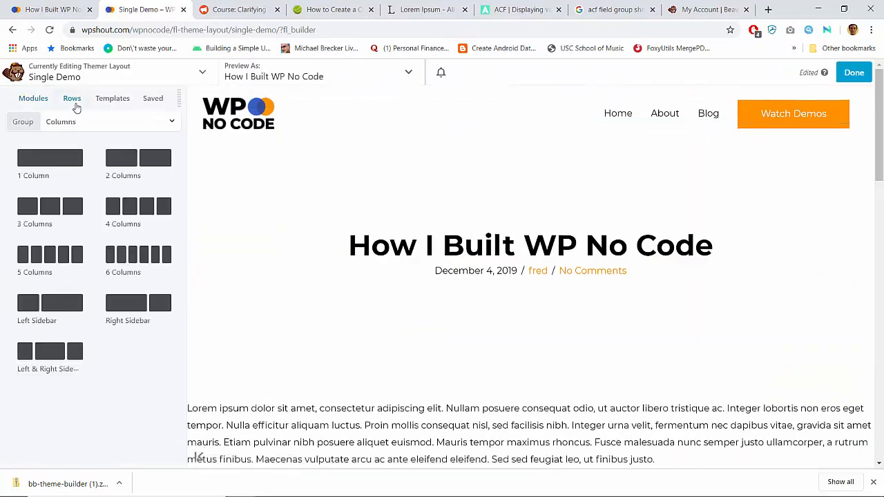
click(153, 99)
scroll(280, 331, down, 2)
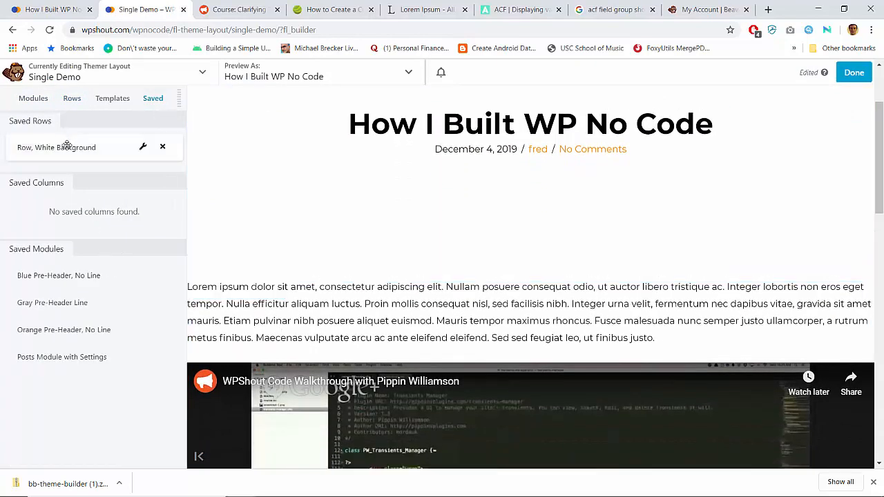
drag(67, 145, 281, 299)
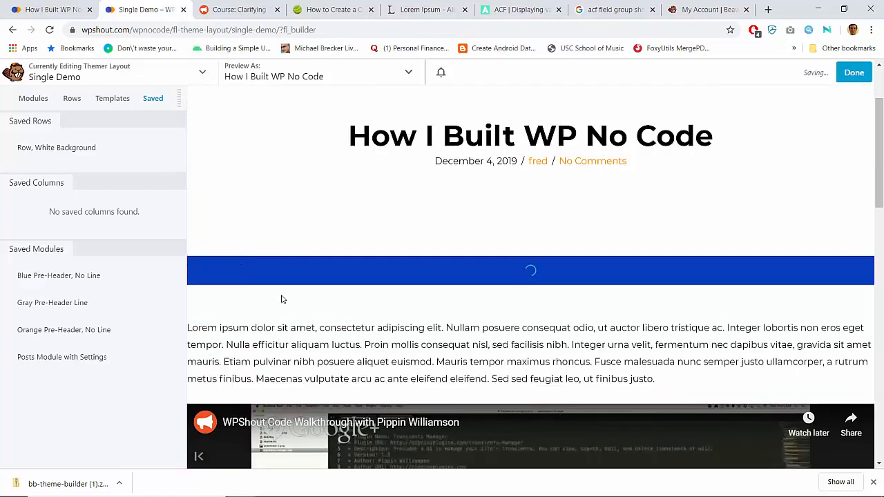
Move the Post Content module into the newly inserted white row, below its FAQ text
scroll(377, 300, down, 5)
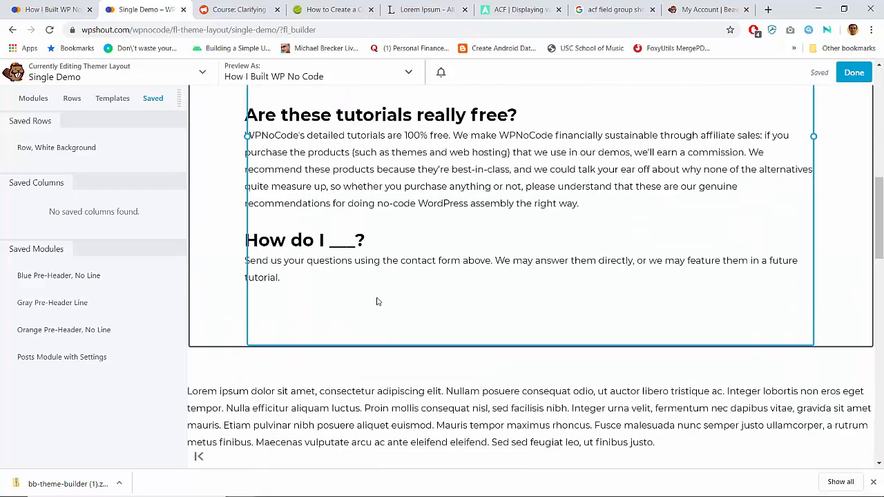
scroll(377, 301, down, 3)
scroll(377, 301, up, 1)
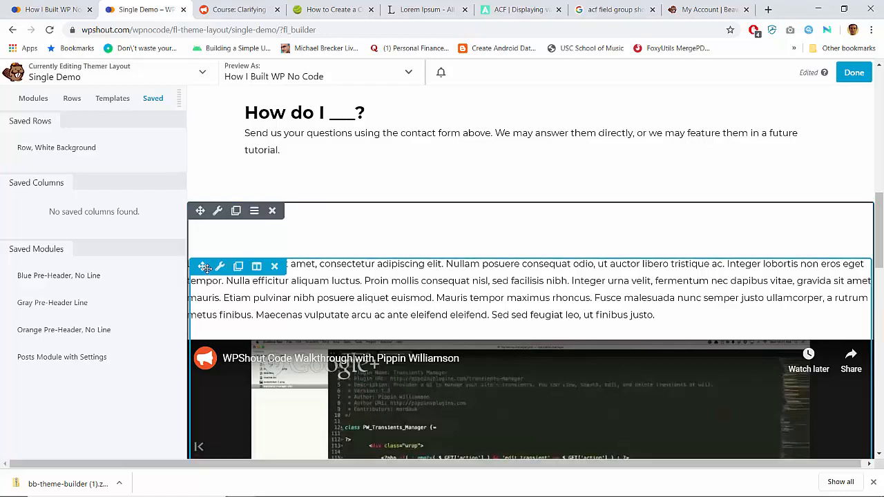
drag(204, 267, 301, 151)
scroll(334, 283, up, 8)
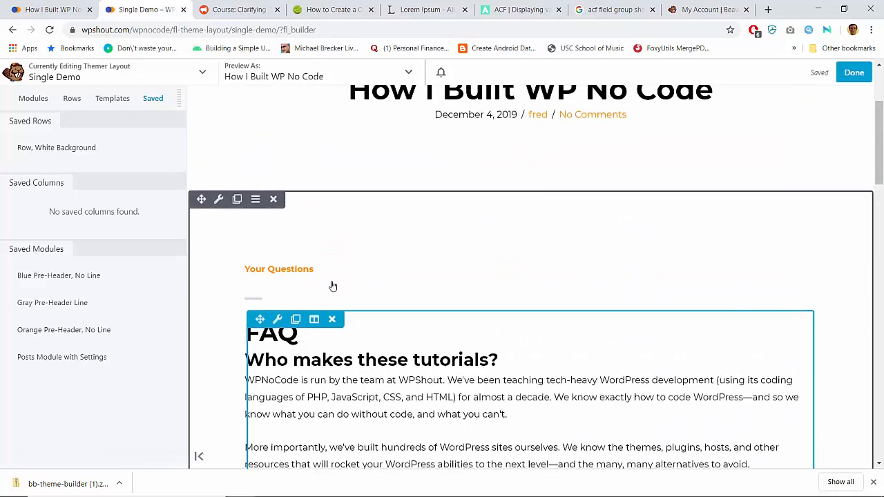
Delete the FAQ text module and the "Your Questions" heading from the inserted row
click(334, 319)
key(Return)
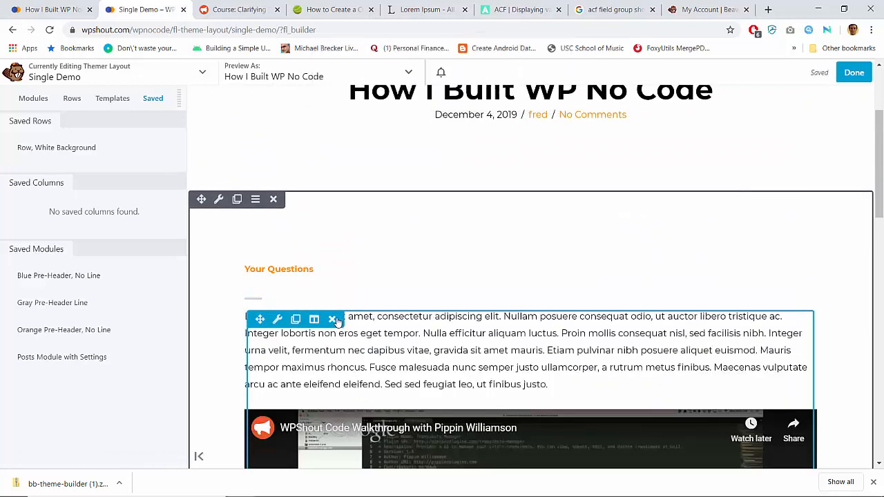
click(333, 269)
key(Return)
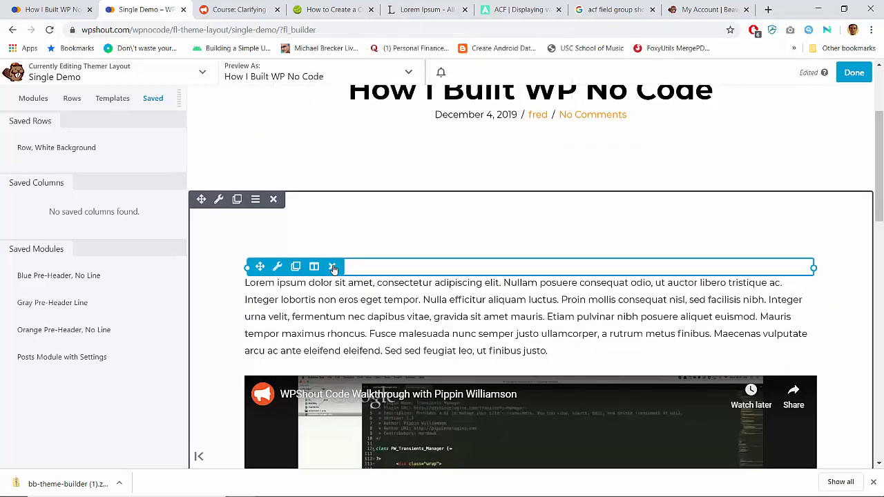
Delete the leftover separator line and the empty spacer module above the post content
right_click(334, 268)
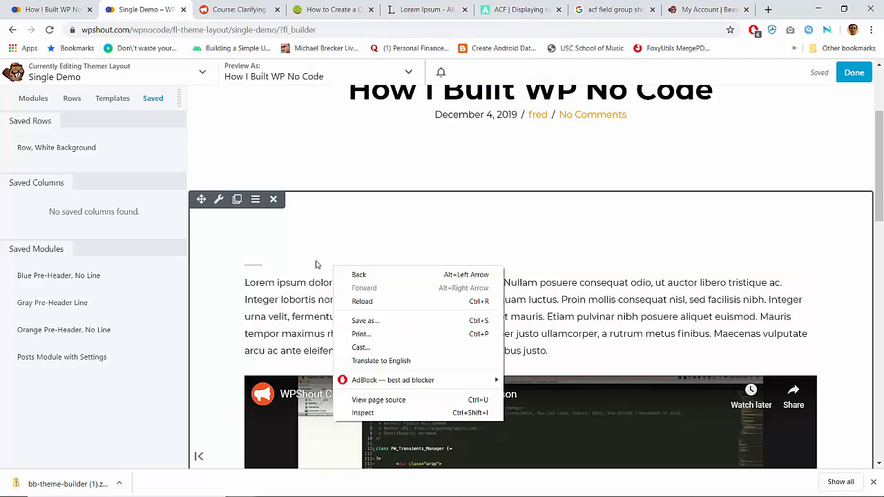
key(Escape)
click(329, 278)
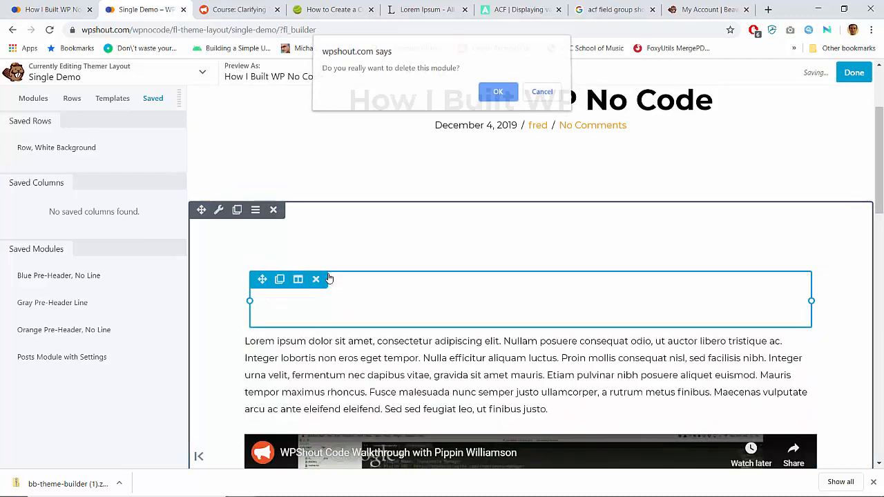
key(Escape)
click(317, 281)
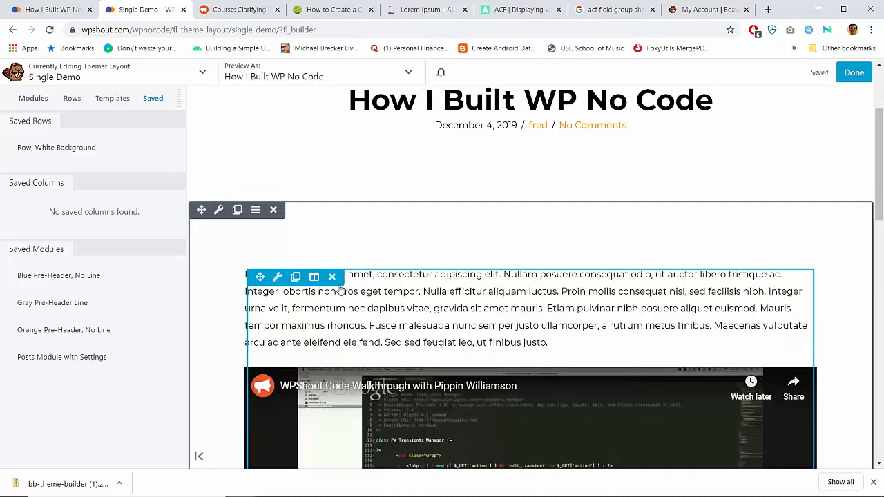
Check the Post Content module's margins, and remove the top padding of its row at desktop size
click(340, 291)
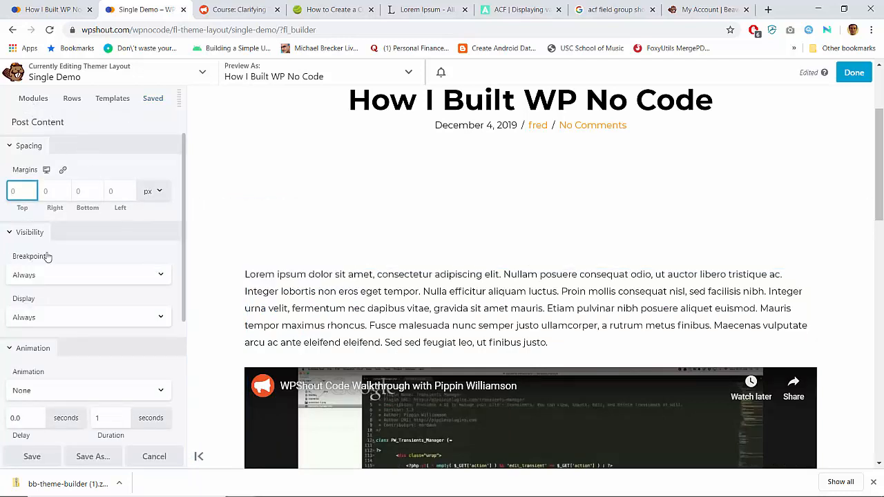
scroll(62, 349, down, 3)
scroll(60, 349, up, 3)
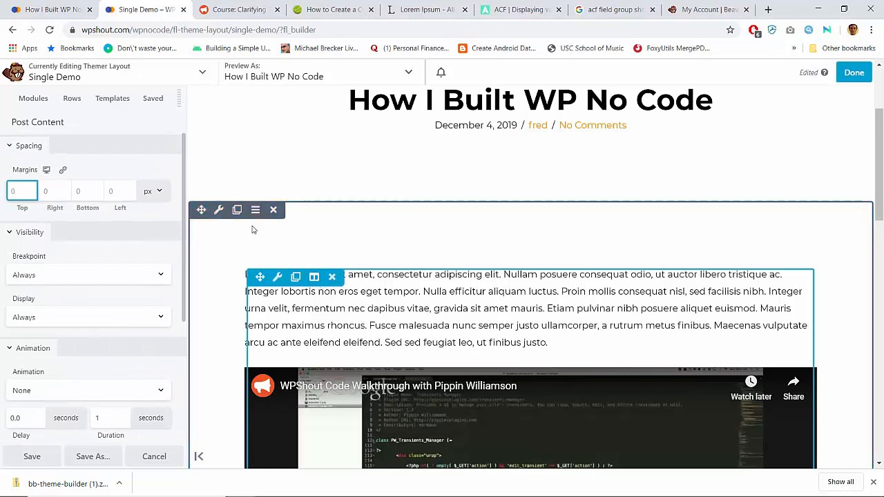
click(219, 210)
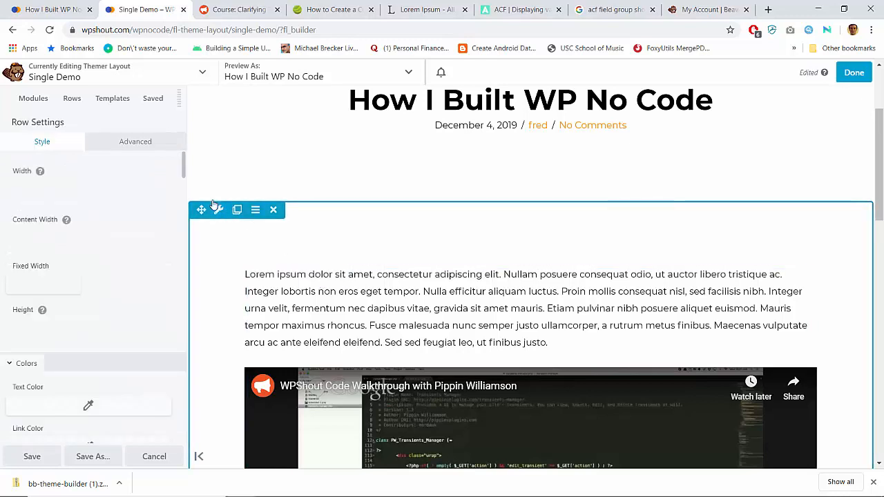
click(131, 142)
double_click(14, 265)
key(BackSpace)
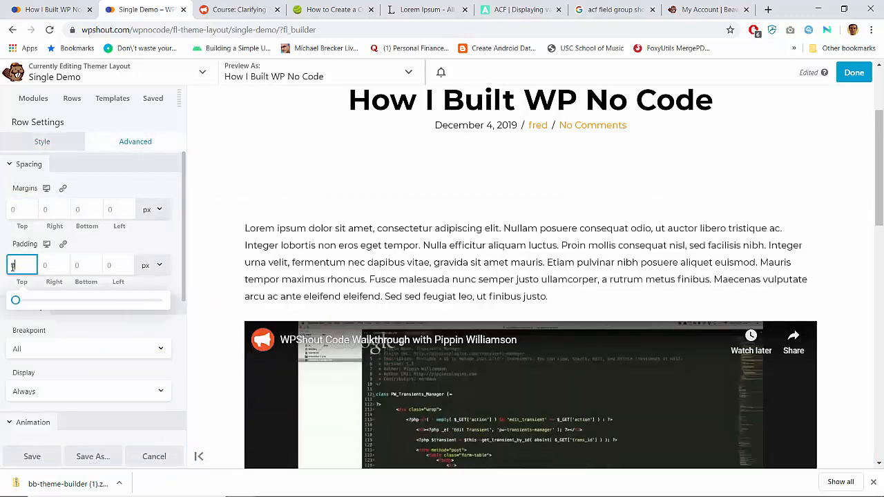
Clear the post content row's top margin at phone and tablet sizes, and finish editing the layout
click(47, 244)
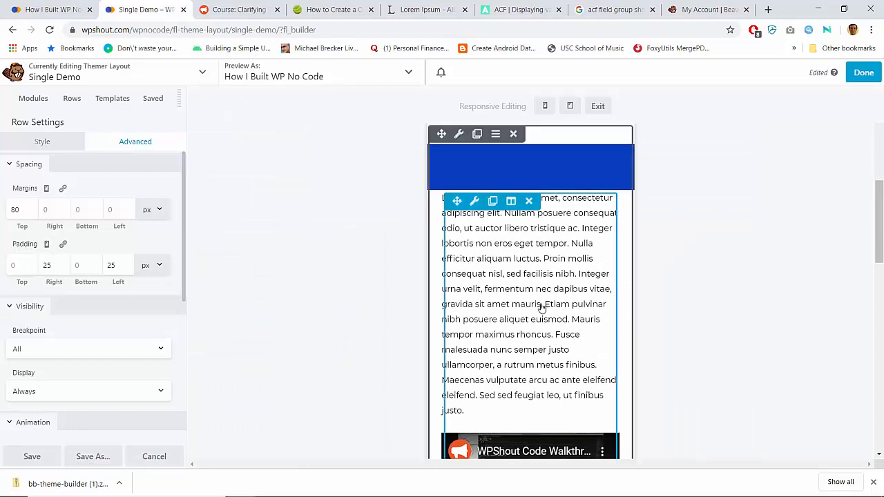
scroll(539, 307, up, 3)
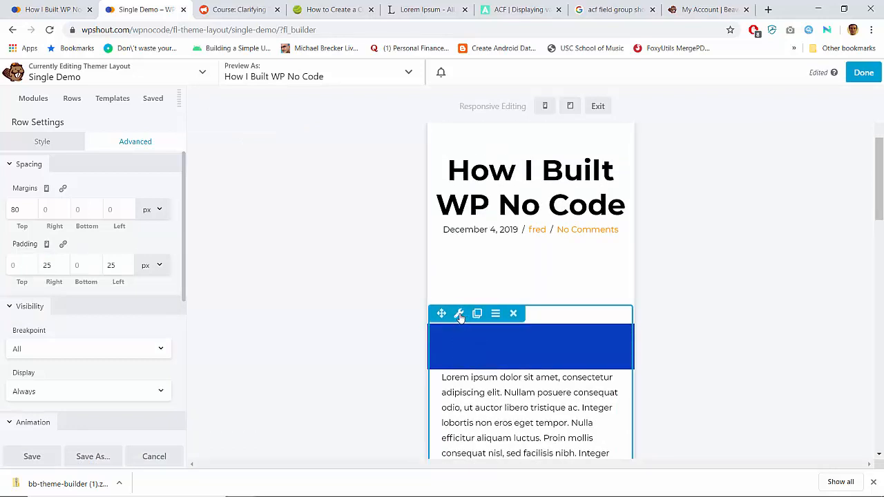
double_click(18, 209)
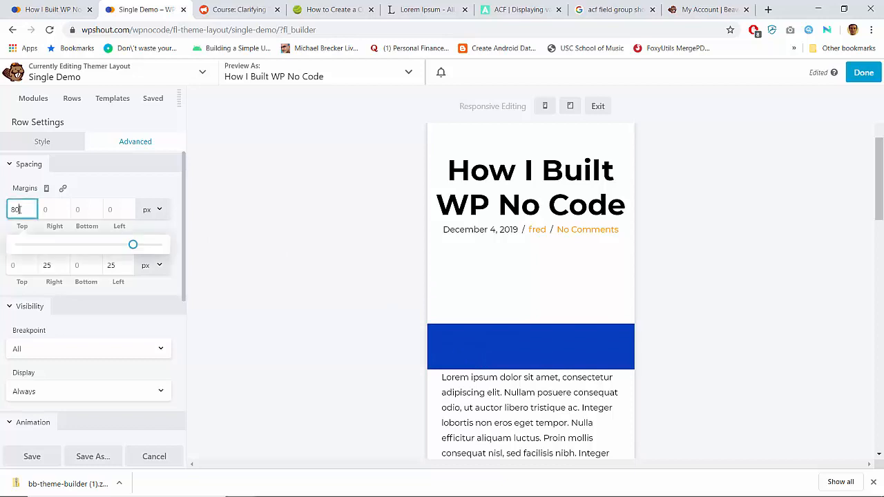
key(BackSpace)
click(46, 189)
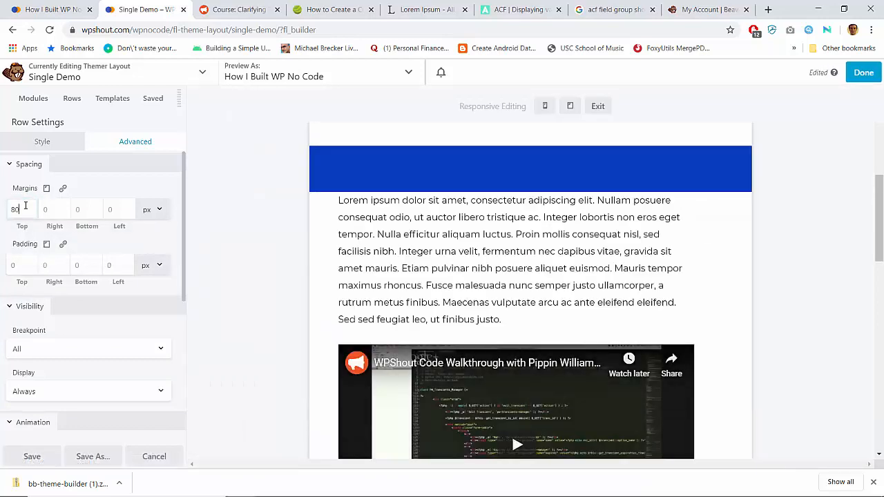
double_click(25, 207)
key(BackSpace)
scroll(355, 229, up, 3)
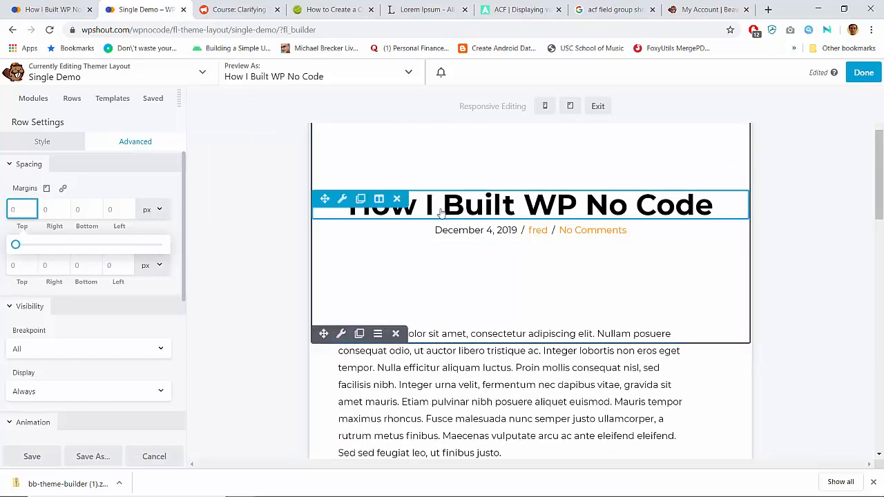
click(862, 74)
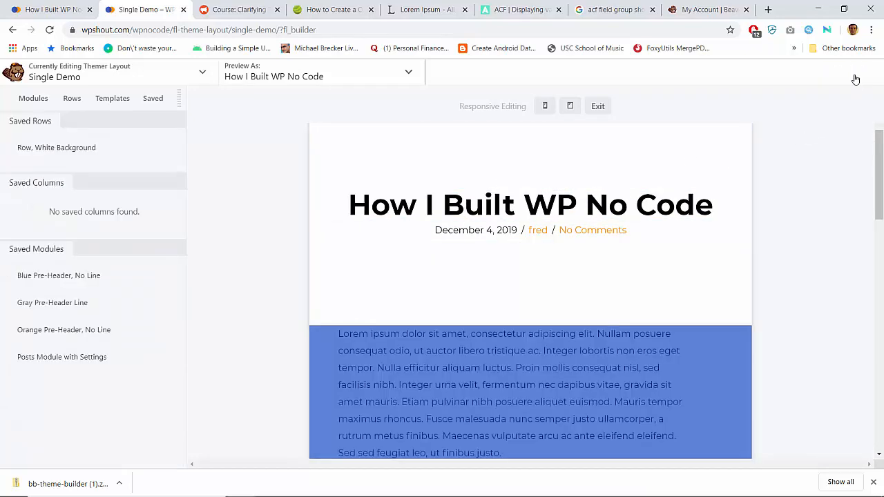
Publish the layout changes and review the demo page from the title down to the author box
click(809, 71)
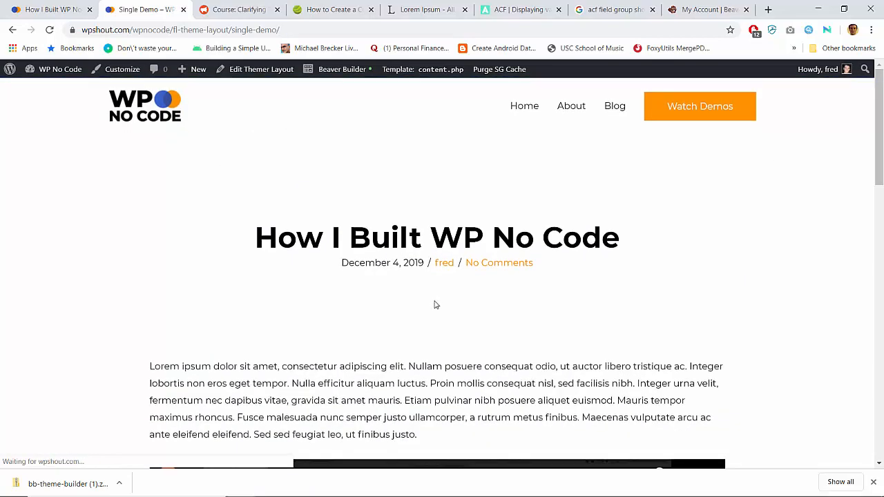
scroll(435, 305, down, 10)
scroll(436, 304, up, 2)
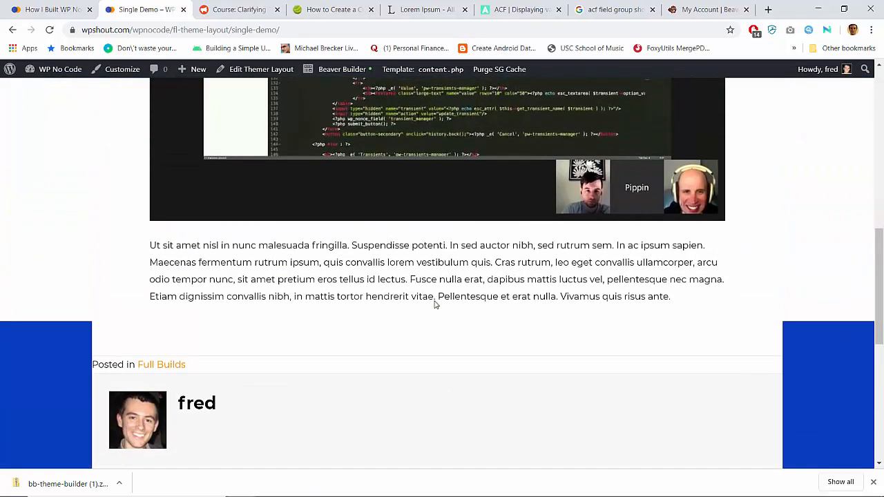
scroll(435, 304, down, 6)
scroll(435, 304, up, 11)
scroll(436, 304, up, 5)
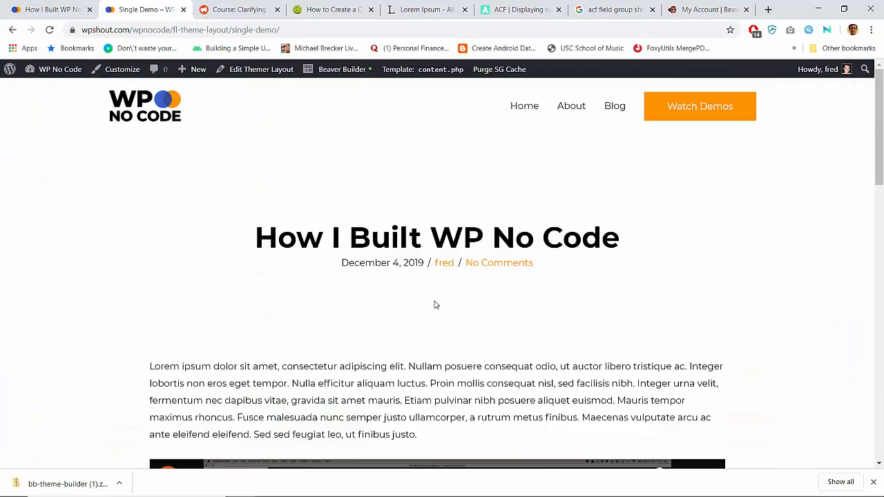
scroll(435, 305, down, 2)
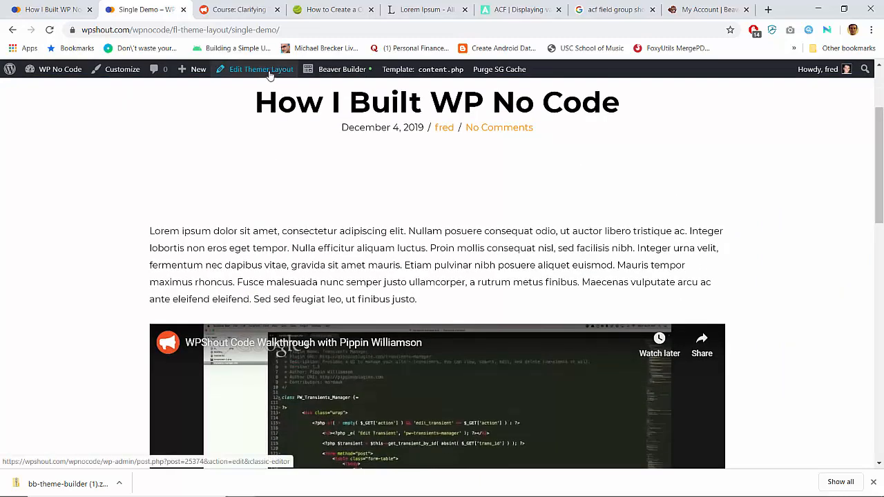
Reopen the layout in the builder and move the Posted In module and the author box below the post content
click(323, 72)
scroll(297, 290, down, 10)
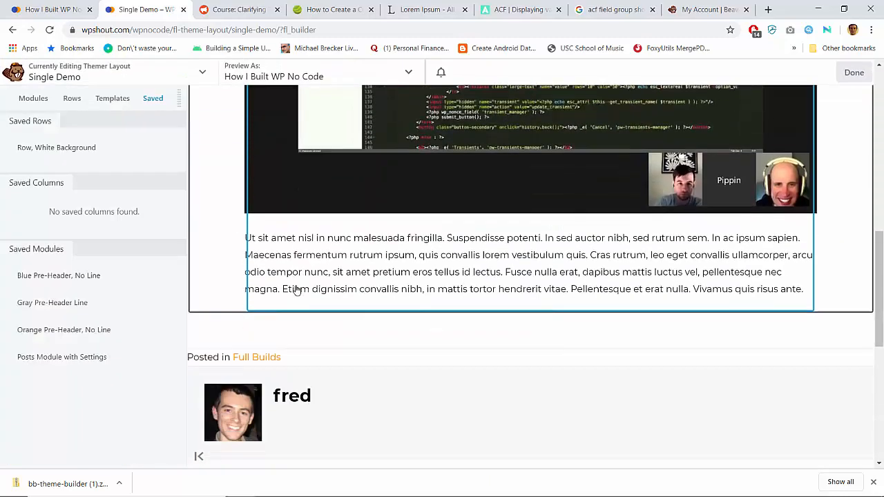
scroll(297, 290, up, 3)
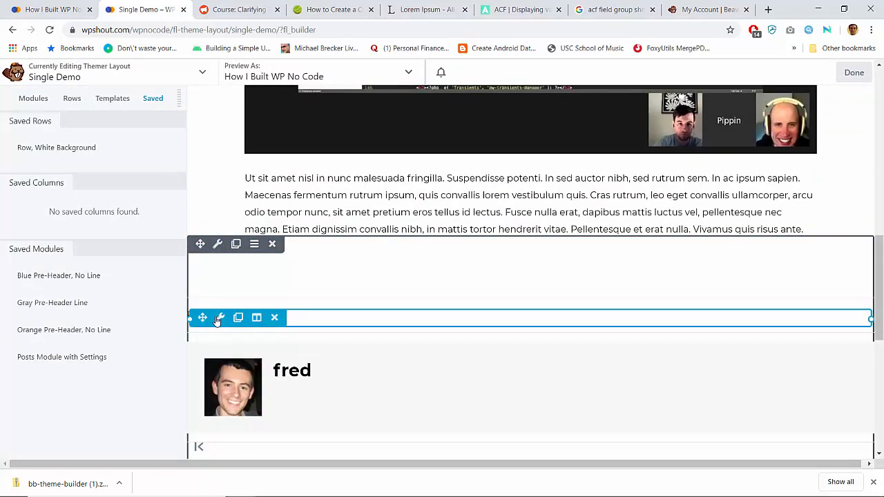
drag(204, 315, 318, 224)
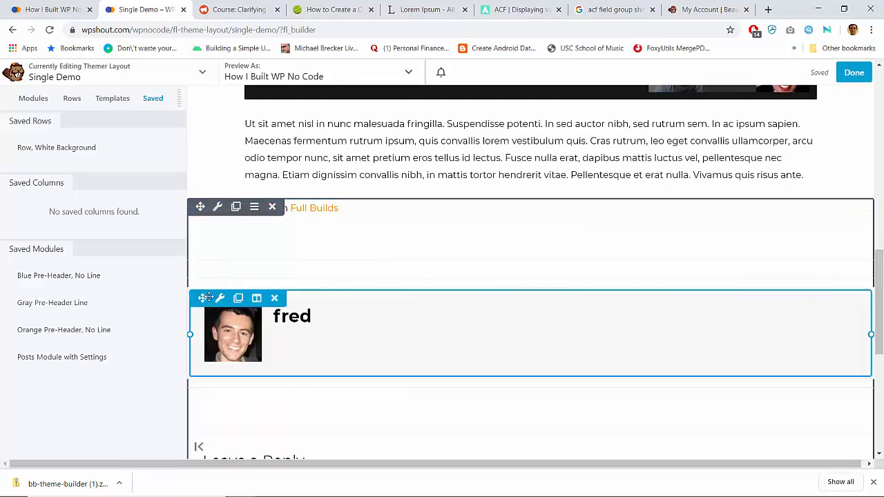
drag(203, 298, 260, 221)
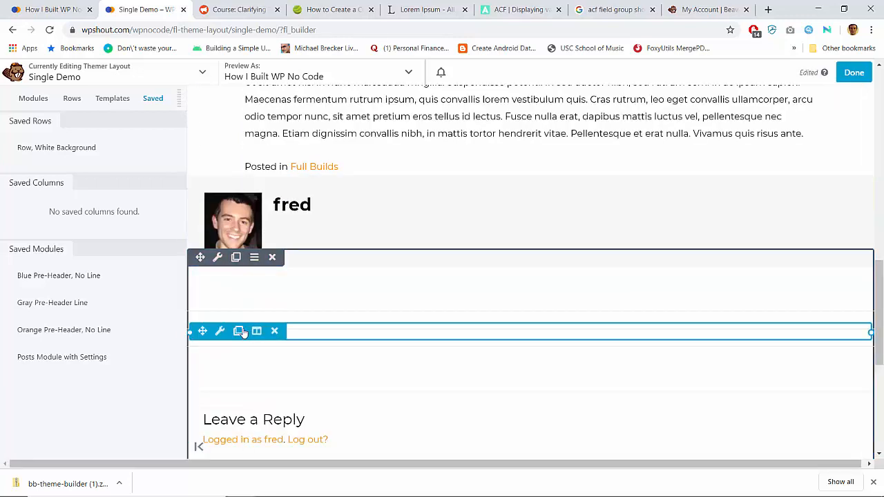
Delete the four leftover separator-like modules between the author box and the comments form
click(221, 313)
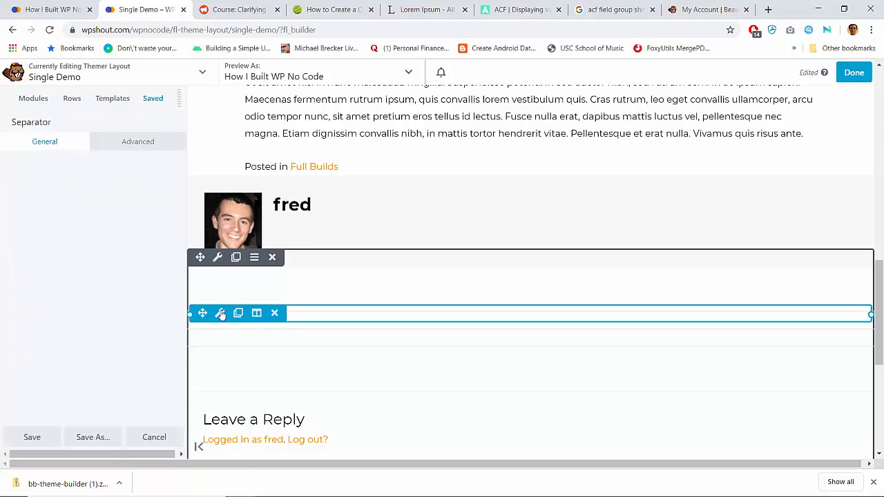
click(280, 314)
key(Return)
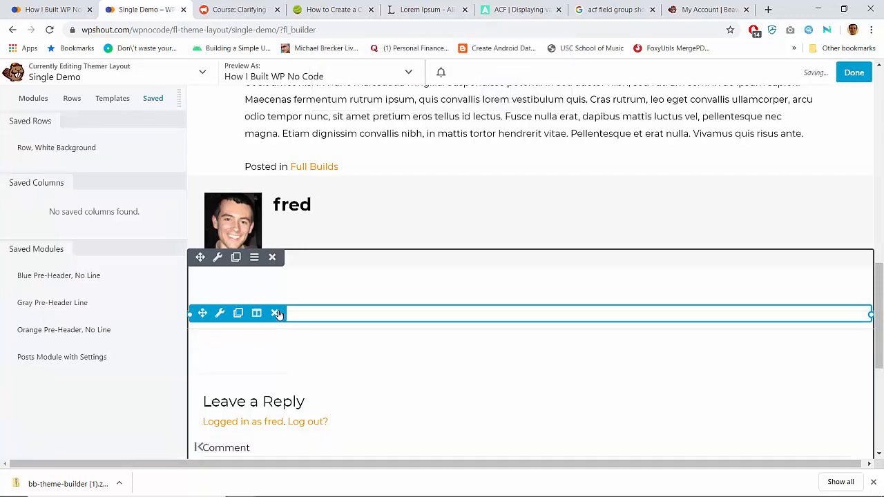
click(218, 315)
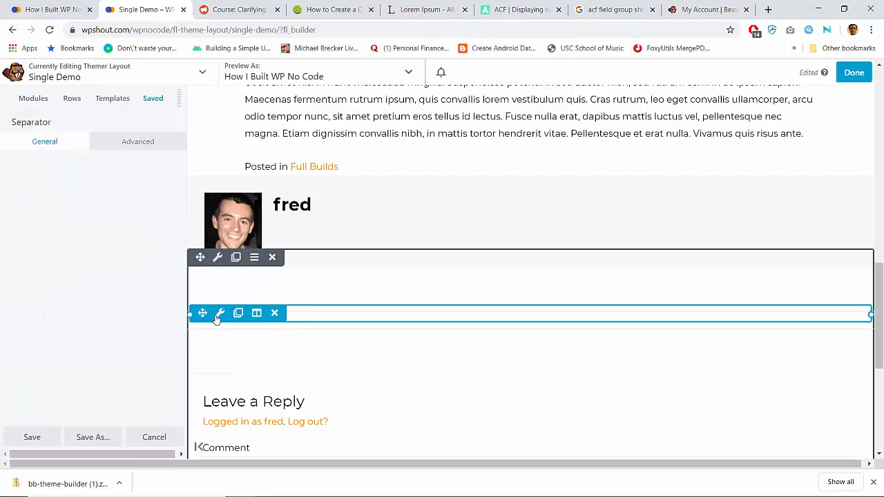
click(279, 314)
key(Return)
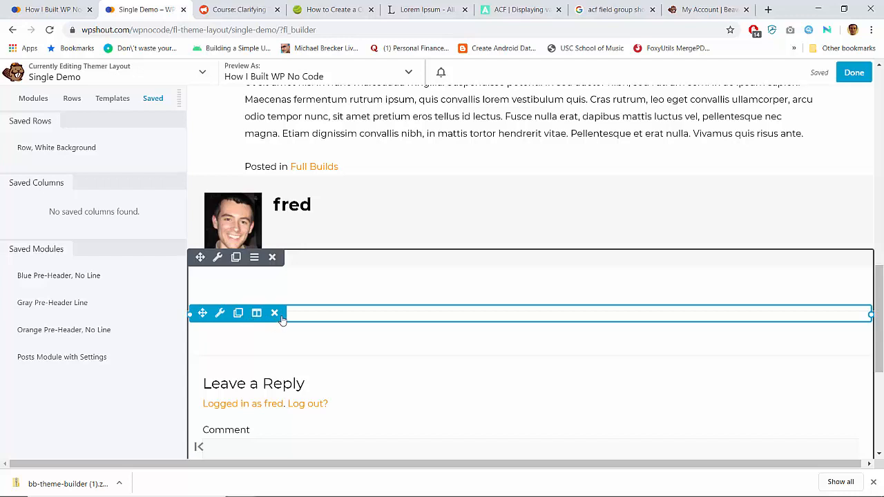
click(275, 314)
key(Return)
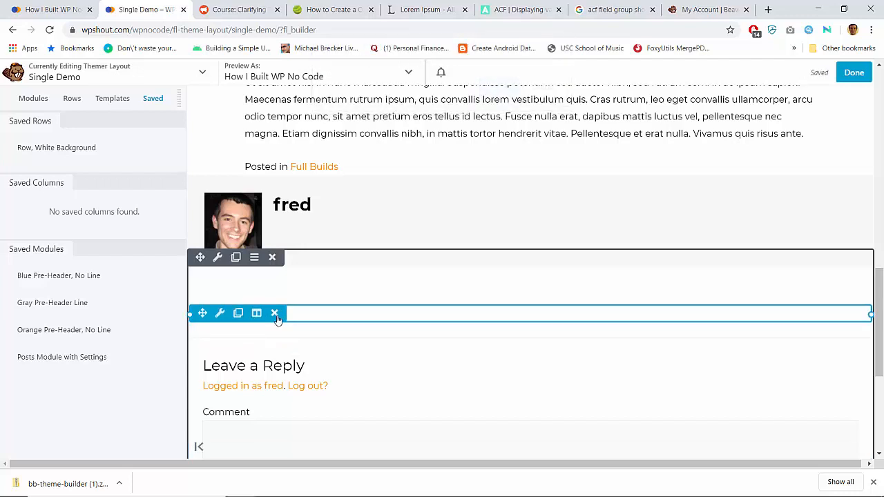
click(275, 314)
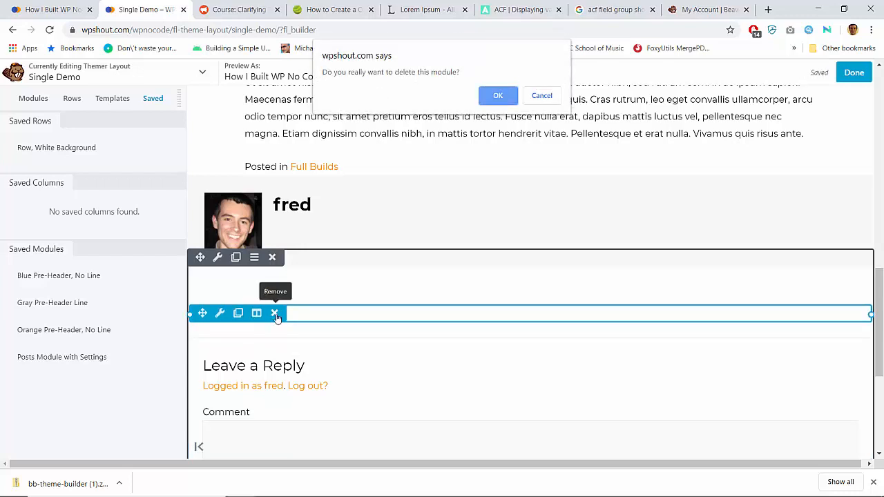
key(Return)
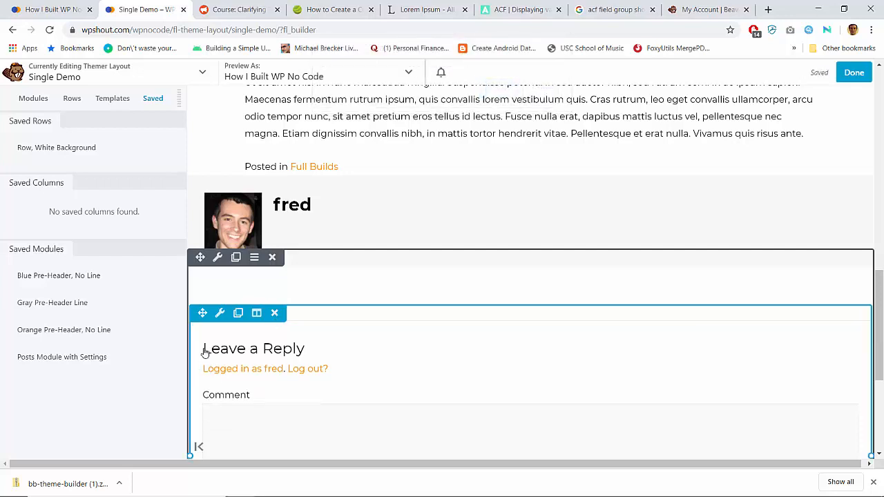
Move the comments module directly under the author box and delete the emptied row above the footer
drag(203, 313, 252, 227)
scroll(276, 363, down, 5)
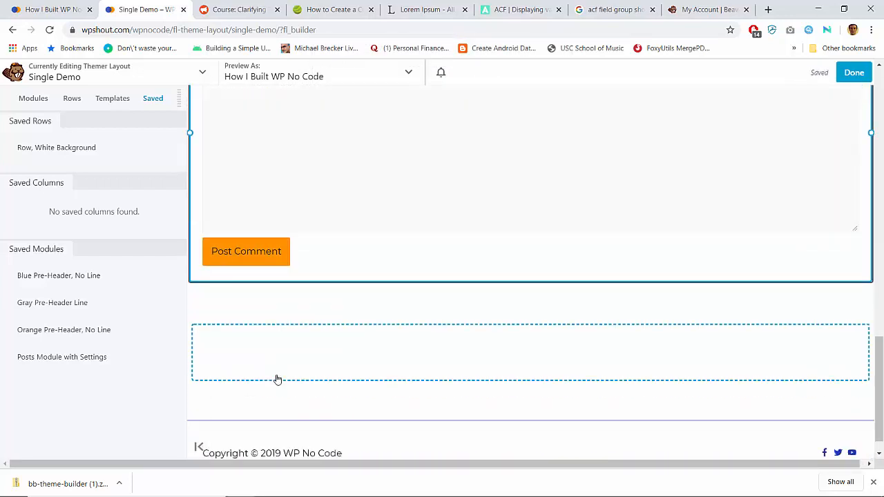
click(273, 247)
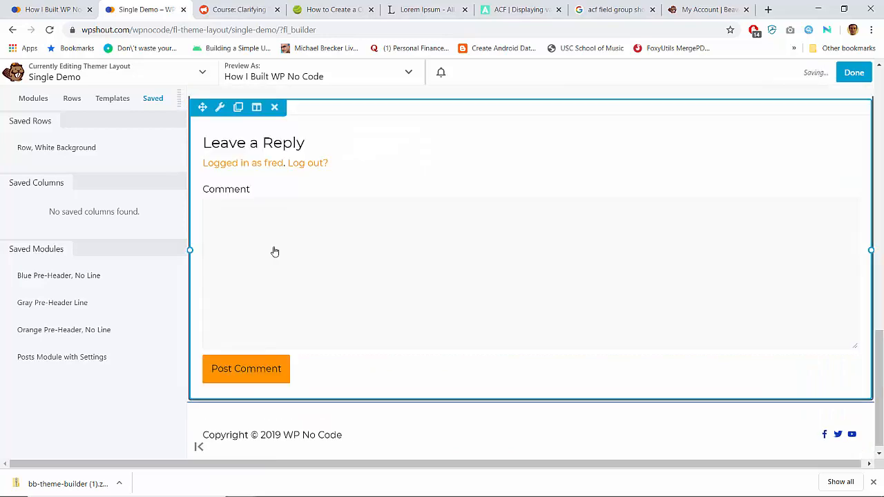
Publish the rearranged layout and check the author box, comments form and footer on the page
scroll(274, 251, up, 5)
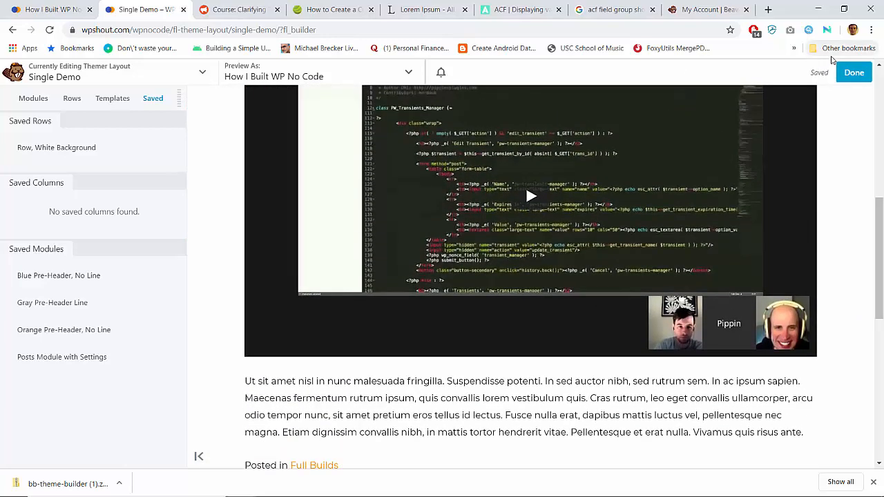
click(848, 72)
click(799, 72)
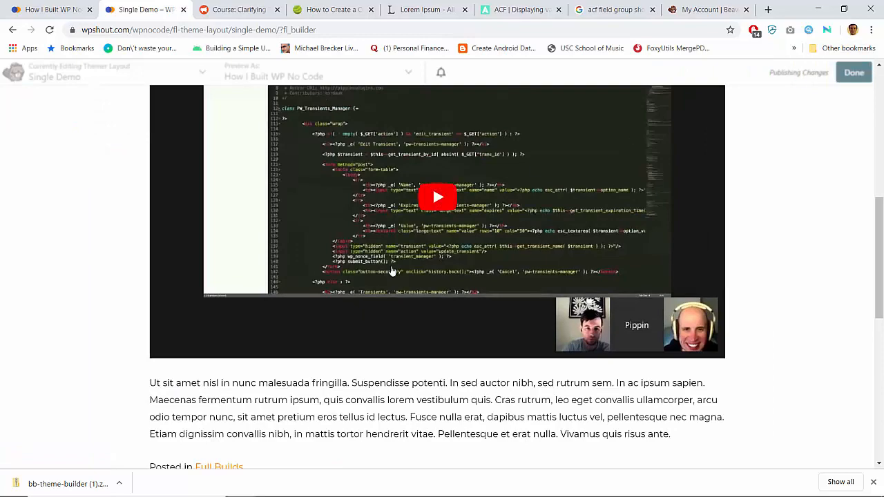
scroll(392, 270, down, 3)
scroll(390, 270, up, 3)
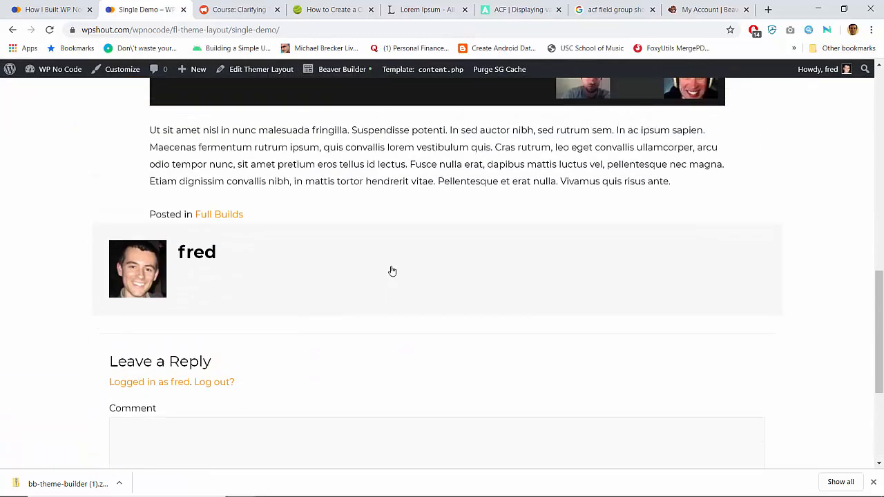
scroll(269, 335, down, 3)
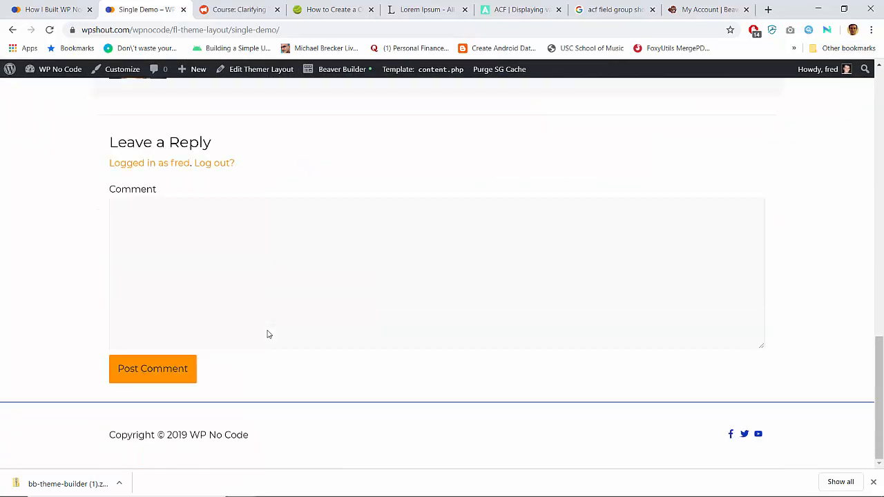
scroll(268, 335, up, 10)
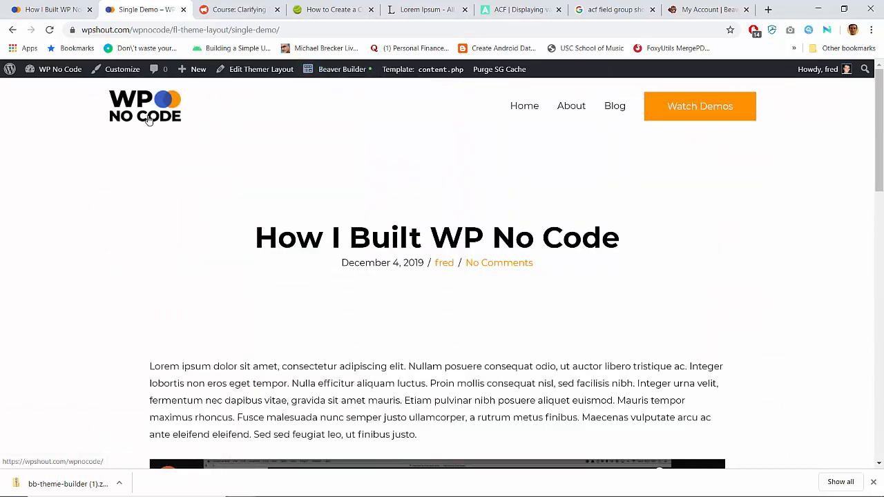
Compare the original demo page with the Single Demo layout page, examining the area around the author box and comments
click(76, 7)
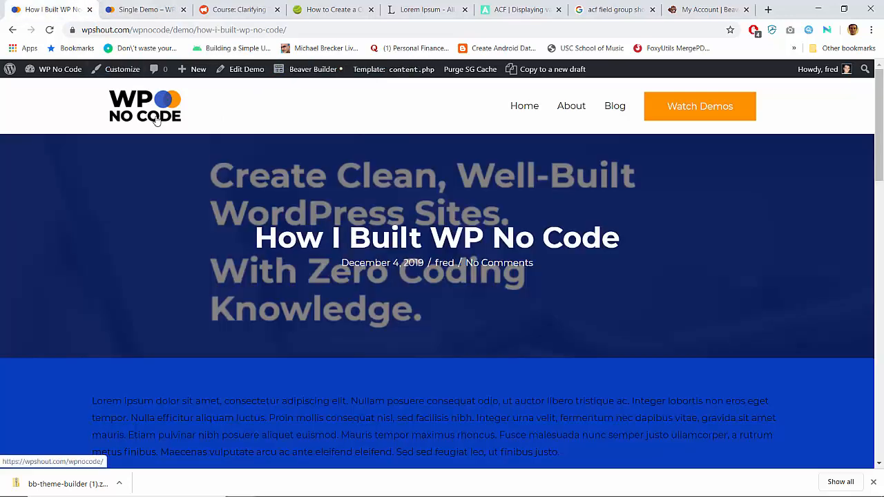
click(155, 11)
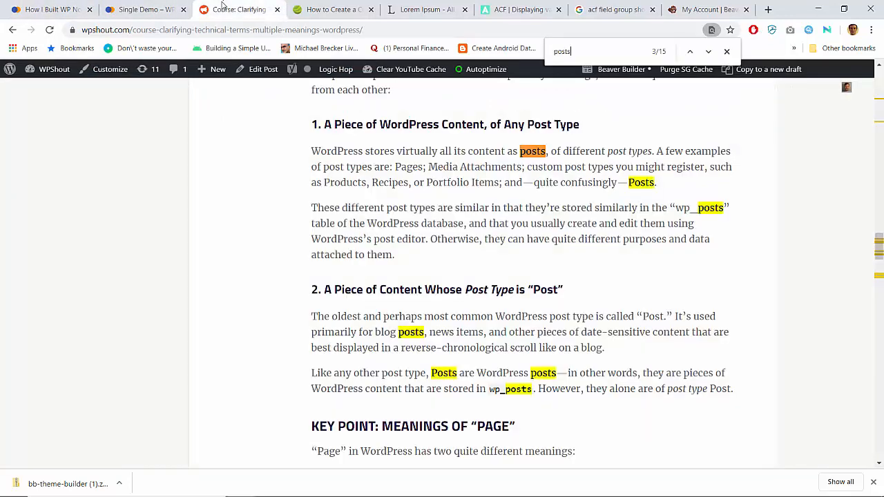
click(25, 5)
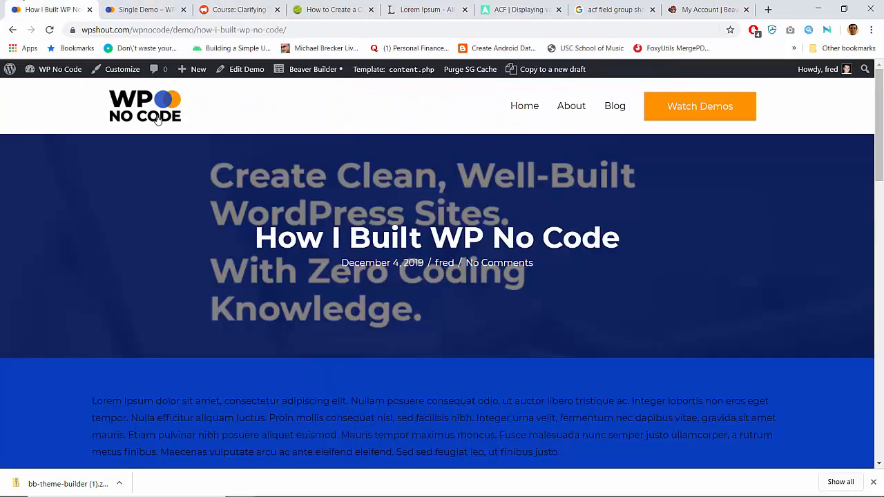
click(141, 5)
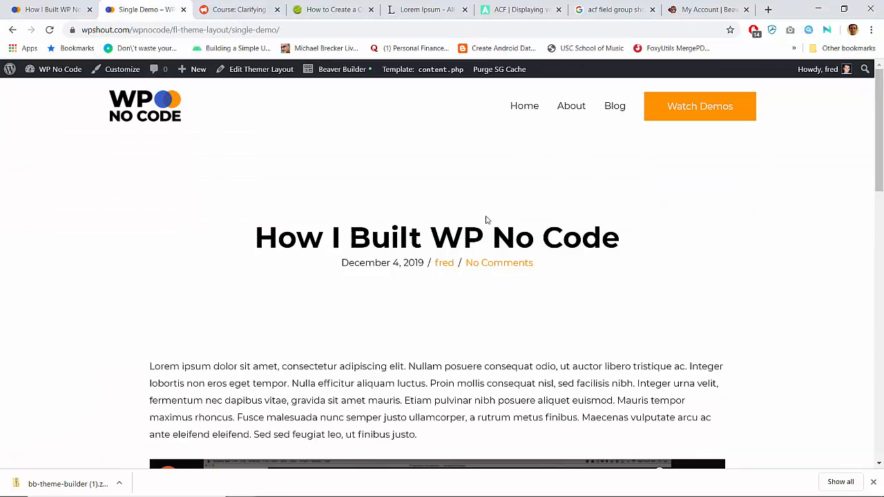
scroll(211, 304, down, 10)
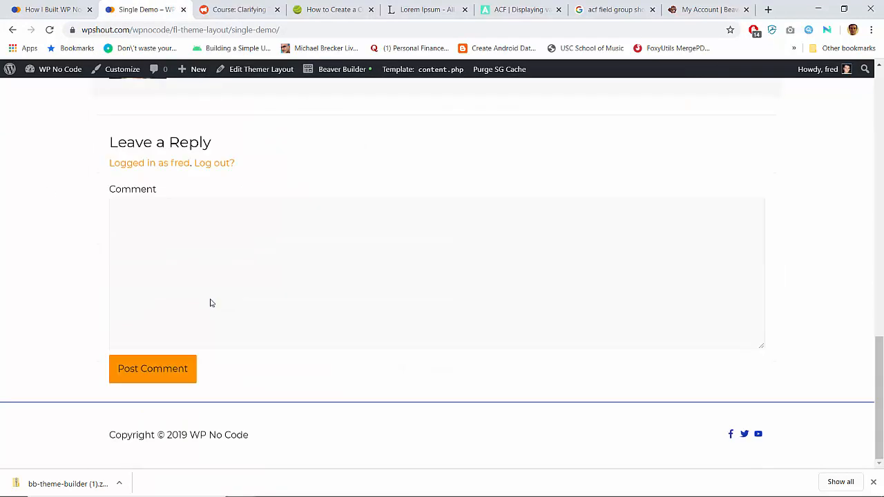
scroll(212, 302, up, 3)
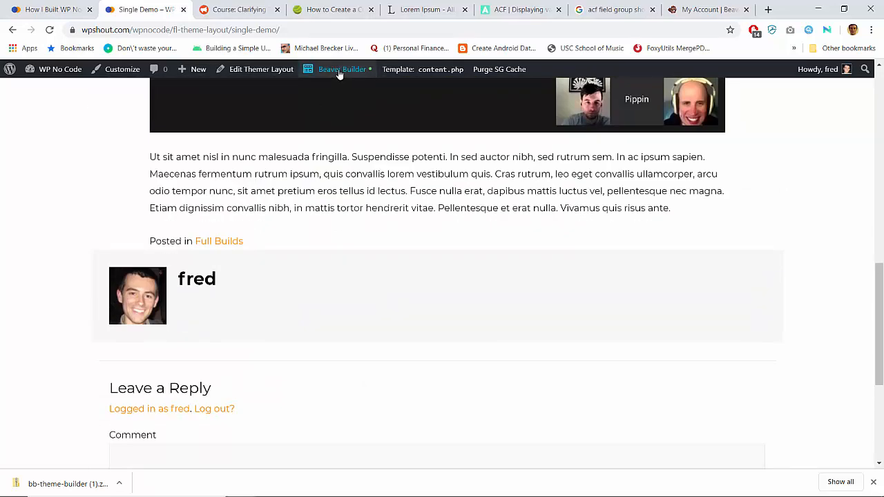
Reopen the builder and move the author box above the Posted In line and the comments module below it, inside the content column
click(334, 69)
scroll(225, 260, down, 1)
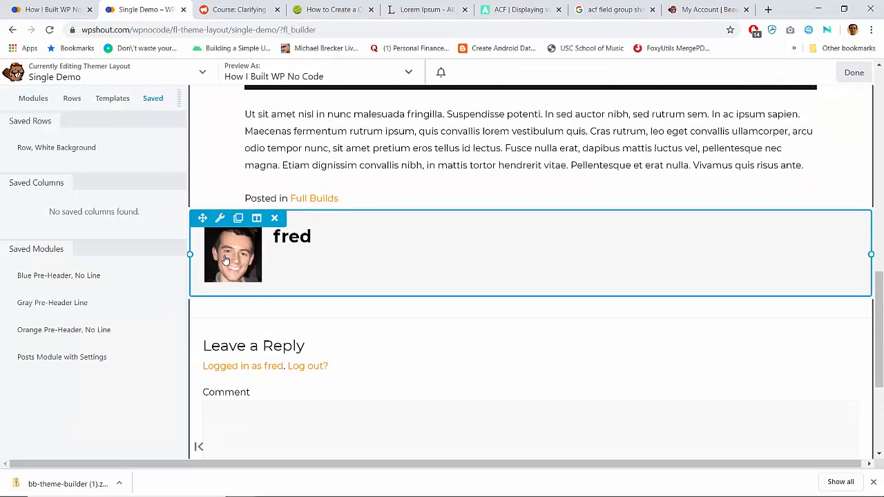
drag(201, 219, 286, 195)
drag(204, 273, 278, 306)
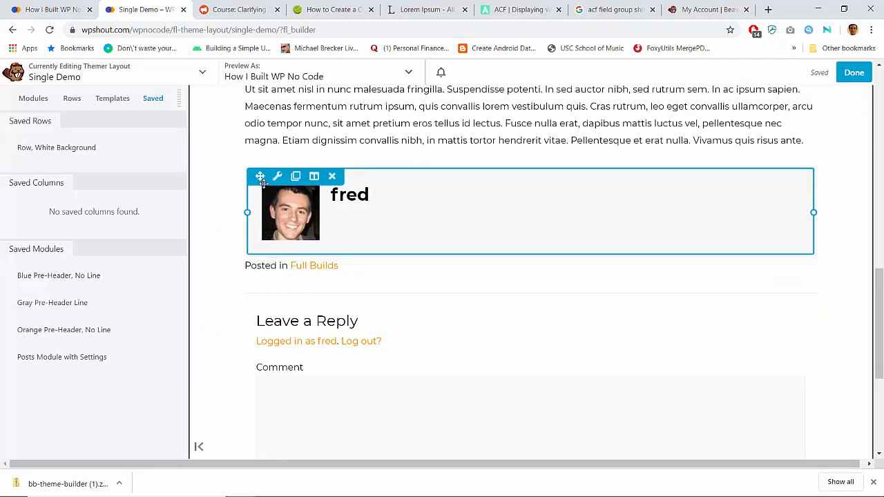
Delete the empty column left below the comments form and publish the layout
scroll(235, 415, down, 4)
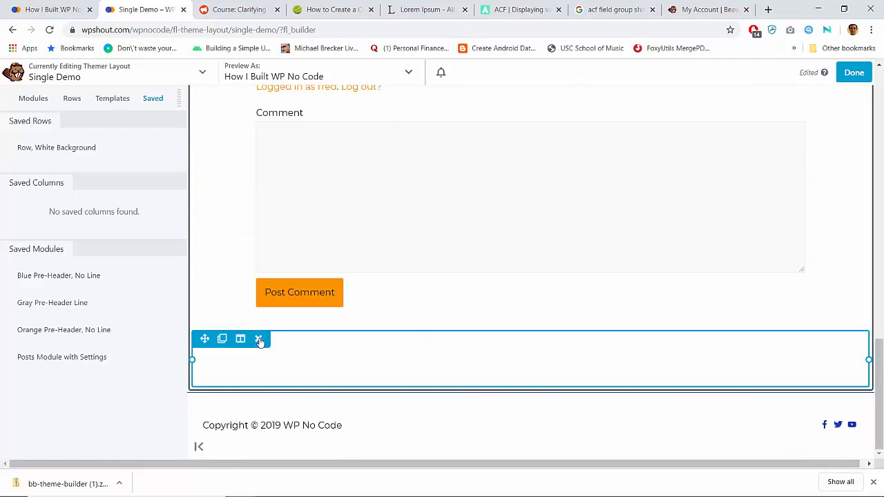
click(259, 339)
scroll(521, 270, up, 2)
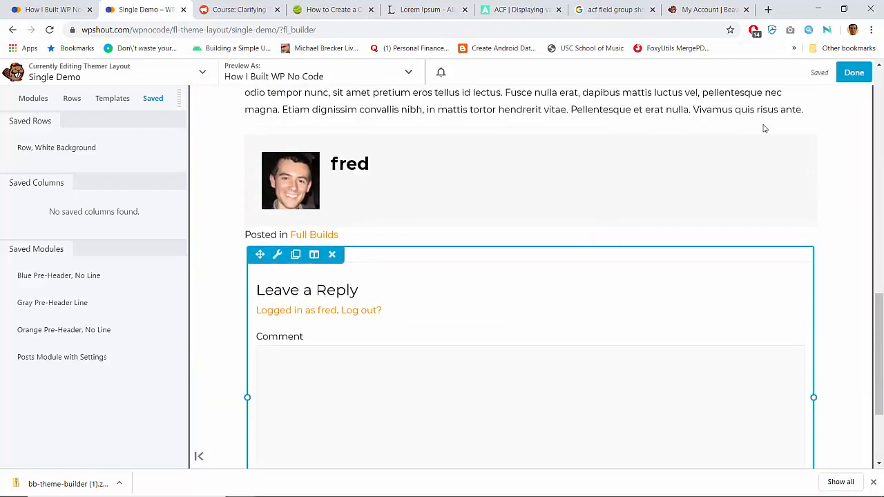
click(850, 73)
click(822, 78)
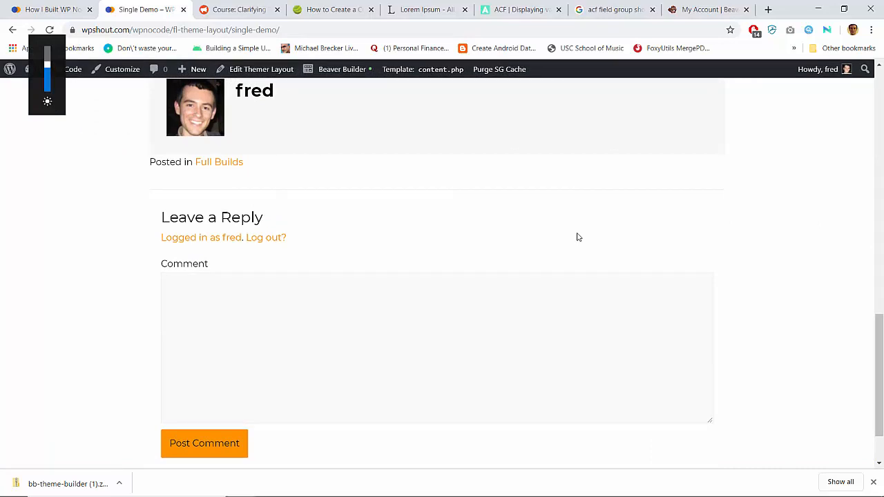
Check the area around the author box and comments, and reopen the Single Demo layout for editing
scroll(416, 217, up, 2)
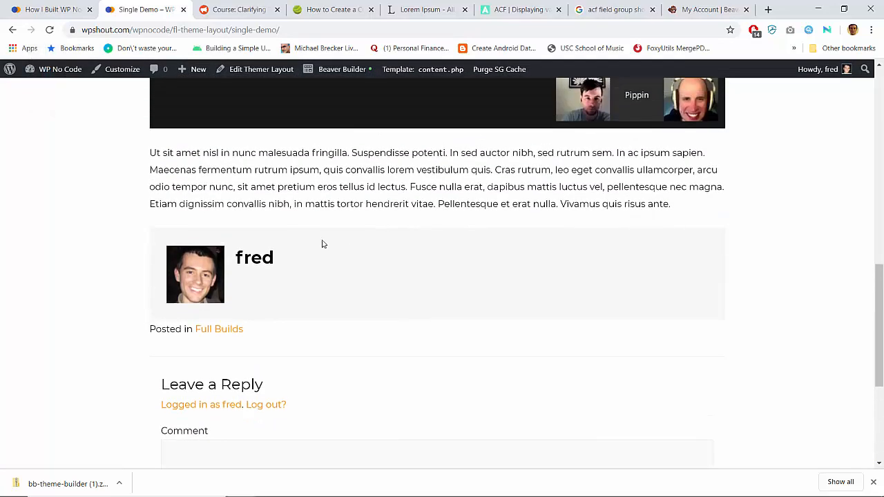
scroll(322, 243, down, 1)
click(341, 69)
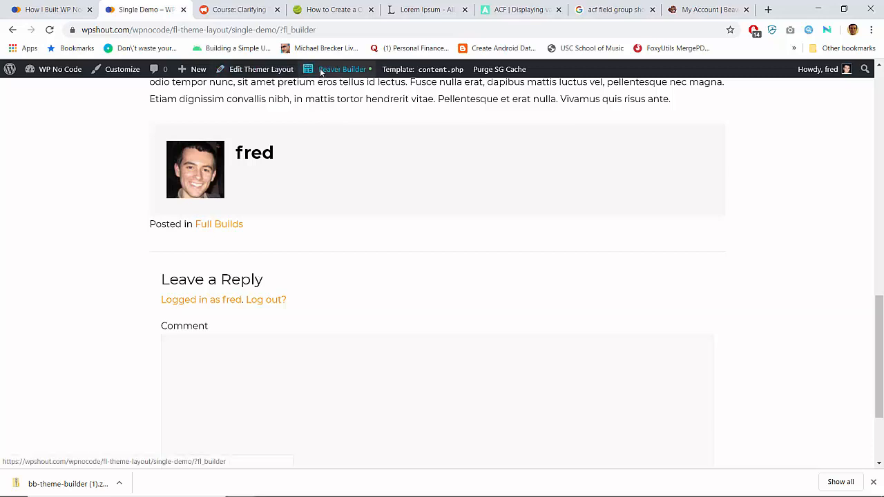
Examine the comments module's margin, visibility and animation settings
click(277, 253)
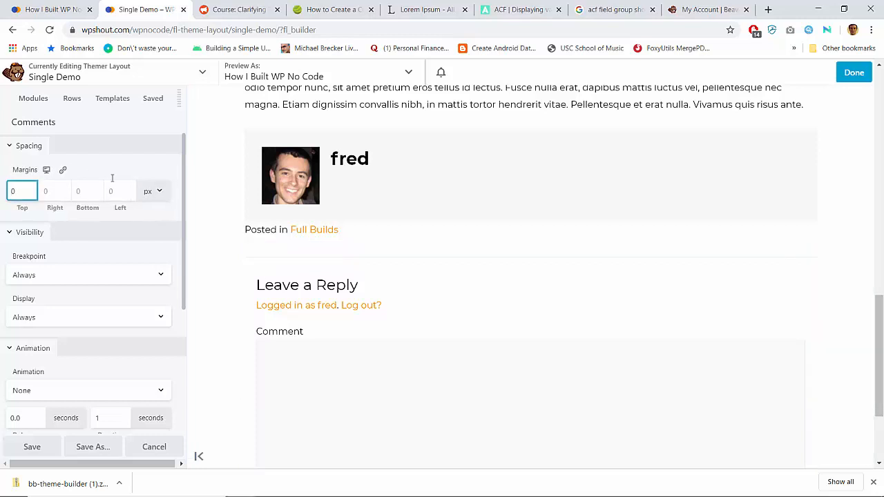
click(180, 102)
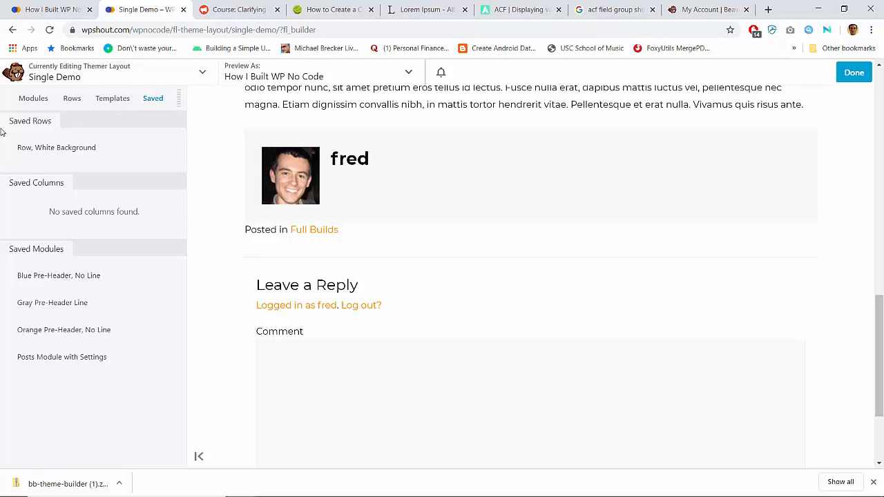
click(32, 100)
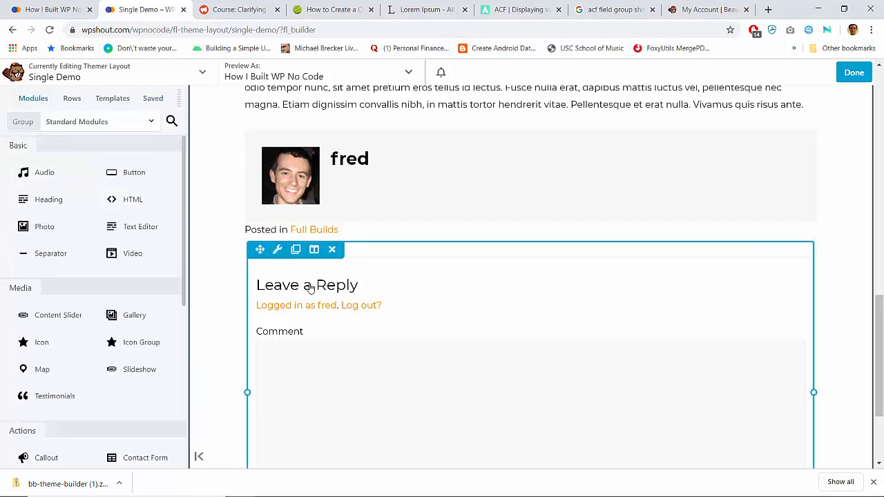
click(275, 254)
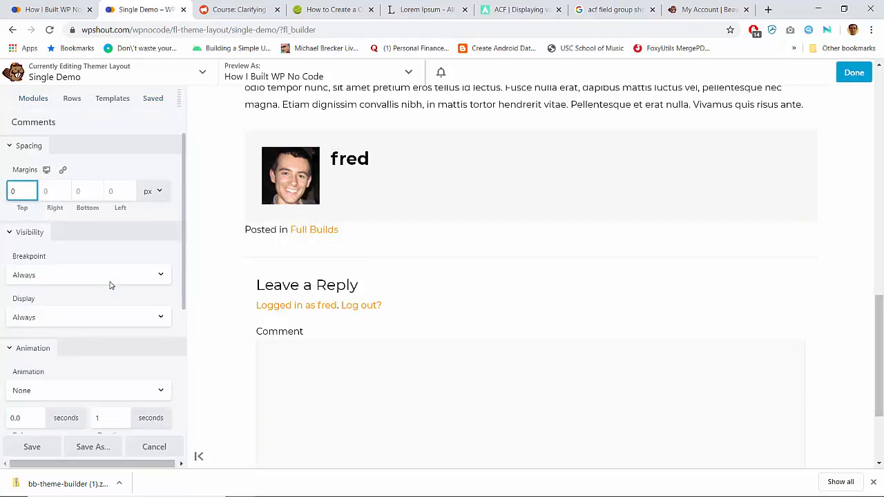
scroll(110, 286, down, 2)
scroll(109, 285, down, 1)
scroll(109, 286, up, 4)
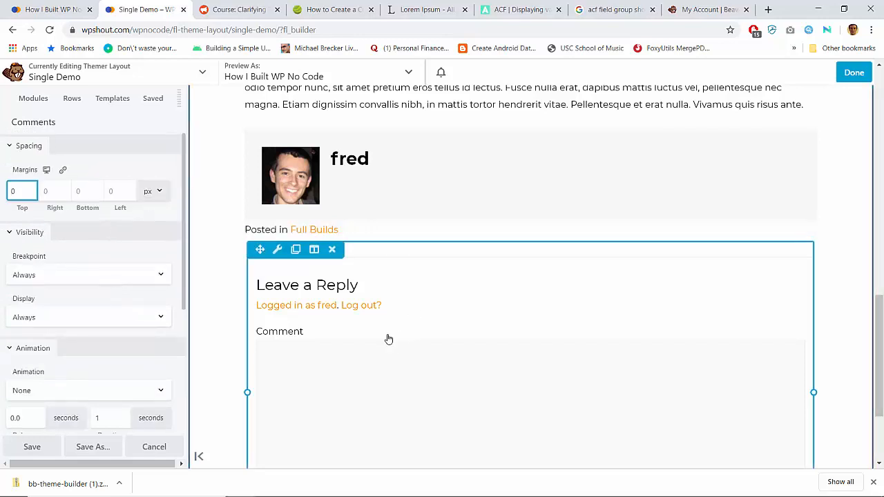
Try the comments module directly below the post text, and move it back below the Posted In line
drag(256, 266, 259, 226)
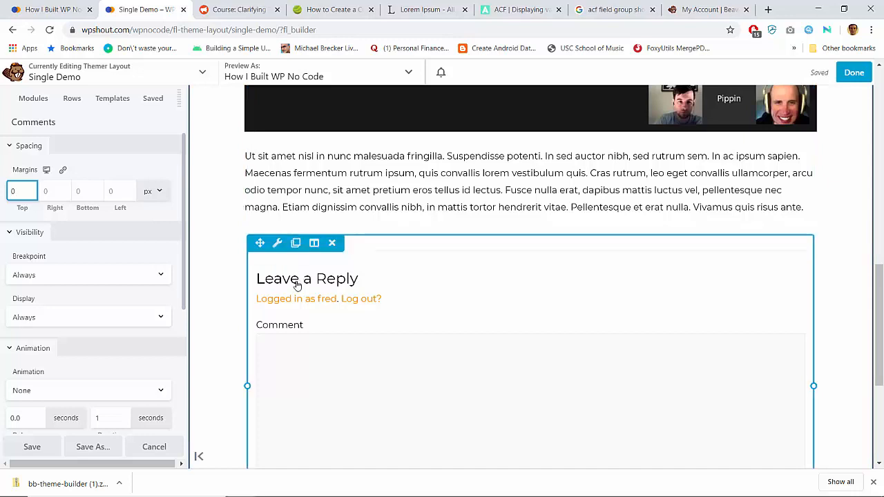
drag(261, 243, 274, 369)
scroll(389, 366, down, 2)
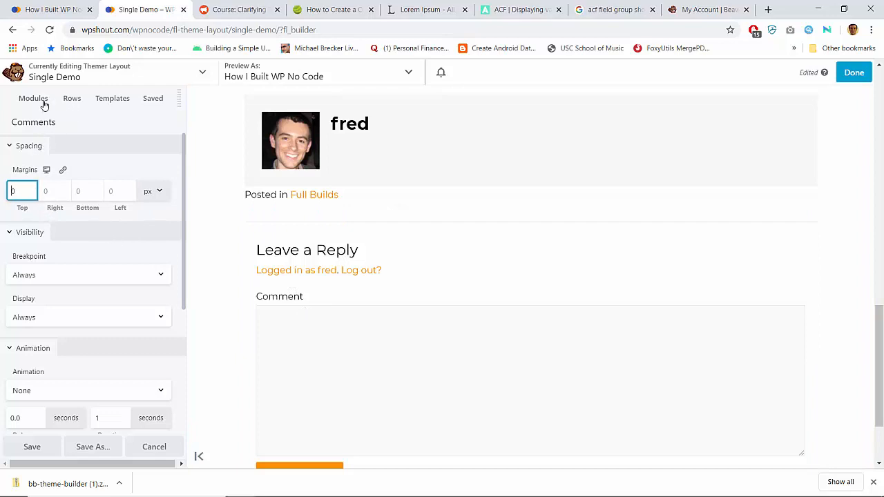
Try clearing the right and left padding of the column holding the comments module, and discard the column changes
scroll(325, 382, down, 3)
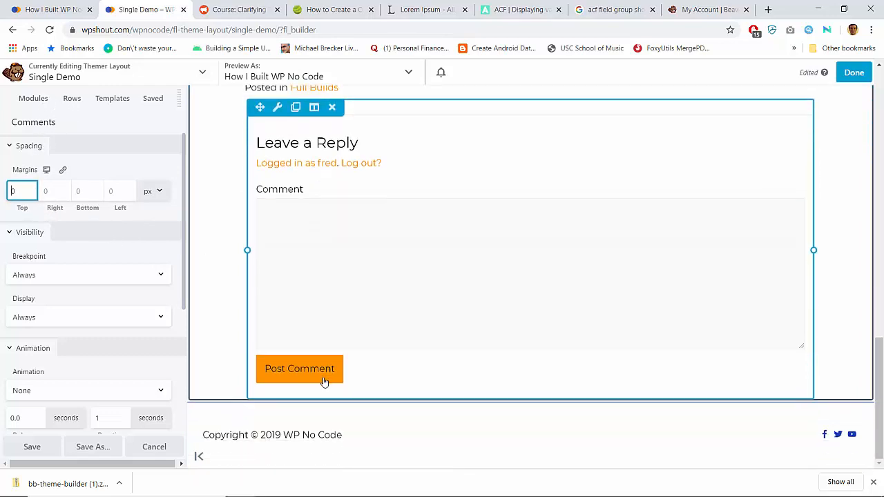
mouse_move(314, 109)
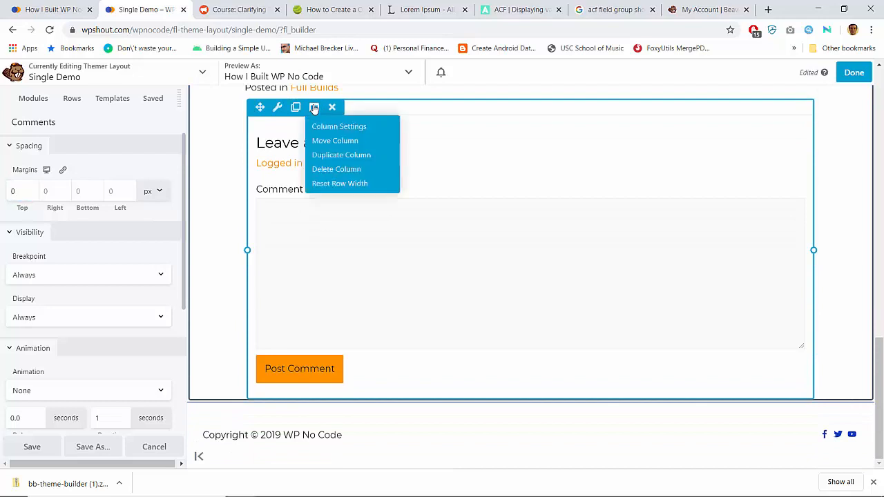
click(319, 125)
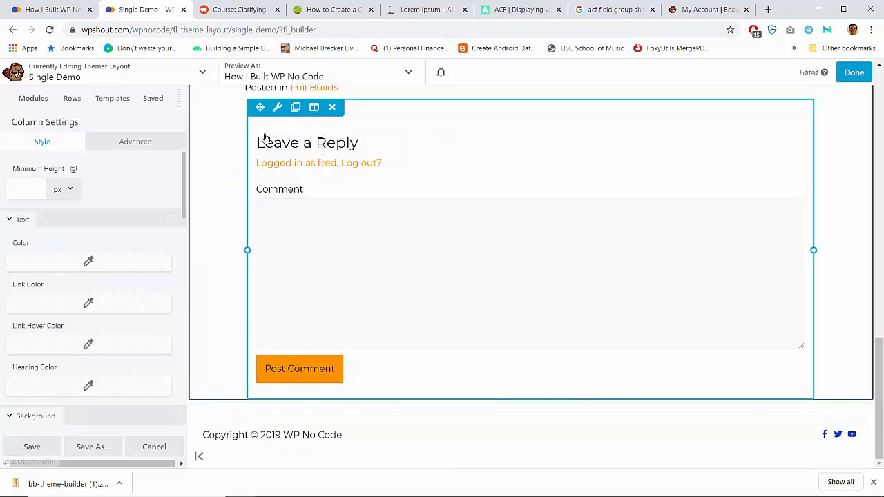
click(138, 142)
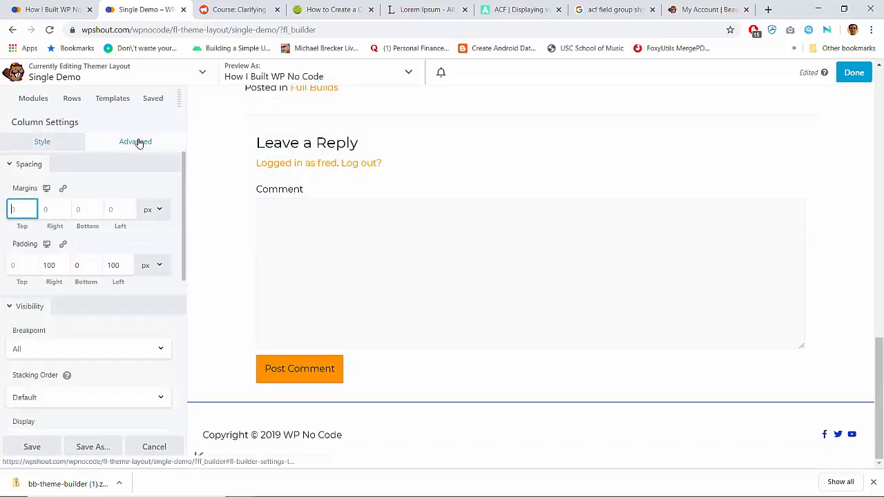
scroll(274, 289, up, 1)
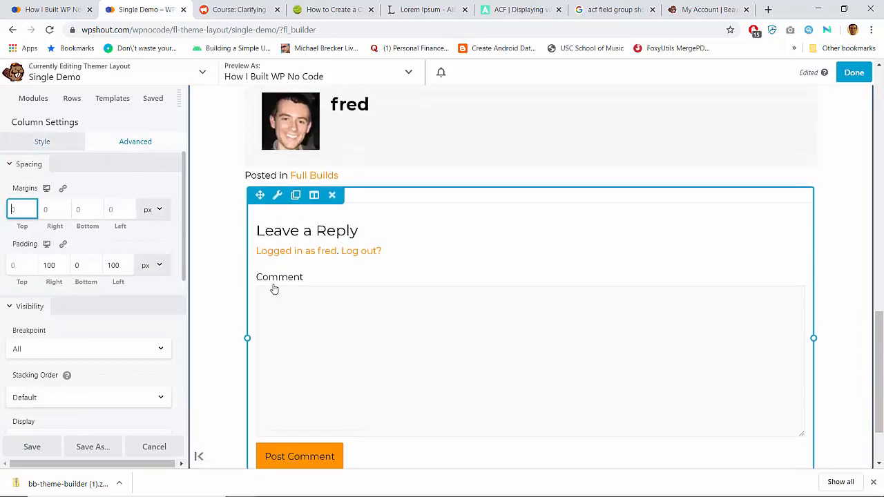
double_click(56, 265)
key(BackSpace)
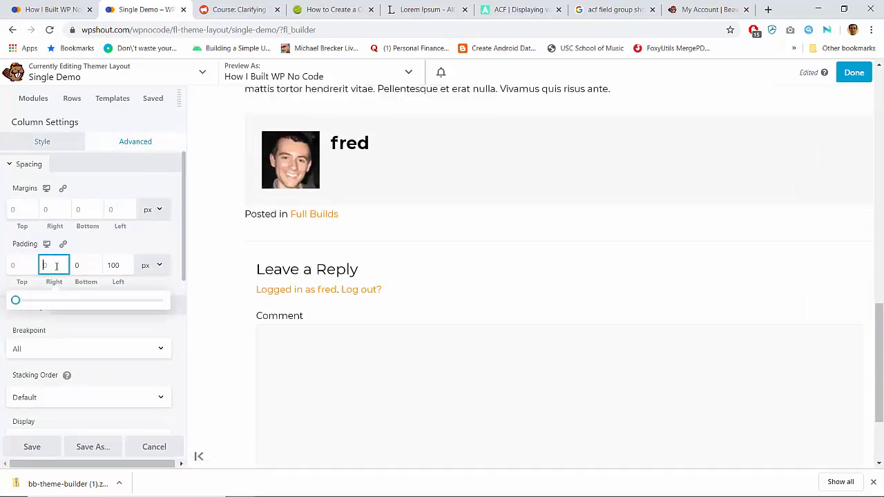
double_click(120, 267)
key(BackSpace)
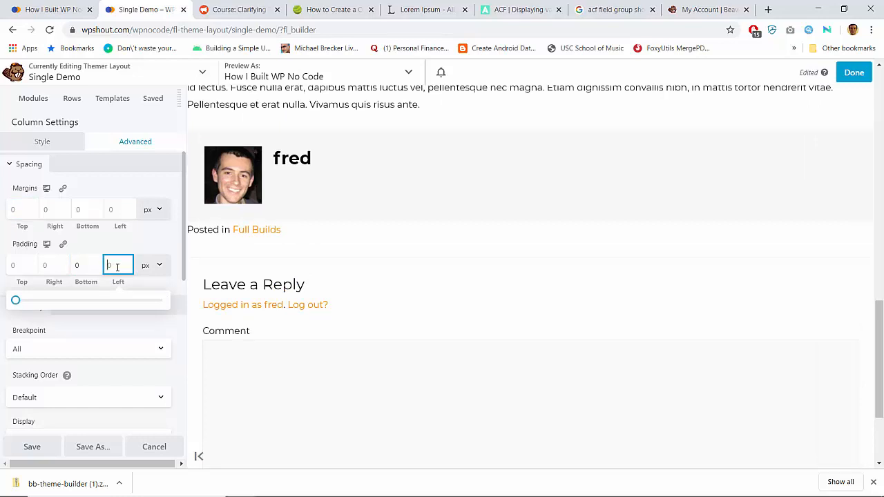
key(ctrl+z)
key(ctrl+z)
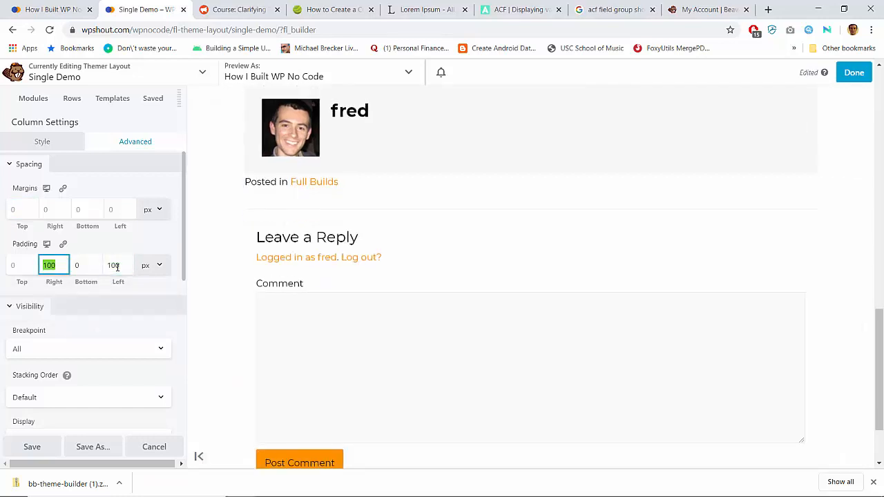
click(147, 447)
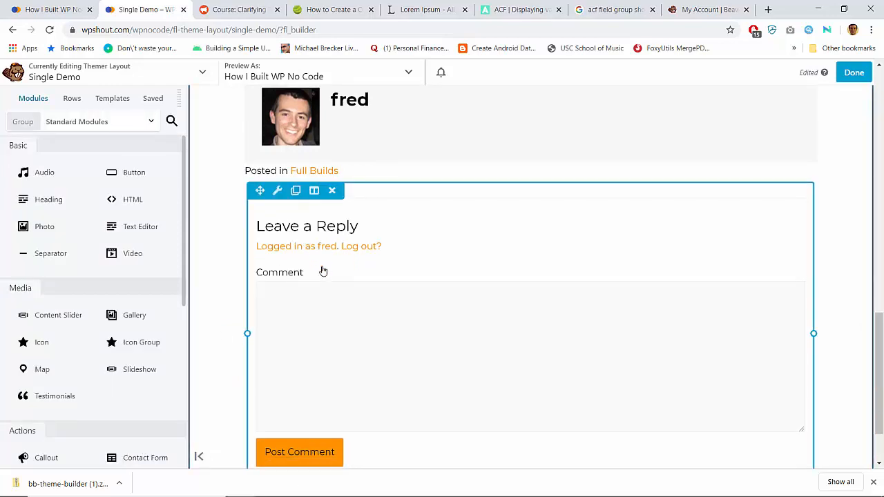
Show terms in the Post Info module under the title, using the Demo Categories taxonomy
scroll(323, 270, up, 2)
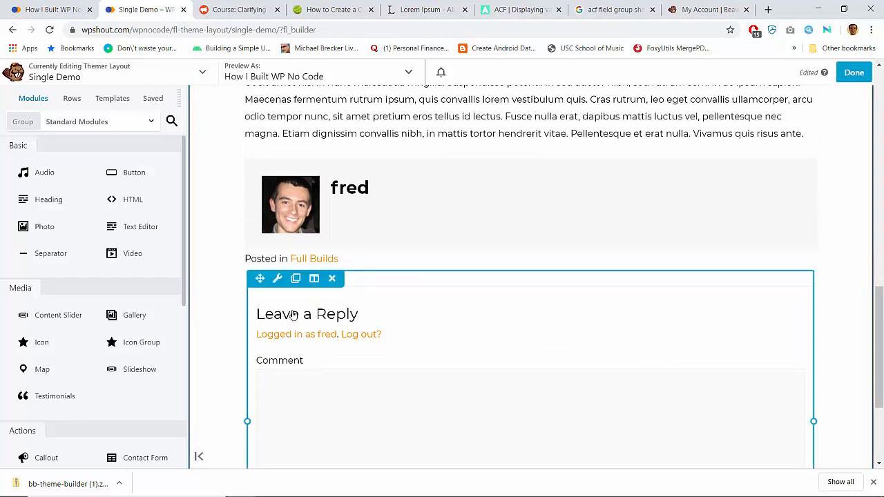
scroll(269, 325, up, 3)
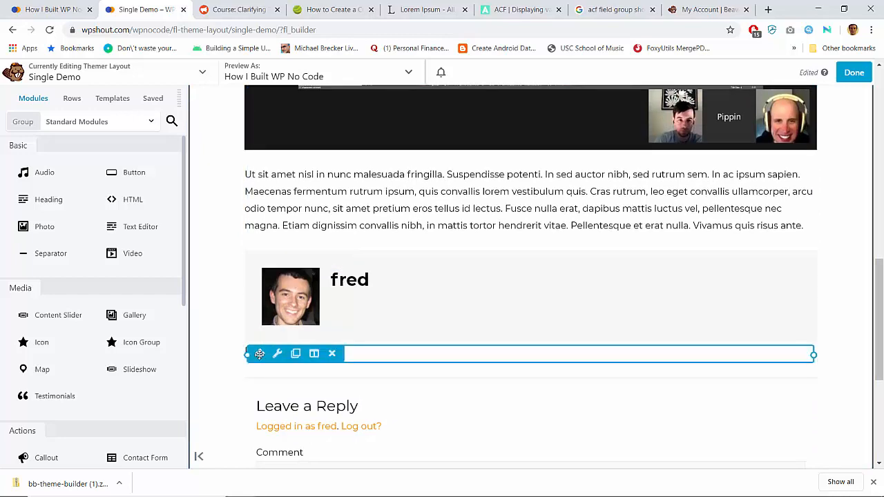
scroll(259, 354, up, 10)
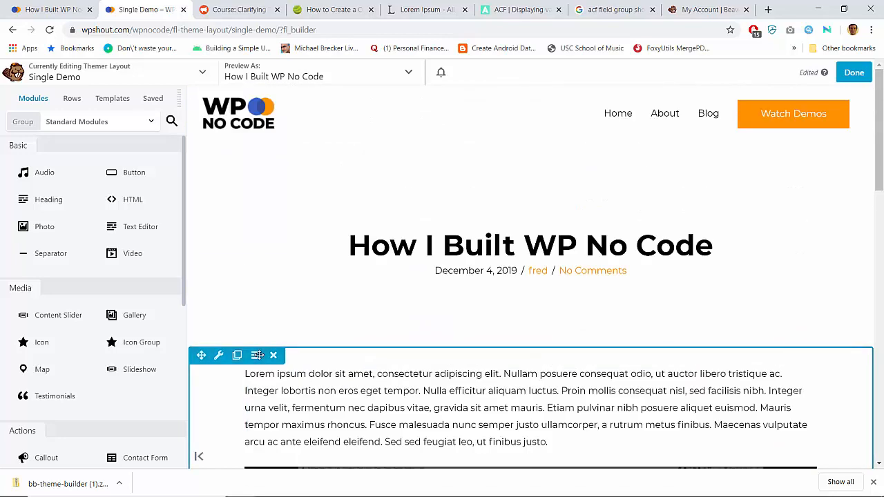
click(454, 274)
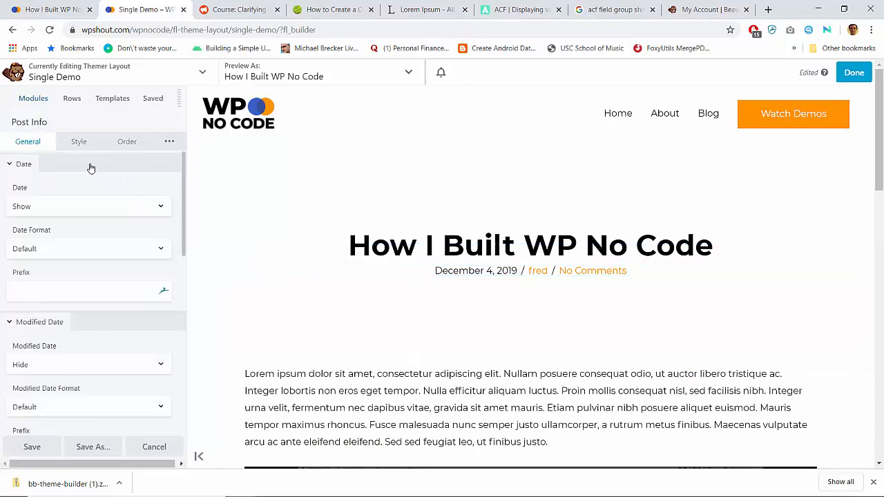
scroll(77, 233, down, 8)
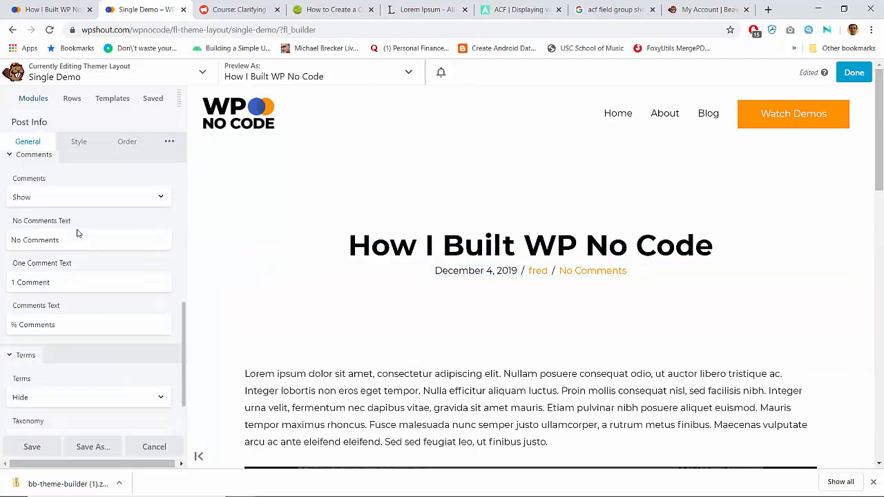
scroll(77, 234, up, 1)
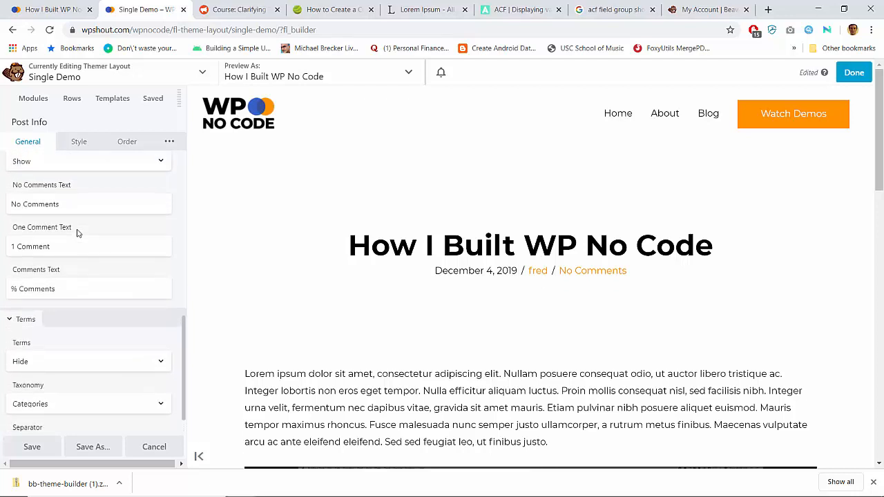
scroll(78, 234, down, 1)
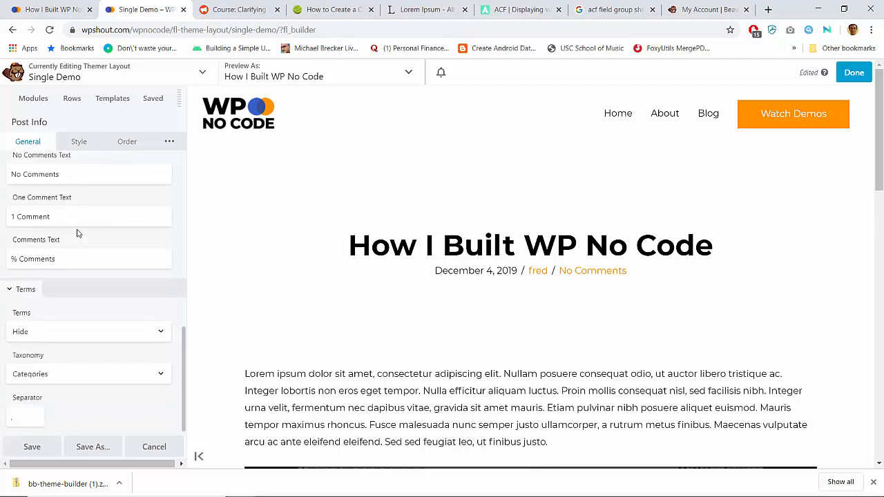
click(66, 378)
click(42, 426)
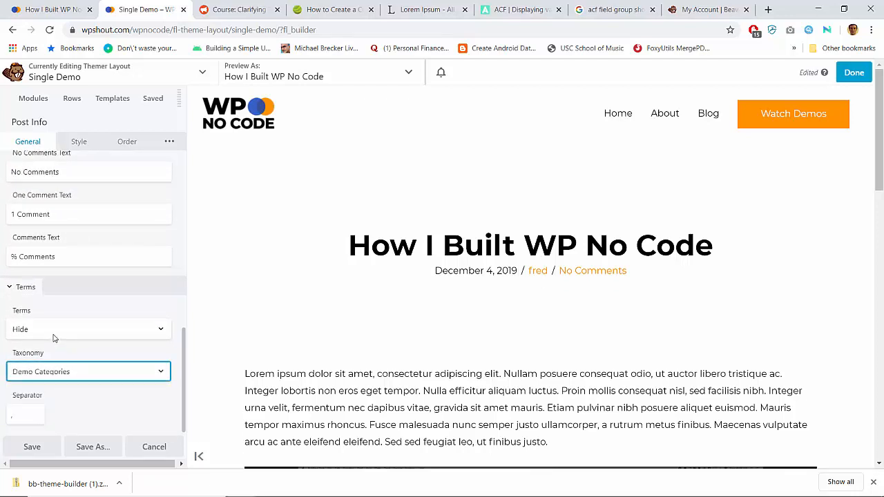
click(54, 337)
click(46, 348)
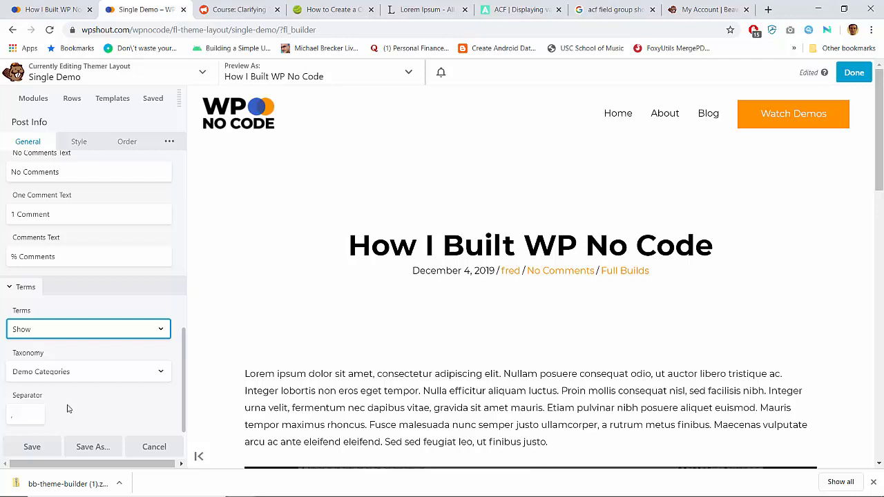
Reorder the Post Info items so that Author comes before Date
scroll(64, 389, up, 10)
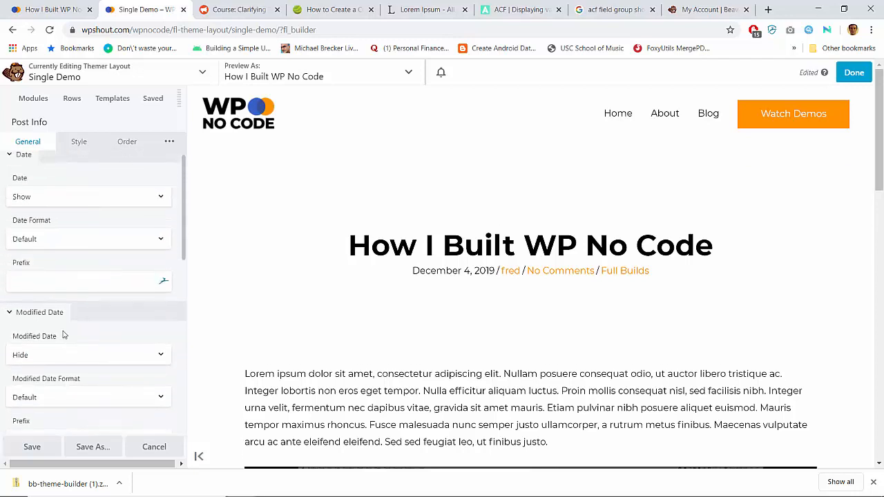
click(124, 145)
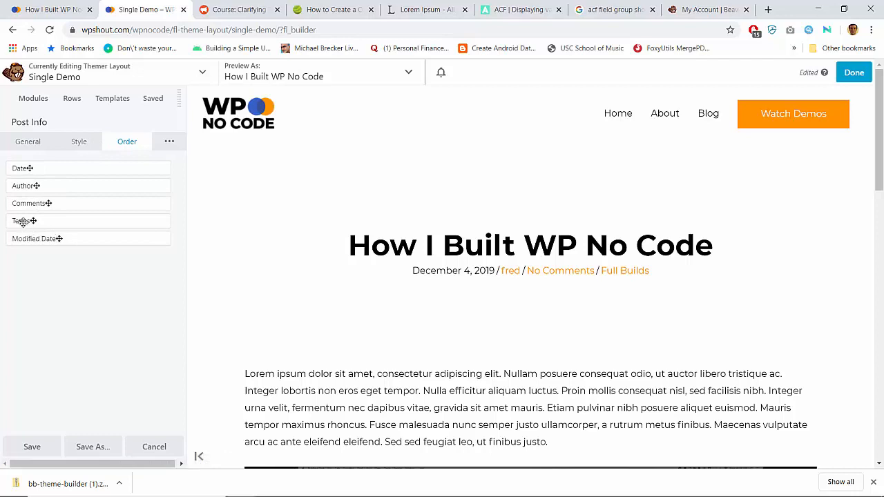
drag(25, 184, 25, 168)
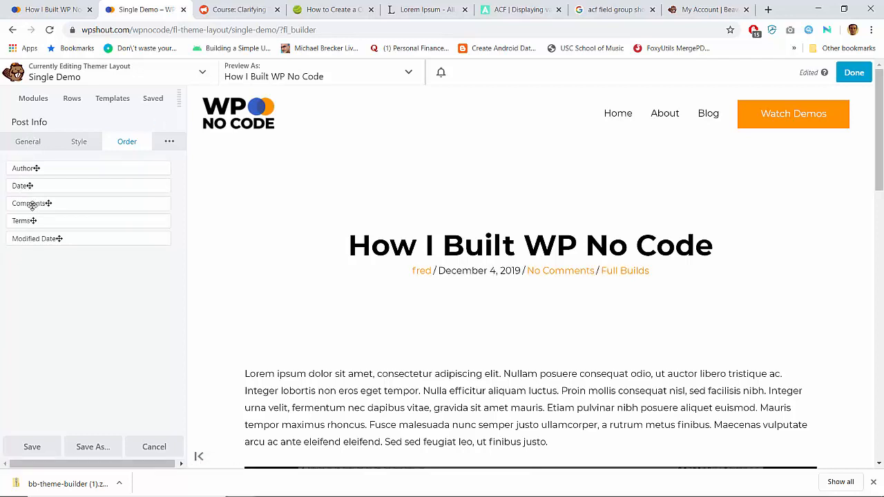
Hide the comments item in the Post Info module
click(34, 148)
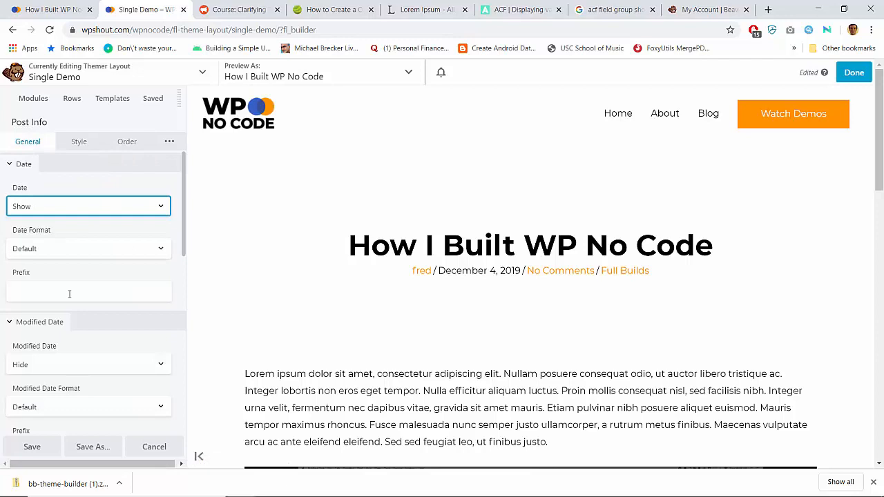
scroll(69, 293, down, 2)
scroll(69, 294, down, 1)
scroll(69, 294, up, 4)
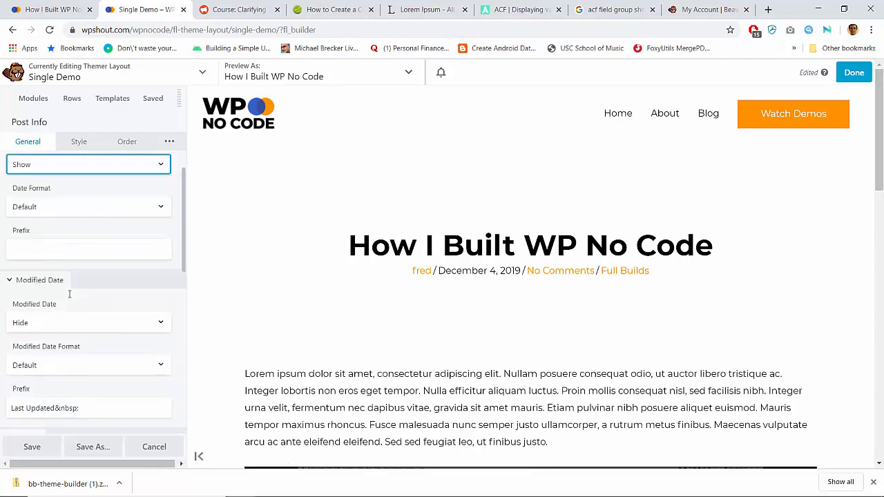
scroll(70, 294, down, 5)
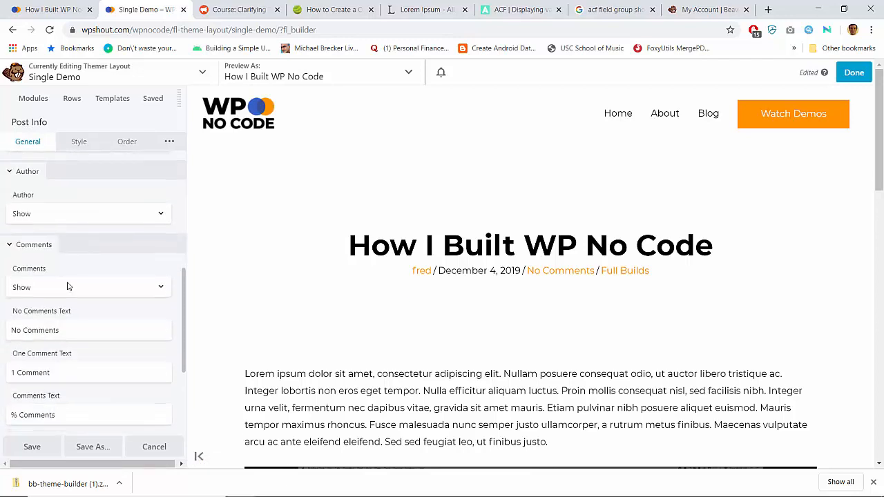
click(68, 286)
click(53, 308)
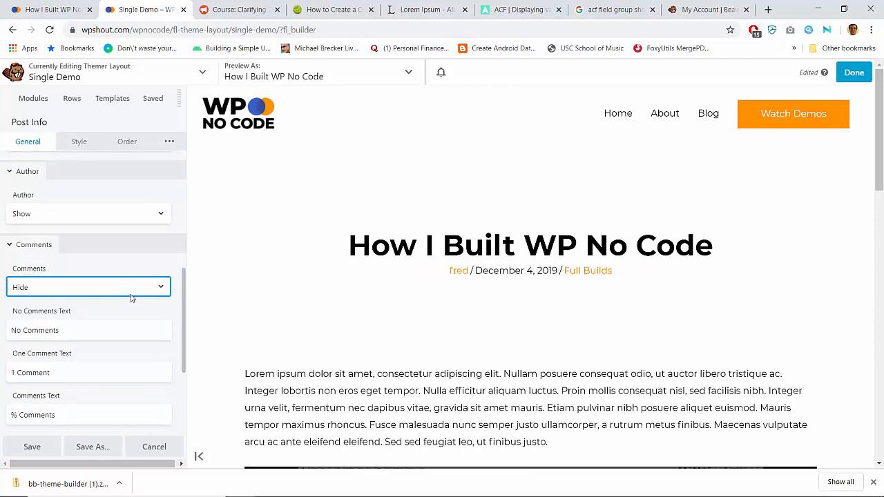
scroll(138, 243, up, 3)
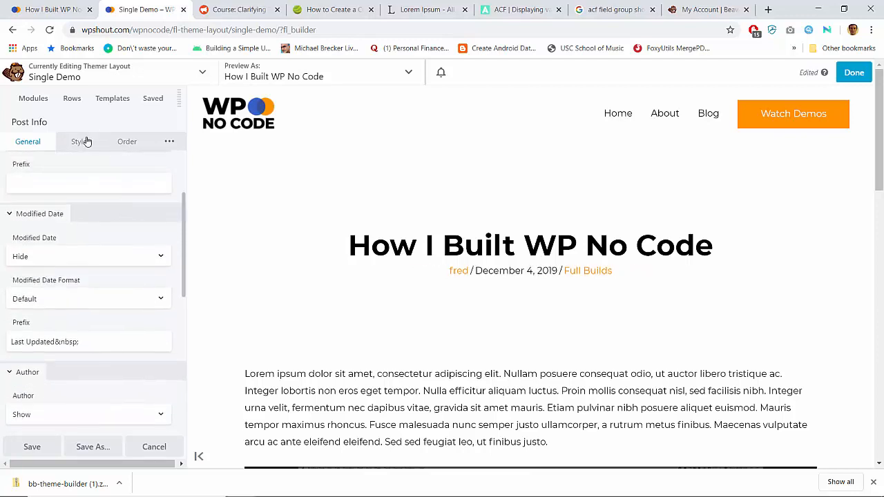
Review the Post Info module's style, order and general settings, and save the module
click(82, 142)
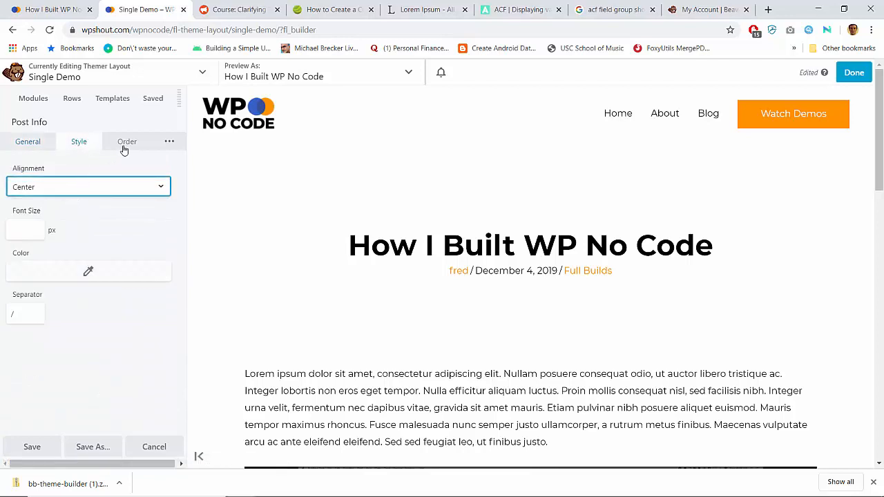
click(170, 142)
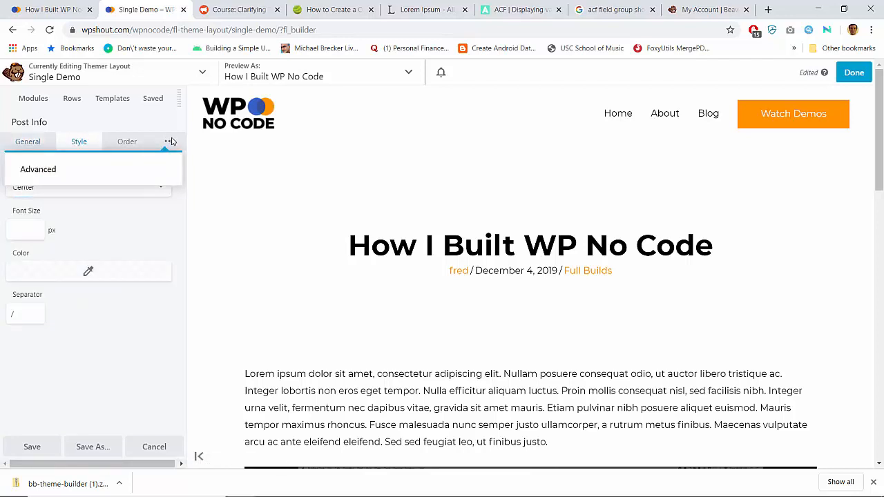
click(135, 143)
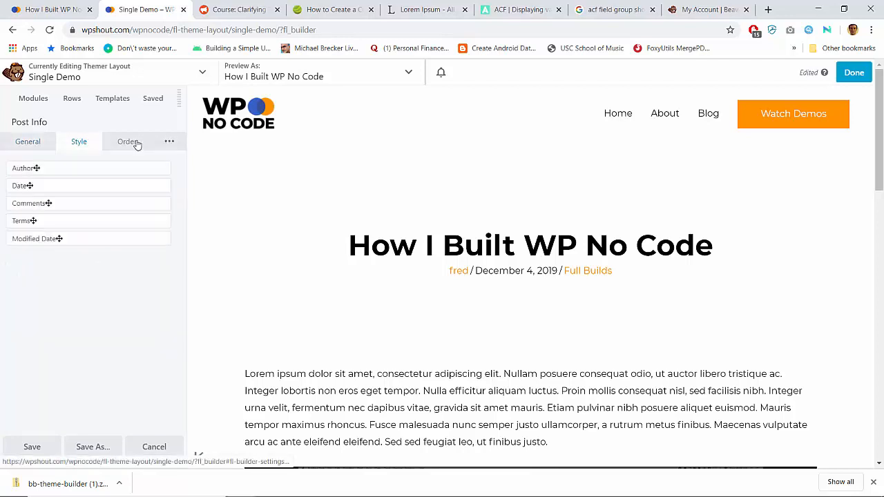
click(43, 142)
scroll(57, 249, down, 3)
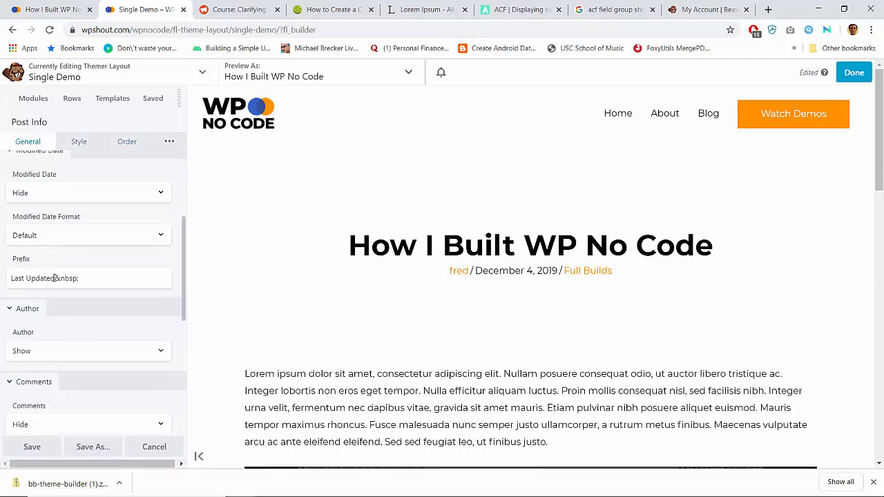
scroll(55, 277, down, 2)
scroll(55, 278, up, 2)
scroll(54, 278, down, 5)
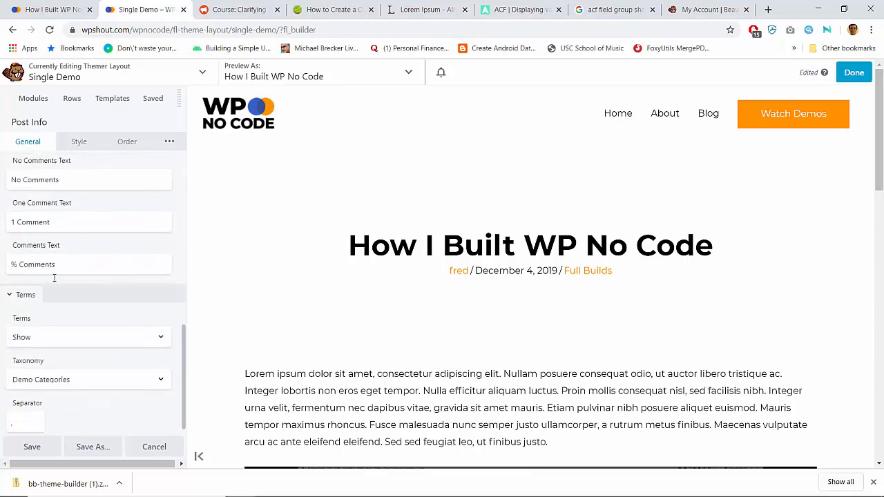
click(32, 446)
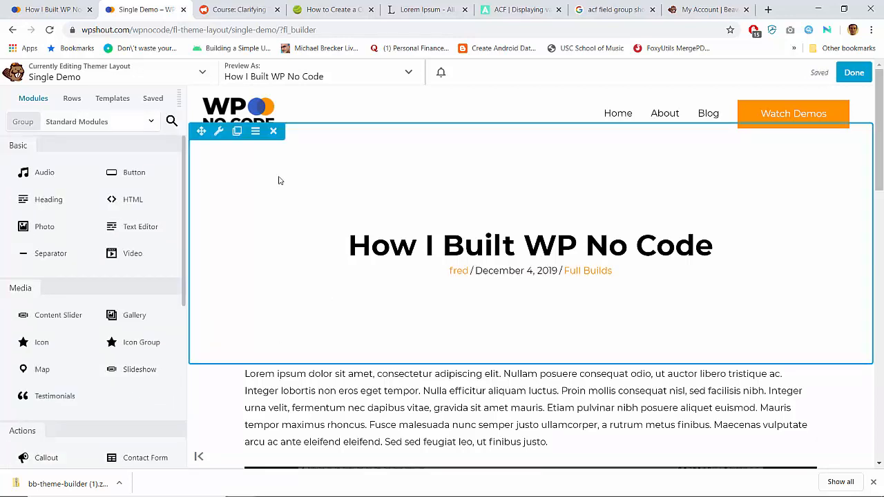
Clear the background color of the row containing the post title
click(219, 138)
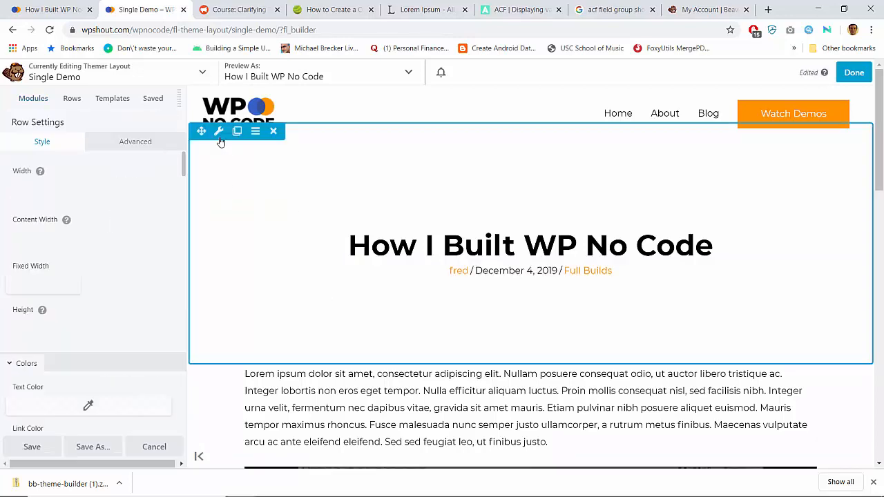
scroll(99, 260, down, 5)
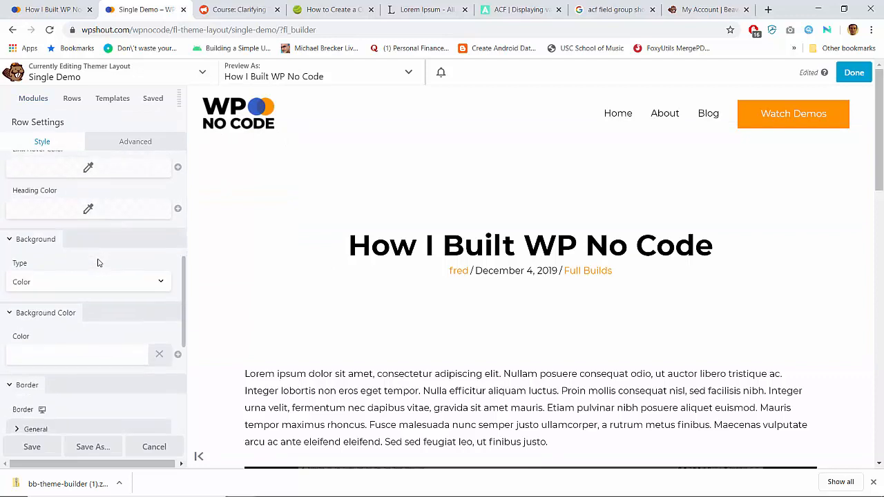
scroll(99, 261, down, 1)
scroll(99, 261, up, 2)
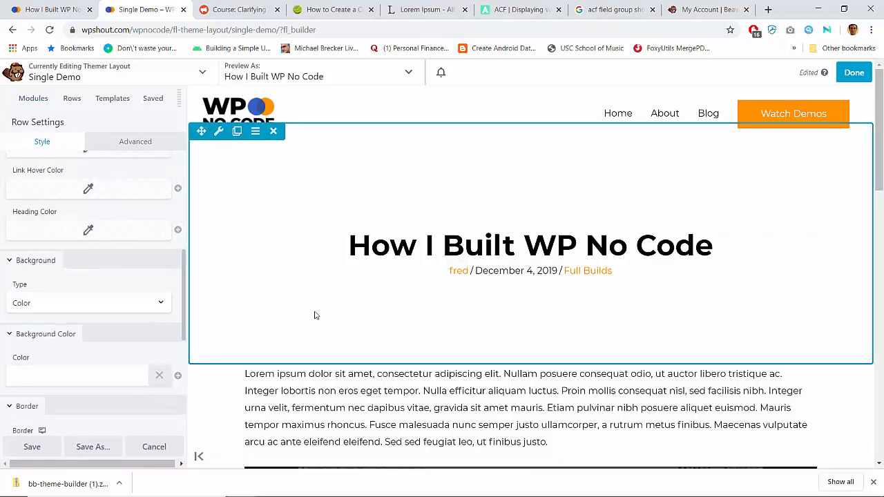
scroll(91, 310, down, 4)
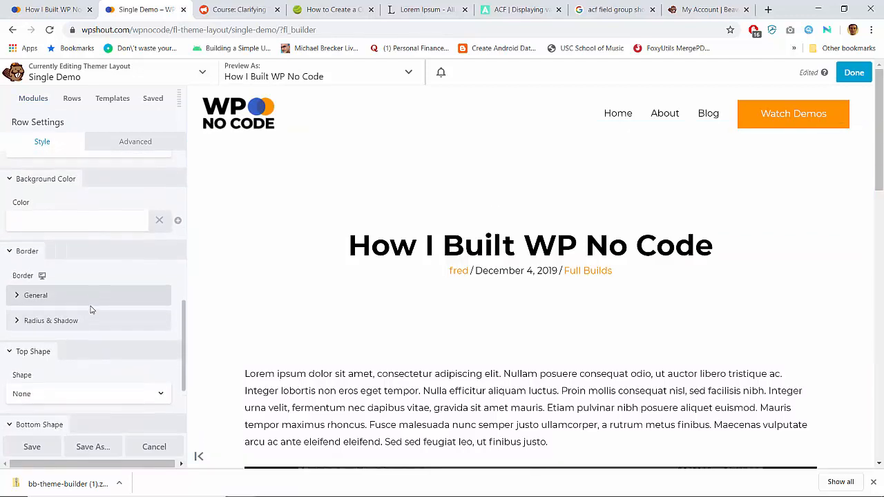
scroll(90, 310, up, 2)
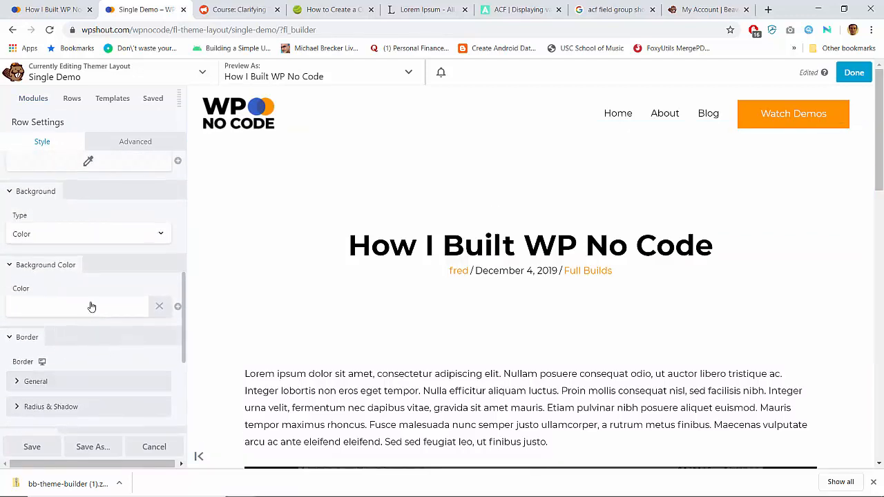
click(159, 308)
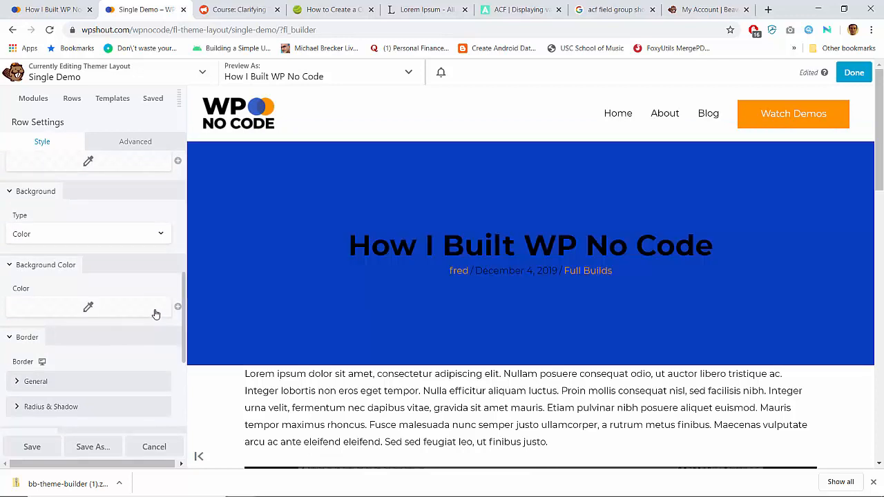
Set the title row's background type to Photo, using the Post Featured Image, and save the row
click(69, 238)
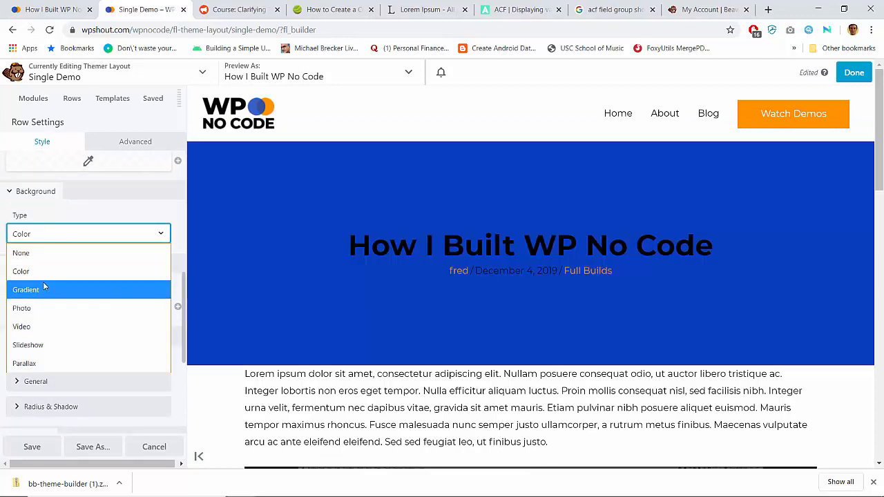
click(38, 308)
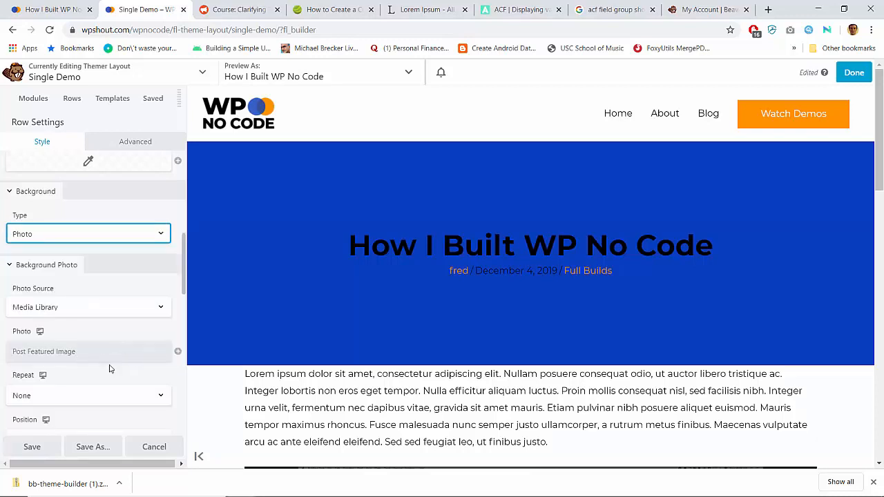
scroll(92, 351, down, 3)
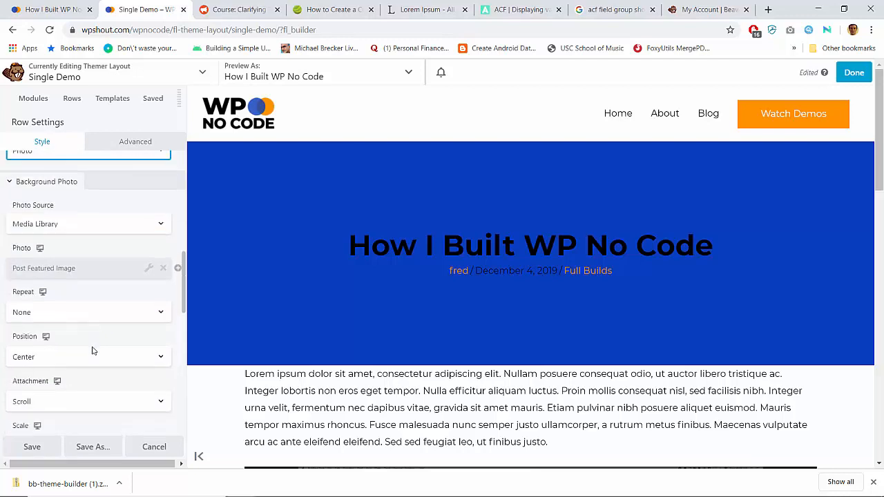
scroll(92, 351, up, 3)
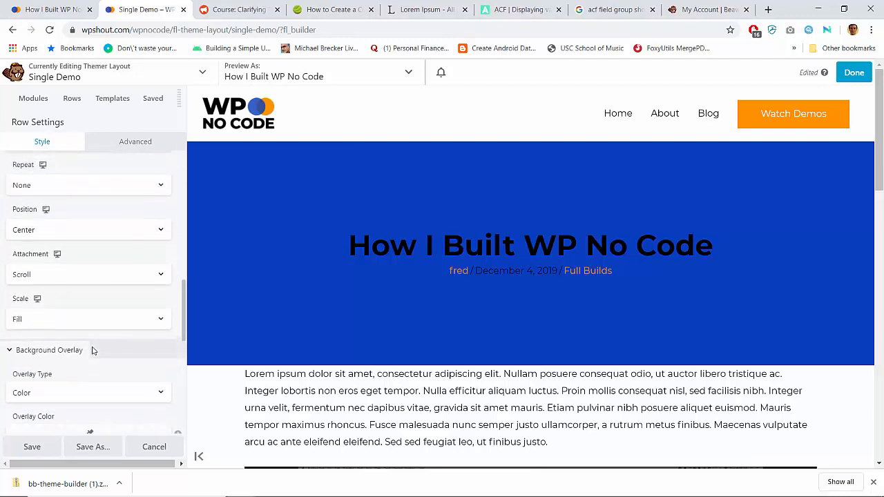
scroll(93, 351, up, 2)
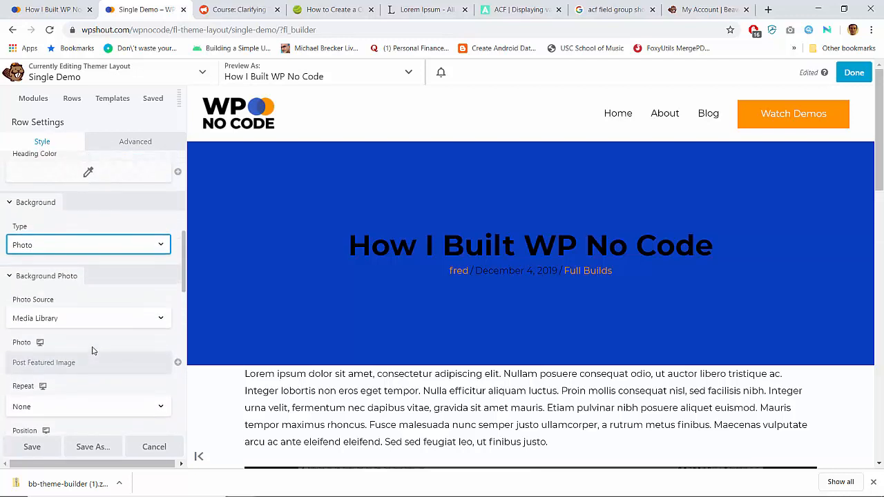
click(33, 447)
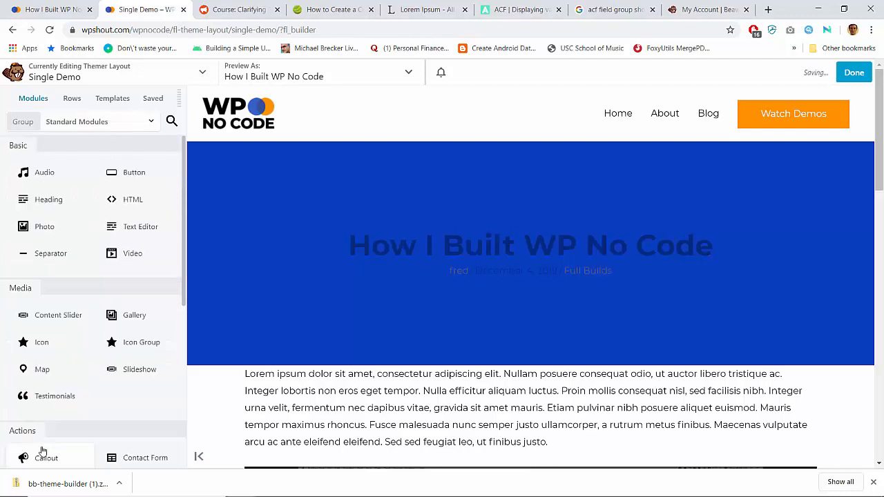
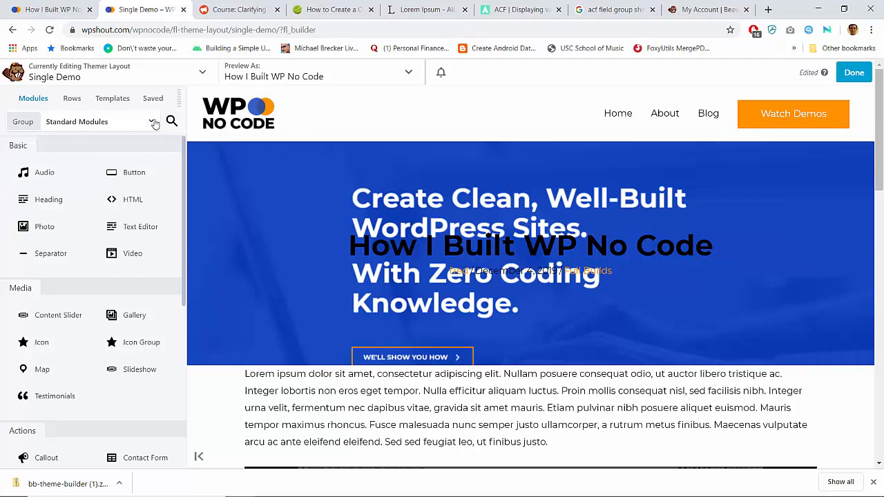
Set the title row's background overlay color to white (#ffffff) at 0.12 opacity
click(219, 131)
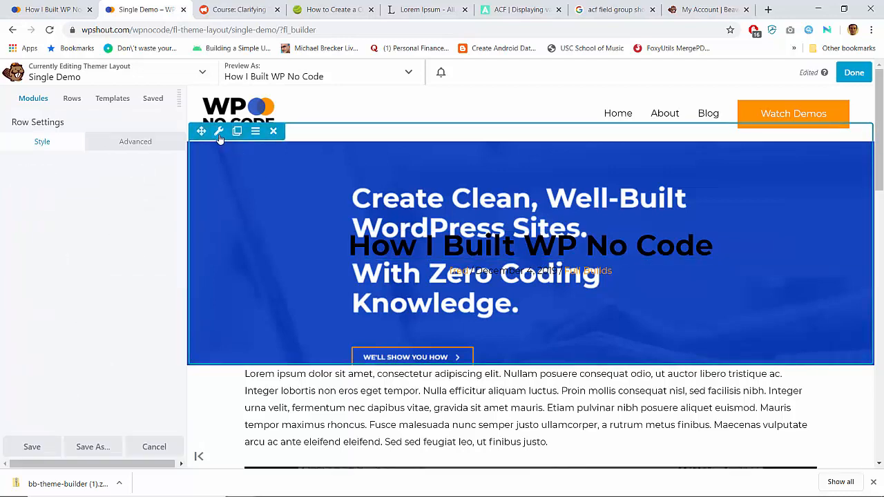
scroll(104, 276, down, 5)
scroll(104, 277, down, 5)
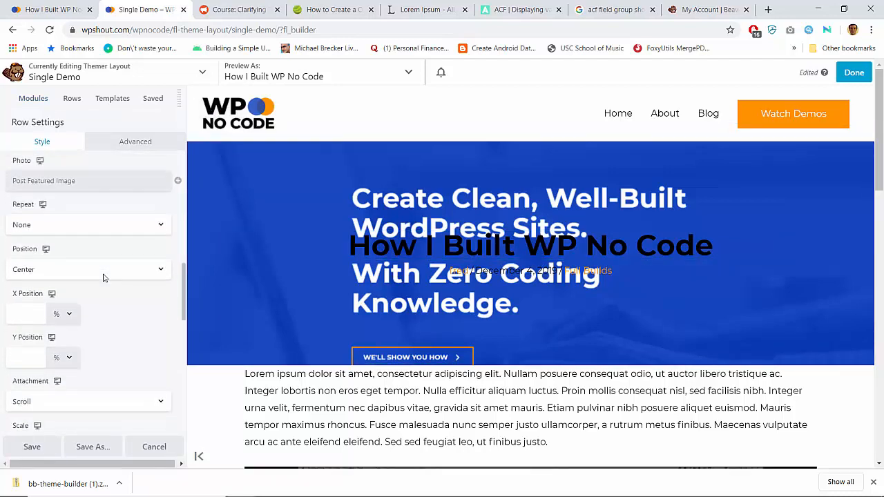
scroll(104, 277, up, 9)
scroll(104, 278, up, 3)
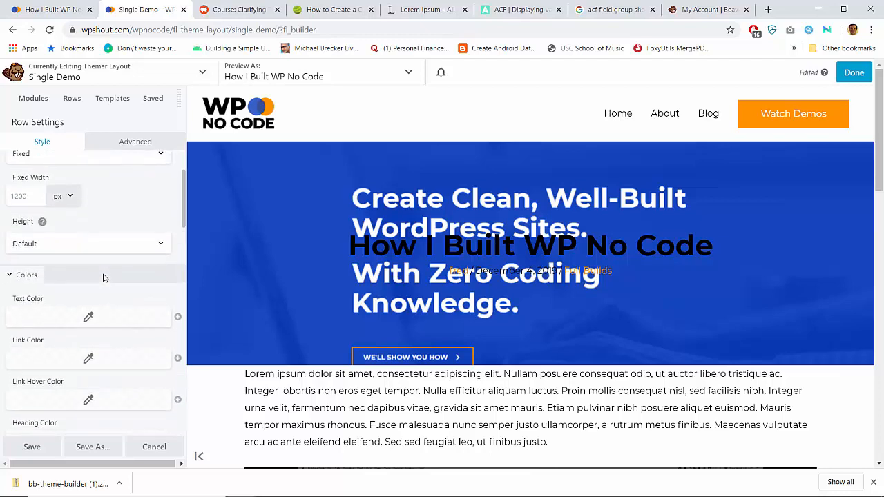
scroll(103, 278, down, 8)
scroll(103, 278, down, 3)
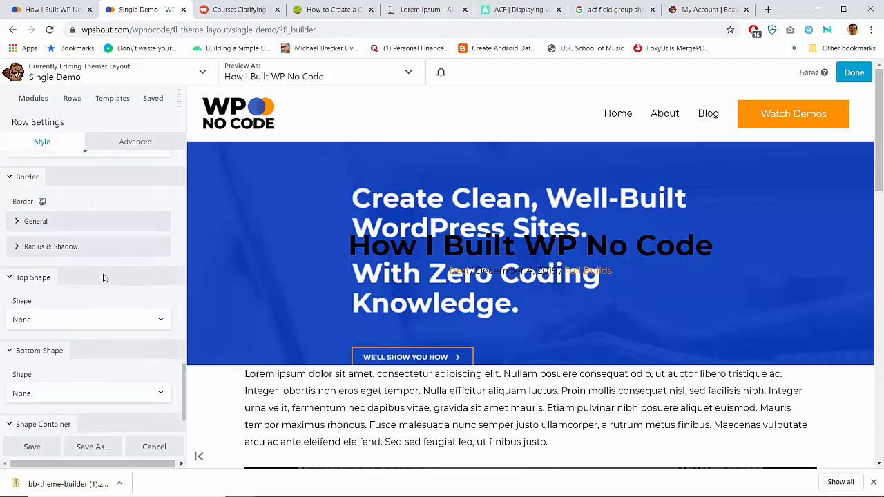
scroll(104, 278, up, 4)
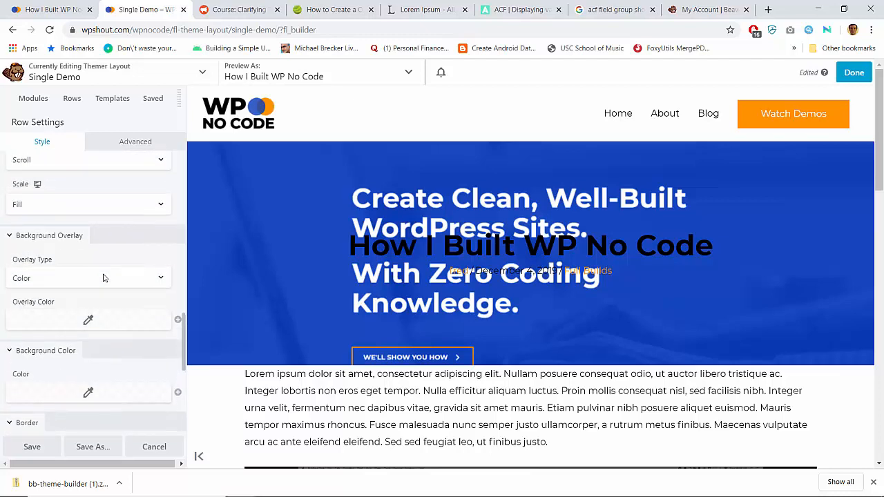
scroll(104, 277, up, 4)
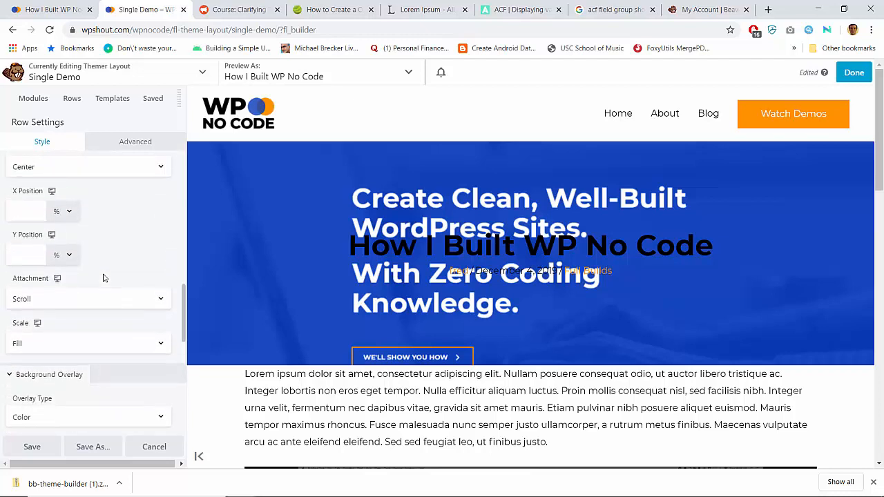
scroll(104, 277, down, 4)
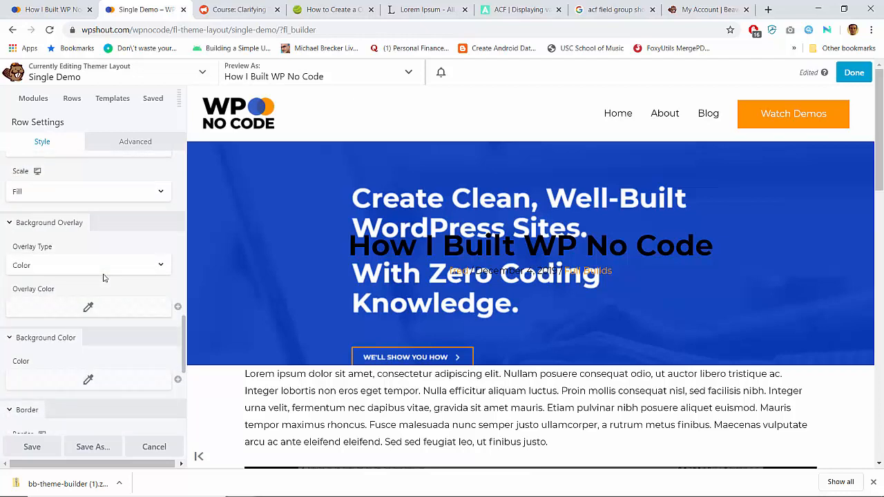
click(88, 307)
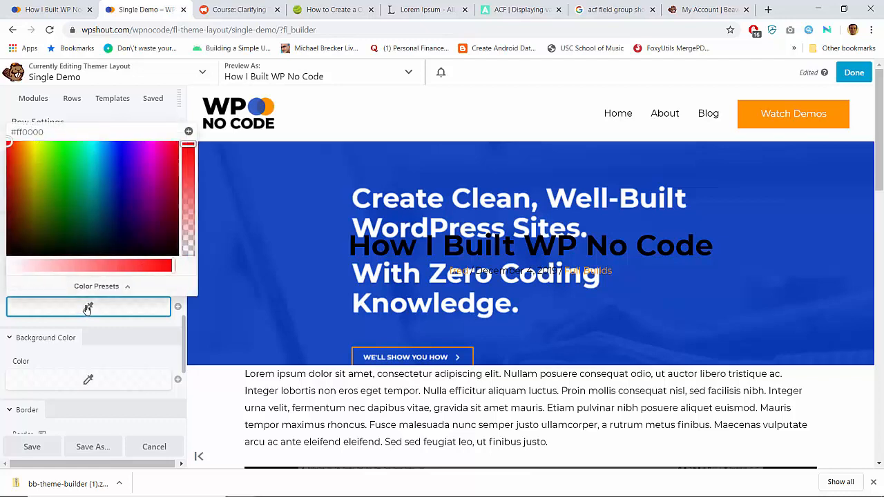
double_click(45, 131)
text(f)
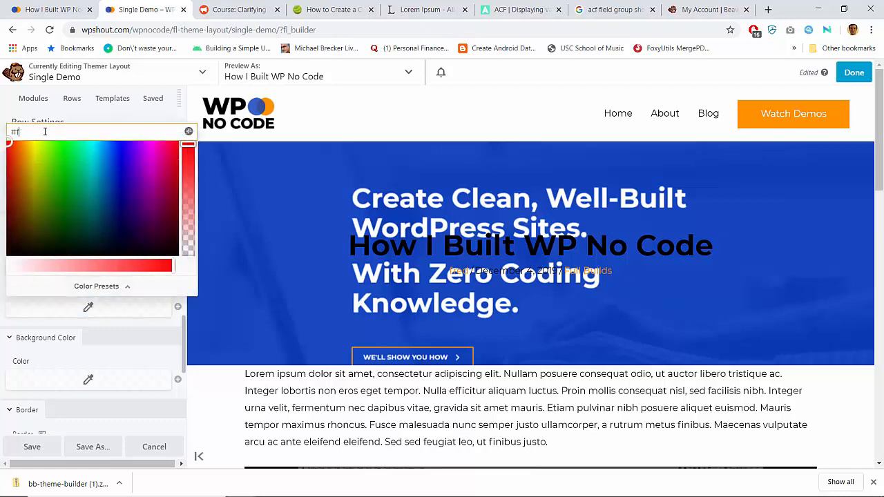
text(fffff)
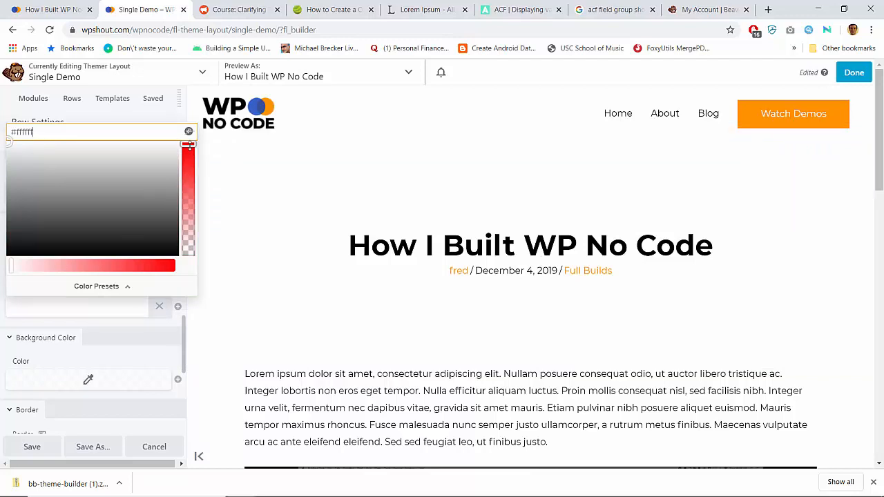
drag(189, 145, 195, 246)
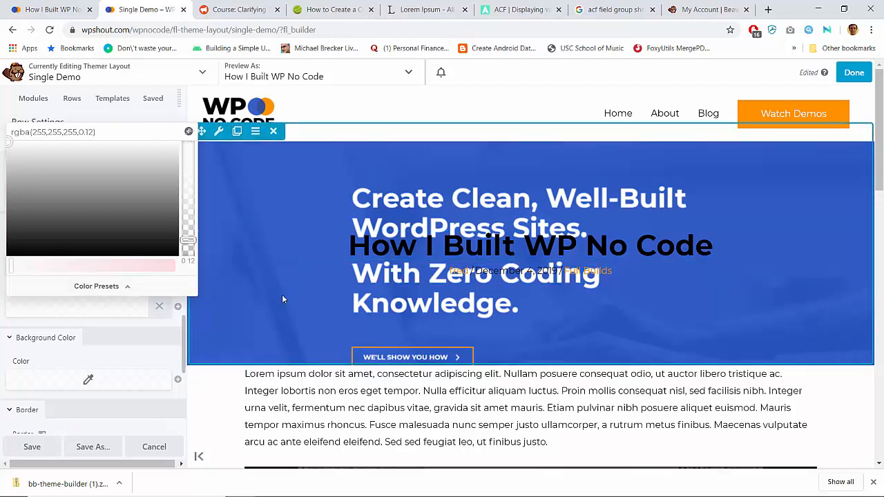
Move the post title heading and the Post Info module out of the photo row to just above the post content
scroll(282, 299, down, 3)
scroll(282, 299, up, 3)
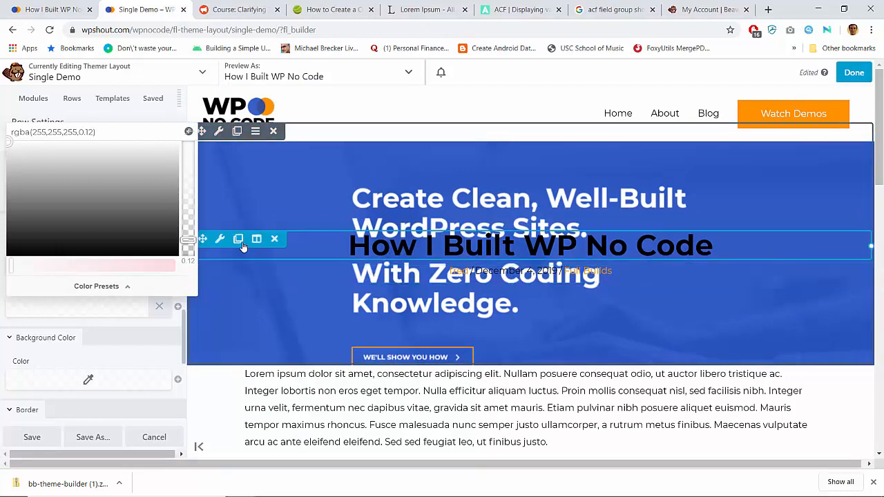
drag(203, 241, 253, 442)
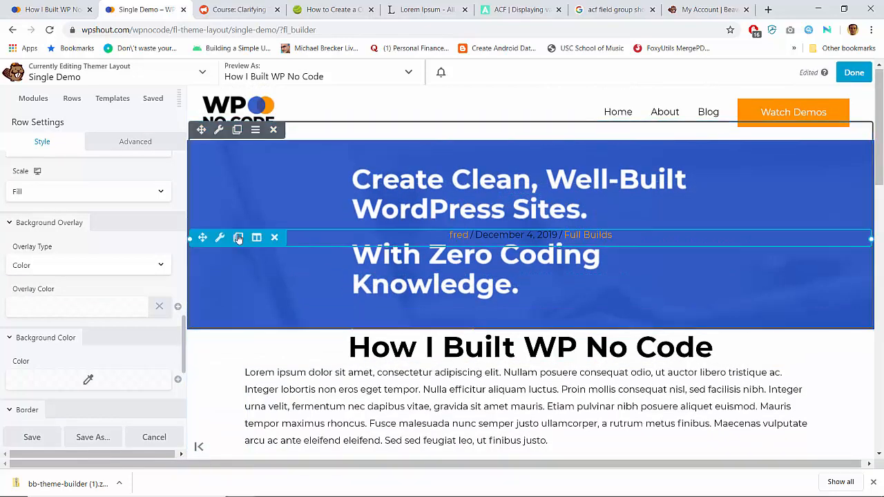
drag(202, 236, 257, 447)
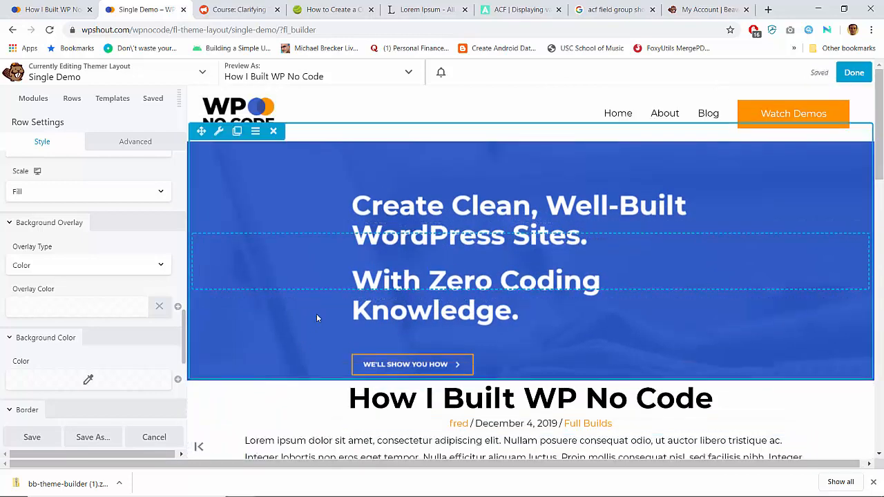
Left-align the post title heading above the post content through its font typography settings
scroll(317, 315, down, 2)
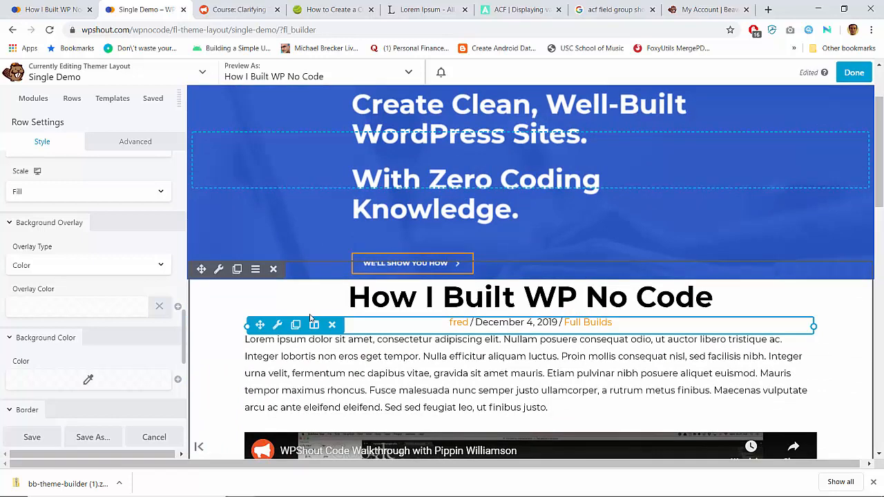
click(277, 292)
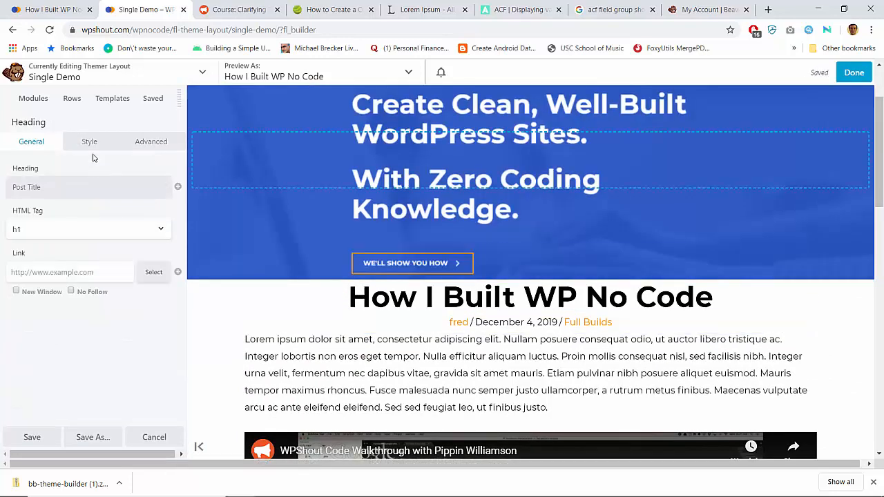
click(89, 145)
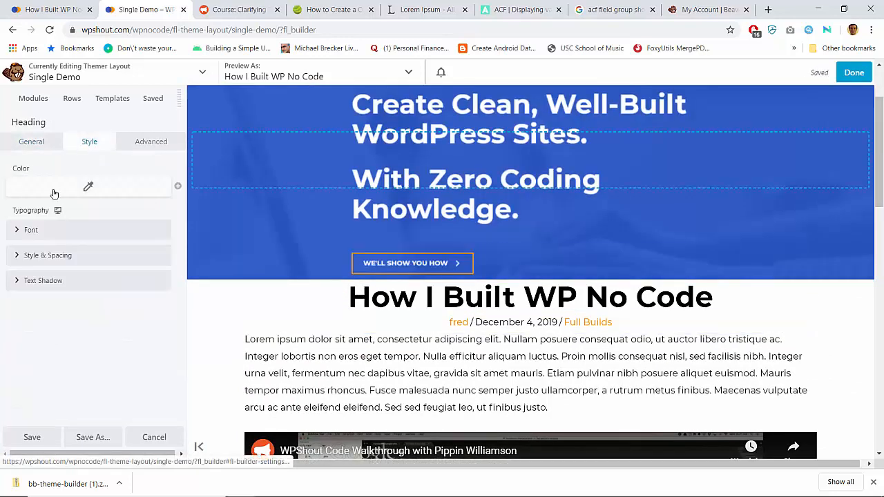
click(51, 144)
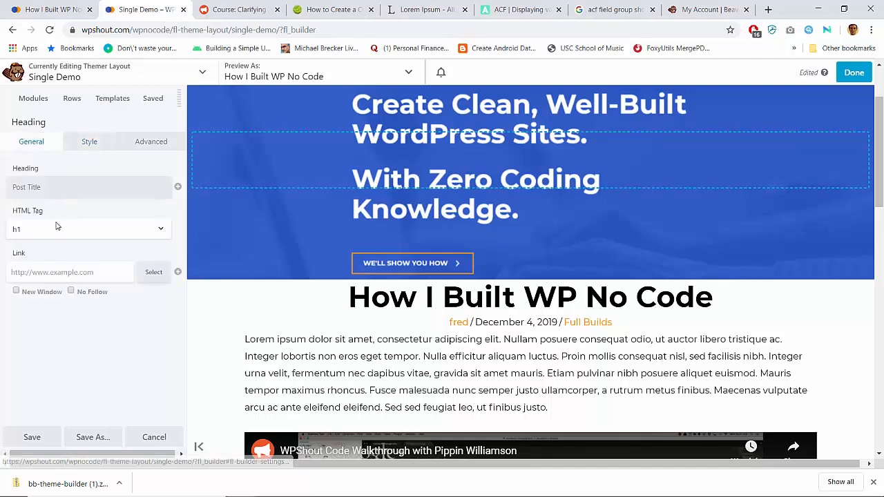
click(87, 141)
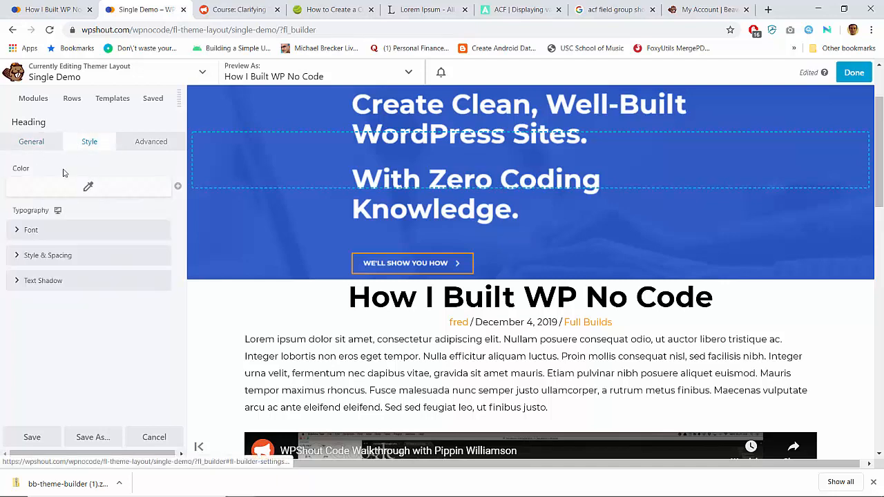
click(32, 143)
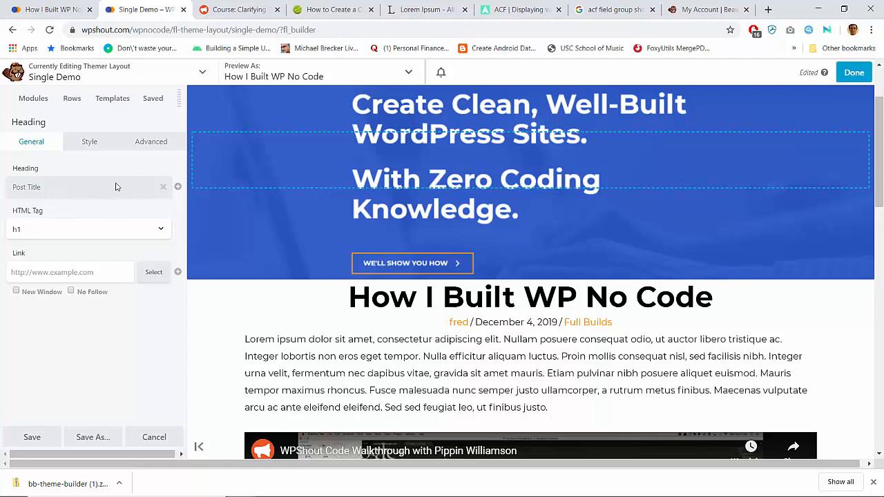
click(178, 188)
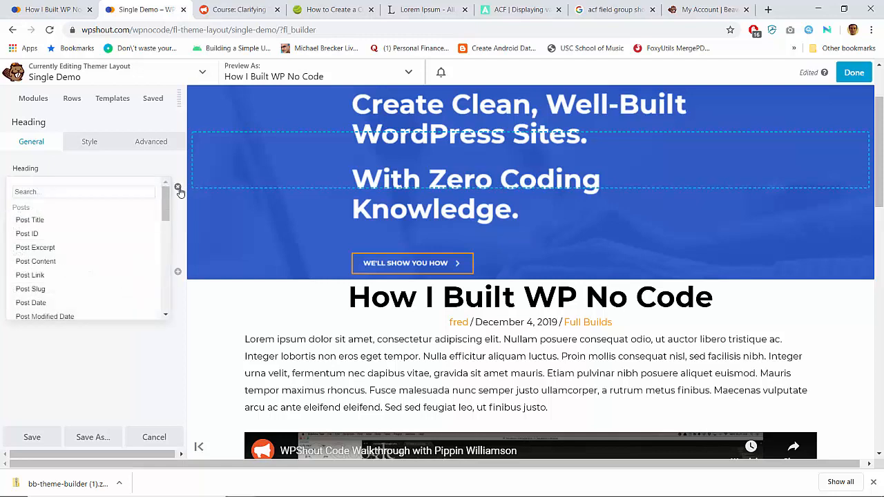
mouse_move(167, 207)
mouse_down()
mouse_move(164, 272)
mouse_move(160, 205)
mouse_up()
click(178, 188)
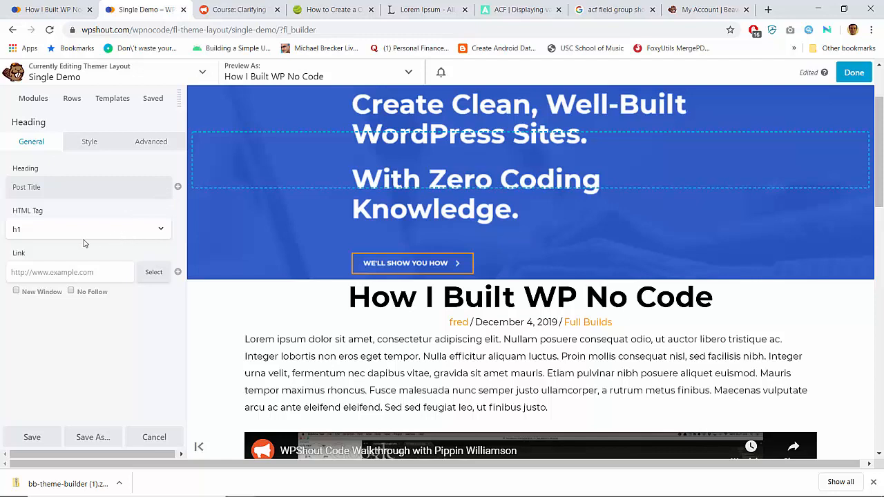
click(156, 141)
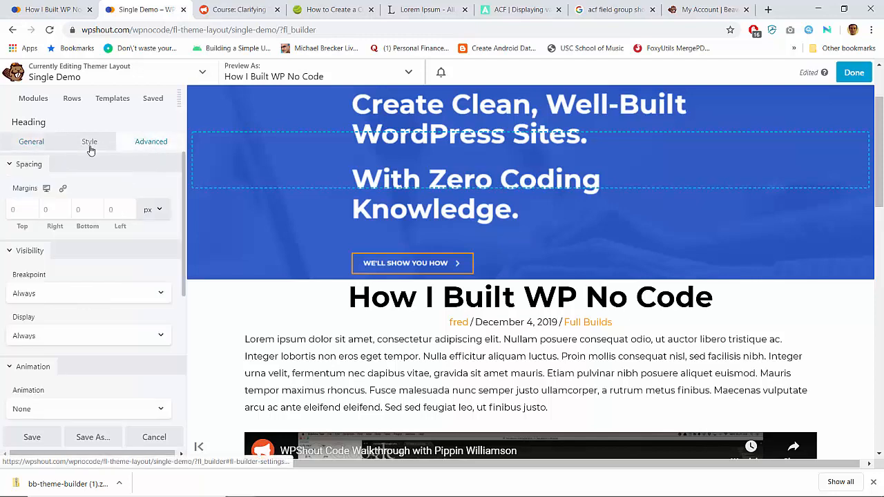
click(89, 144)
click(76, 232)
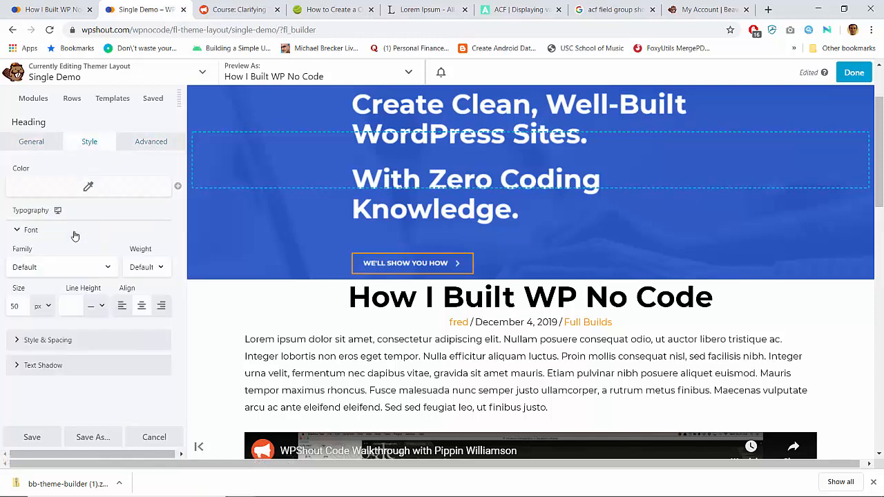
click(122, 305)
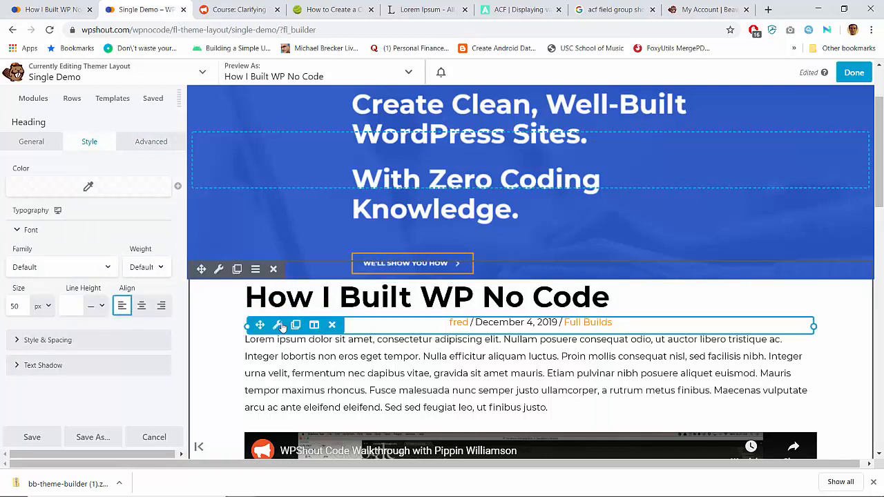
Set the alignment of the Post Info module under the title to Left
click(278, 325)
click(84, 142)
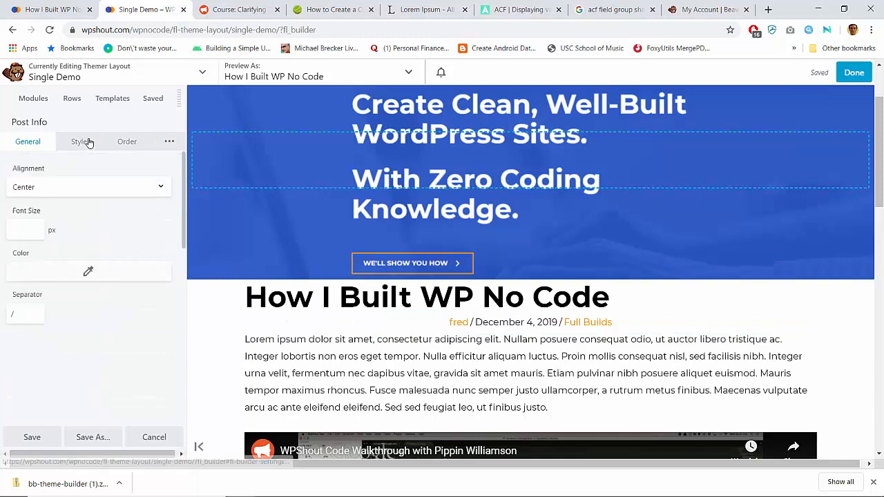
click(42, 148)
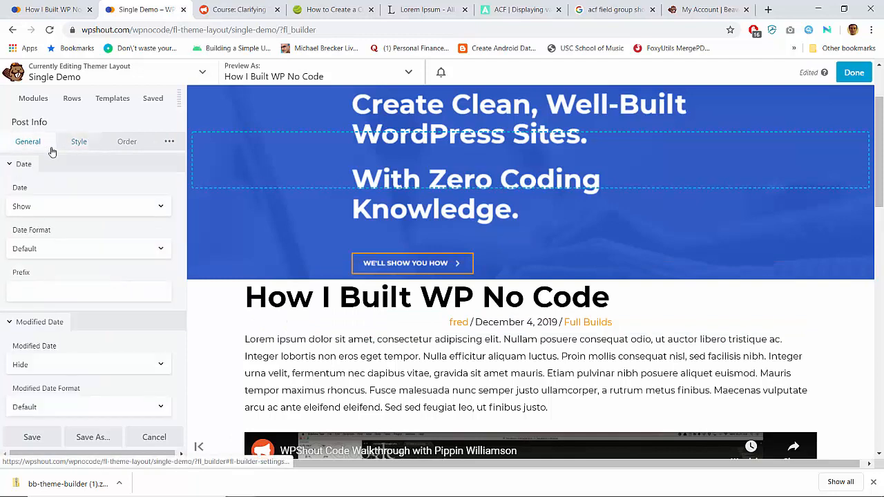
scroll(75, 236, down, 10)
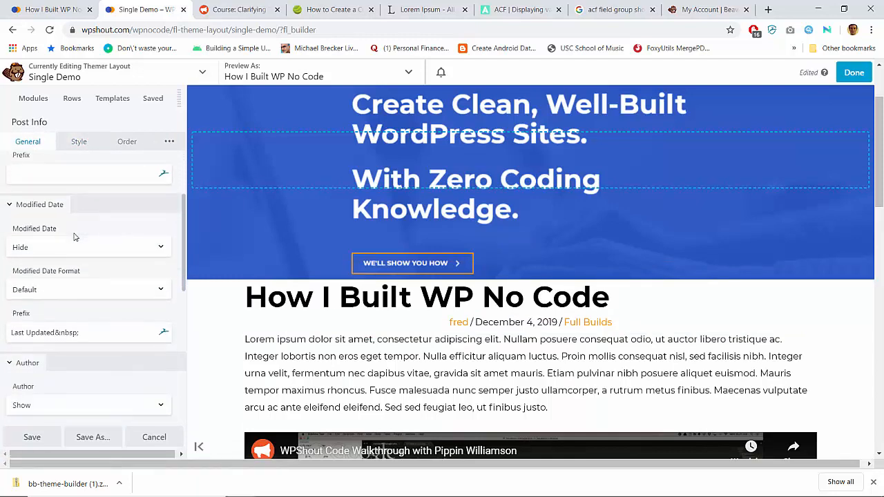
click(165, 143)
click(119, 170)
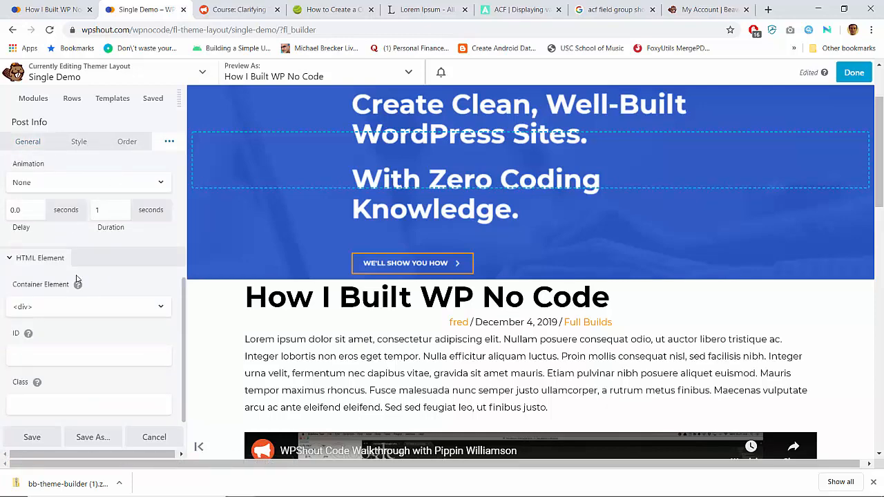
scroll(77, 276, up, 5)
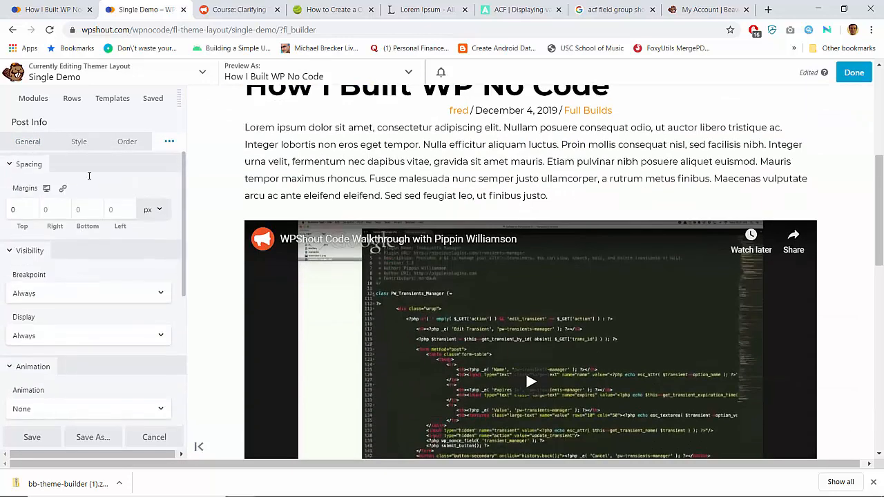
click(125, 141)
click(79, 141)
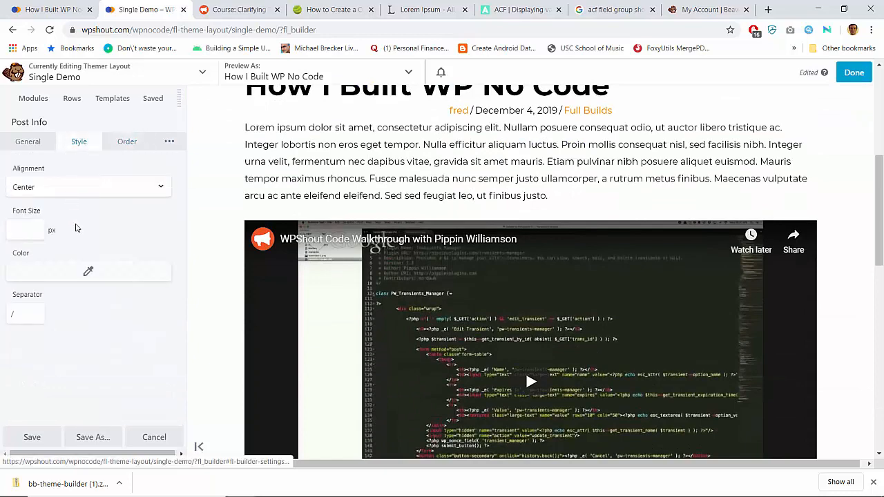
click(64, 188)
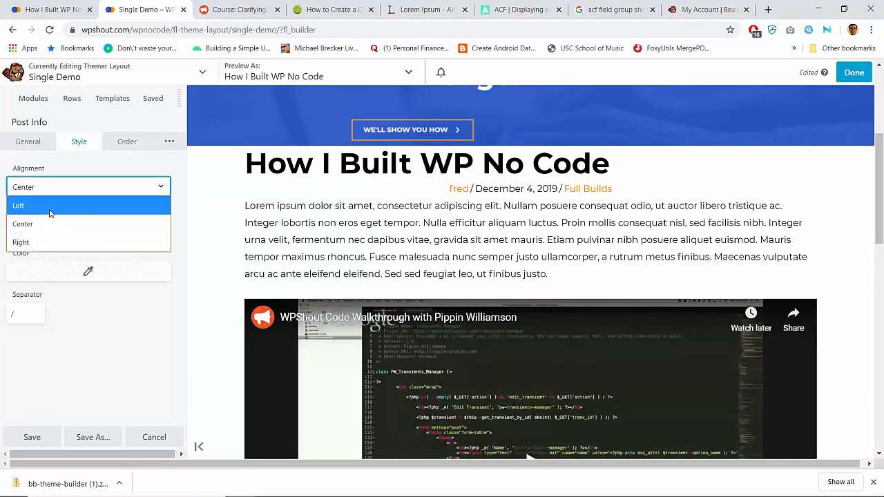
click(53, 207)
Set the Post Content module's top margin to 20 px
scroll(271, 216, up, 1)
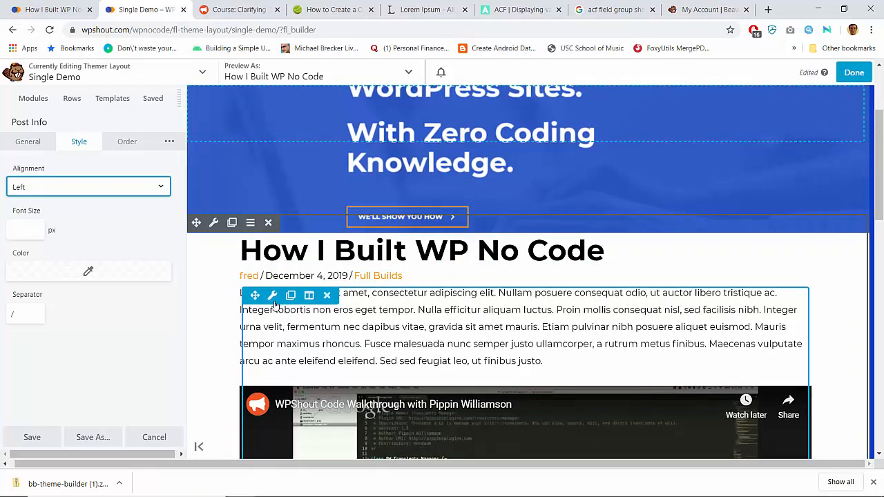
click(273, 296)
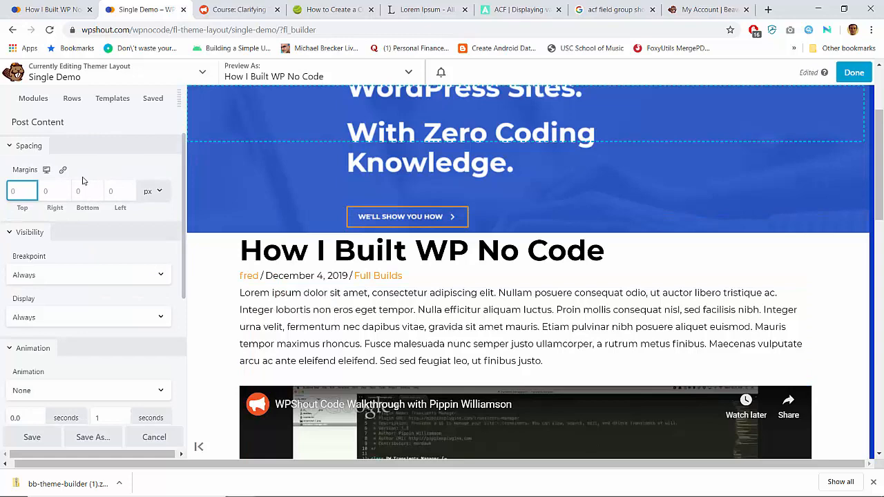
text(80)
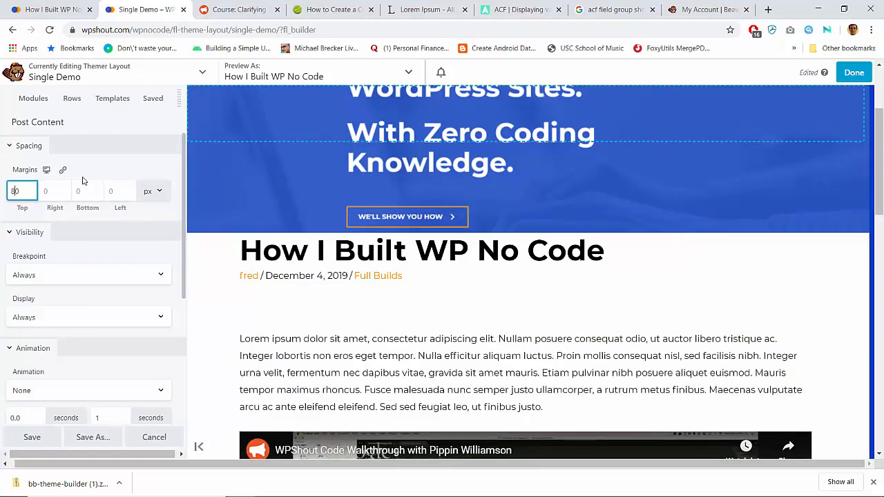
key(BackSpace)
text(2)
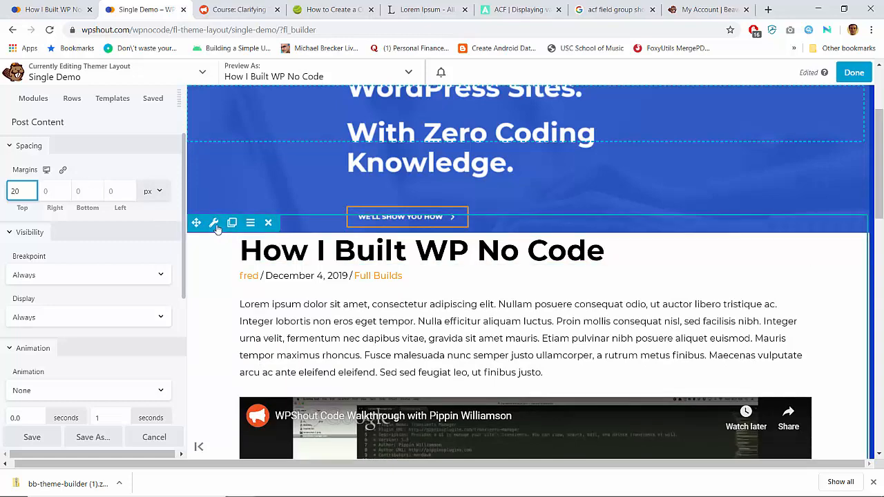
Set the top padding of the row holding the title and post content to 20 px
click(214, 223)
click(140, 146)
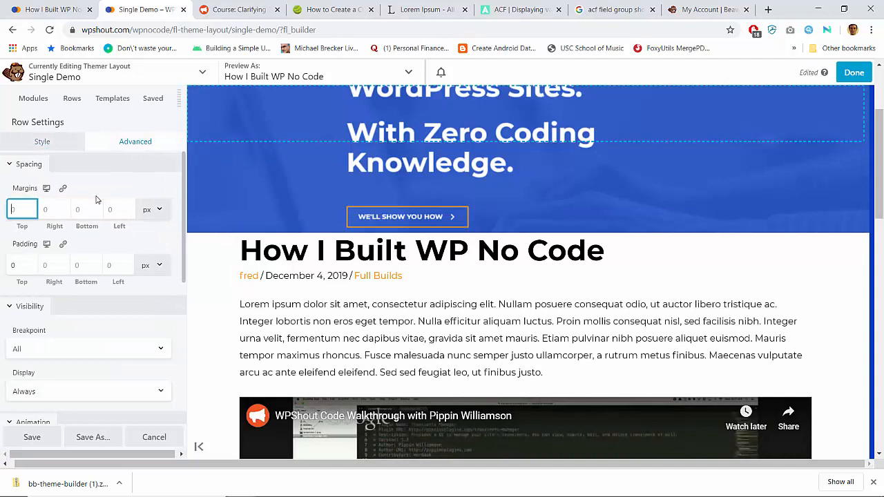
text(80)
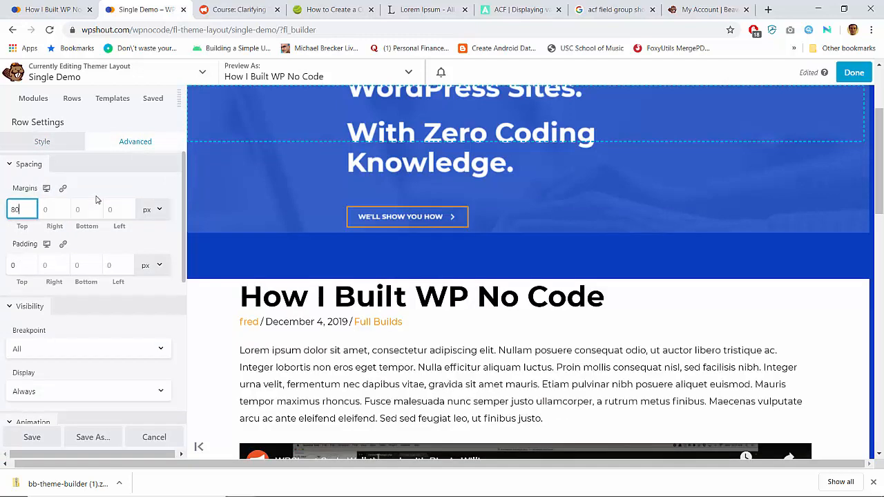
key(BackSpace)
key(BackSpace)
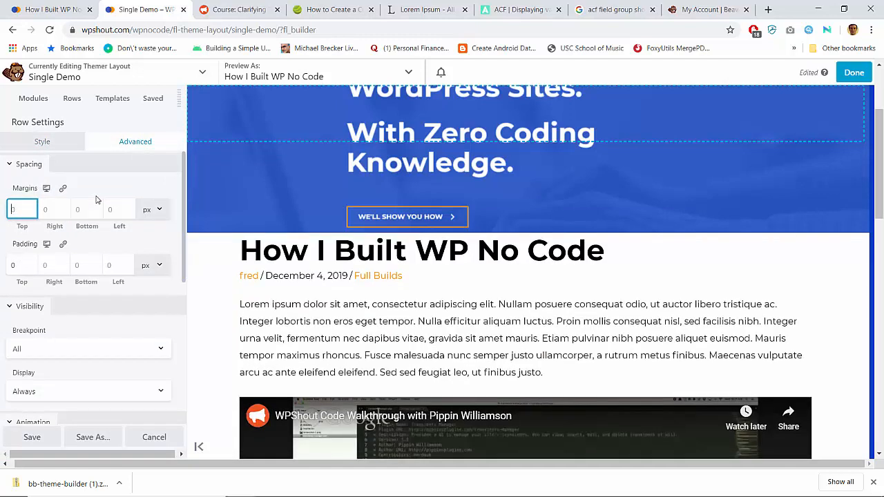
click(19, 261)
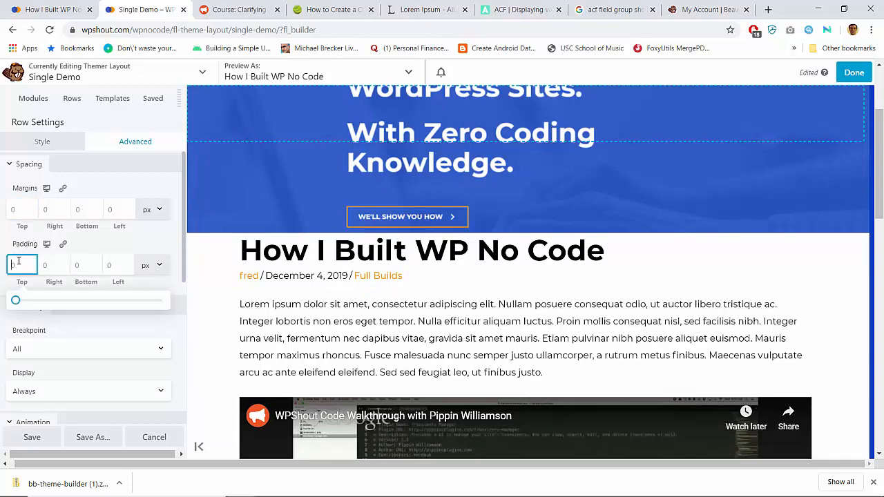
text(80)
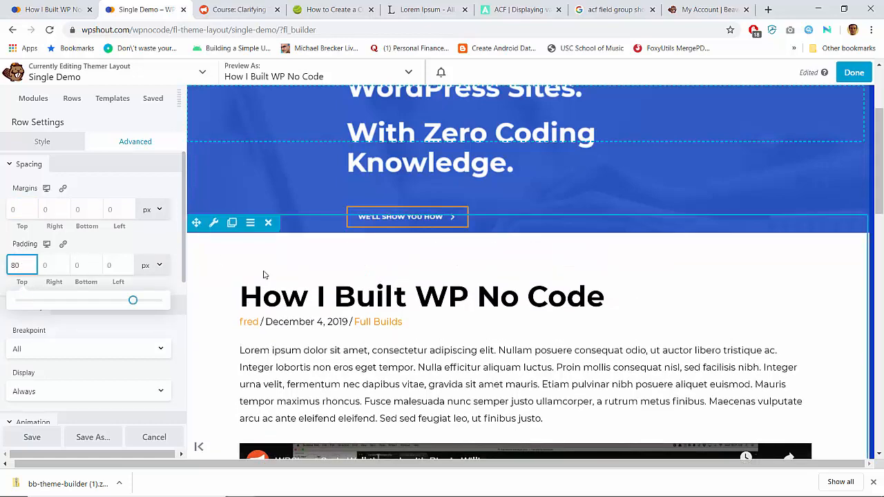
key(BackSpace)
key(BackSpace)
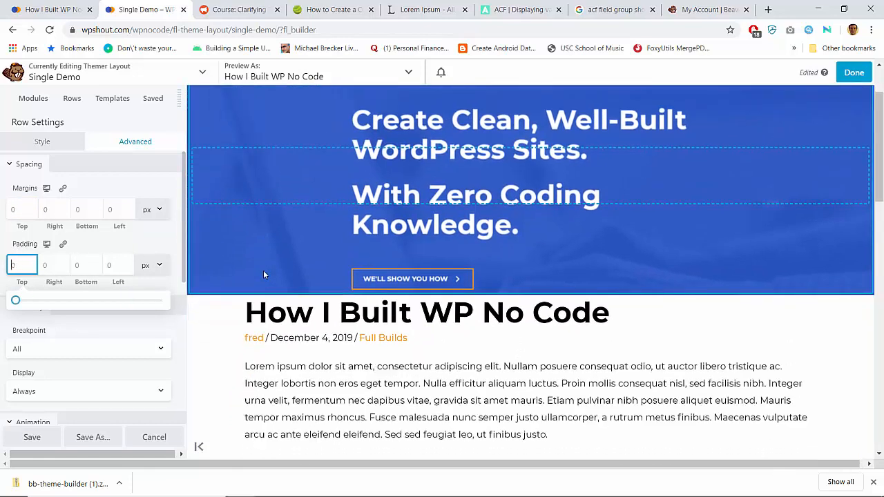
text(20)
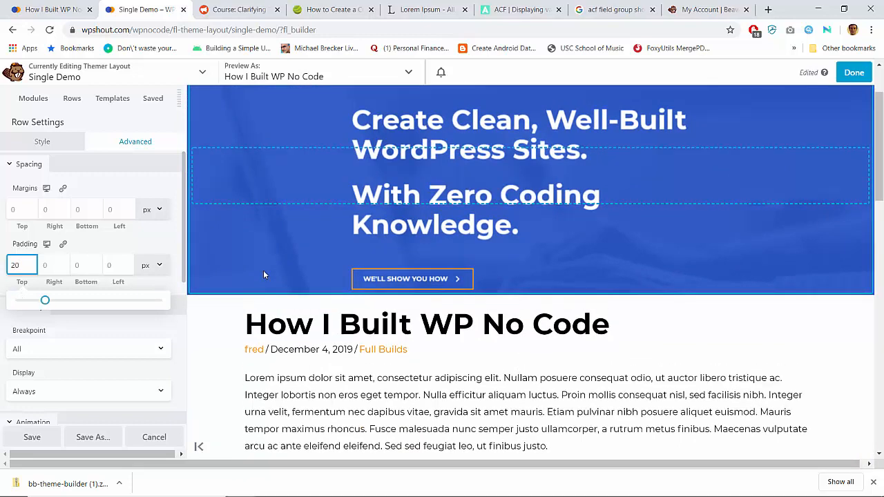
scroll(263, 275, up, 1)
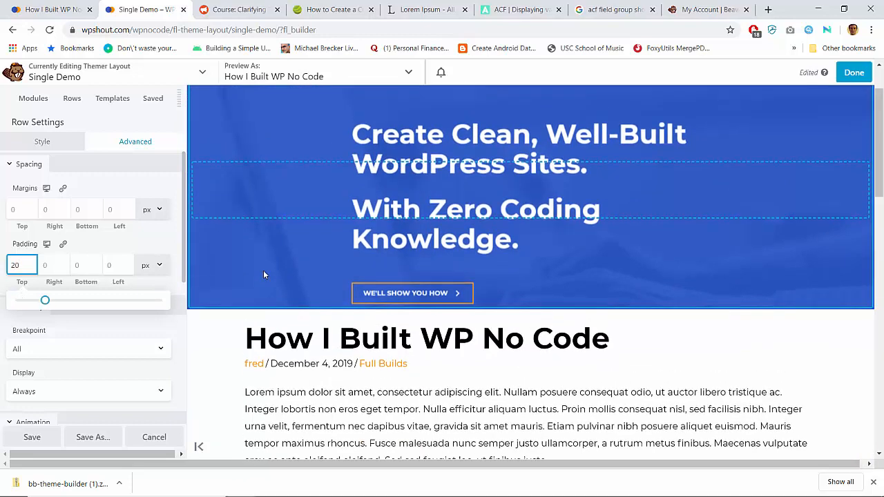
Delete the featured-image photo row above the title row and return to the standard modules list
click(258, 241)
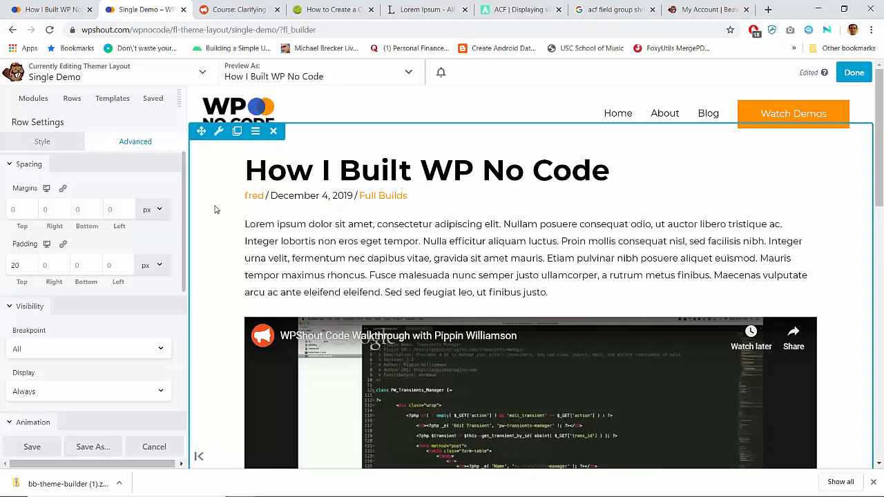
click(71, 100)
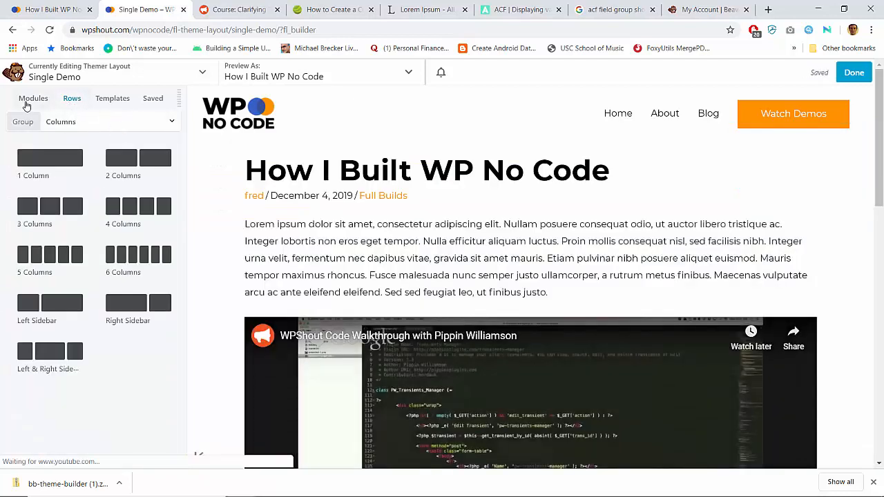
click(30, 100)
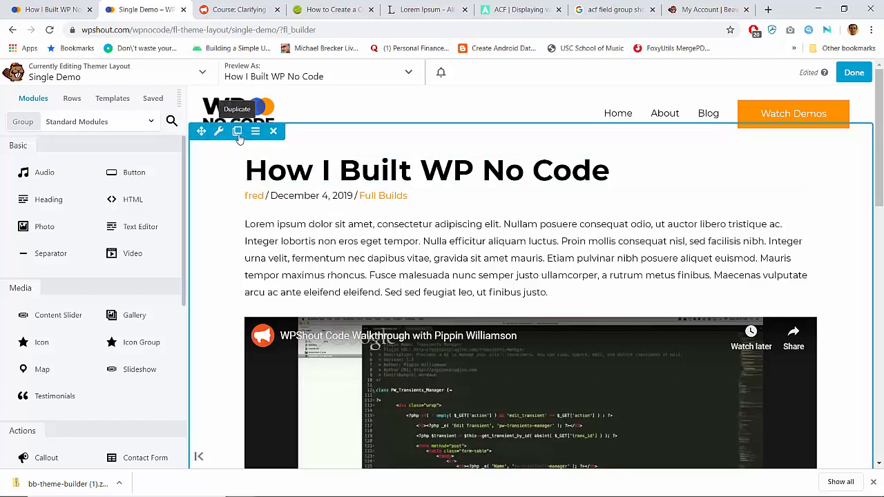
Duplicate the row holding the title and post content, and delete the Post Content module from the upper copy
click(238, 131)
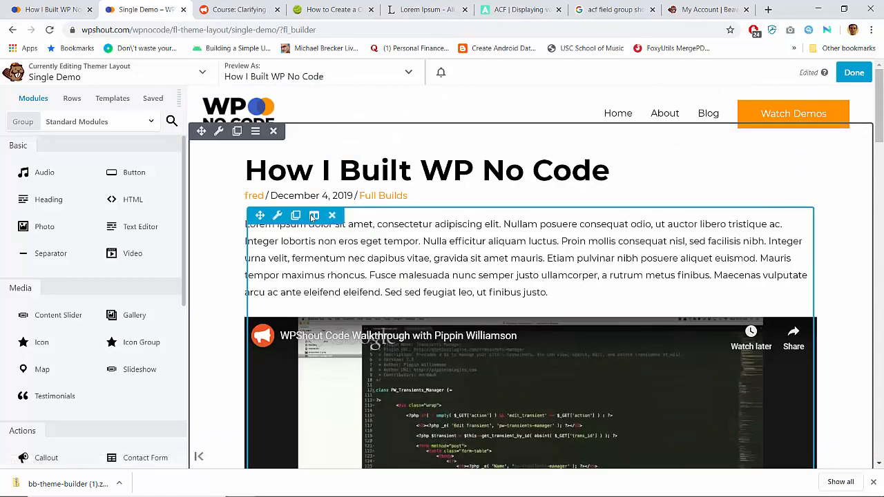
click(331, 216)
key(Return)
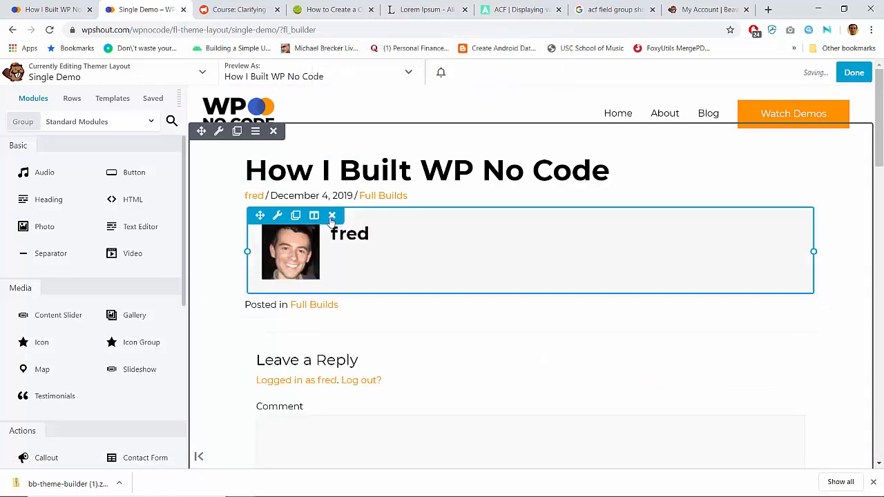
Delete all modules below the title from the upper row copy, including the author box, comments and post info
click(332, 216)
key(Return)
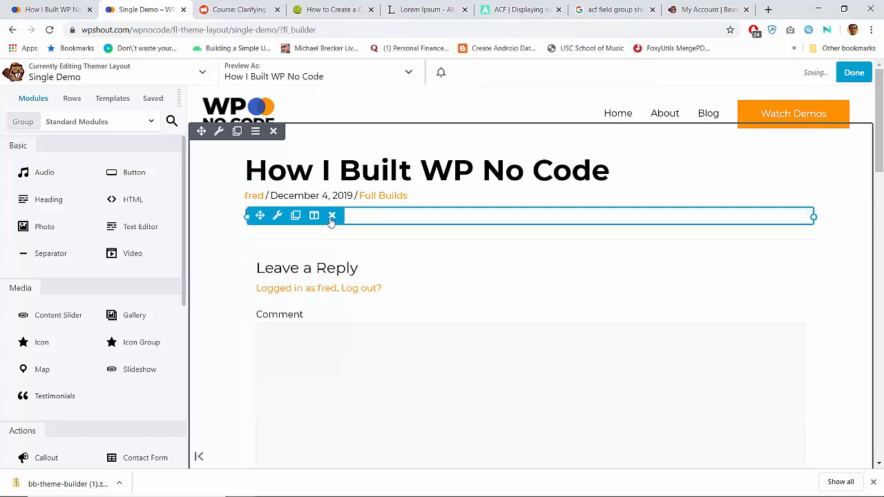
click(332, 217)
key(Return)
click(331, 216)
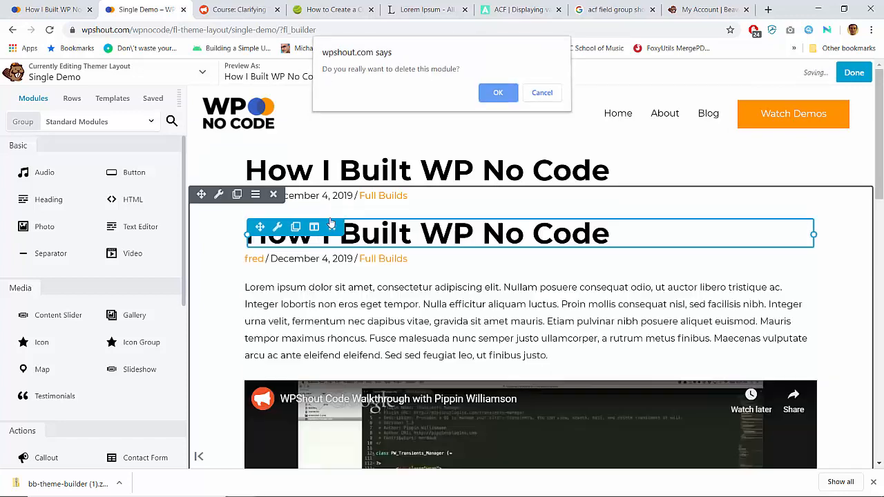
key(Return)
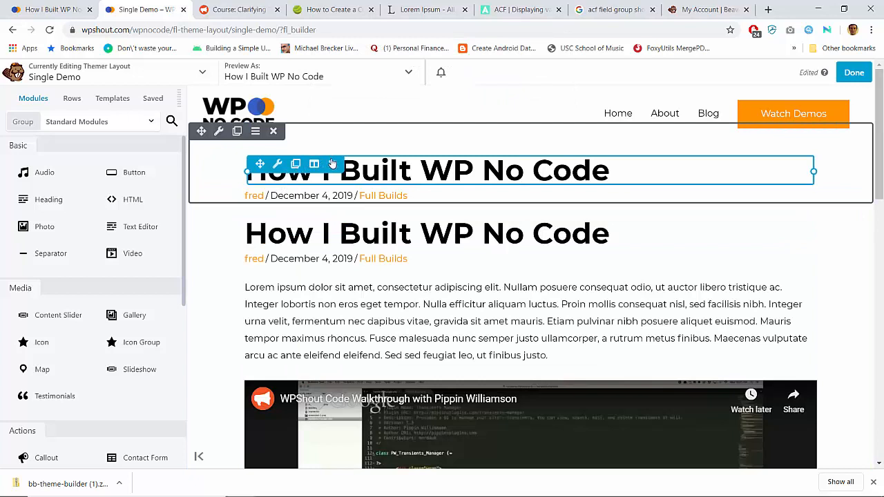
click(333, 199)
key(Return)
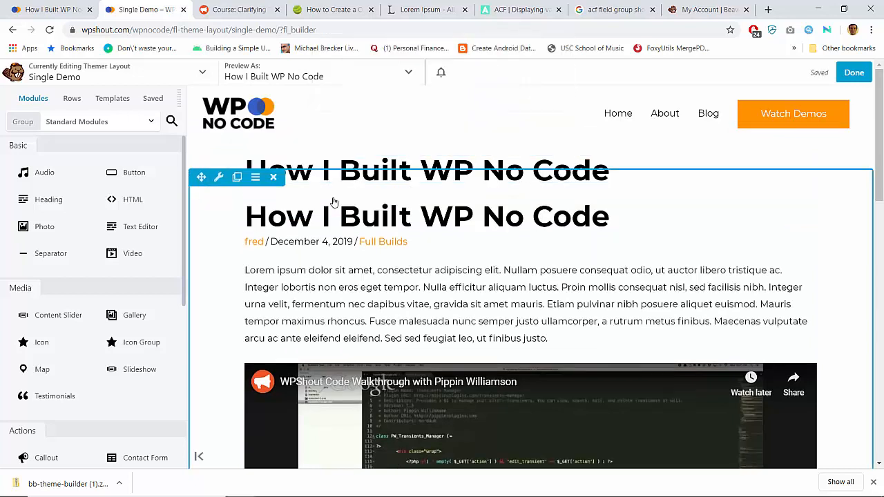
Set the content width of the upper title-only row to Full Width
click(219, 138)
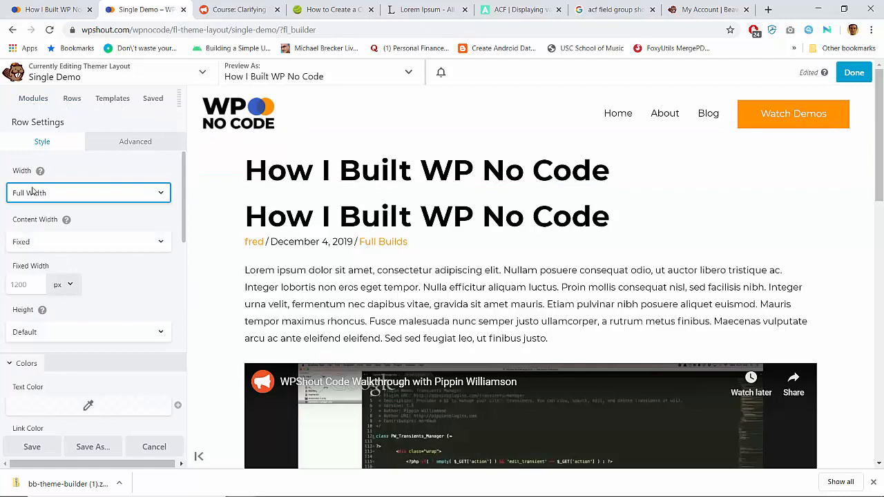
click(43, 243)
click(22, 278)
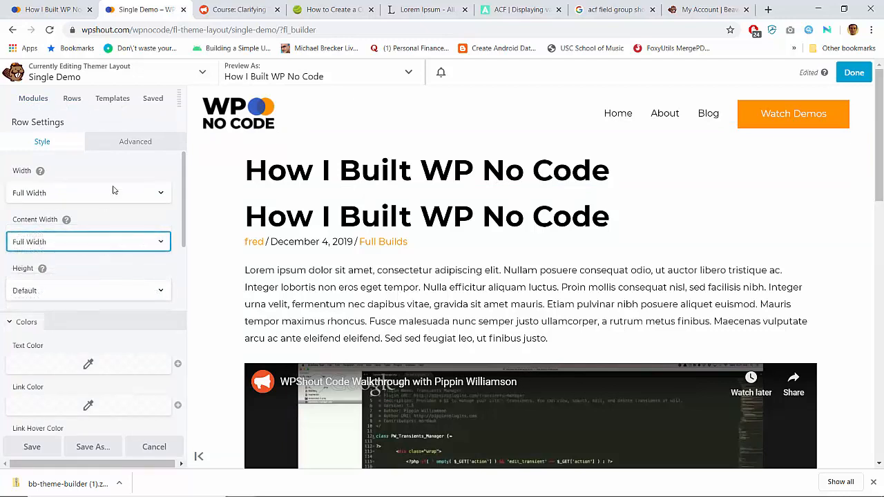
Open the upper title row's spacing settings for editing at the top margin
click(118, 140)
click(15, 209)
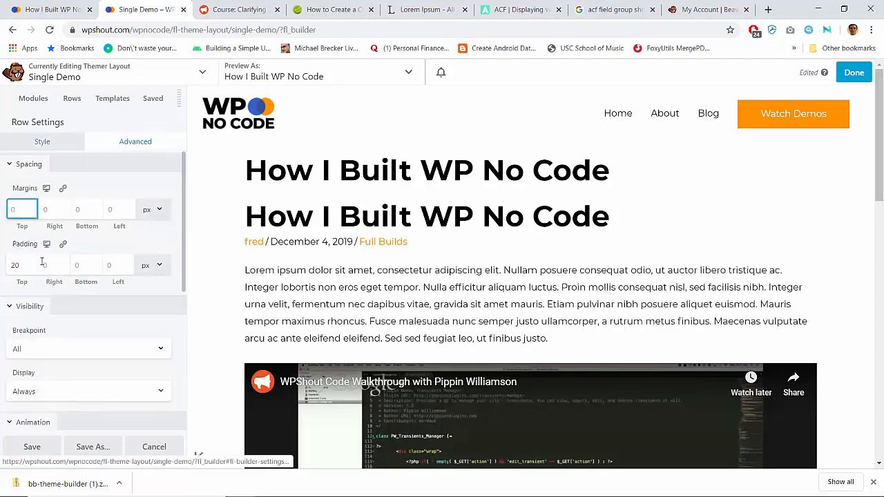
Set the title row's desktop top padding to 0 px and clear its right and left padding for mobile
double_click(18, 267)
text(0)
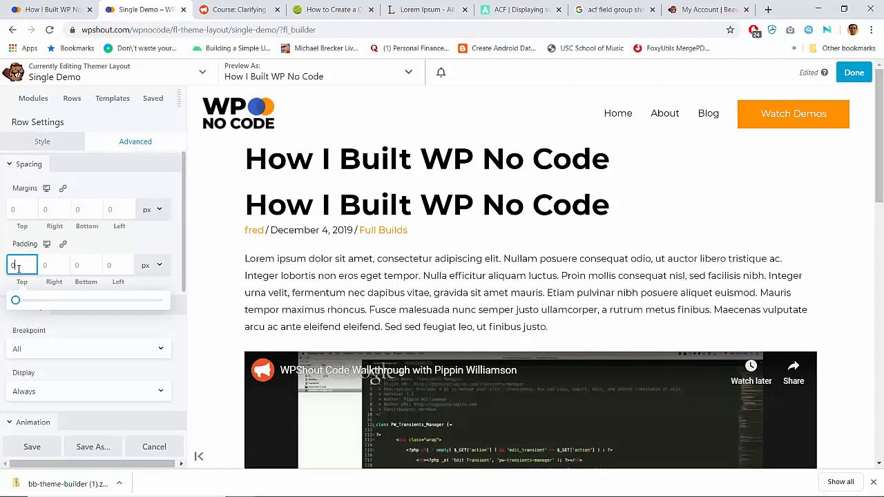
click(46, 245)
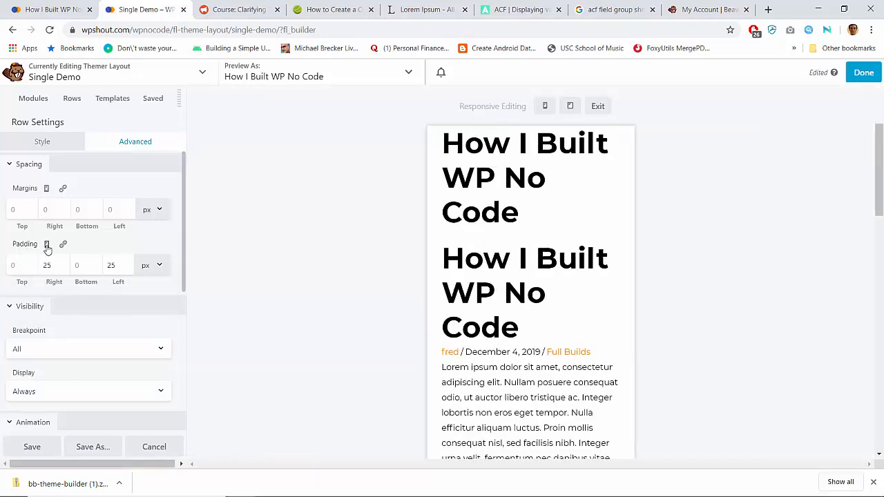
double_click(46, 265)
key(BackSpace)
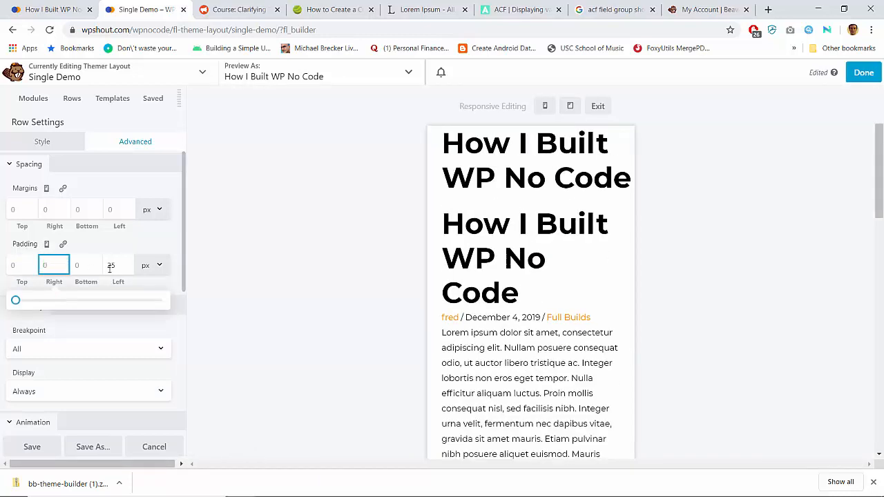
double_click(110, 266)
key(BackSpace)
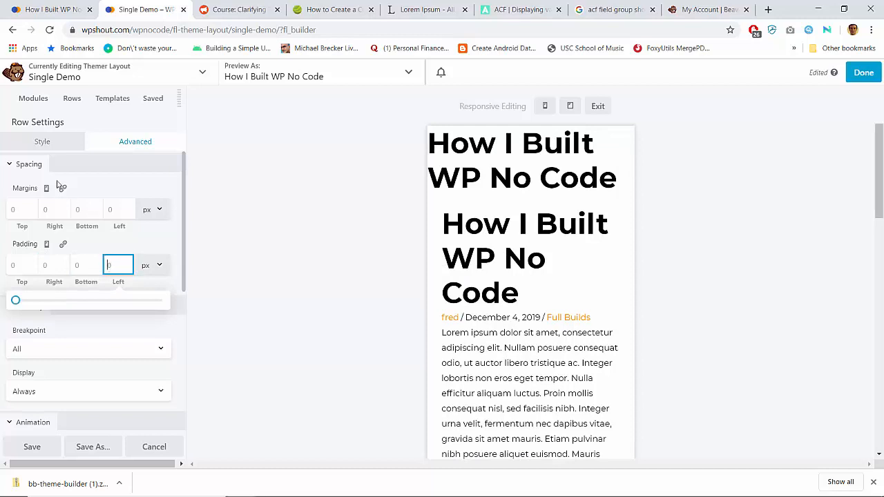
click(48, 246)
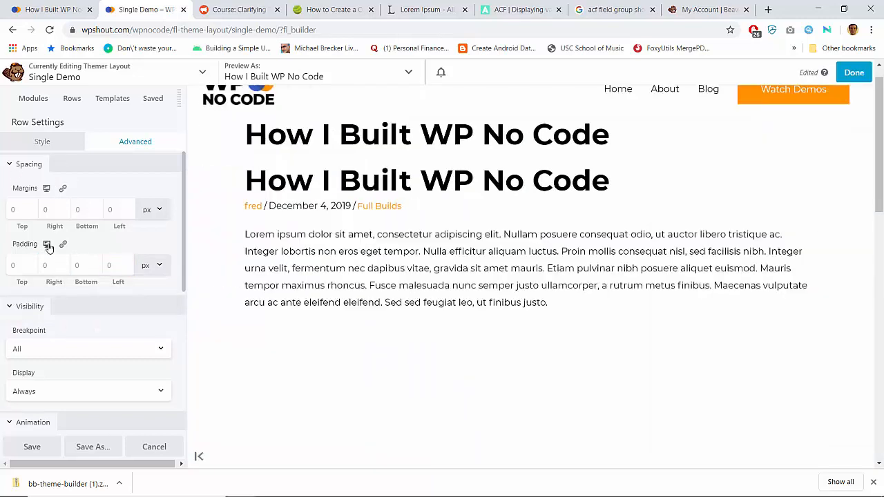
Add the Featured Image module from the Themer Modules group above the title in the first row
click(31, 98)
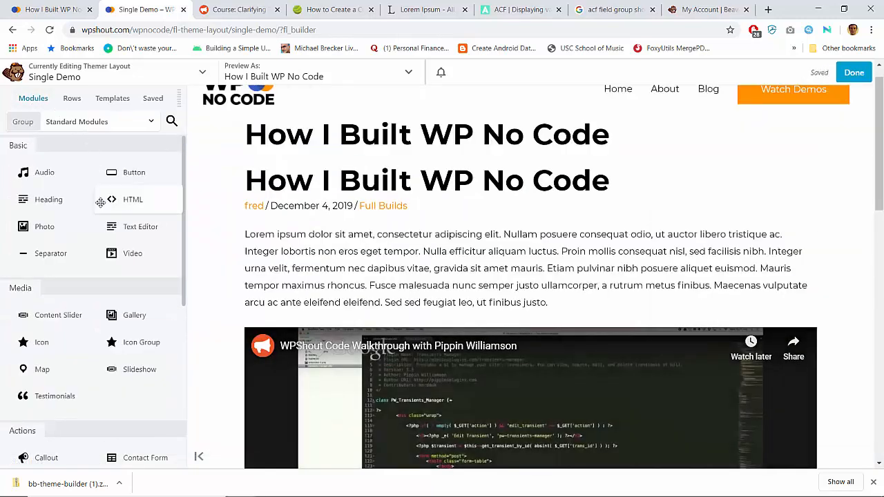
scroll(105, 220, down, 5)
scroll(106, 219, up, 5)
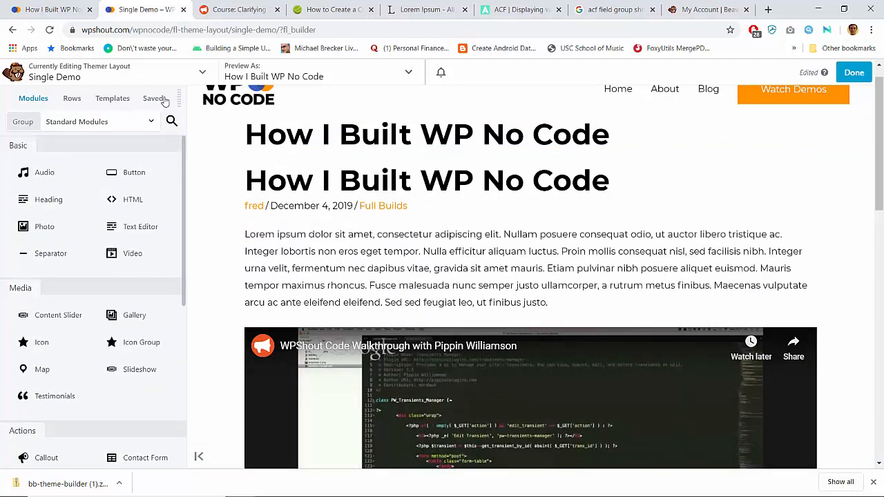
click(152, 122)
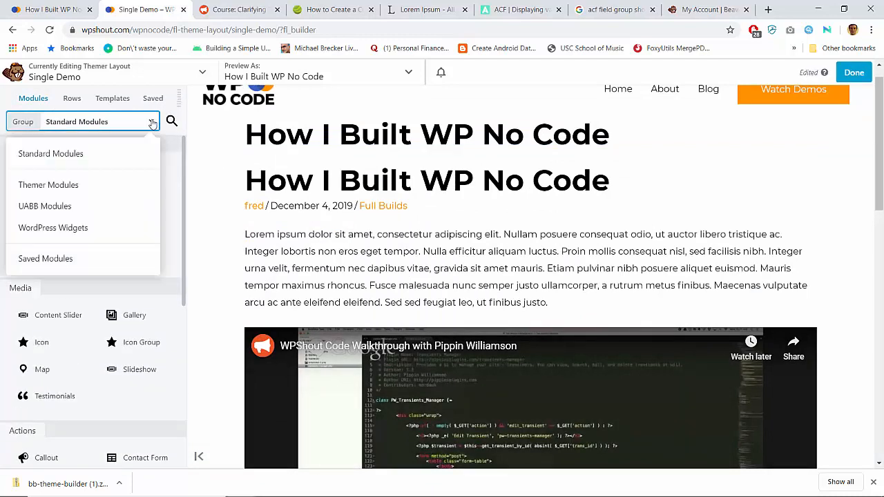
click(70, 186)
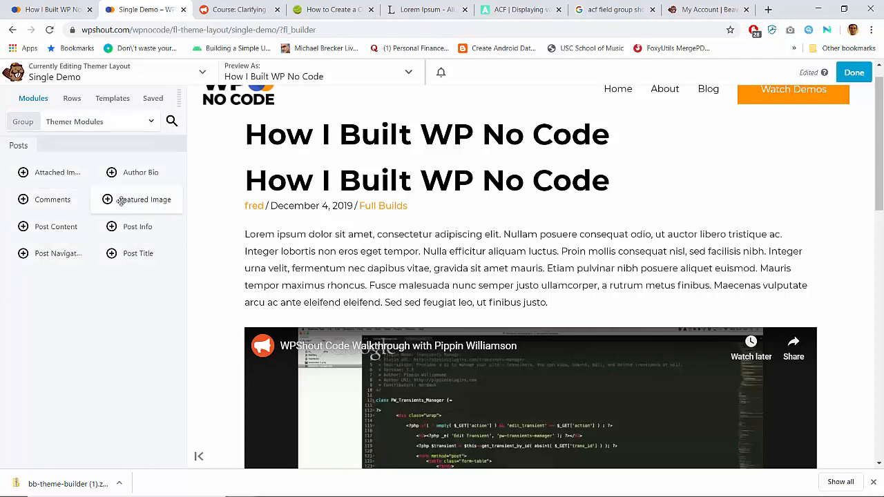
drag(118, 200, 241, 148)
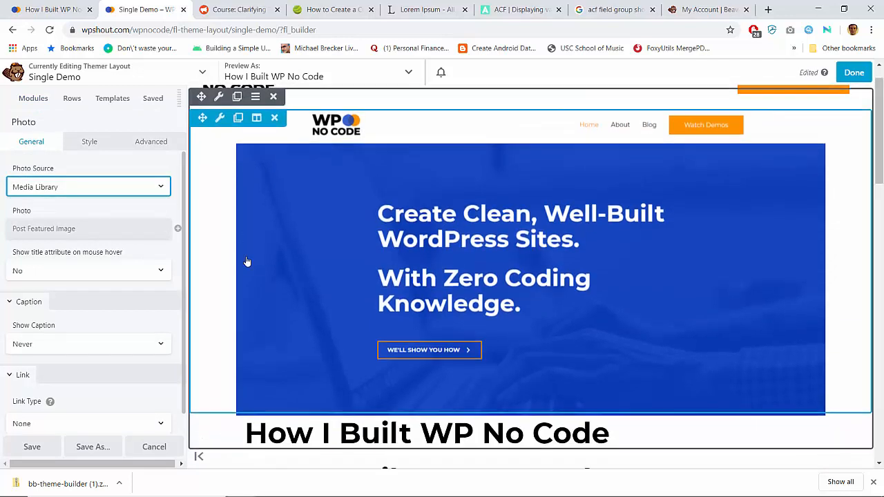
scroll(105, 256, down, 1)
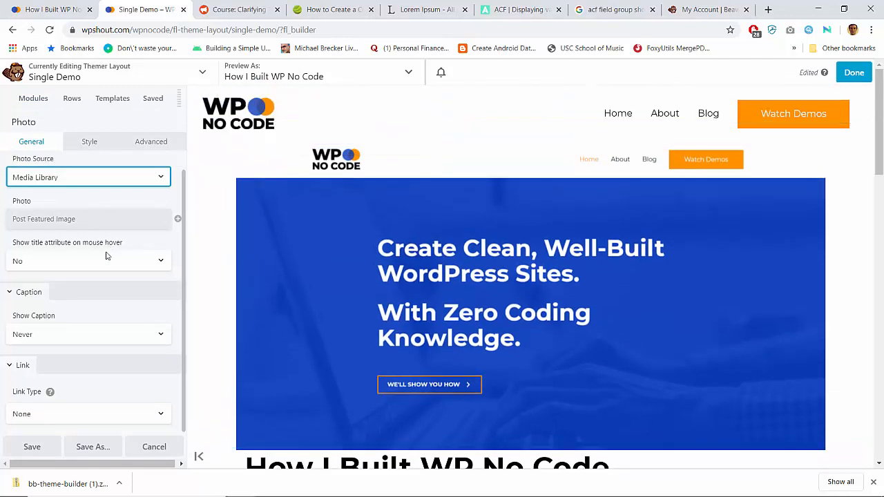
scroll(106, 256, up, 1)
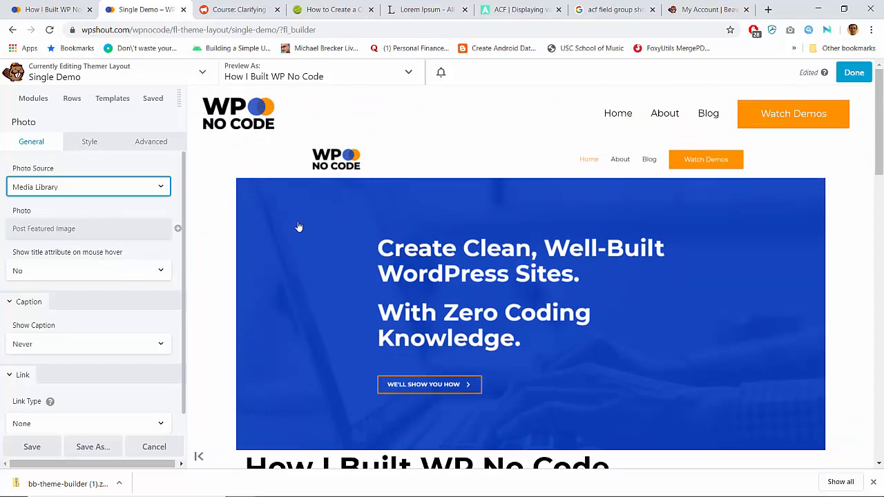
Delete the duplicate post title module below the featured image and remove the empty column it leaves
scroll(371, 261, down, 3)
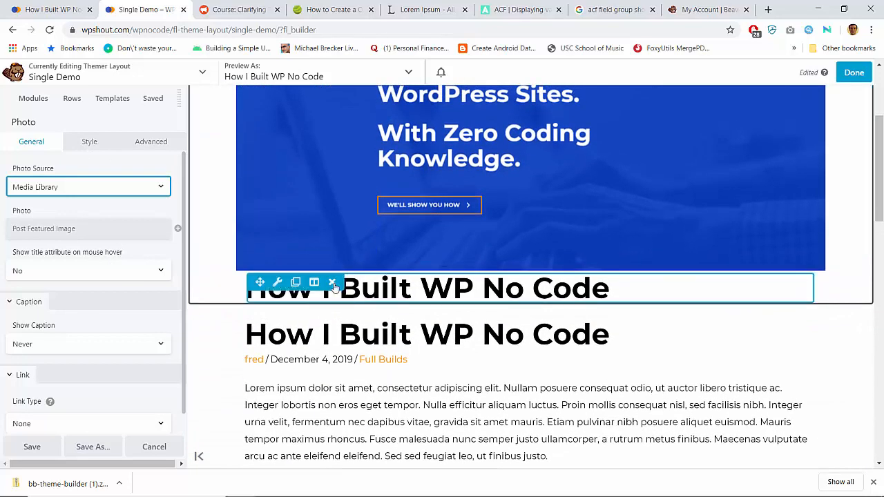
click(332, 284)
key(Return)
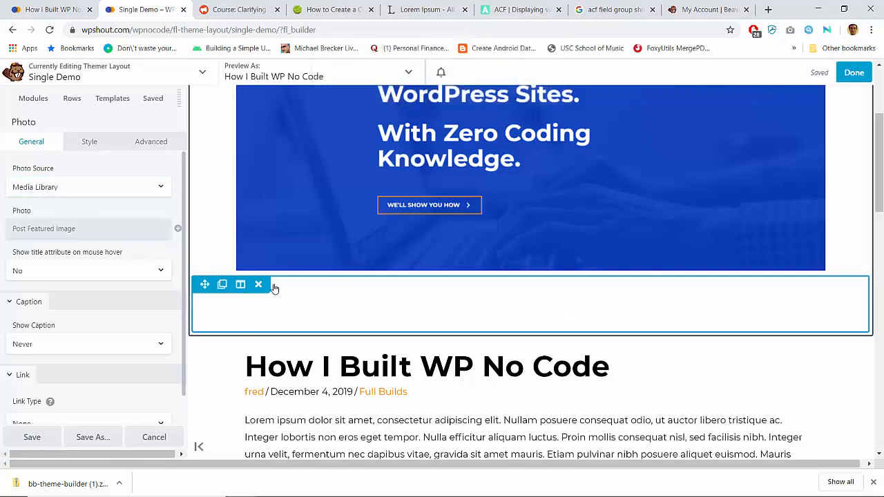
click(260, 285)
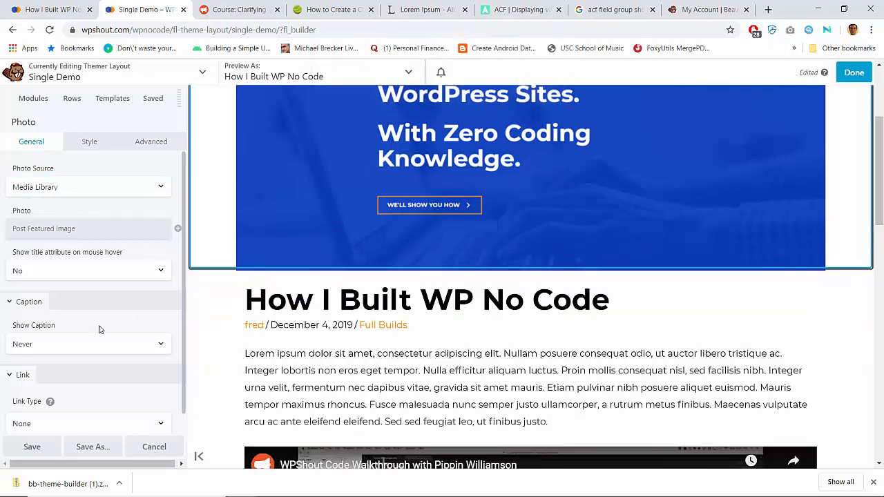
Move the featured image module down into the post content row and delete the emptied first row
scroll(299, 166, up, 5)
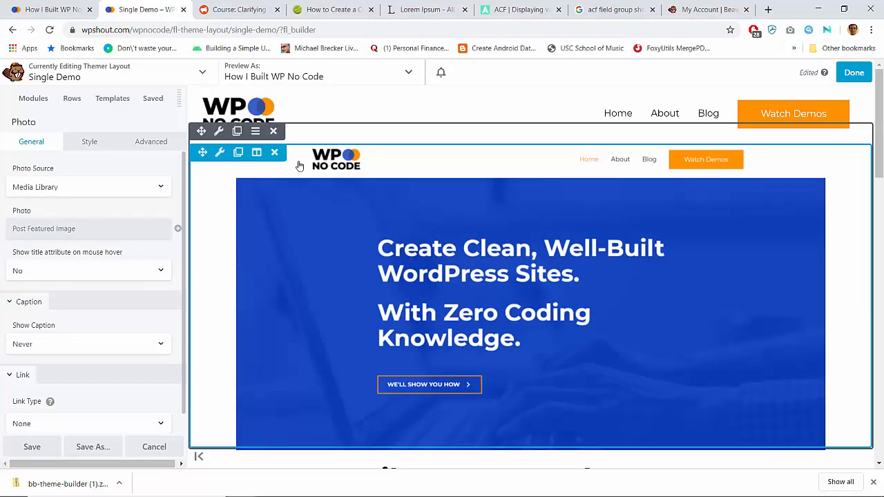
click(220, 153)
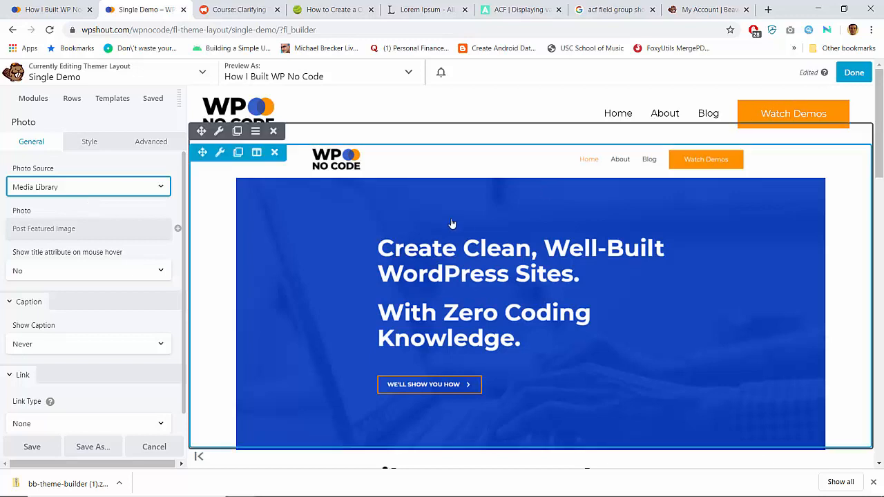
click(219, 133)
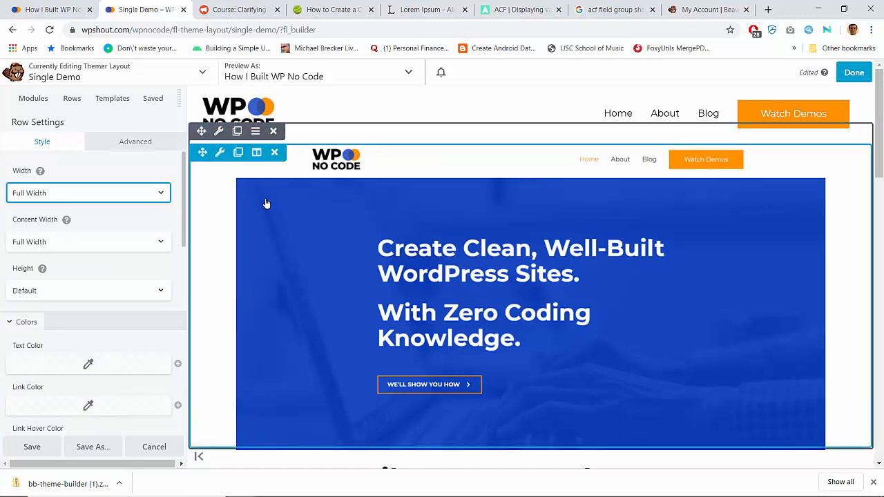
drag(204, 152, 292, 182)
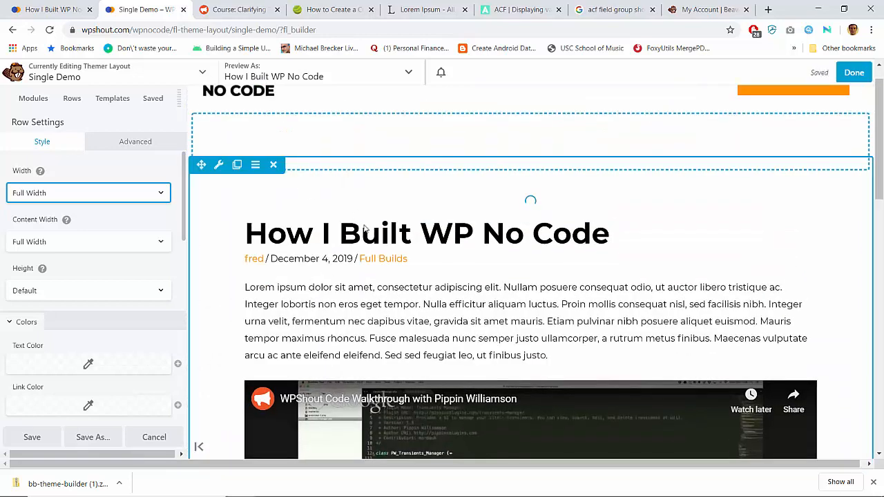
scroll(367, 241, up, 1)
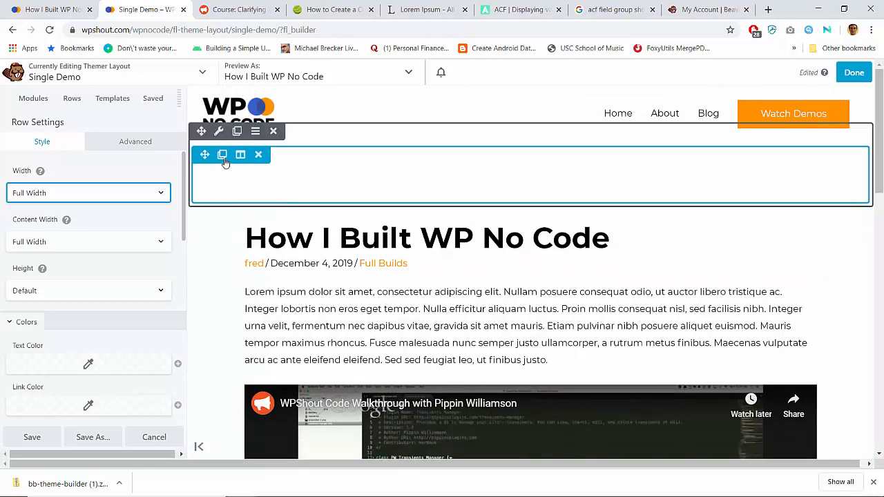
click(276, 133)
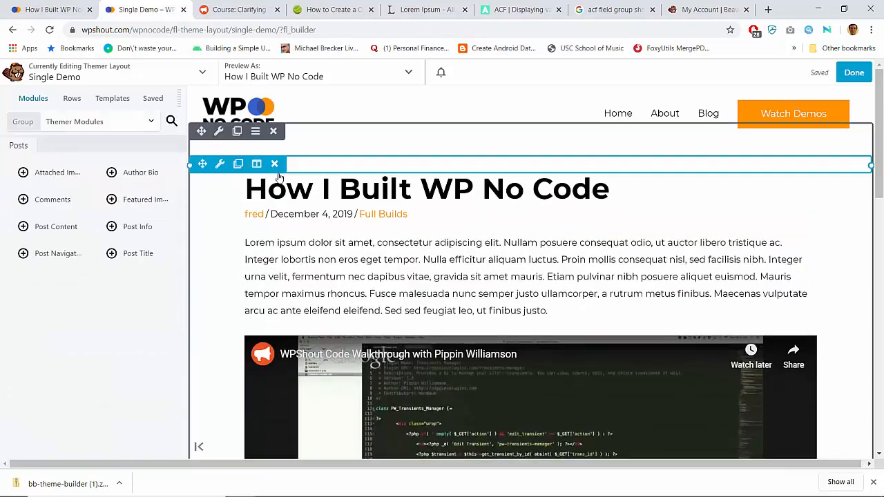
Add a Featured Image module directly above the post title, and delete the earlier full-width image module along with its column
drag(129, 200, 315, 276)
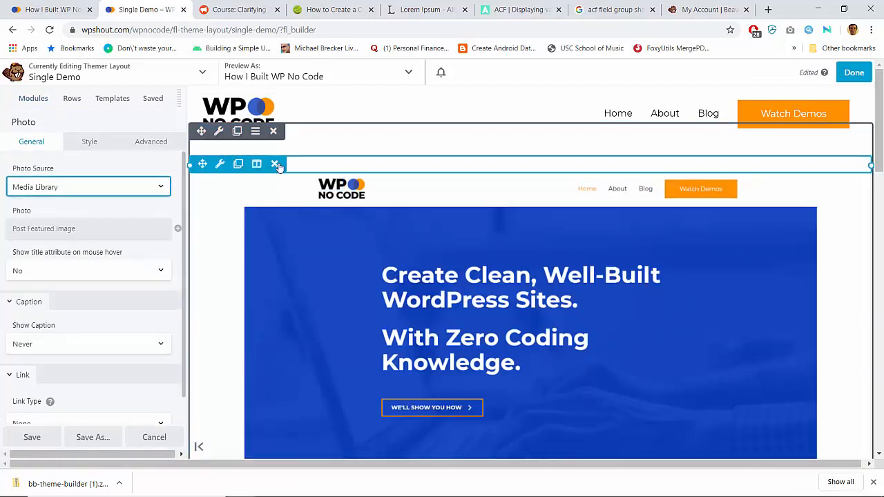
click(275, 164)
key(Return)
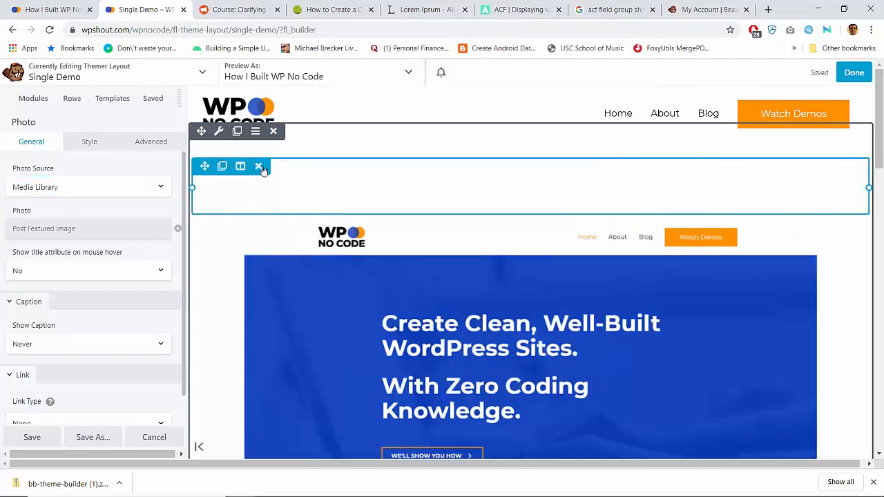
click(260, 166)
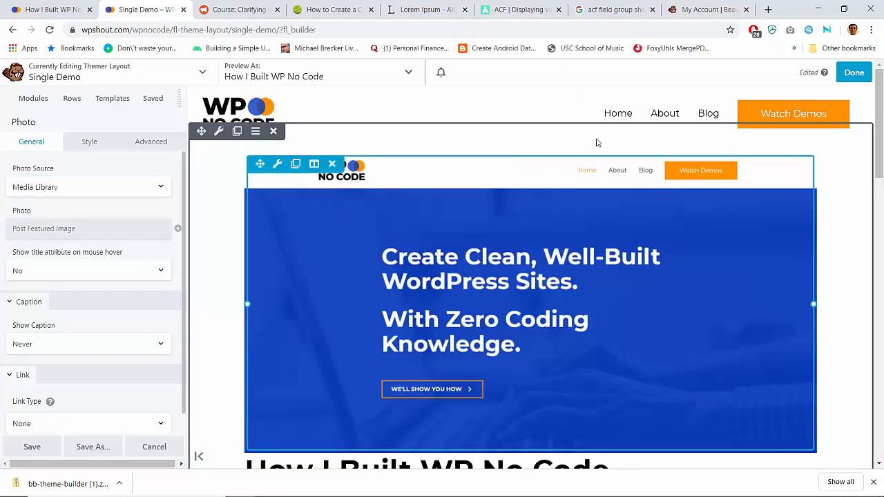
Publish the Single Demo layout and review the published page down to the comment form and footer
click(854, 72)
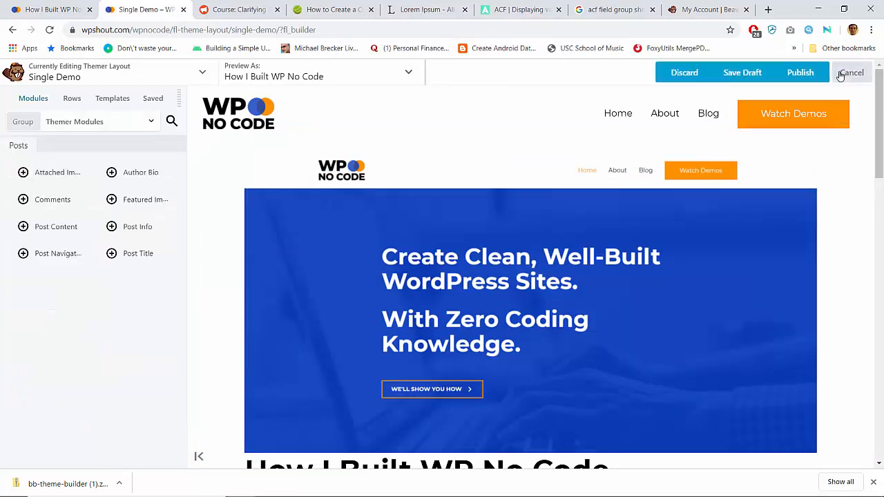
click(799, 72)
scroll(424, 279, down, 5)
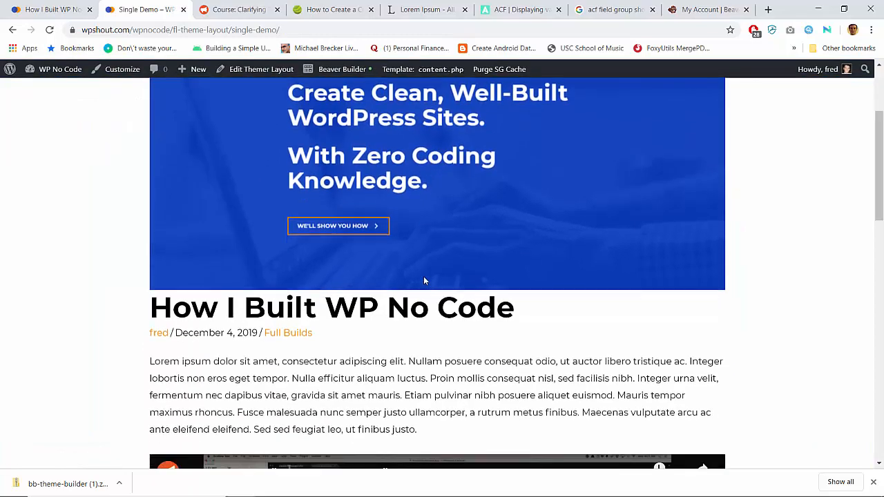
scroll(424, 279, down, 10)
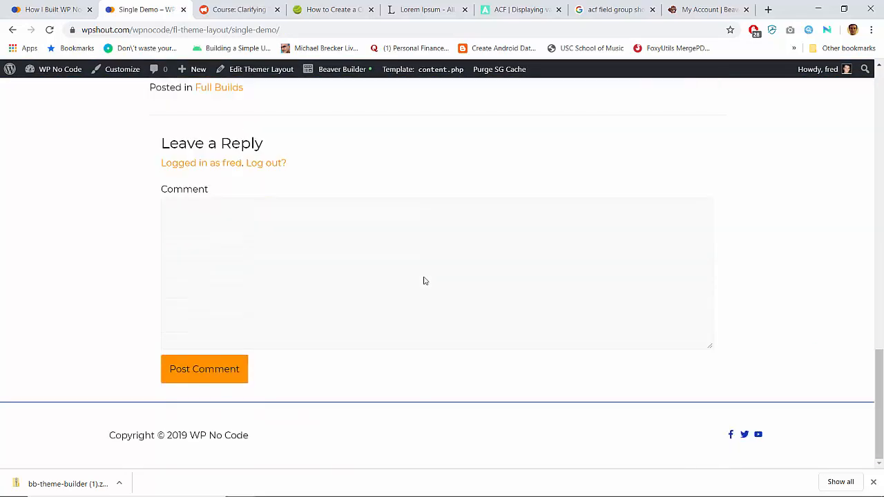
scroll(424, 279, up, 15)
scroll(424, 276, down, 15)
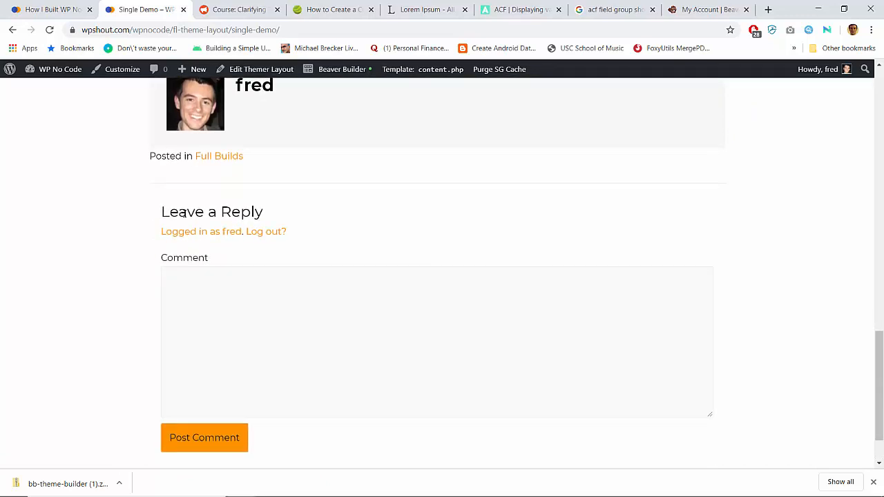
scroll(184, 213, down, 1)
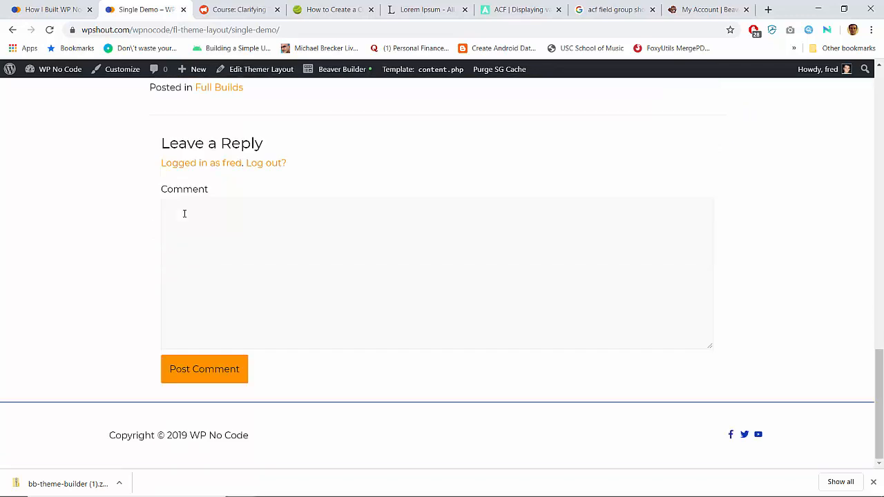
Reopen the layout in Beaver Builder and move the comments module out of the content column into a full-width column below it
click(343, 70)
scroll(284, 251, up, 2)
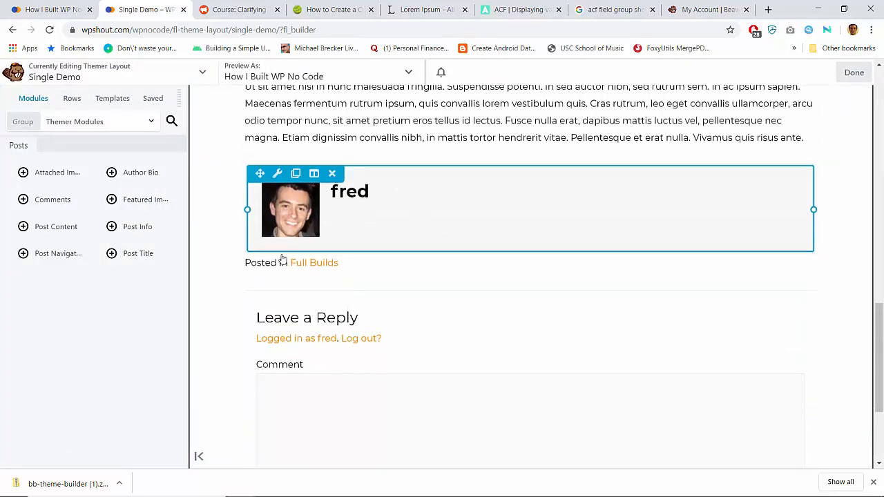
drag(255, 284, 257, 385)
scroll(310, 387, down, 4)
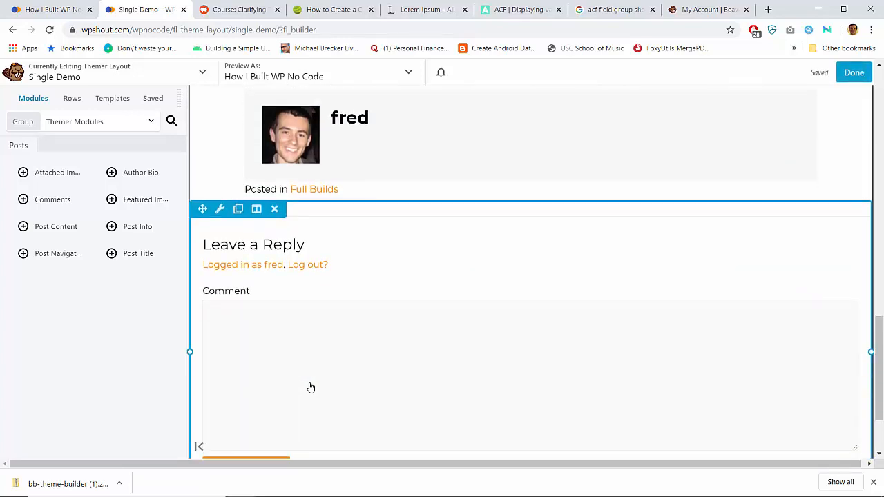
scroll(310, 386, up, 1)
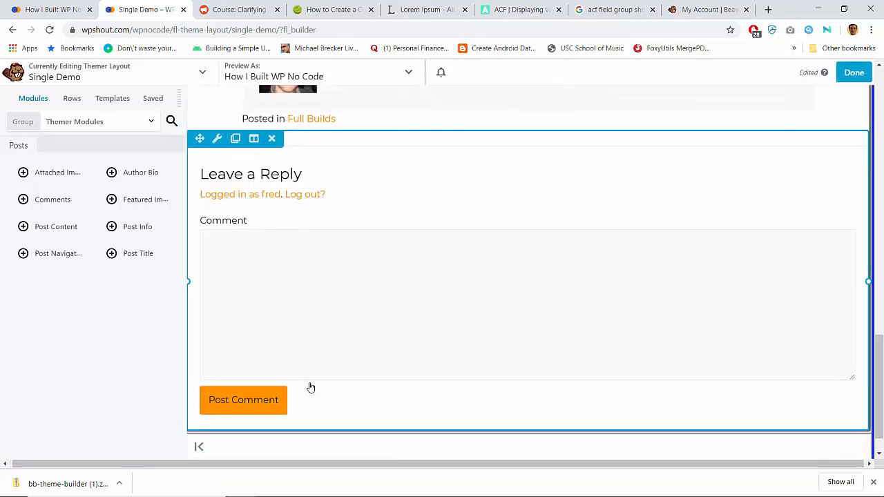
Open the Comments module's settings and examine its spacing, visibility and animation options
click(219, 140)
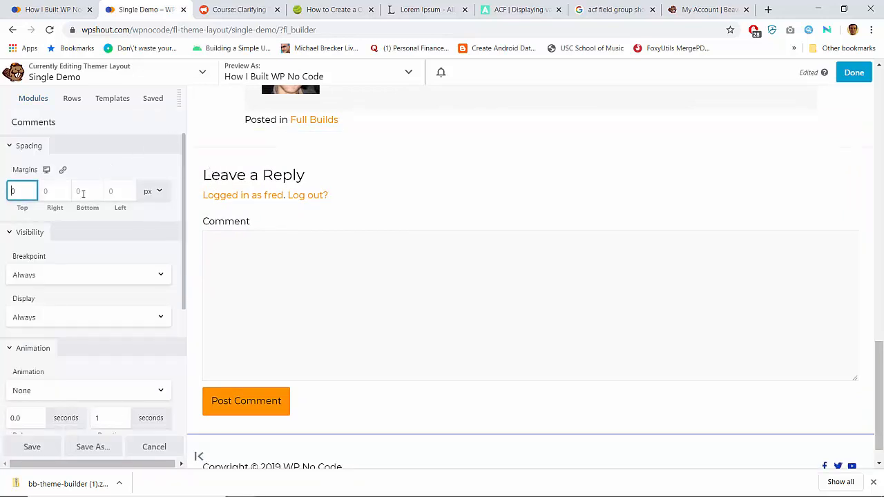
scroll(72, 259, down, 2)
scroll(72, 261, up, 2)
click(44, 103)
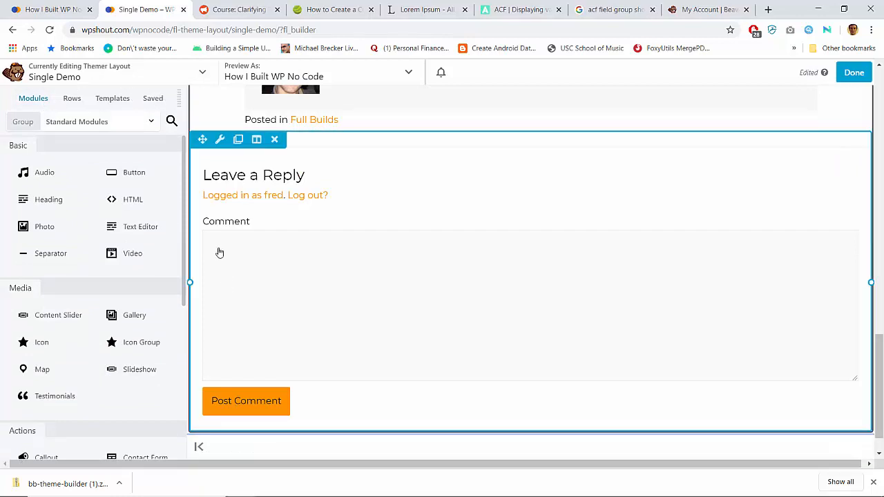
click(220, 140)
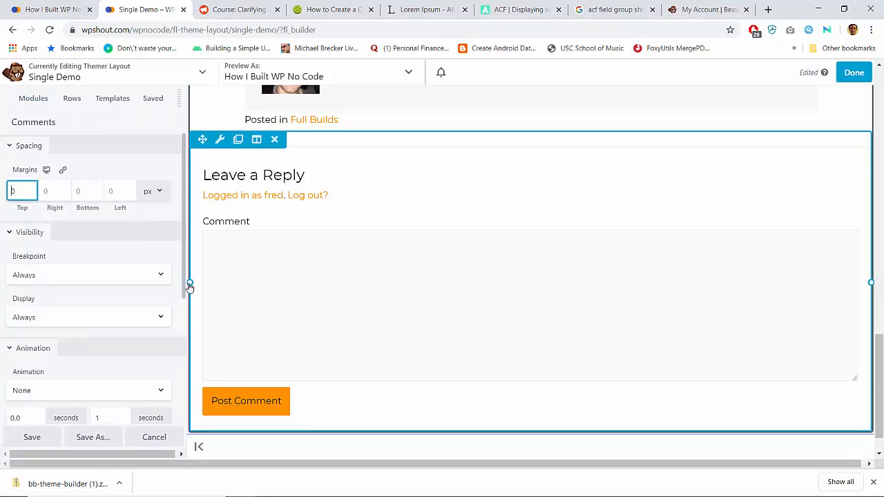
drag(192, 261, 287, 270)
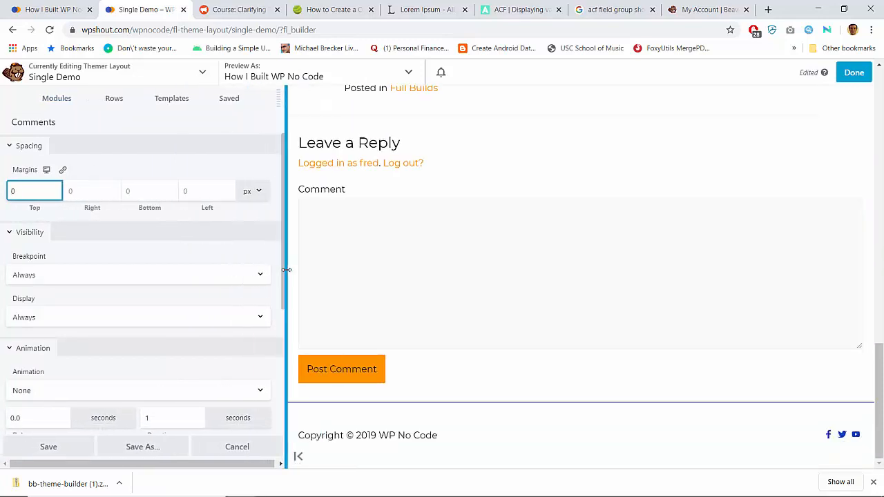
scroll(369, 252, up, 1)
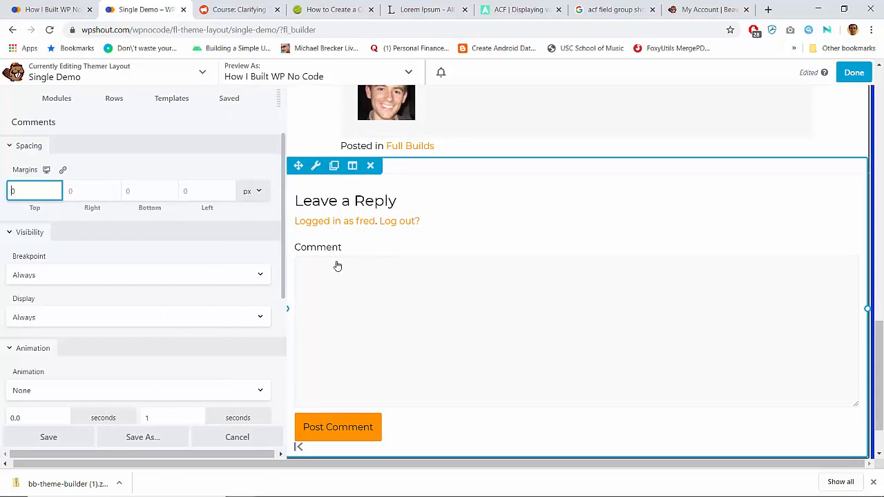
drag(284, 263, 147, 248)
Move the Comments module back into the narrower content column, directly below the "Posted in" line
drag(200, 243, 275, 298)
scroll(235, 389, down, 3)
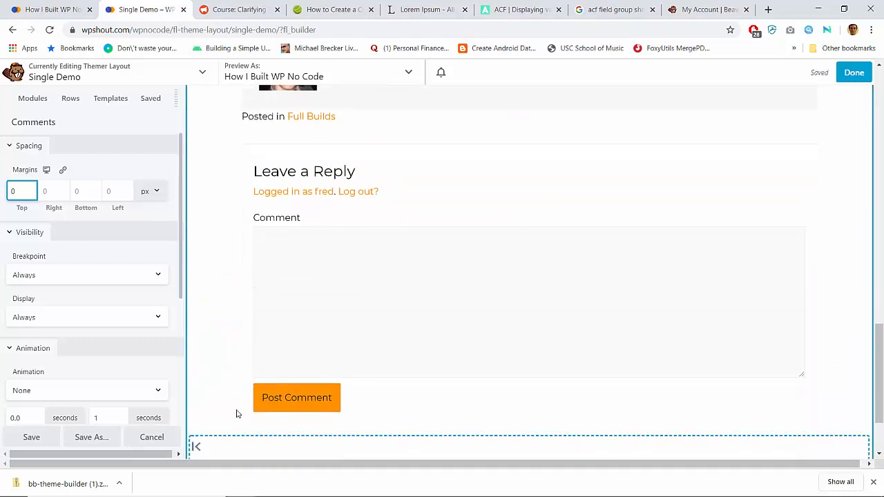
scroll(237, 412, down, 2)
click(254, 342)
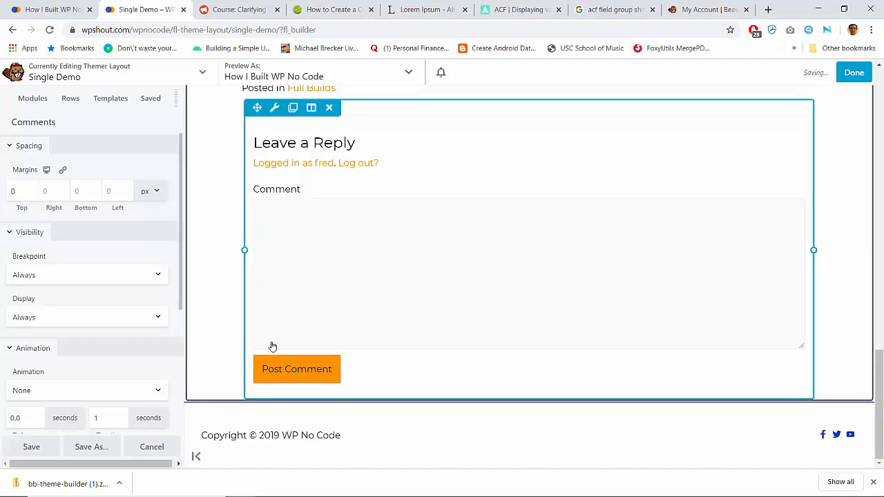
Try right and left margins of -10 px on the Comments module
scroll(311, 311, up, 1)
click(276, 205)
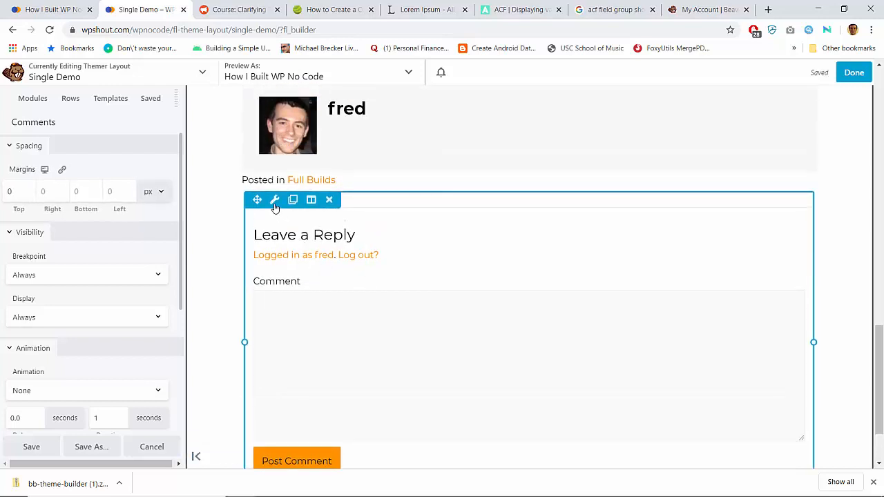
scroll(75, 276, down, 3)
scroll(75, 276, up, 3)
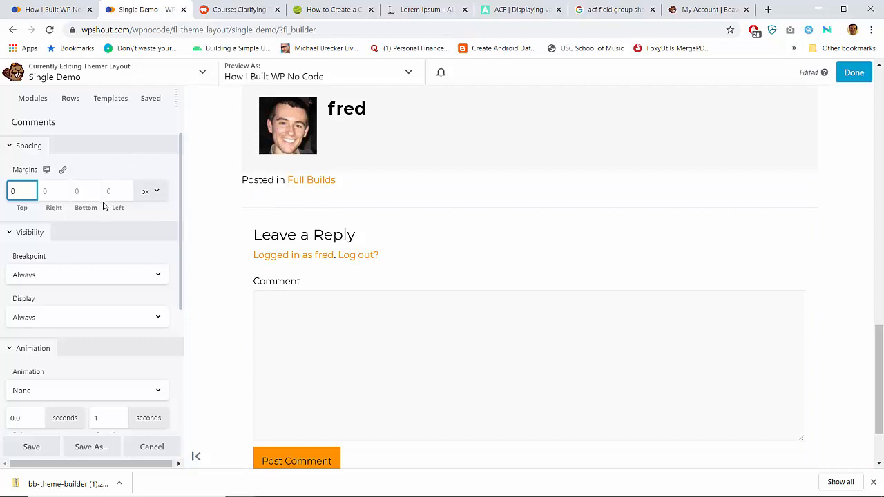
click(51, 199)
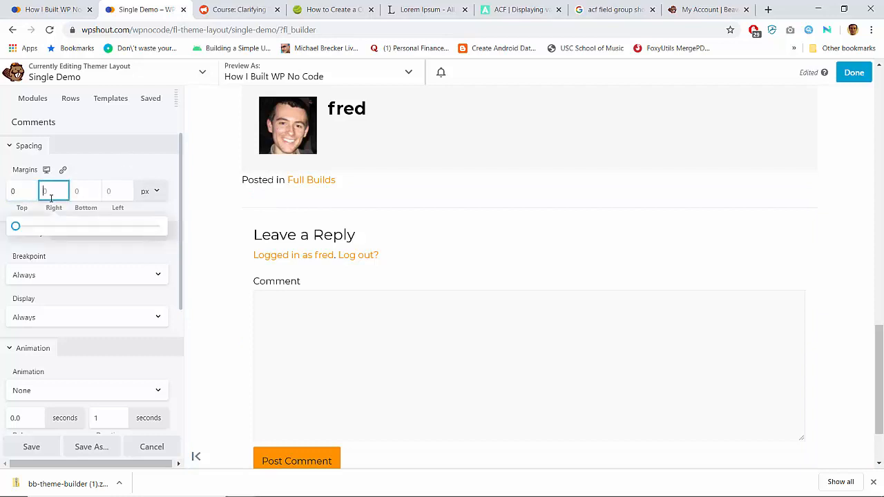
text(-10)
key(Tab)
key(Tab)
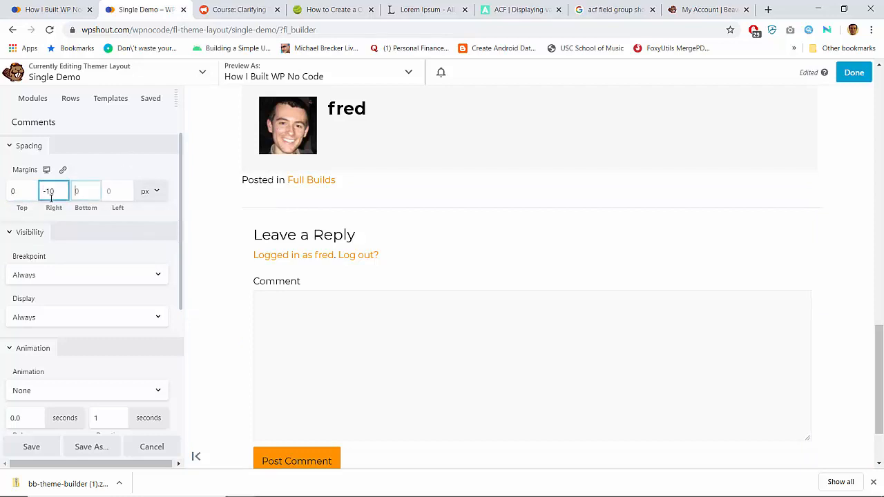
text(-10)
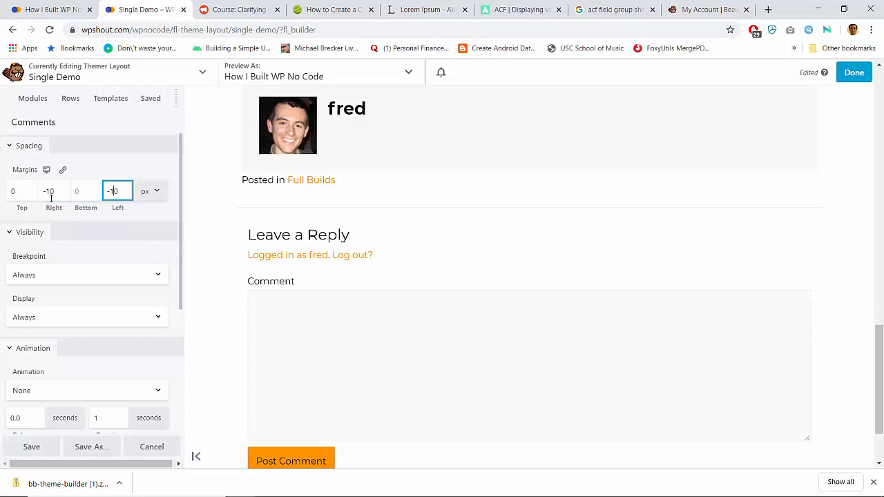
Try a left margin of -20 px on the Comments module, and clear its left and right margins
key(BackSpace)
key(BackSpace)
text(20)
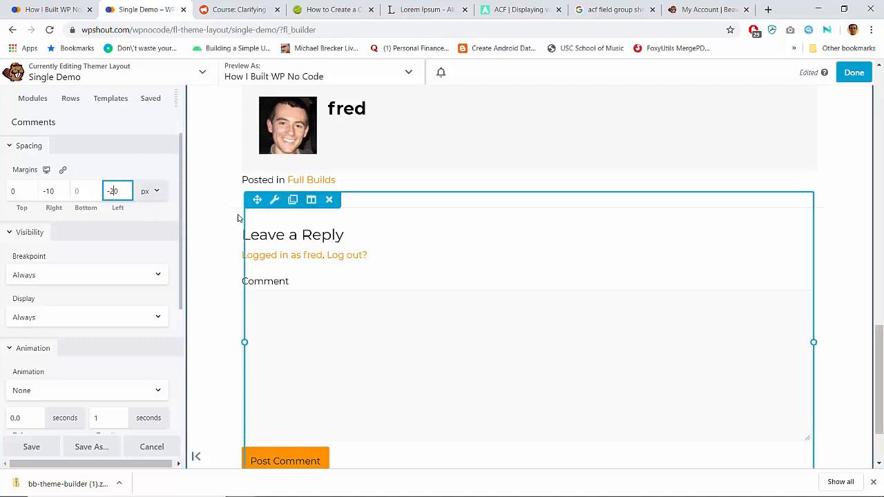
key(BackSpace)
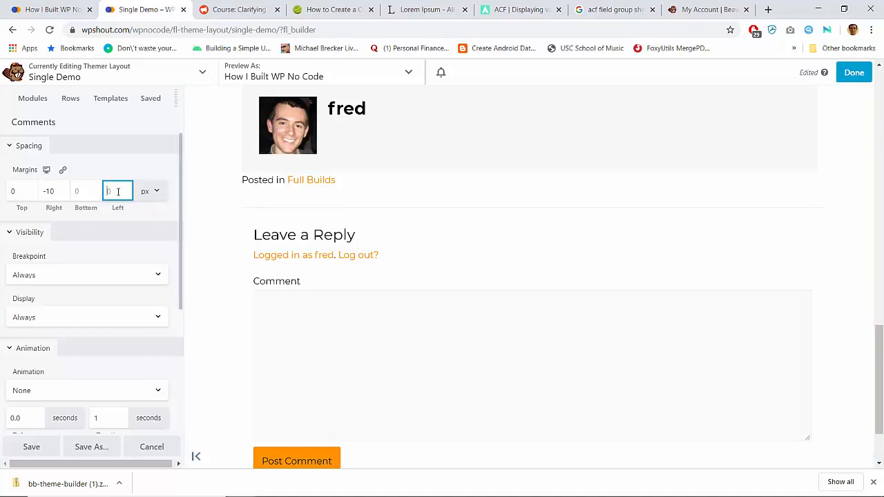
double_click(51, 194)
key(BackSpace)
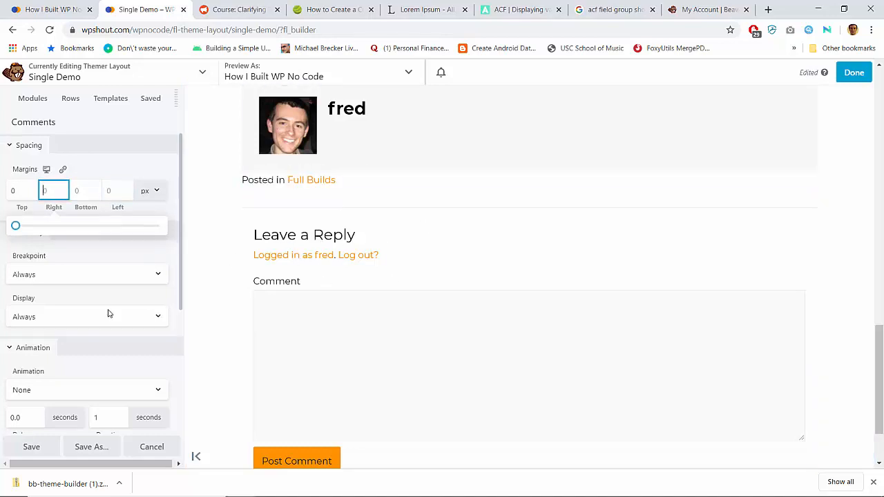
Delete the "Posted in" category module and the author box module between the post content and the comments
scroll(452, 197, up, 1)
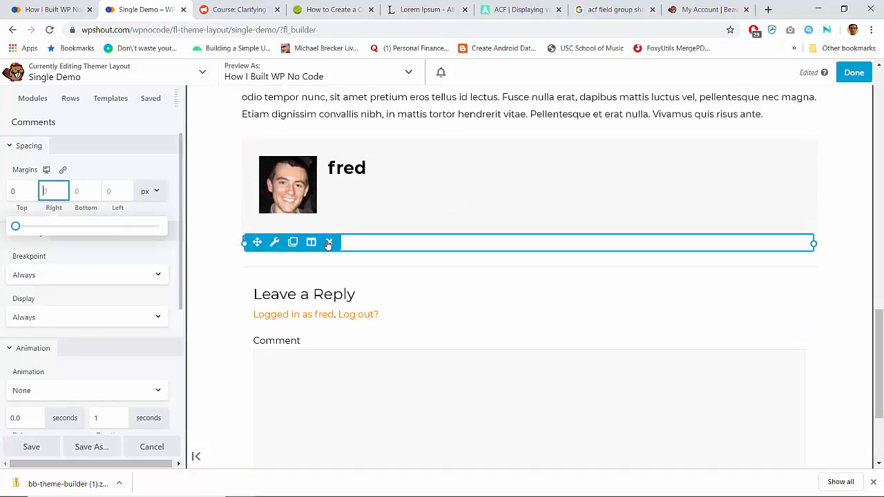
click(329, 242)
key(Return)
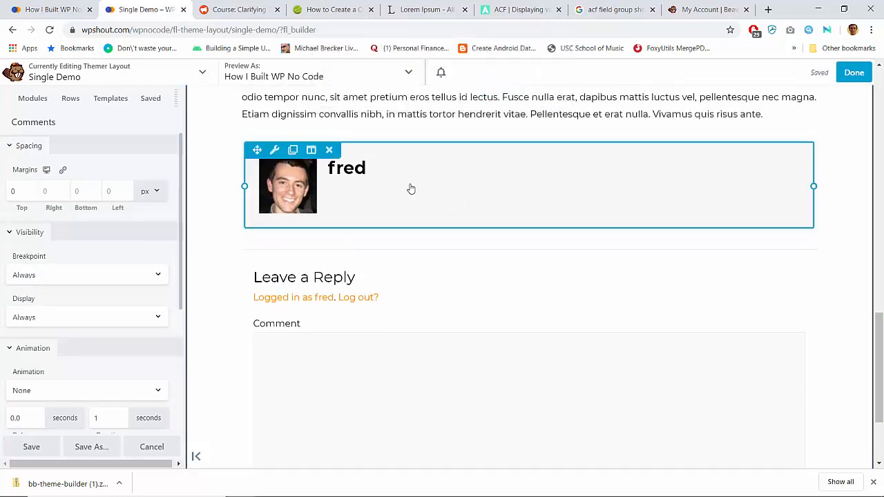
scroll(410, 188, up, 2)
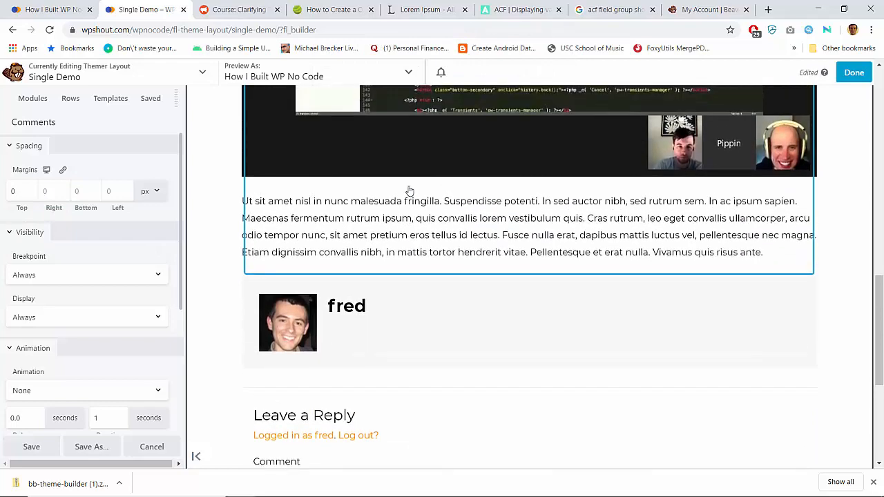
click(330, 291)
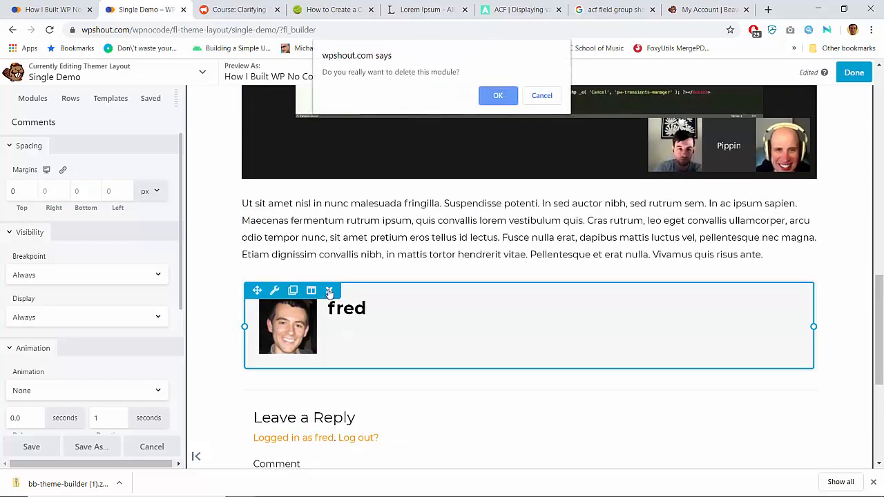
key(Return)
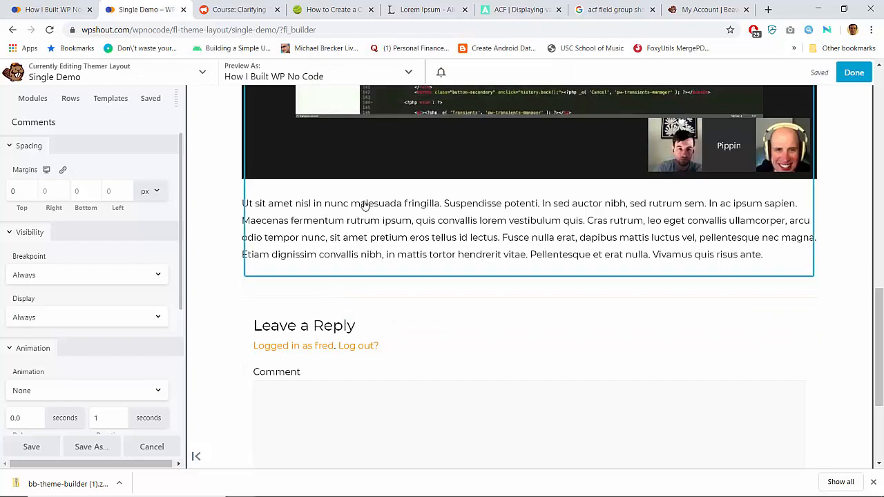
Set the top margin of the post title heading below the featured image to 40 px
scroll(379, 232, up, 15)
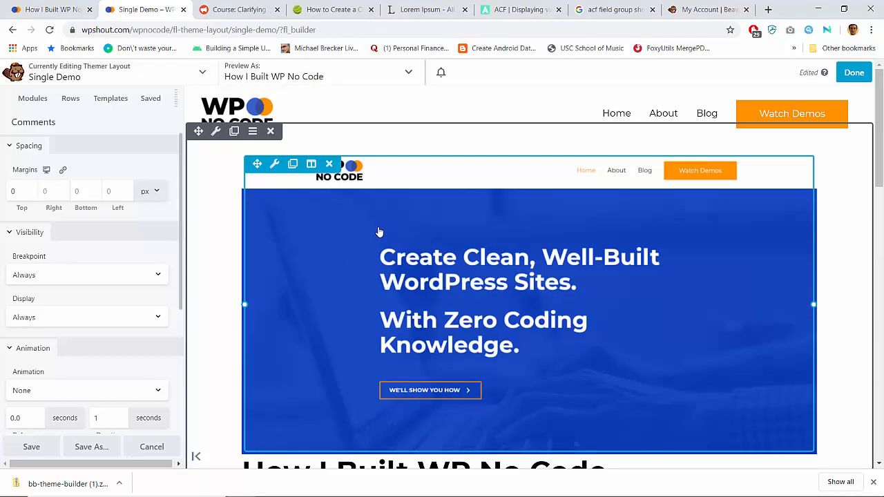
scroll(378, 231, up, 2)
scroll(379, 232, down, 4)
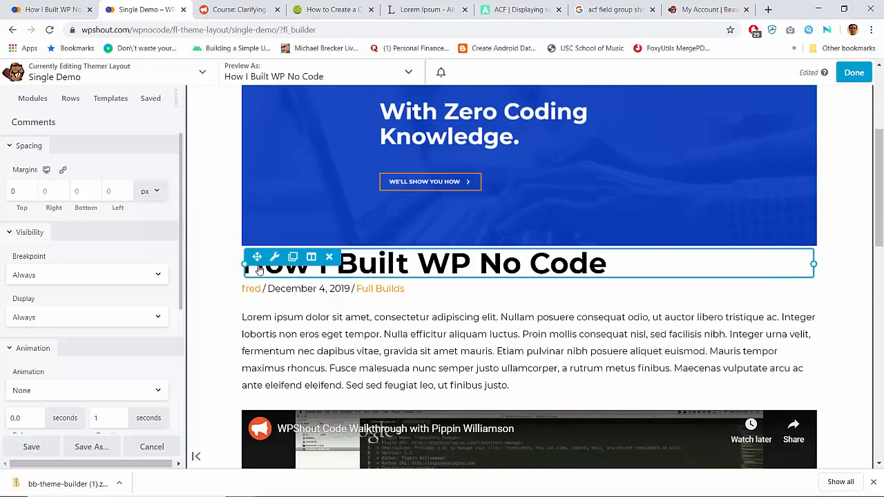
click(275, 258)
scroll(303, 152, up, 4)
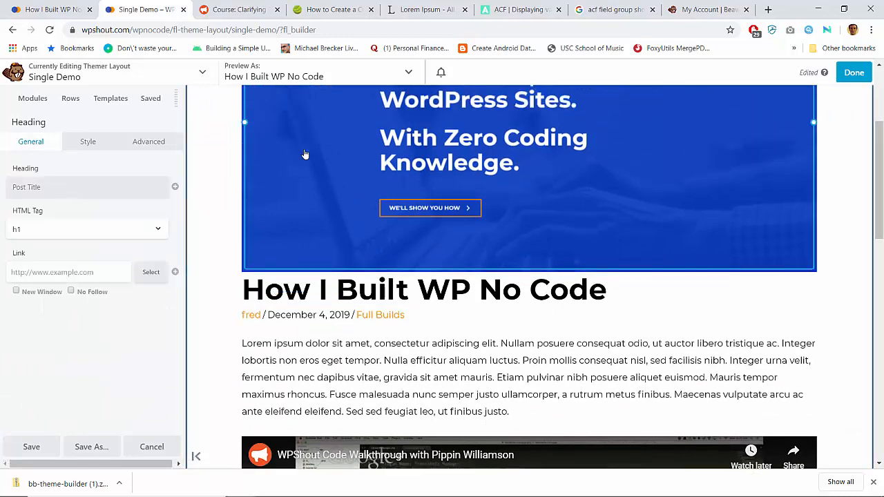
key(XF86MonBrightnessUp)
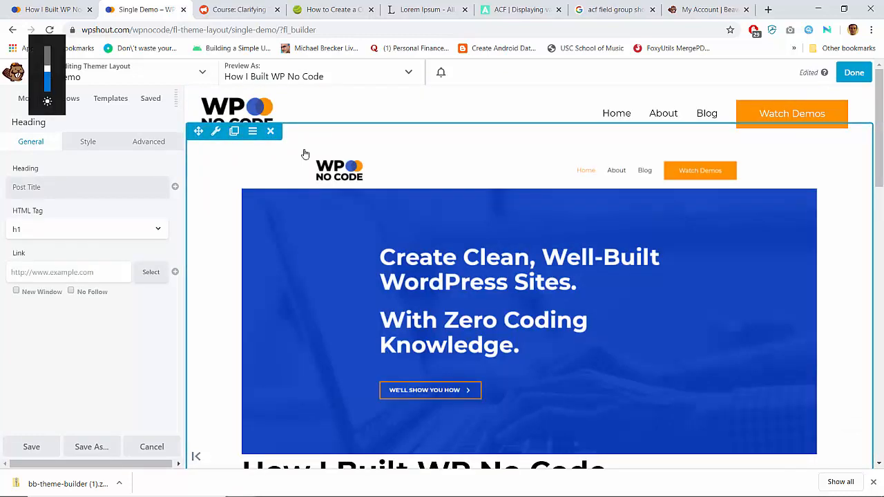
scroll(288, 314, down, 3)
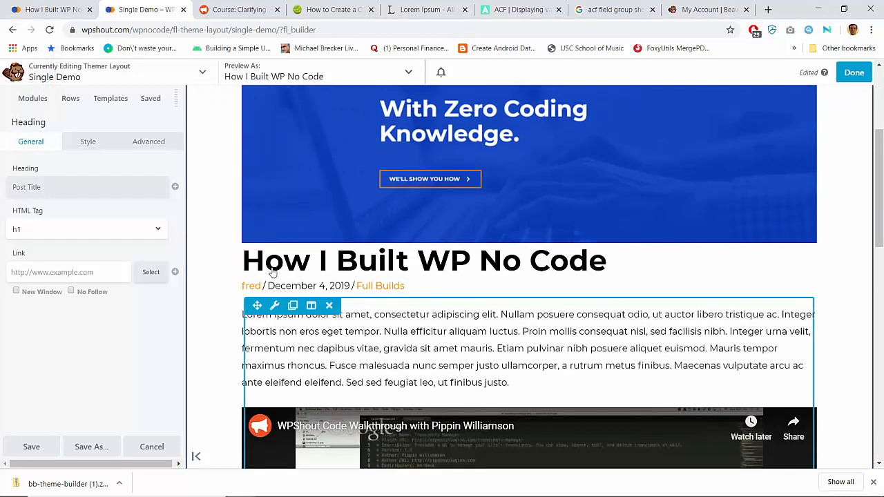
click(148, 141)
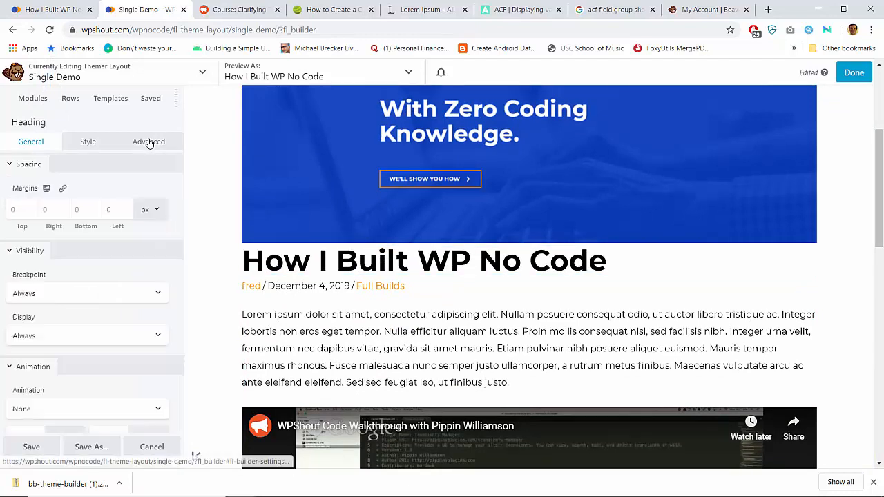
click(19, 209)
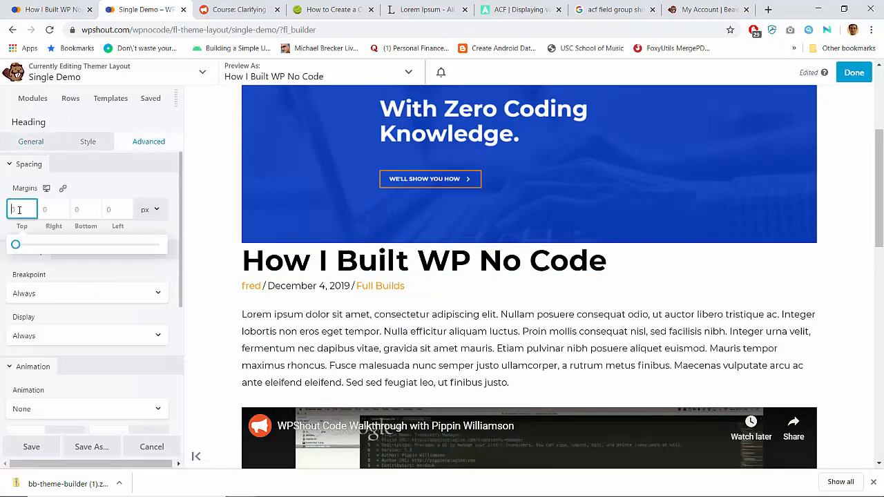
text(20)
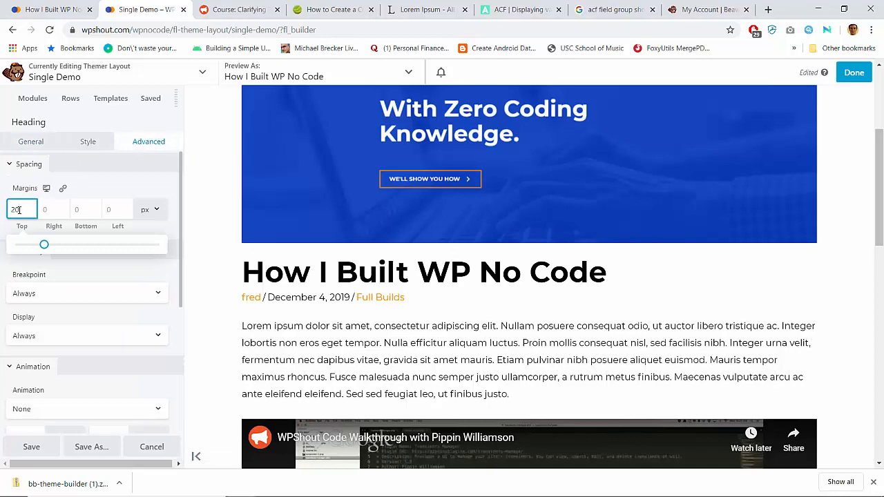
key(BackSpace)
text(4)
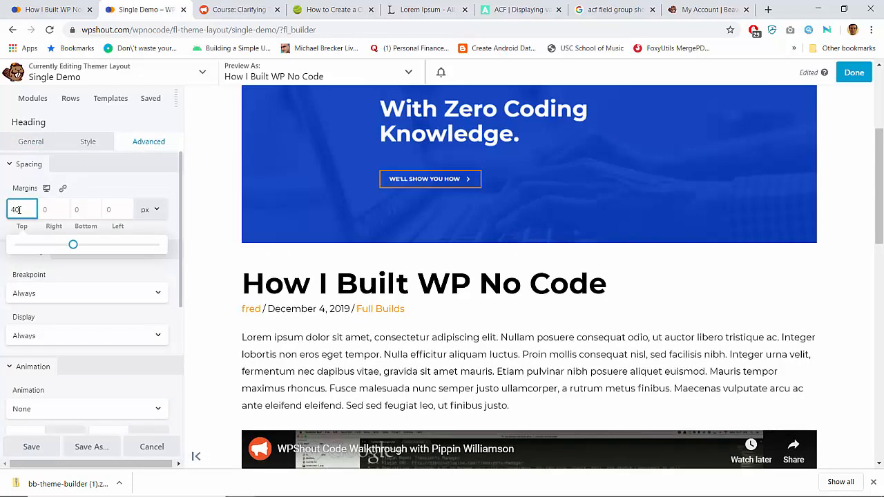
Check the title spacing below the featured image and publish the layout changes
scroll(280, 198, up, 3)
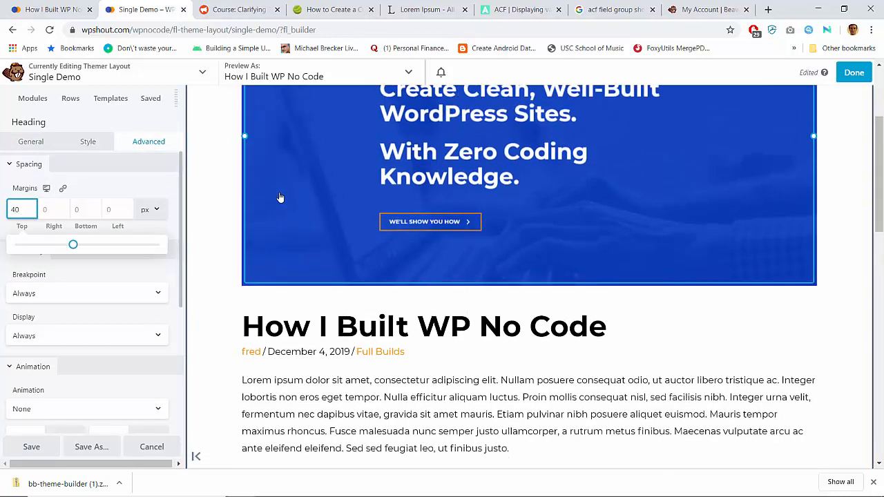
scroll(280, 198, down, 3)
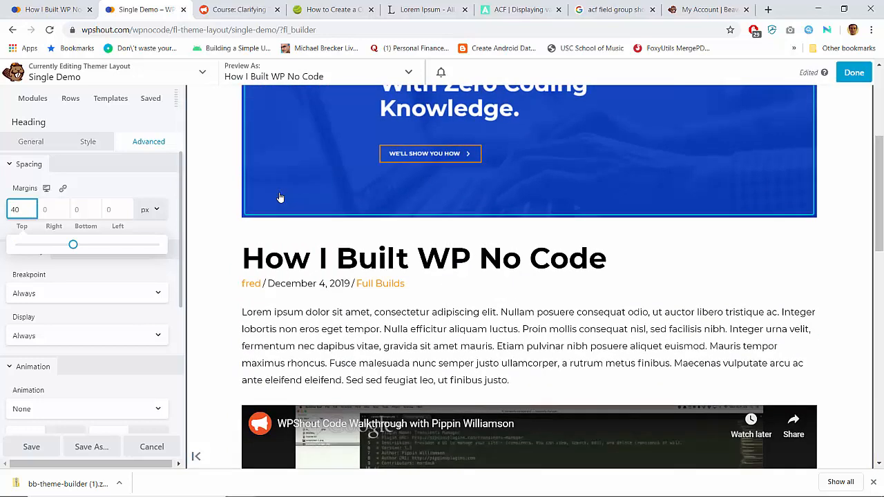
scroll(281, 198, up, 3)
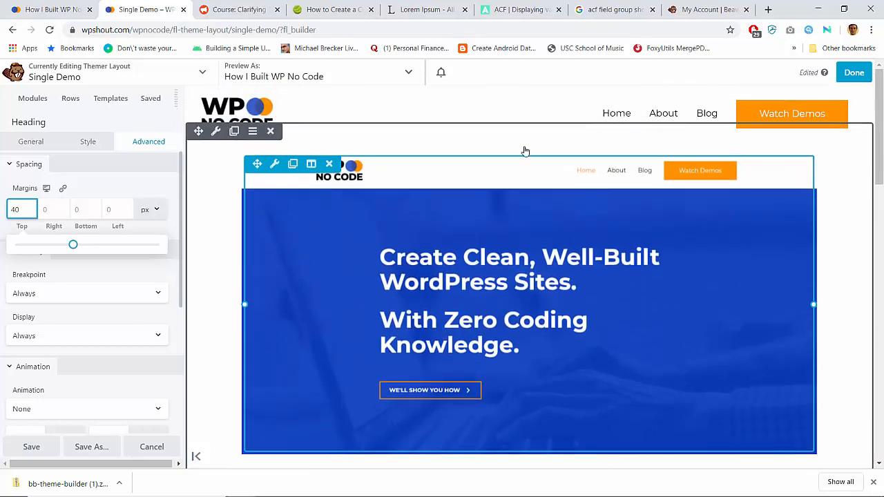
click(854, 72)
click(799, 72)
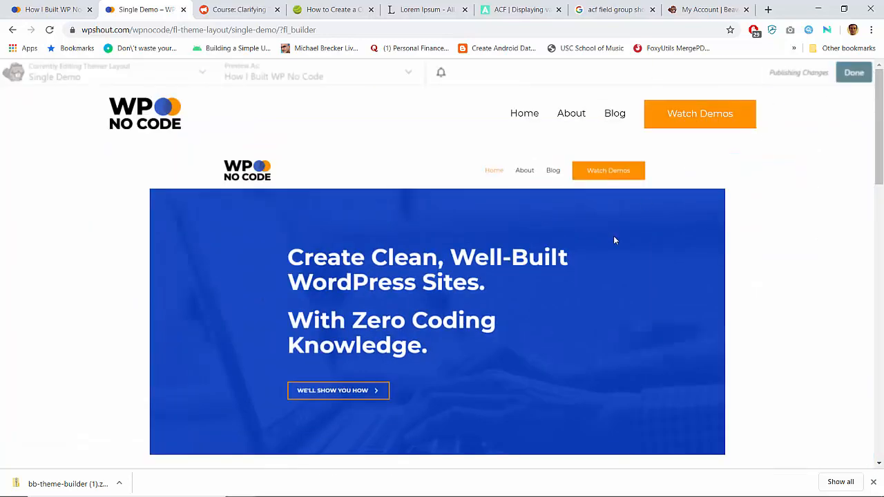
Review the published Single Demo page from top to bottom, and briefly visit the site's homepage before returning to it
scroll(614, 241, down, 10)
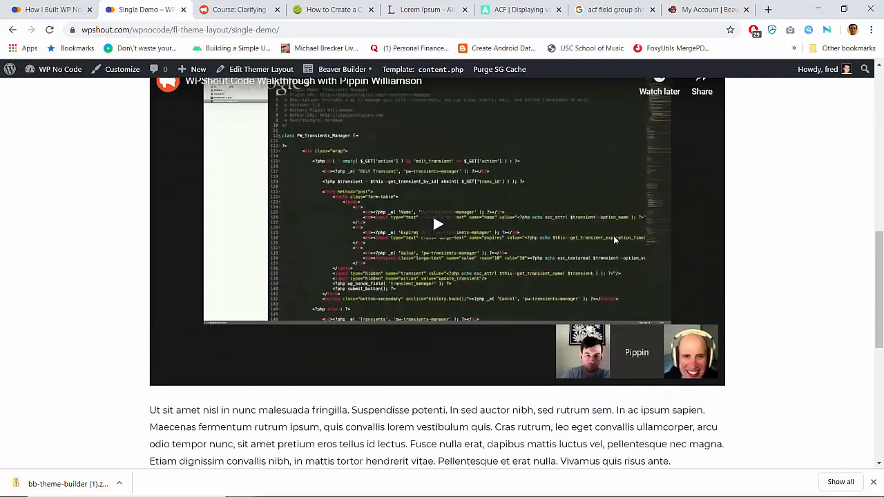
scroll(614, 239, up, 5)
scroll(613, 239, down, 6)
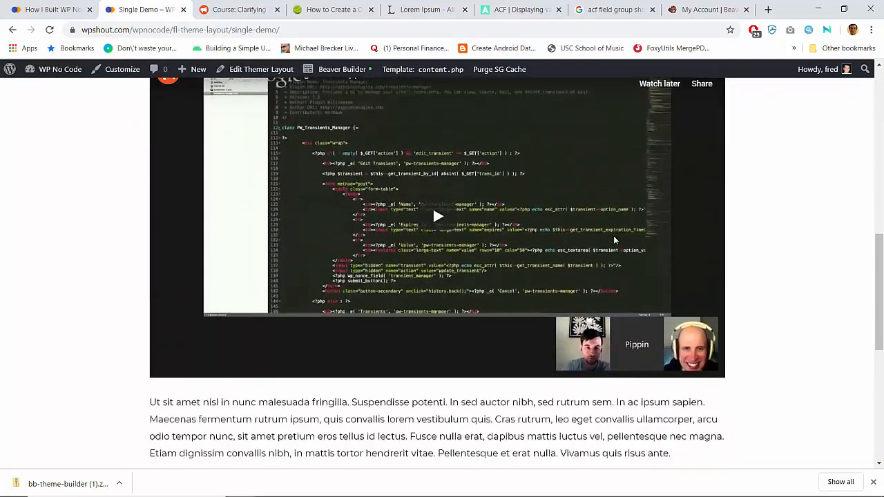
scroll(615, 241, down, 4)
scroll(614, 240, up, 15)
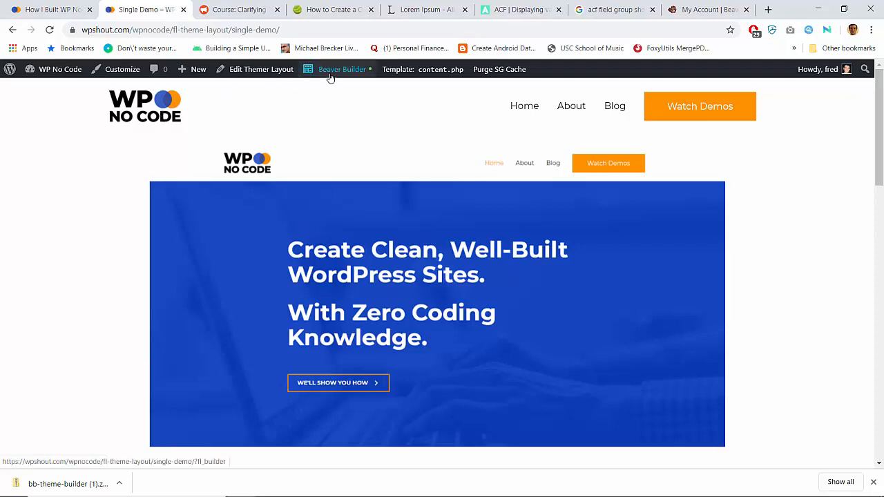
click(142, 114)
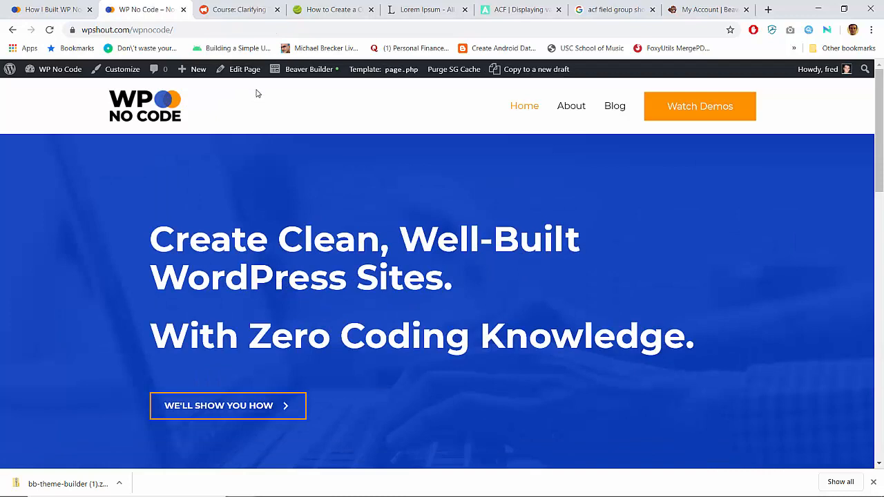
key(alt+Left)
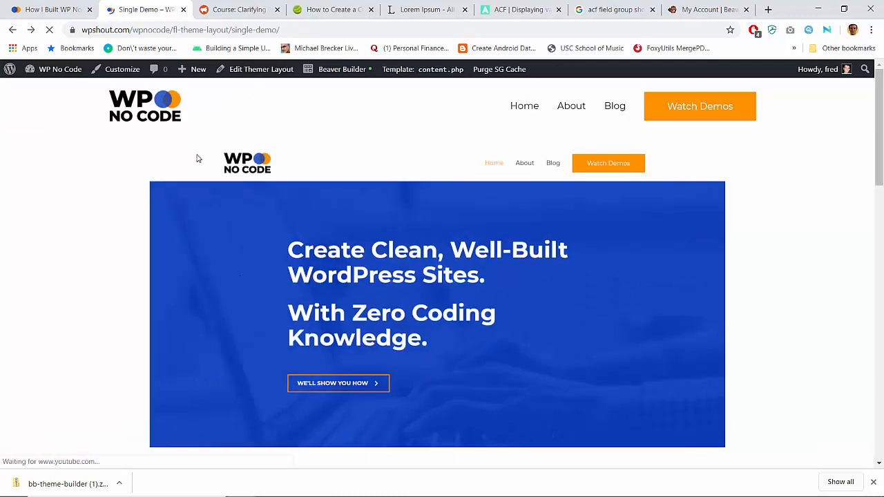
Reopen the Single Demo layout for editing, look over the featured image row's style settings, and leave the editor
click(331, 69)
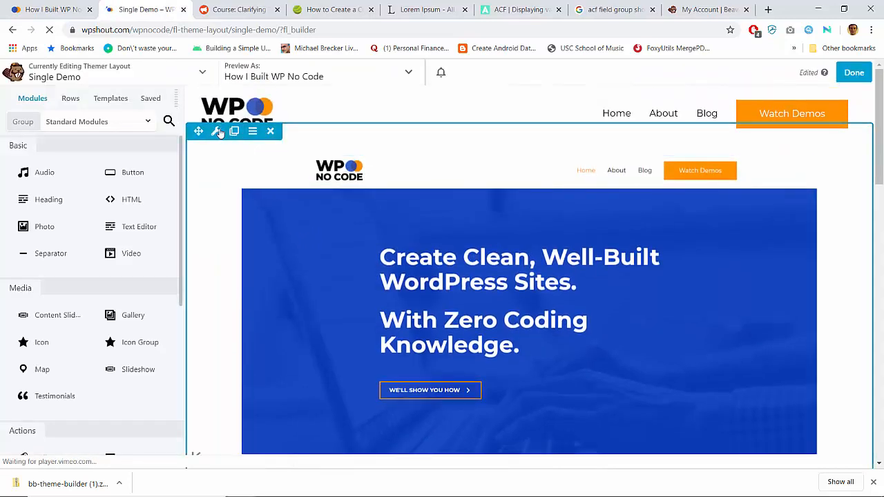
click(217, 132)
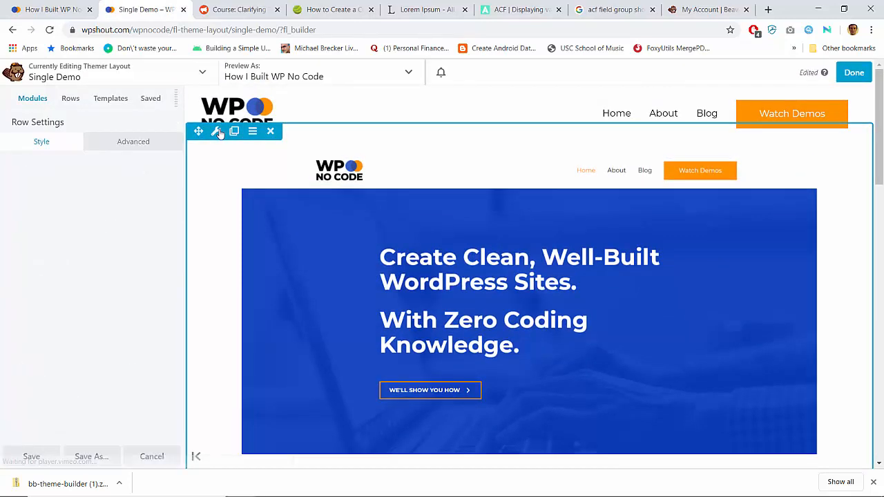
scroll(90, 319, down, 6)
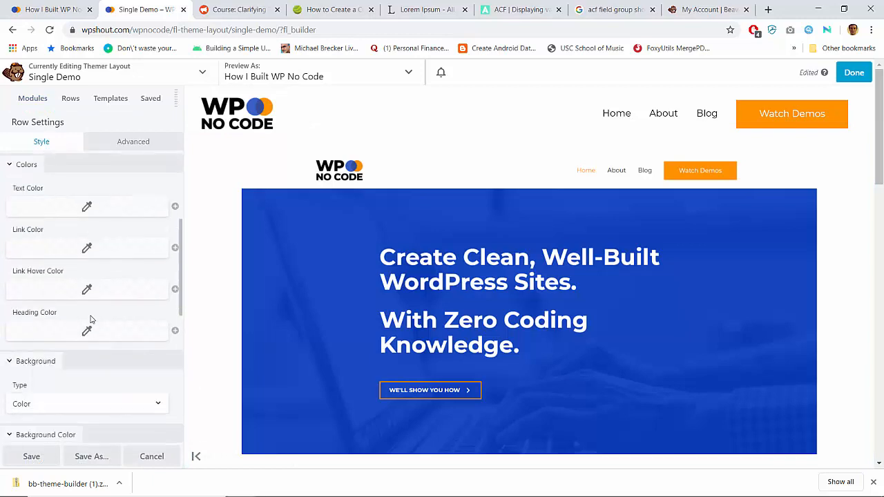
scroll(90, 320, up, 2)
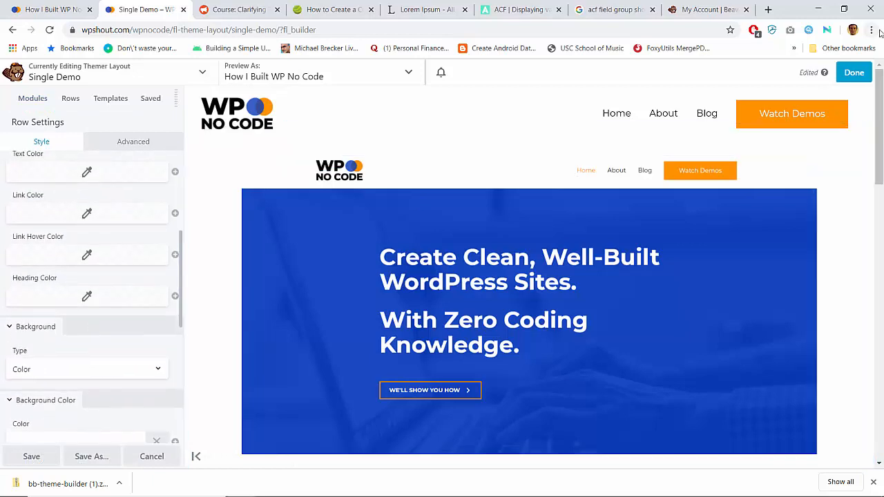
click(854, 72)
click(787, 77)
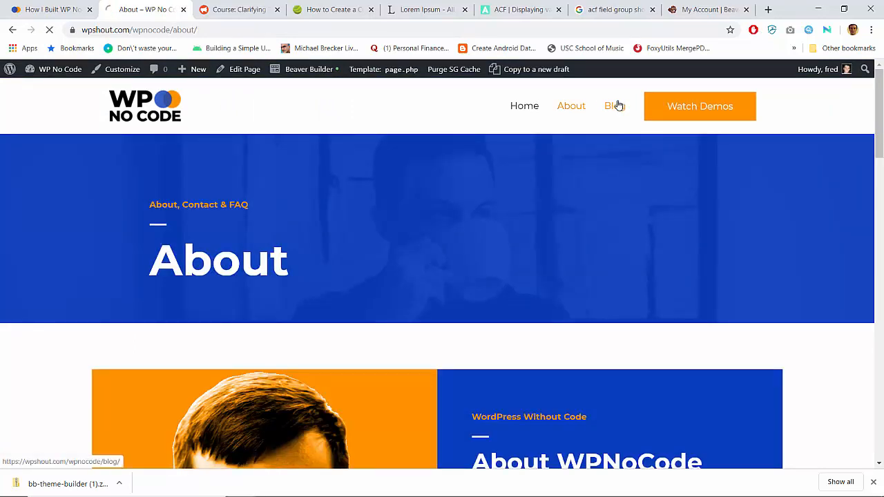
Examine the site's Blog page and its "WP No Code is Live!" post to see how their backgrounds look below the header
click(617, 106)
scroll(327, 276, down, 3)
scroll(327, 279, up, 3)
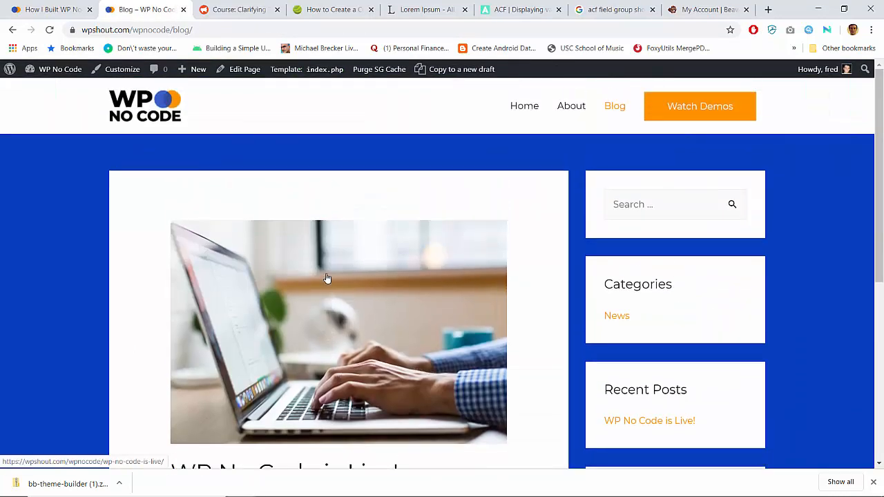
scroll(327, 278, down, 5)
scroll(328, 278, up, 5)
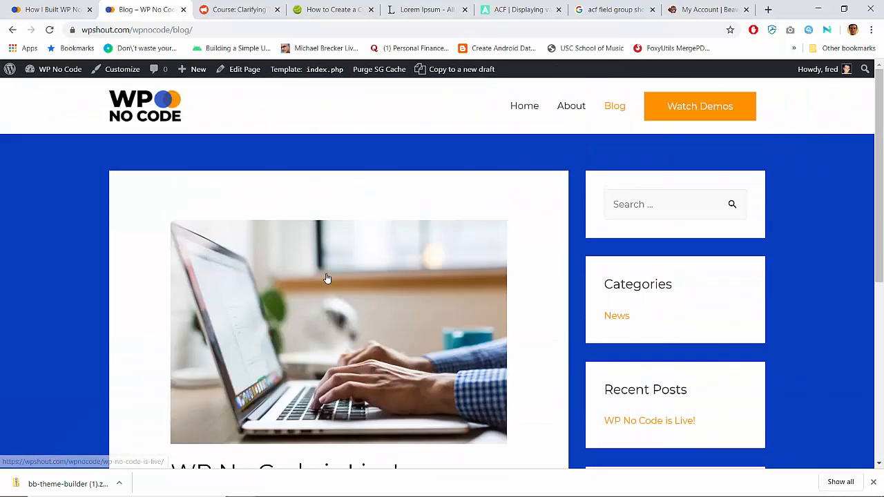
click(328, 278)
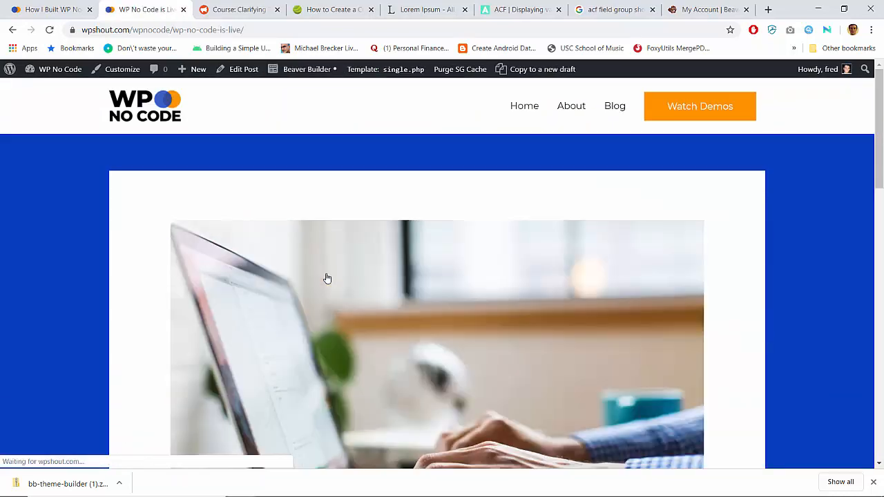
scroll(327, 278, down, 3)
scroll(328, 278, up, 3)
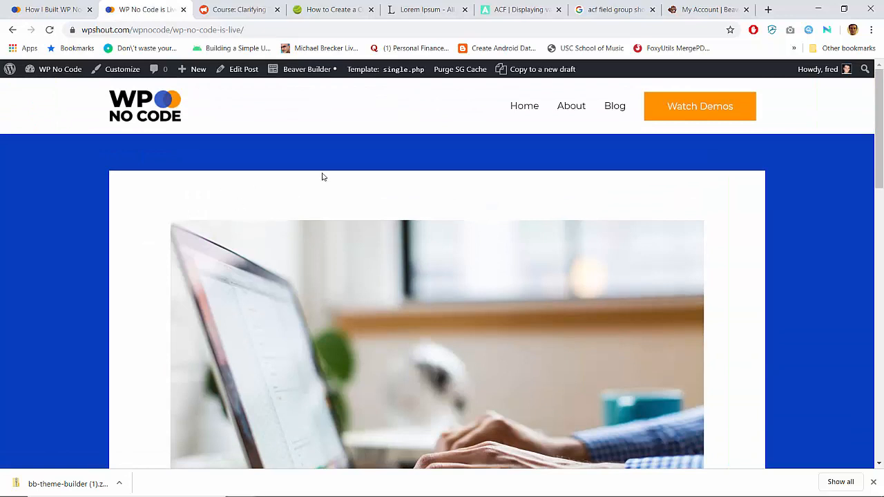
Return to editing the Single Demo layout and look through the featured image row's advanced settings
key(alt+Left)
key(alt+Left)
key(alt+Left)
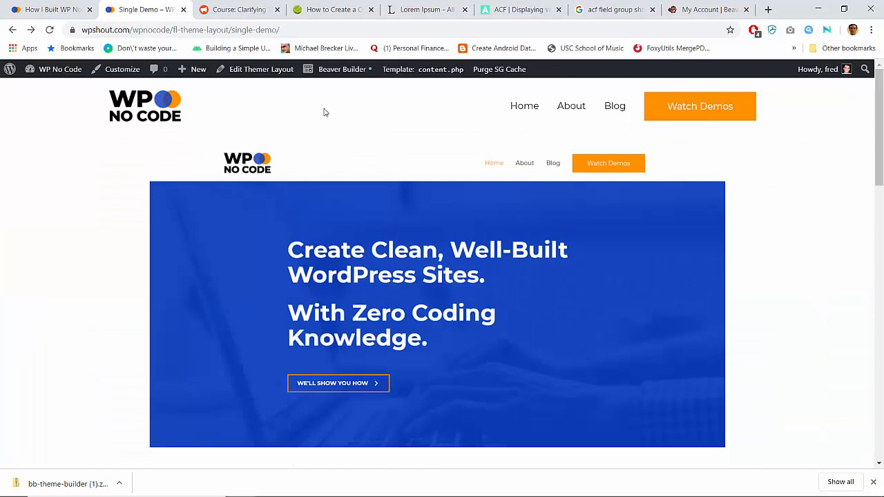
click(328, 74)
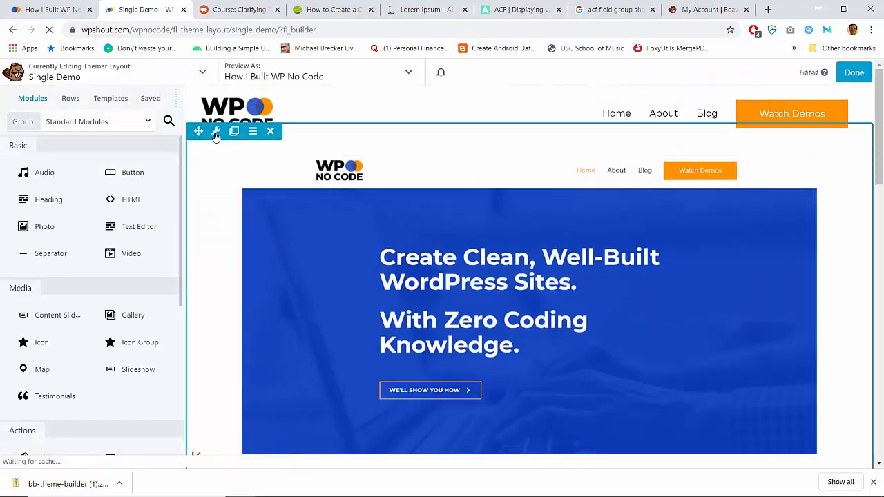
click(215, 132)
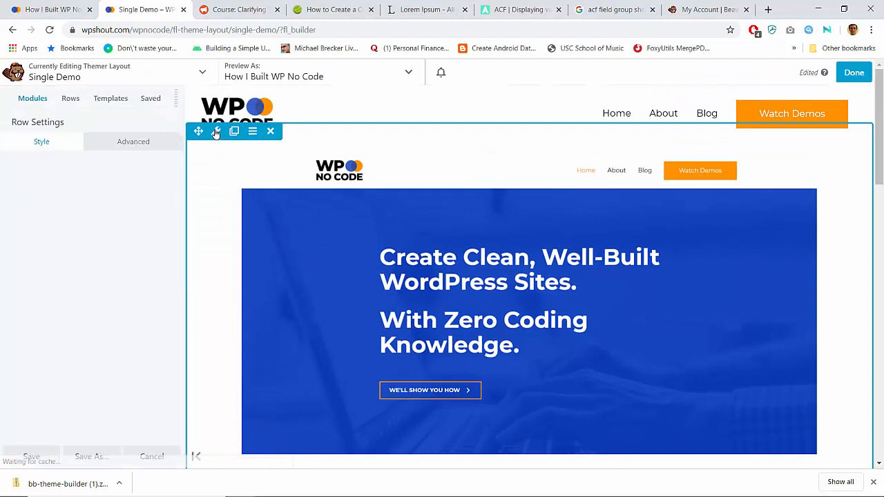
click(121, 146)
scroll(98, 253, down, 5)
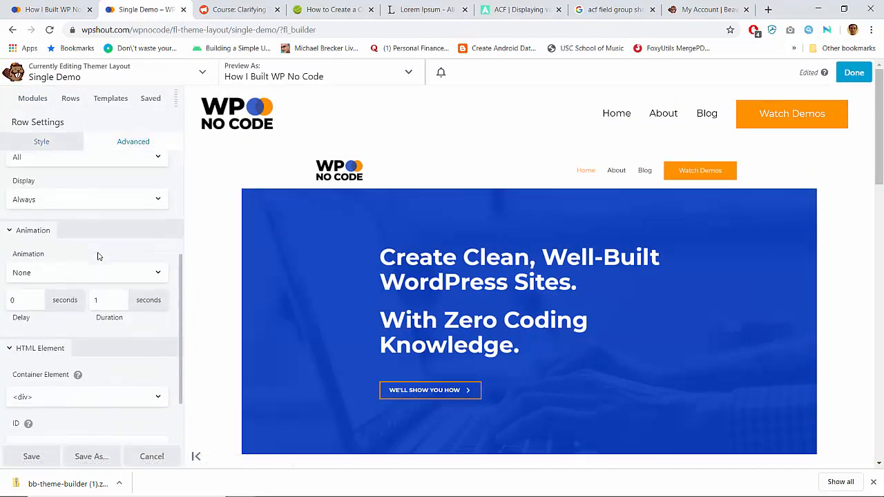
scroll(97, 257, up, 4)
scroll(98, 256, down, 5)
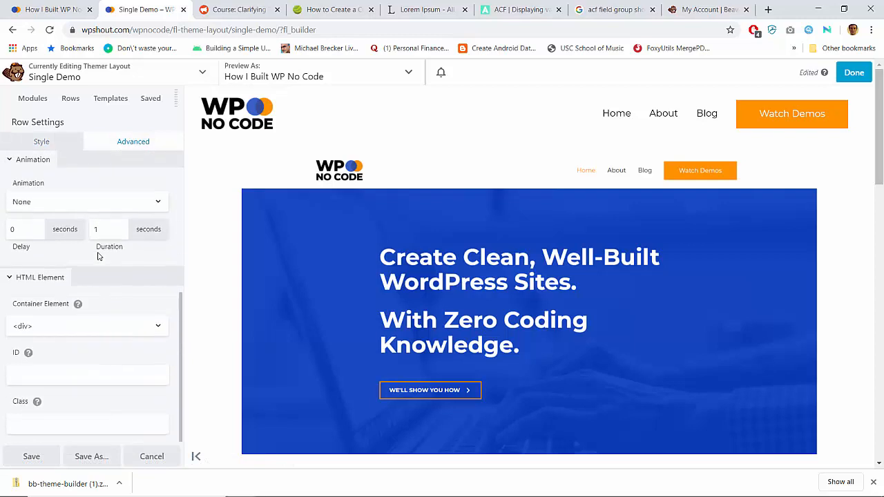
scroll(97, 256, up, 5)
Look through the row's style settings and inspect its background color without changing it
click(57, 142)
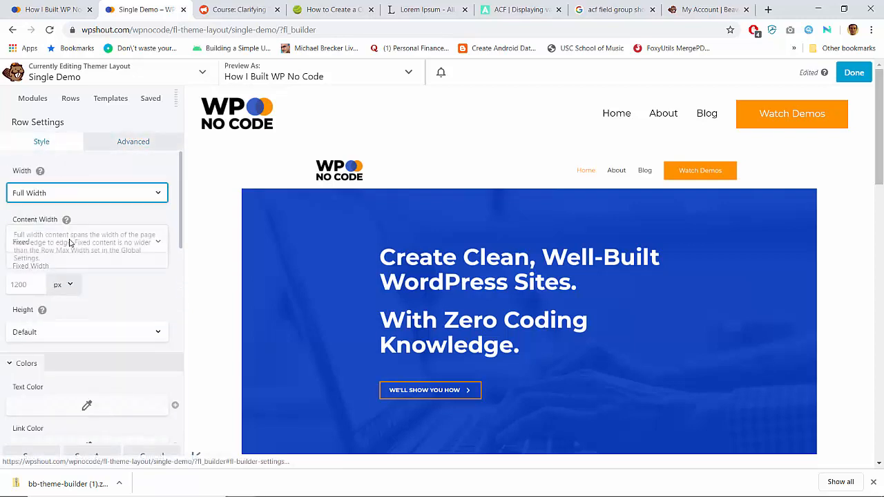
scroll(69, 242, down, 8)
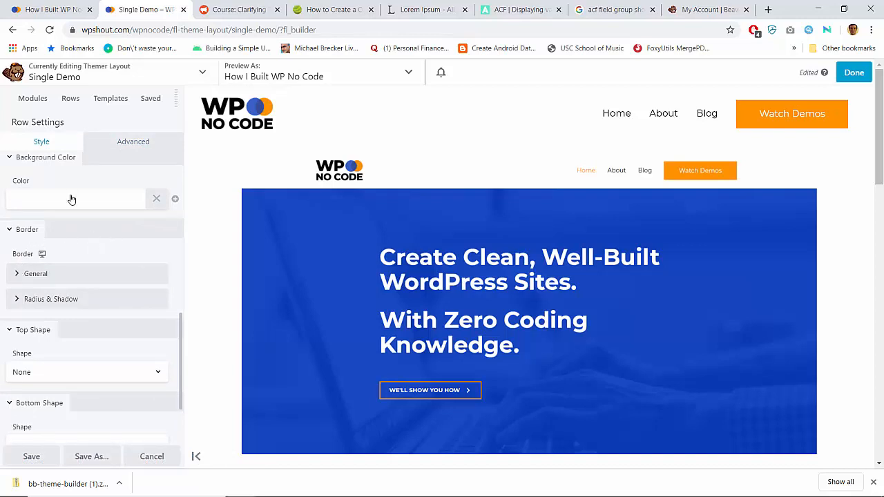
scroll(71, 199, up, 2)
click(49, 307)
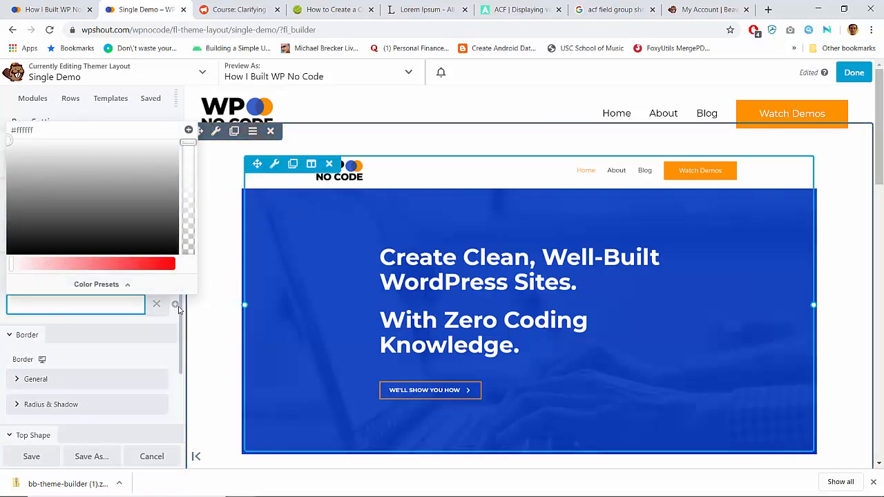
click(101, 363)
scroll(101, 364, down, 2)
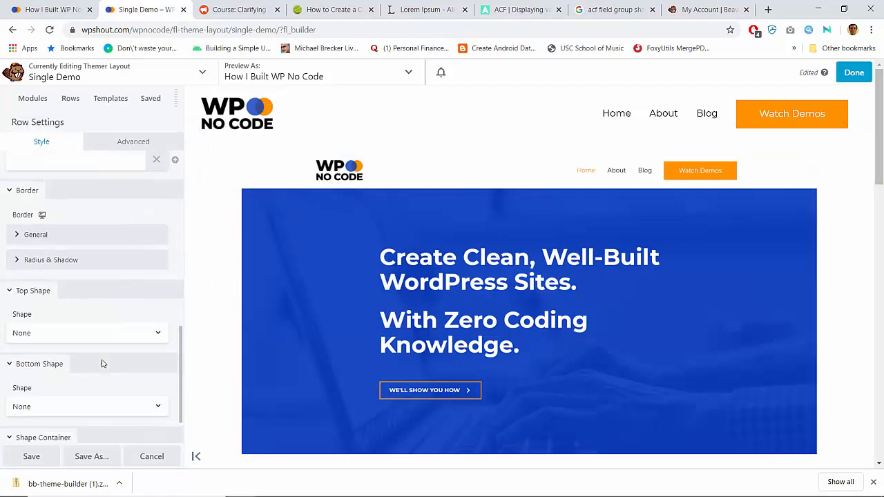
Set the row's border color to the blue preset #073dbe
click(46, 233)
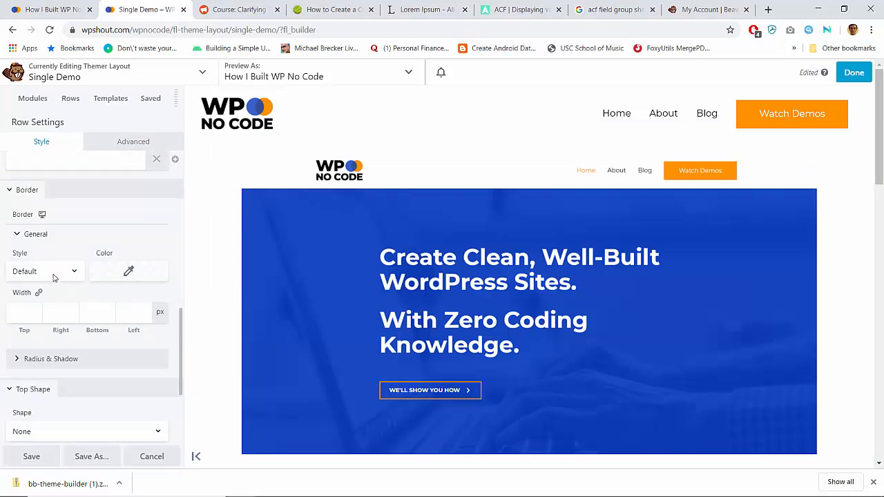
click(130, 271)
click(179, 445)
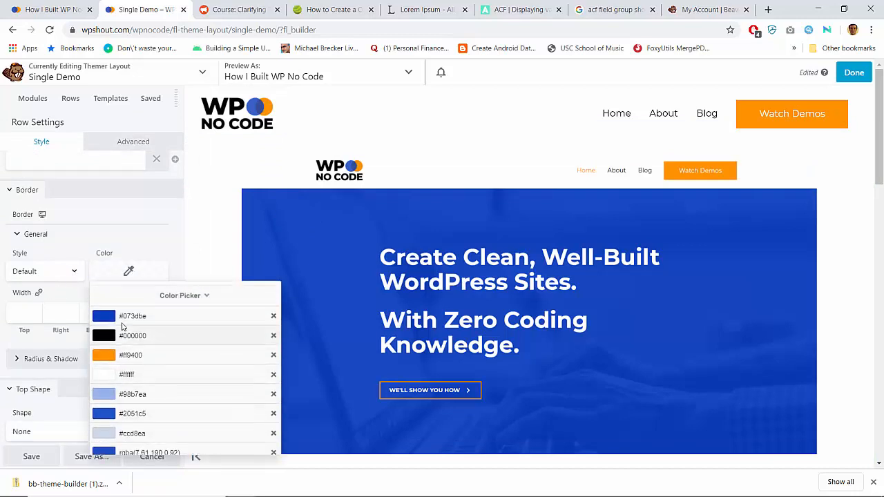
click(118, 310)
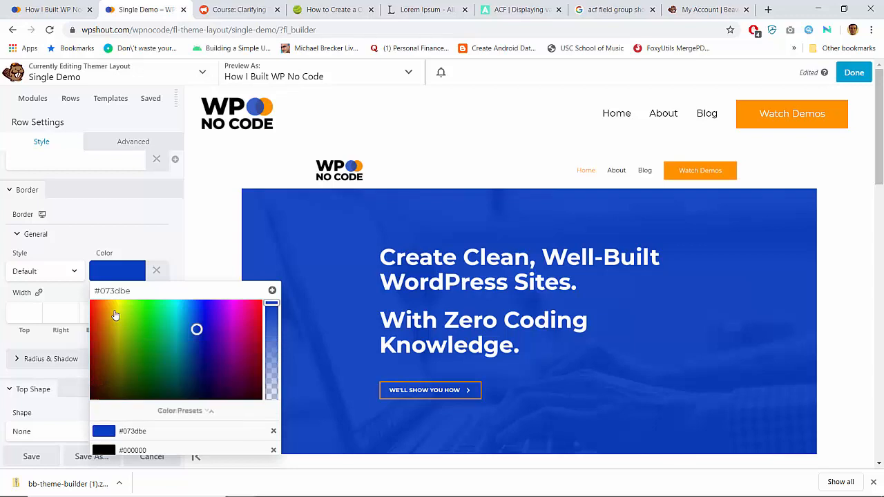
click(146, 241)
click(143, 242)
click(138, 235)
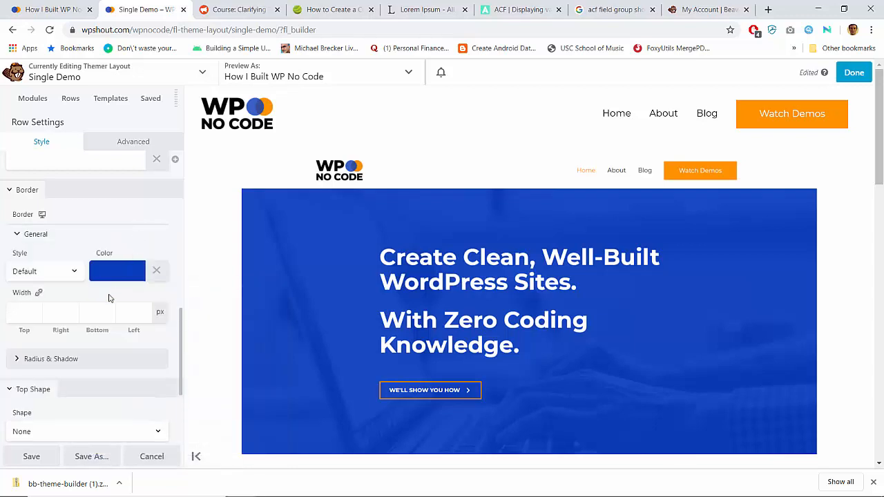
Set the row's top border width to 55 px and save the row settings
click(25, 315)
text(1)
key(Tab)
click(32, 315)
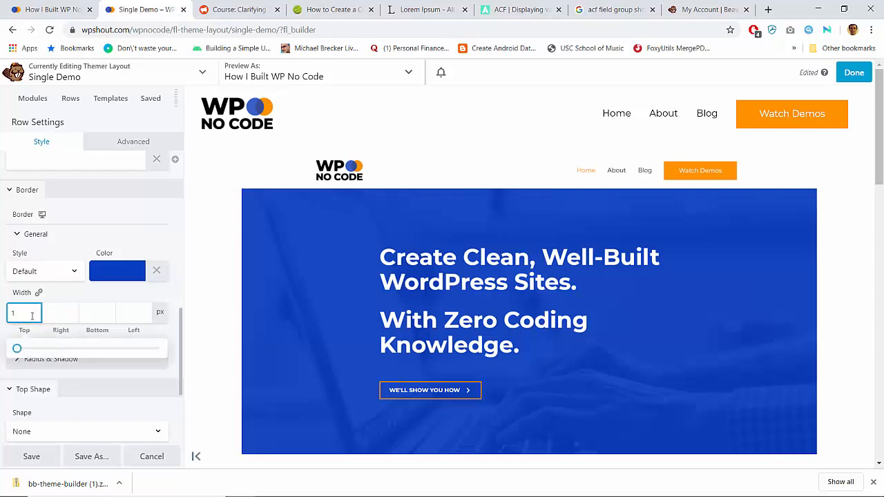
text(55)
key(Tab)
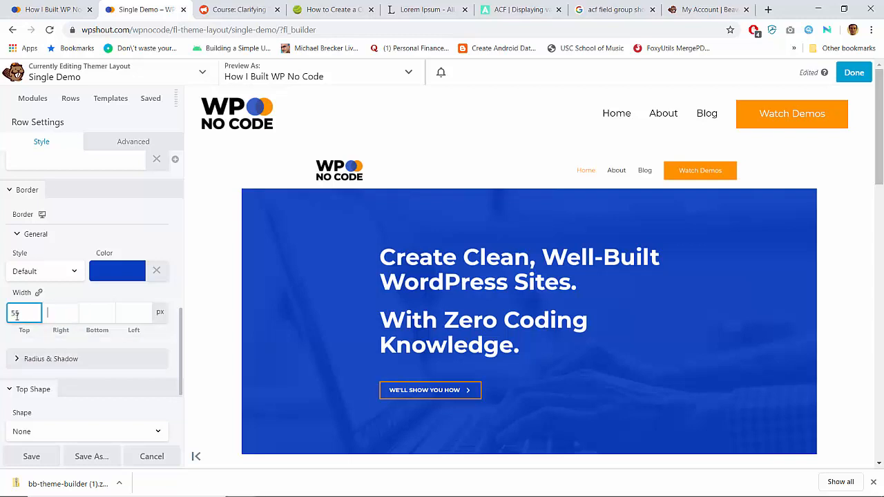
click(27, 455)
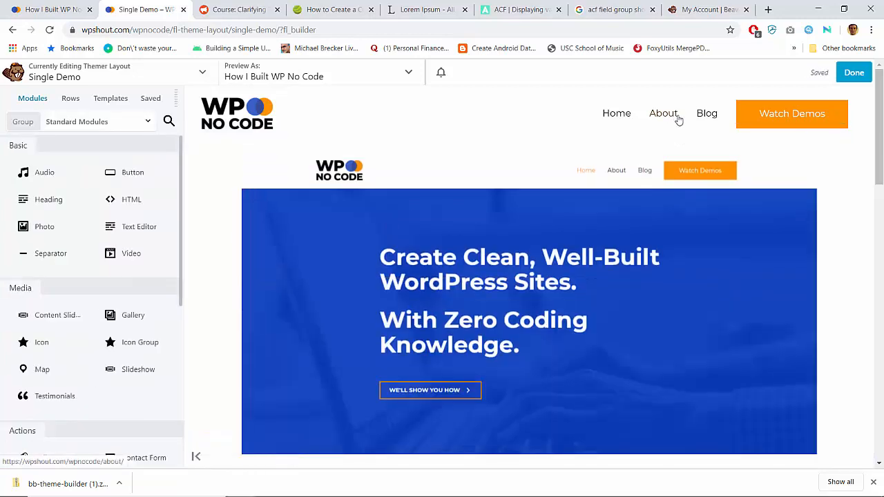
Publish the layout and check the area below the header on the Single Demo and "How I Built WP No Code" pages
click(853, 73)
click(801, 73)
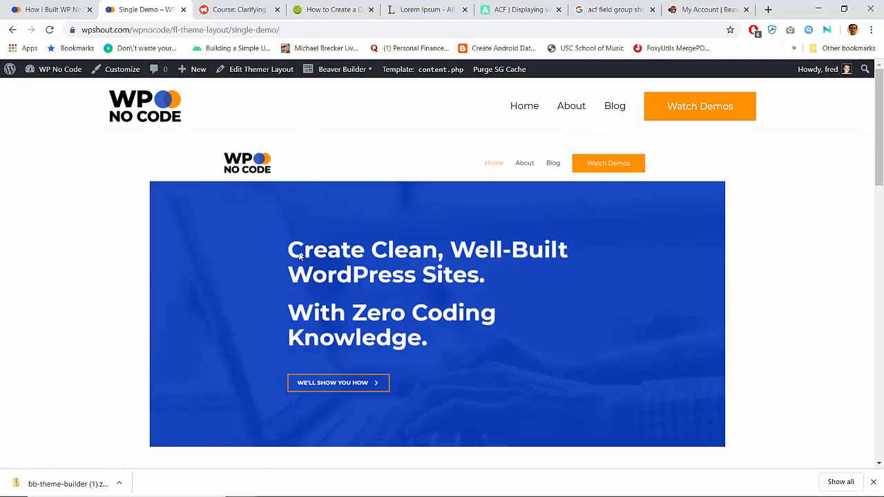
scroll(293, 132, down, 4)
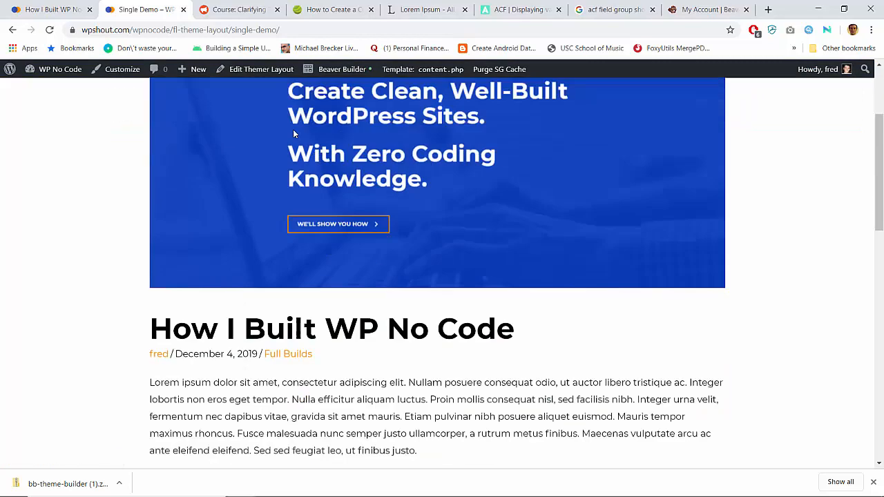
scroll(292, 132, up, 4)
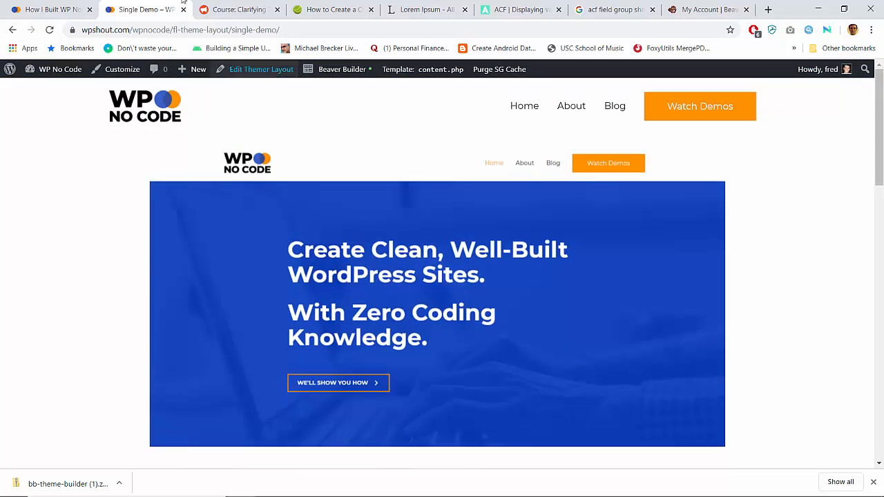
click(75, 9)
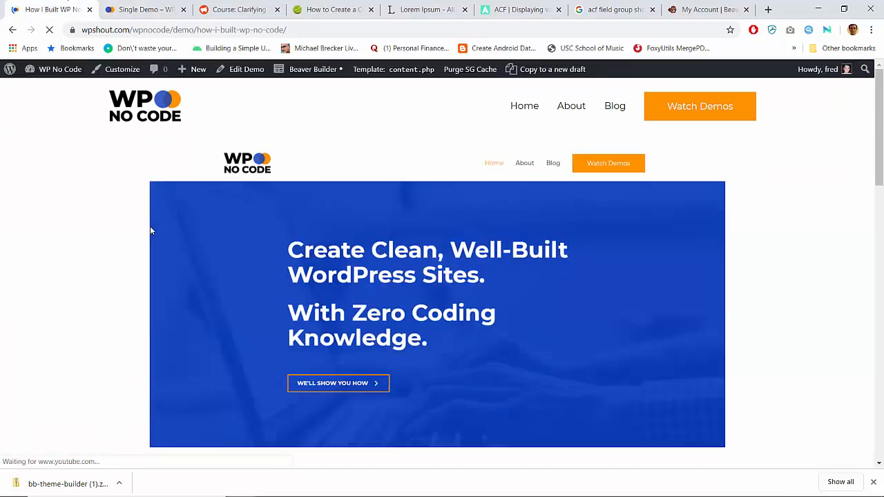
click(168, 9)
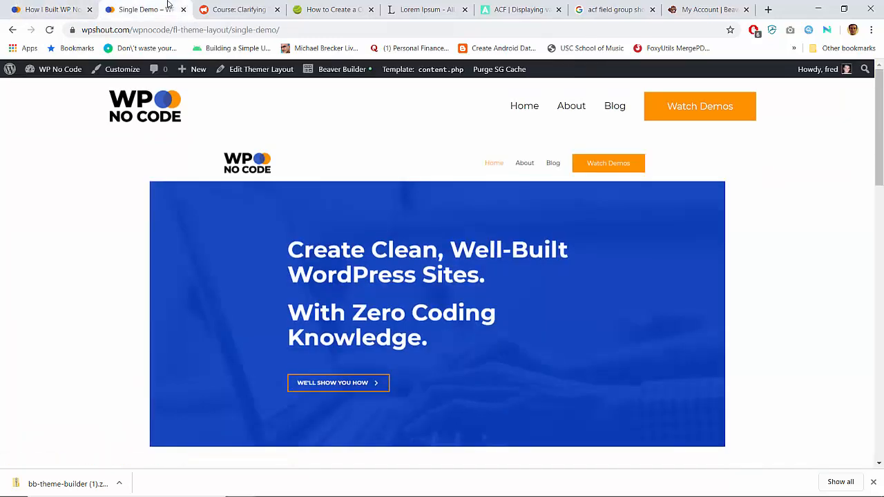
Reopen the Single Demo layout in Beaver Builder and set the row's border style to Solid
click(330, 72)
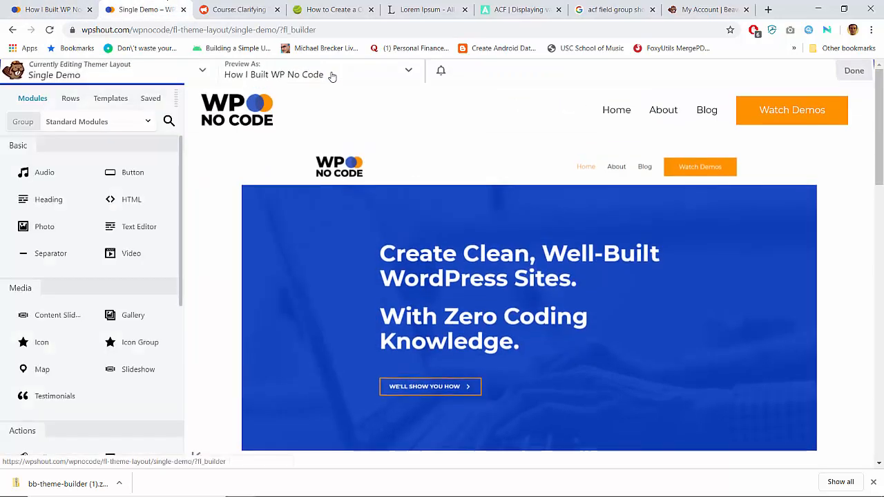
click(216, 132)
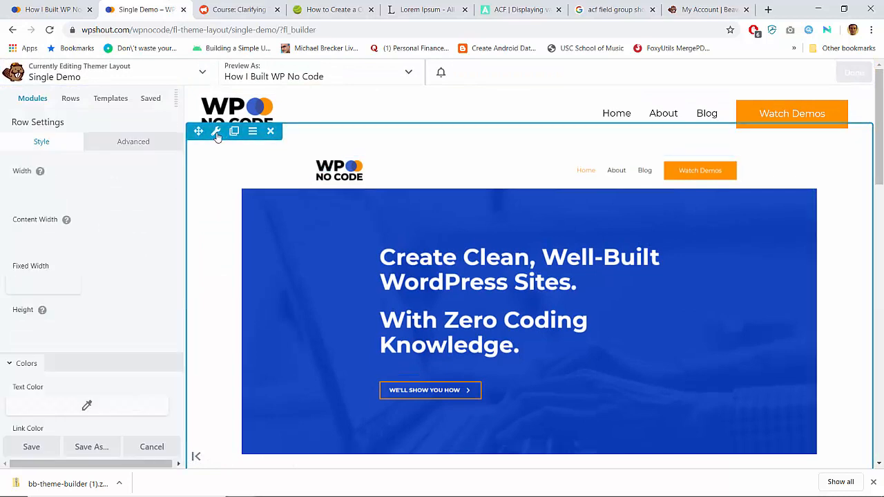
scroll(89, 284, down, 10)
scroll(89, 283, down, 1)
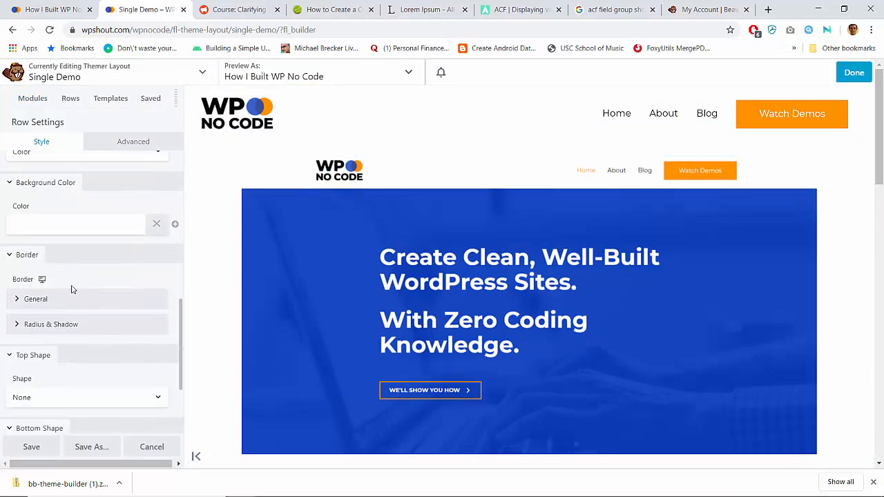
click(63, 298)
scroll(65, 304, down, 1)
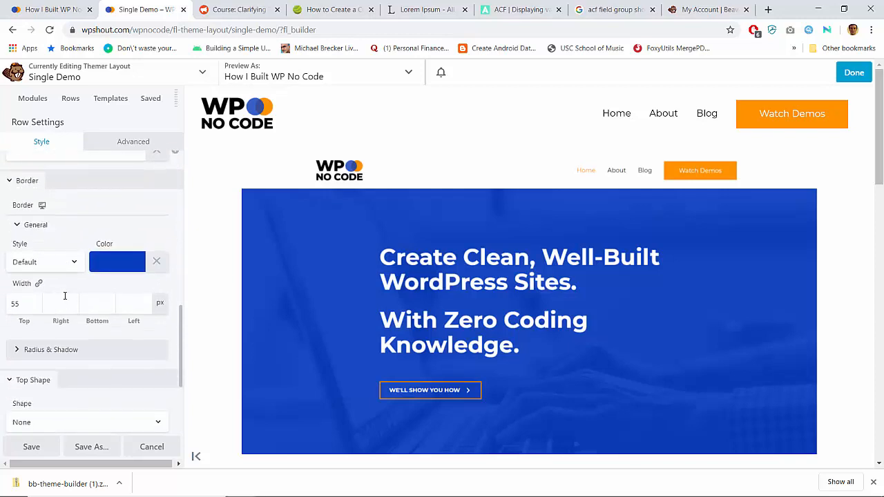
click(65, 269)
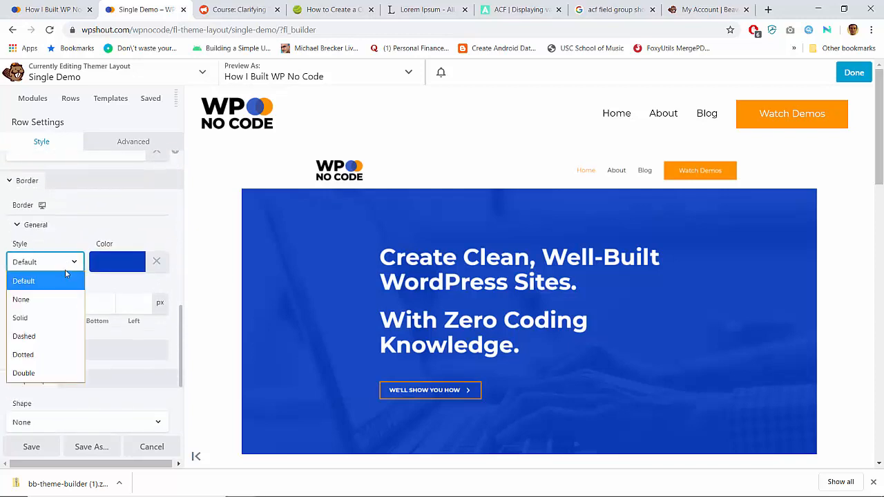
click(40, 313)
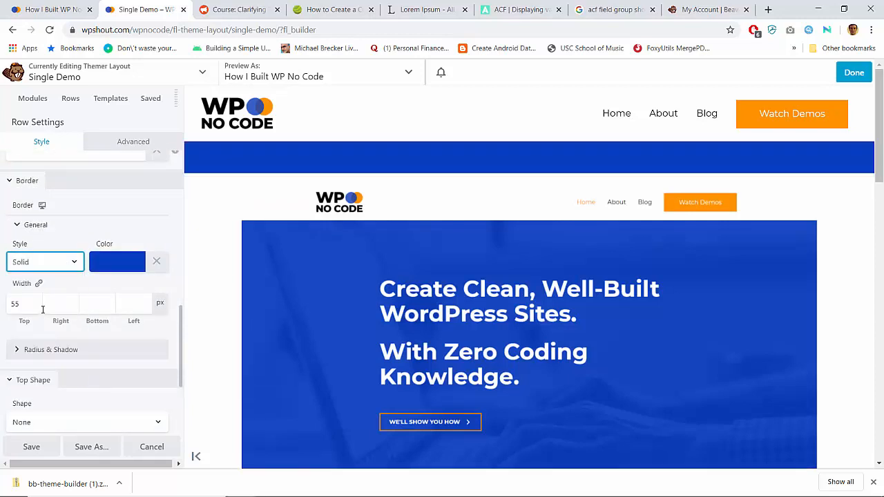
Set the row's top border width to 1 px and publish the layout
click(28, 306)
double_click(28, 306)
text(1)
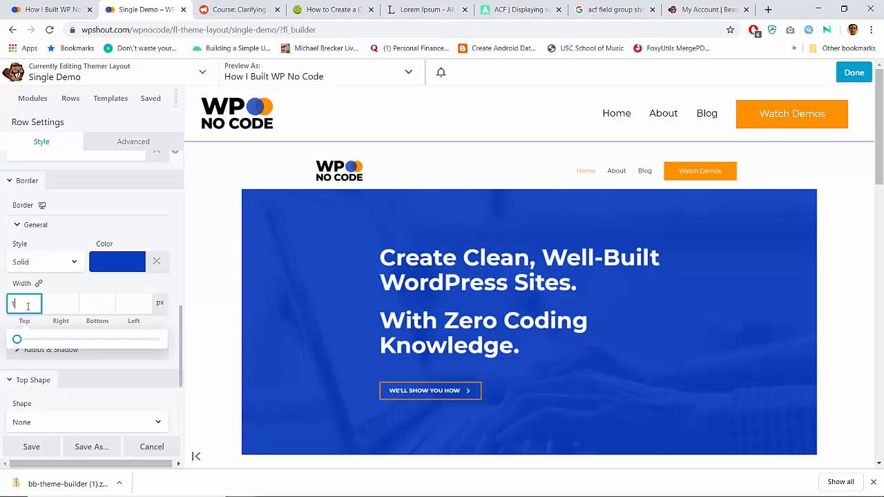
key(Up)
key(BackSpace)
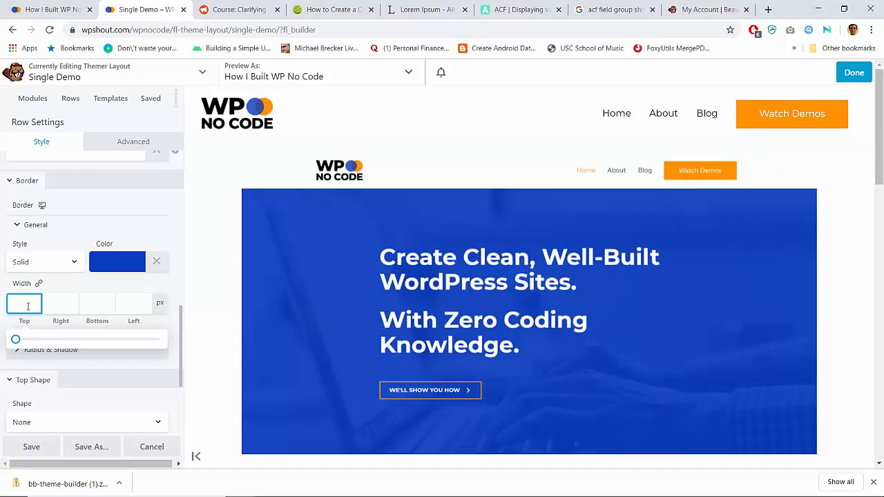
text(1)
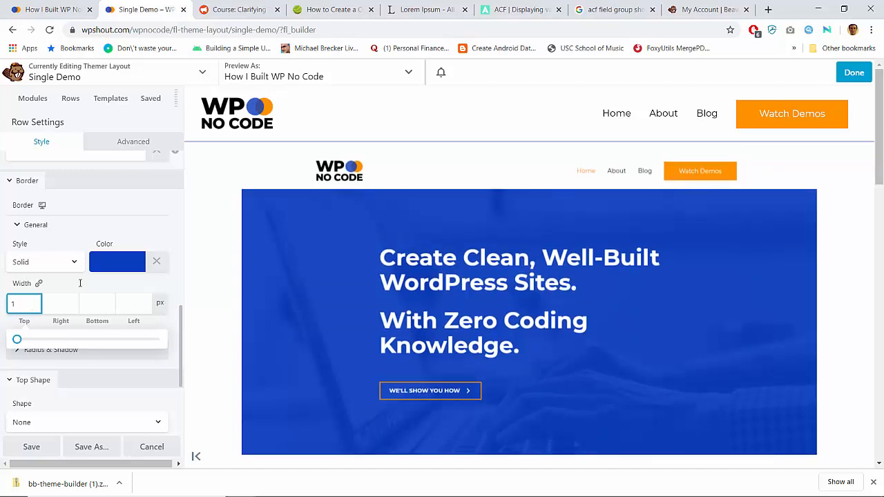
click(853, 73)
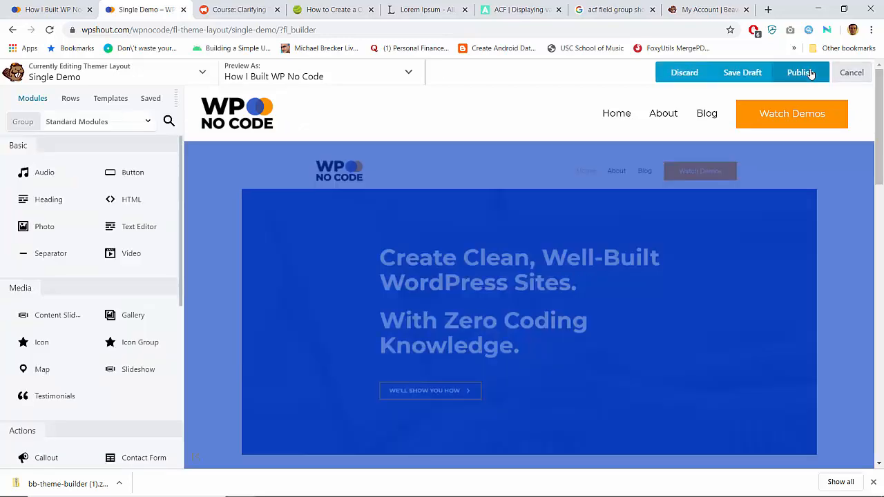
click(801, 73)
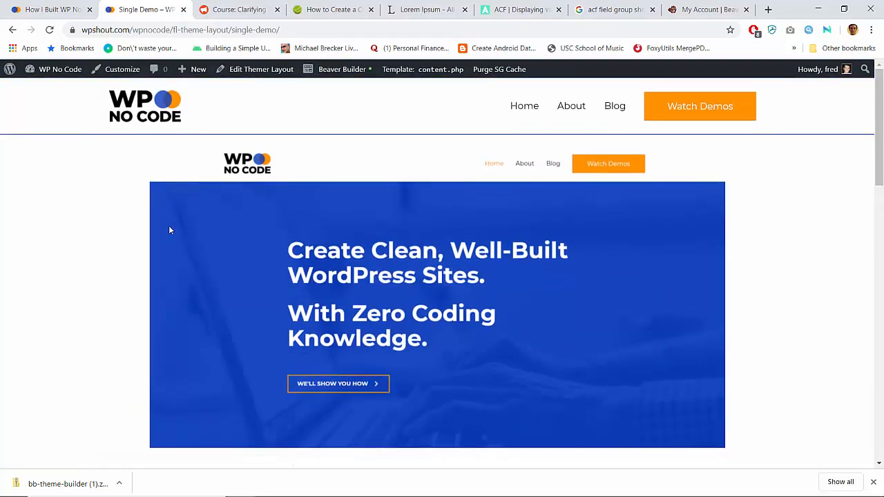
Check the published border line on the Single Demo and "How I Built WP No Code" pages, including the demo page's footer
scroll(170, 230, down, 3)
scroll(169, 230, up, 3)
click(54, 9)
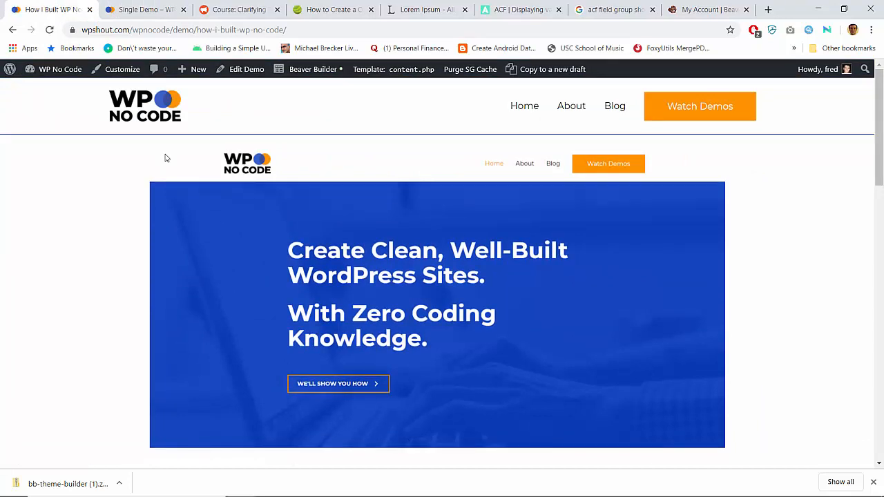
scroll(165, 158, down, 15)
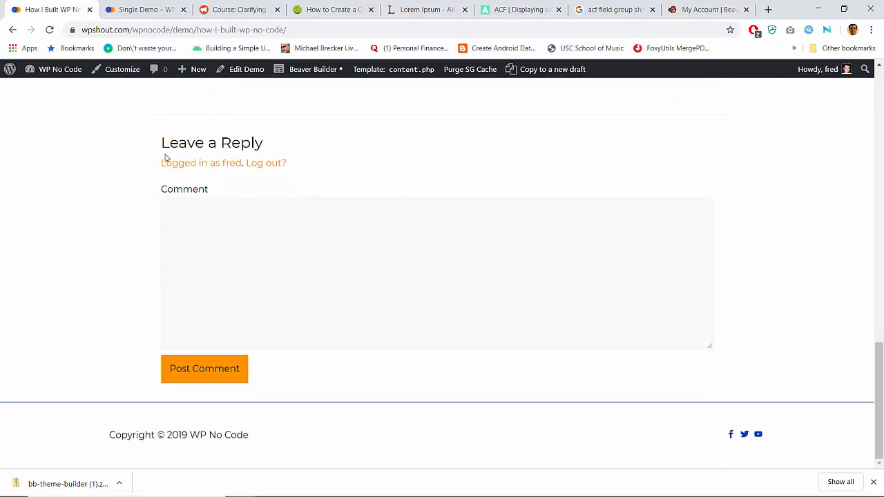
scroll(92, 407, up, 15)
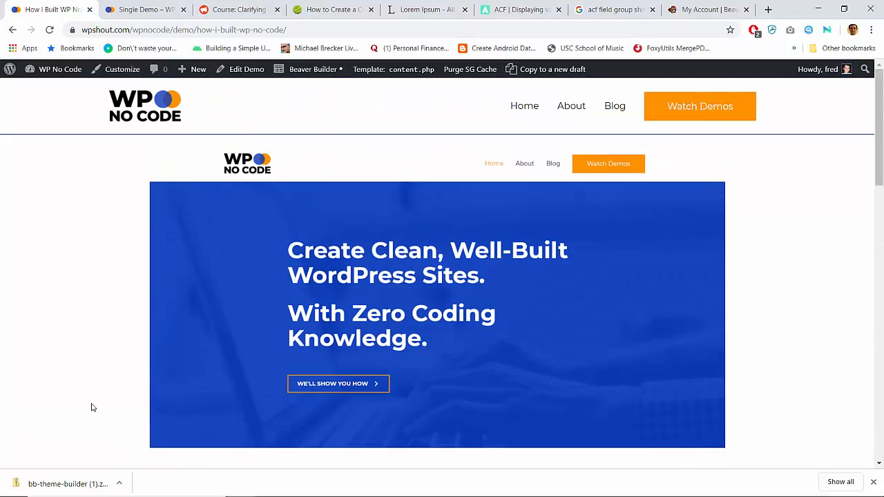
Compare the area below the header on the Home, About, Blog and Demos pages with the "How I Built WP No Code" demo page
click(526, 112)
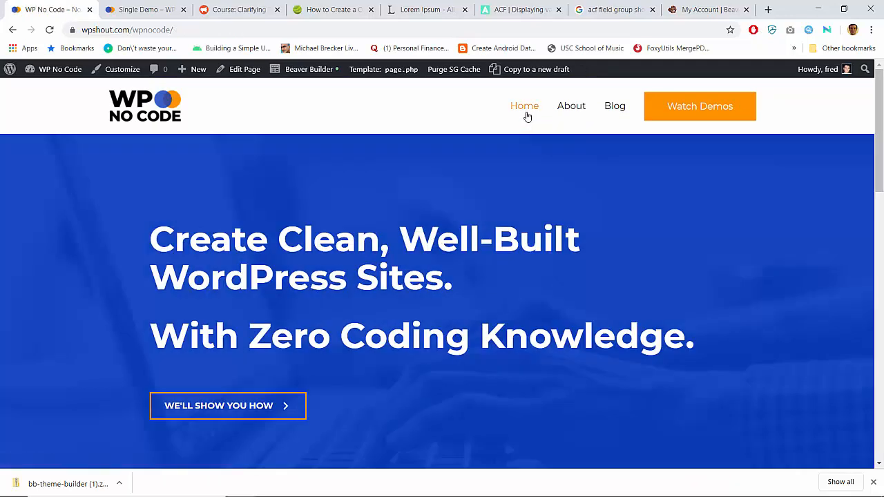
click(582, 111)
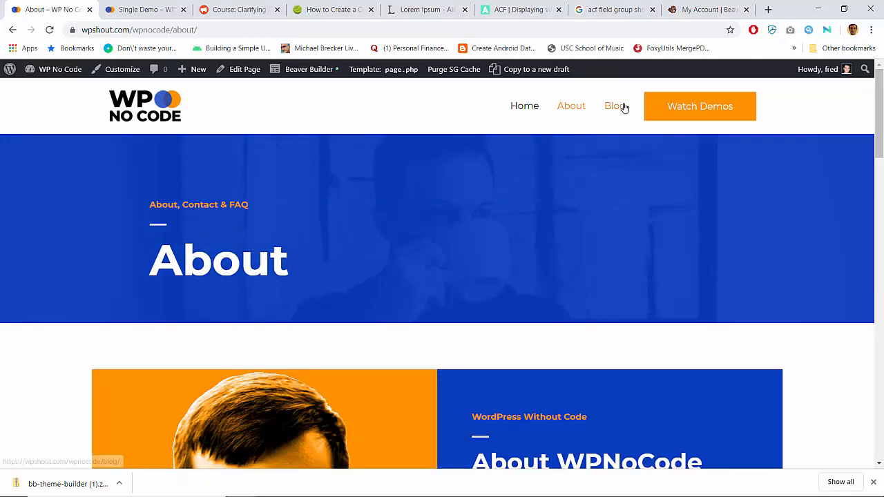
click(616, 106)
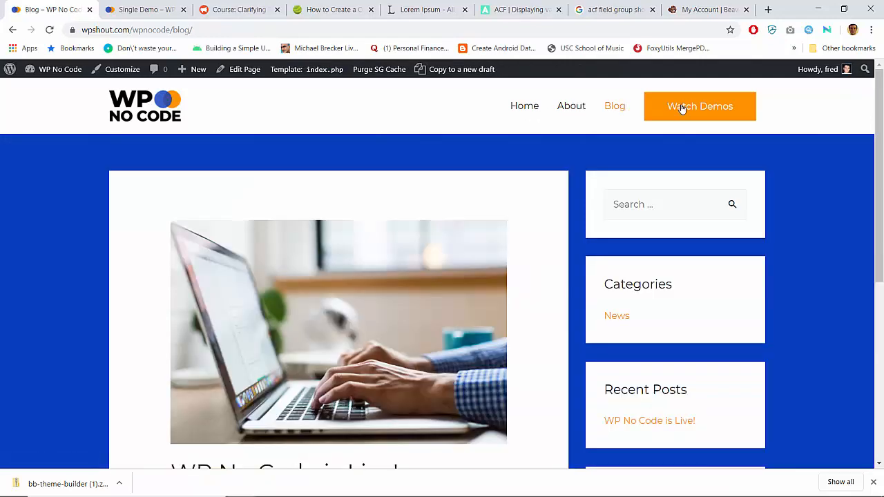
click(681, 109)
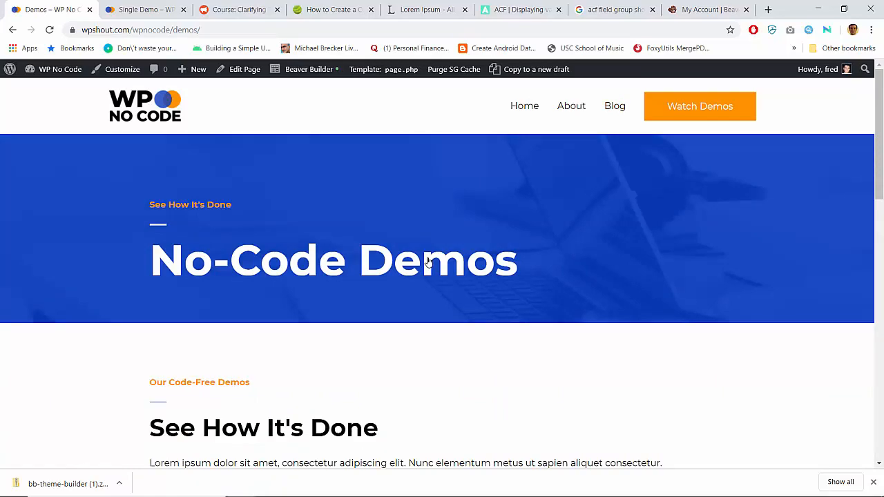
scroll(429, 261, down, 10)
click(260, 225)
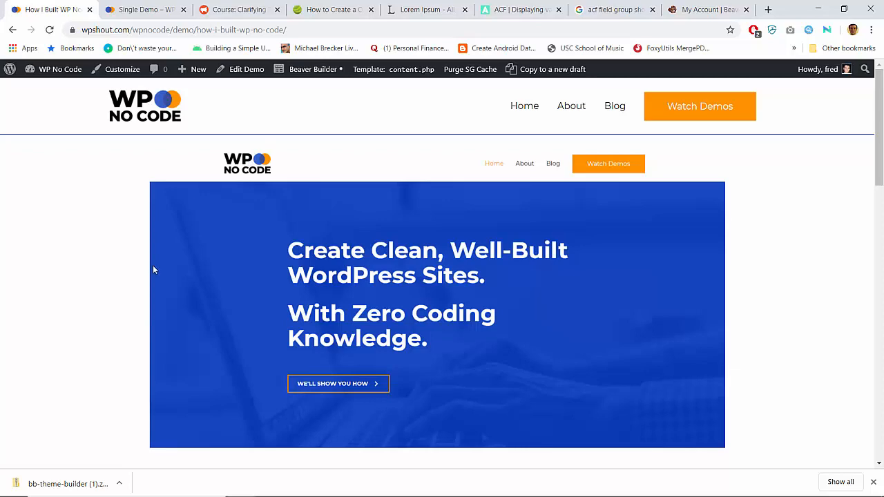
scroll(153, 269, down, 6)
scroll(154, 269, up, 6)
Abandon editing the demo page and close its tab, and in the Single Demo layout reset the row's border to Default style without color or width
click(312, 72)
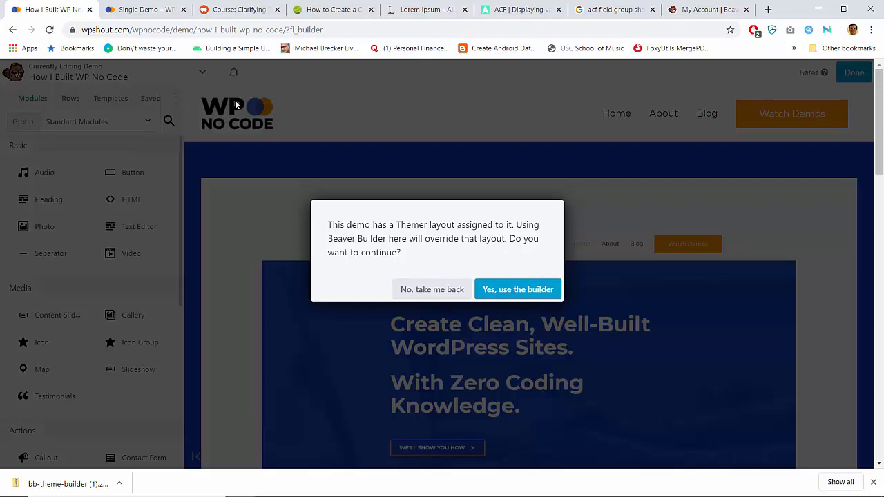
click(90, 11)
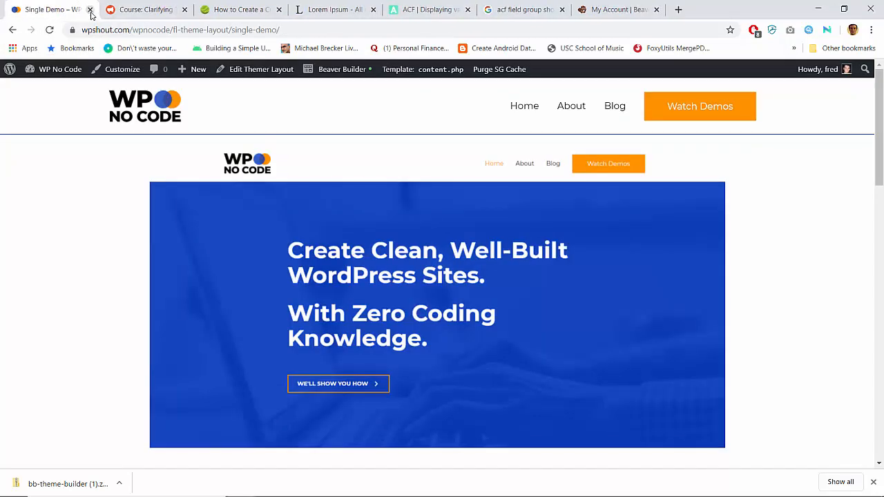
click(336, 73)
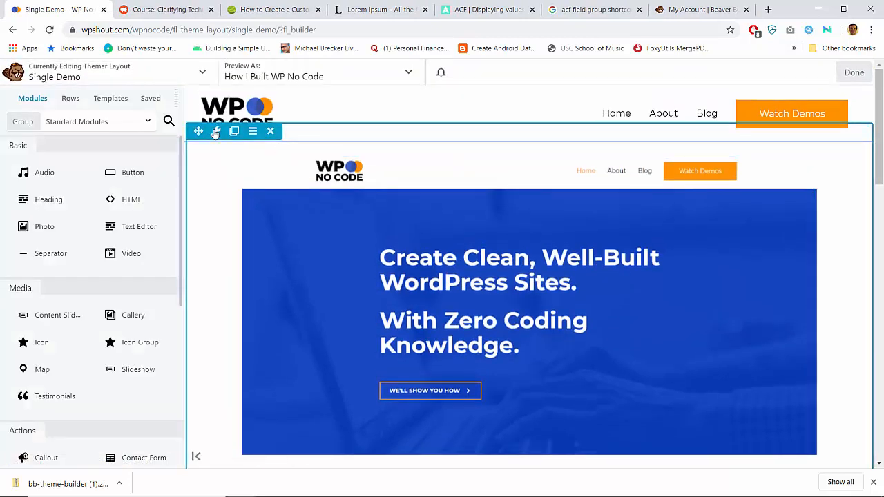
click(215, 131)
scroll(87, 322, down, 8)
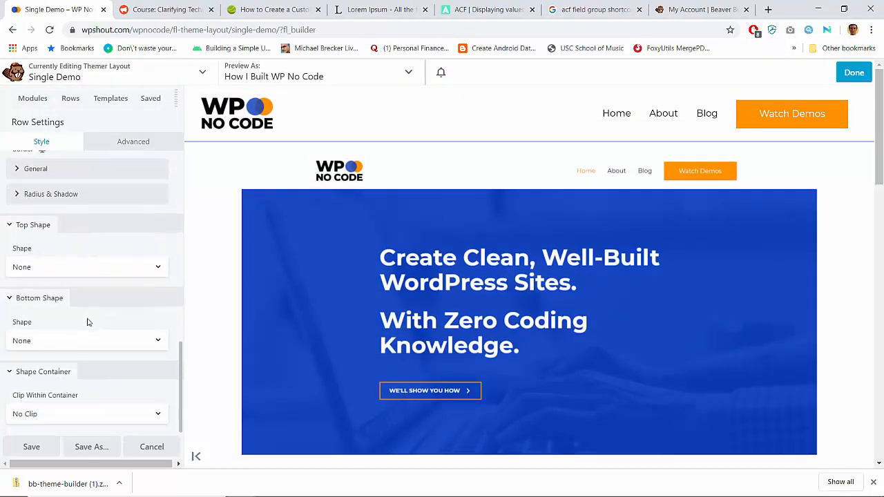
scroll(87, 322, up, 5)
click(14, 326)
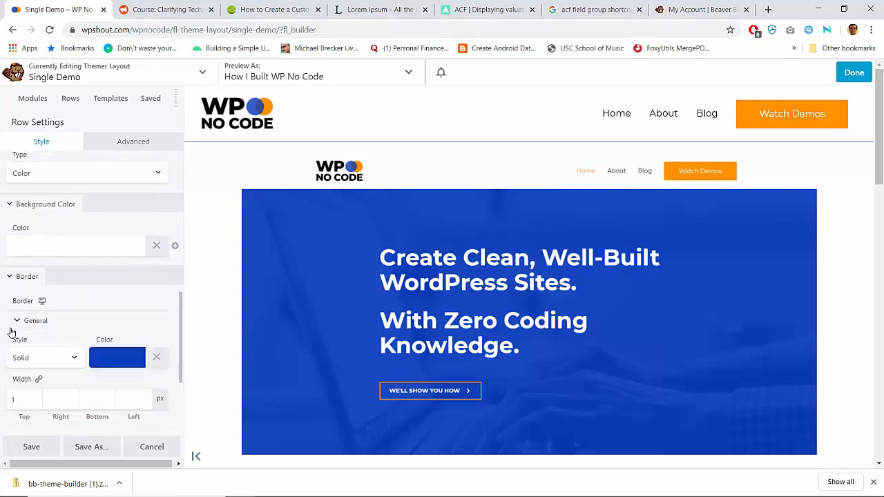
click(155, 357)
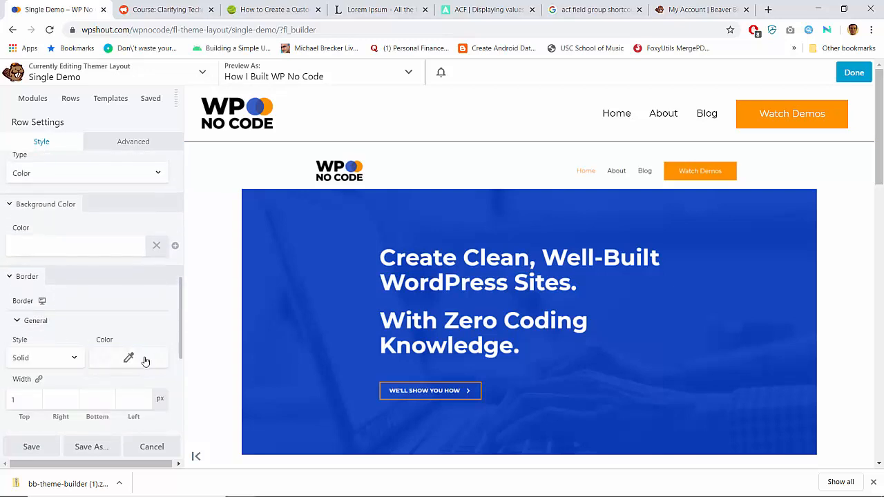
click(74, 359)
click(52, 373)
click(33, 401)
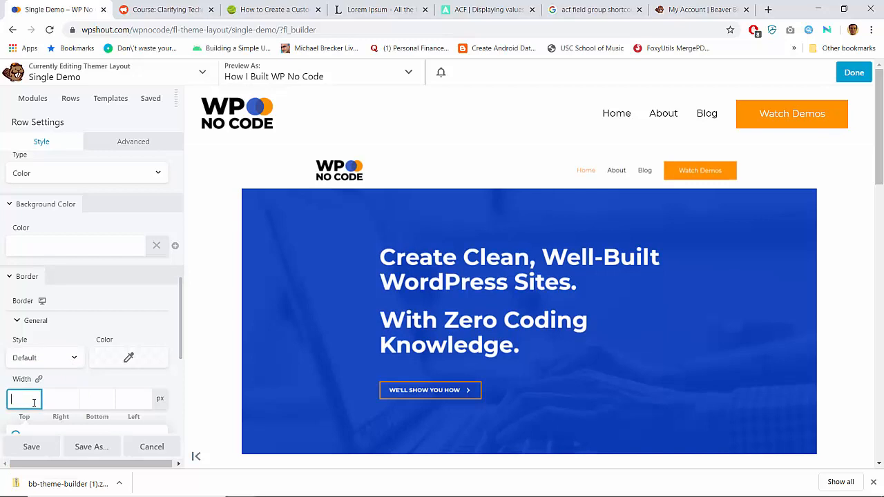
Leave the row's background color as is, publish the layout and look over the published Single Demo page
click(85, 249)
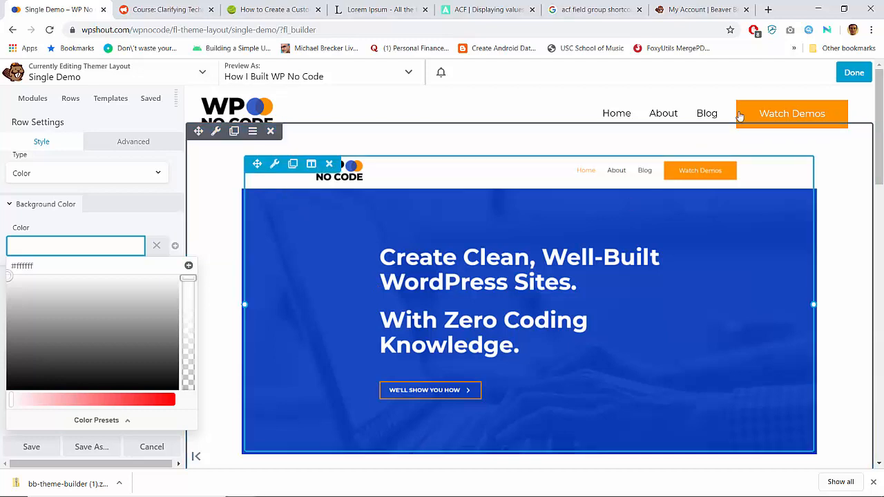
click(854, 73)
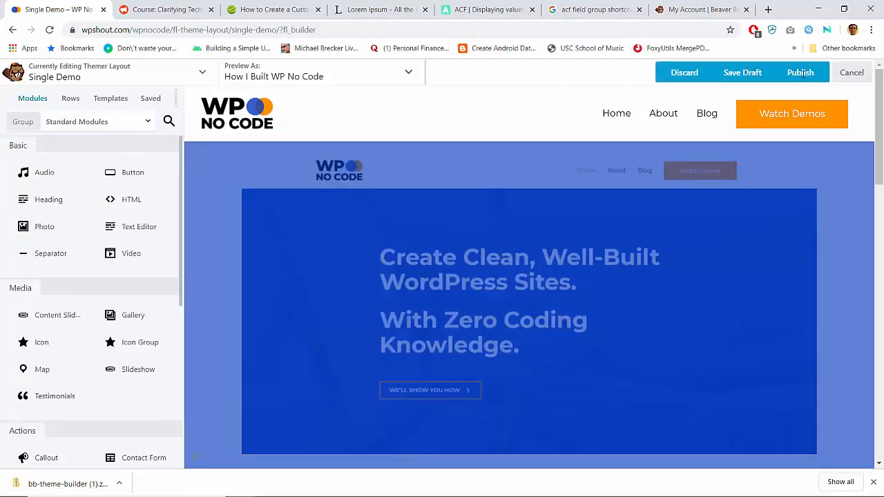
click(800, 72)
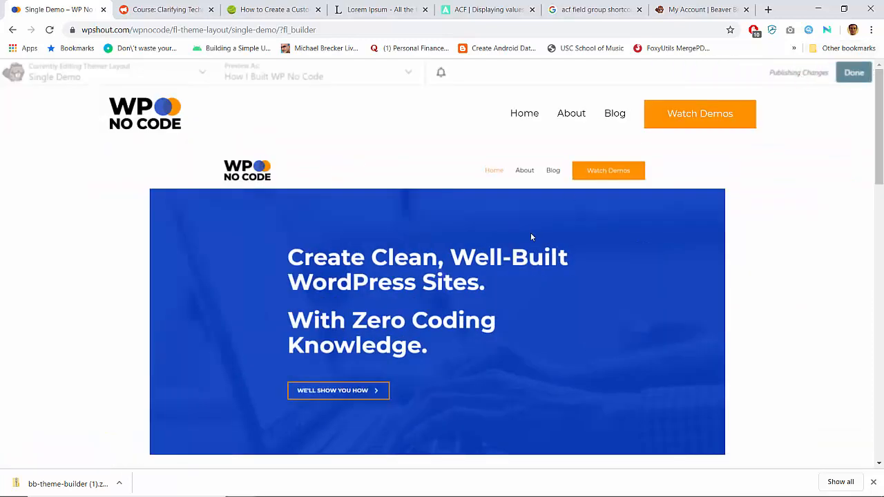
scroll(532, 237, down, 4)
scroll(532, 237, up, 4)
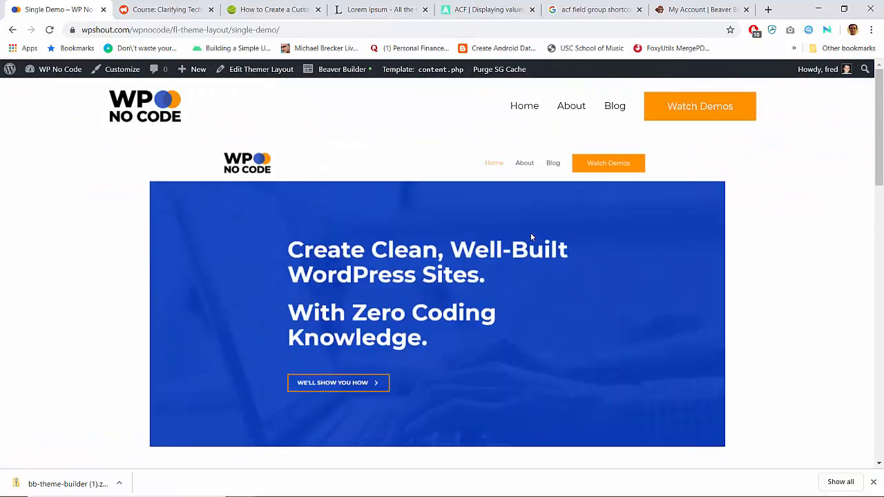
scroll(530, 235, down, 4)
scroll(530, 235, up, 4)
Reopen the Single Demo layout and delete the three modules between the featured image and the comments, including the post info and post content
click(342, 69)
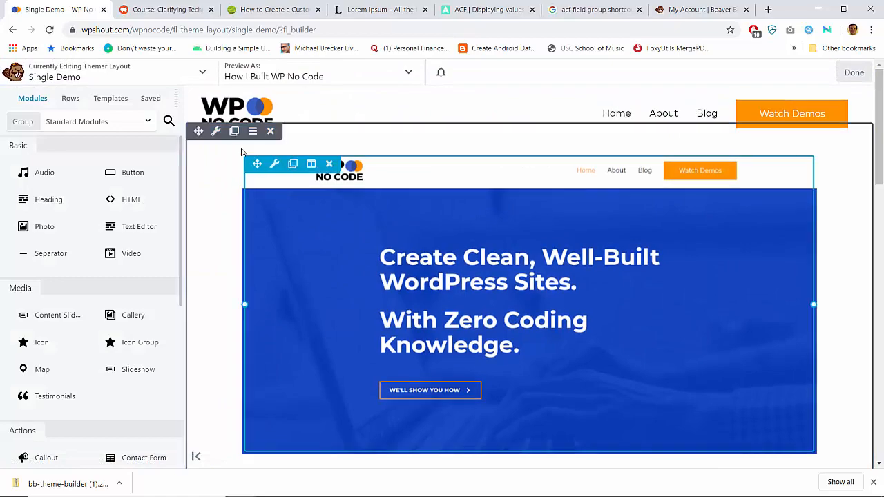
scroll(292, 149, down, 15)
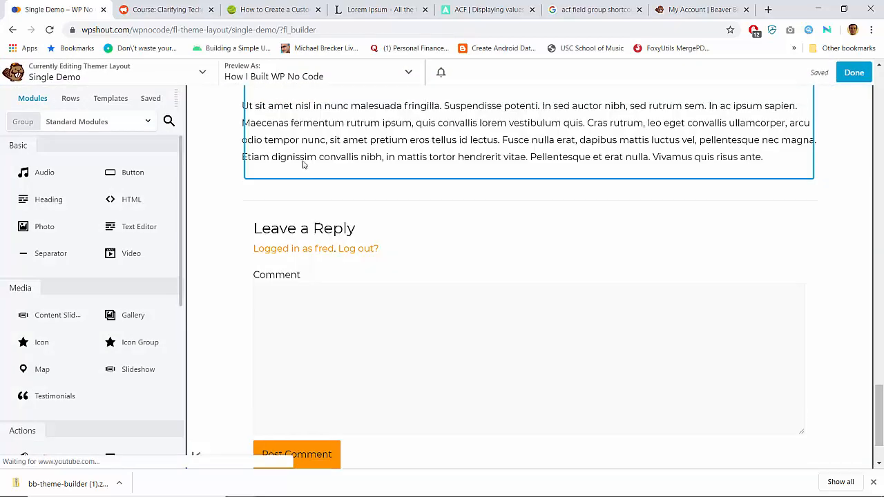
scroll(297, 155, up, 8)
scroll(302, 165, down, 4)
scroll(302, 165, up, 10)
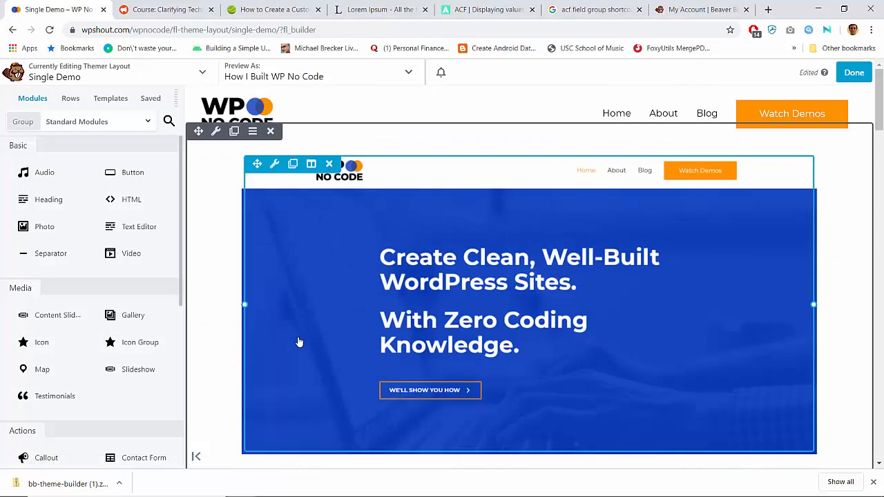
scroll(297, 343, down, 3)
click(330, 293)
key(Return)
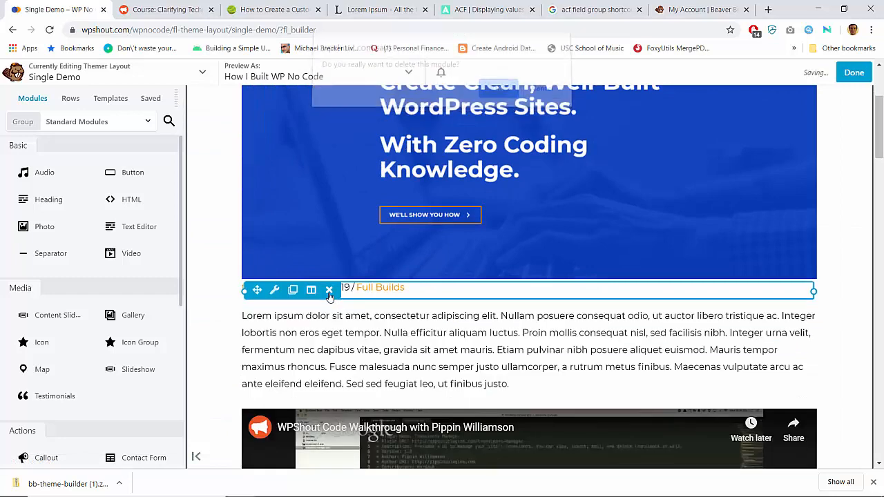
click(330, 292)
key(Return)
click(330, 293)
key(Return)
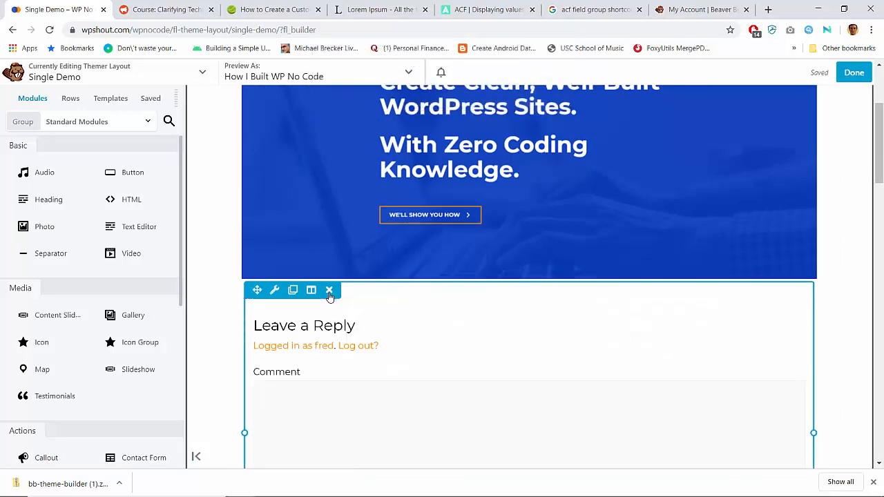
Delete the comments module below the first row's featured image and the duplicate featured image in the second row
click(329, 293)
key(Return)
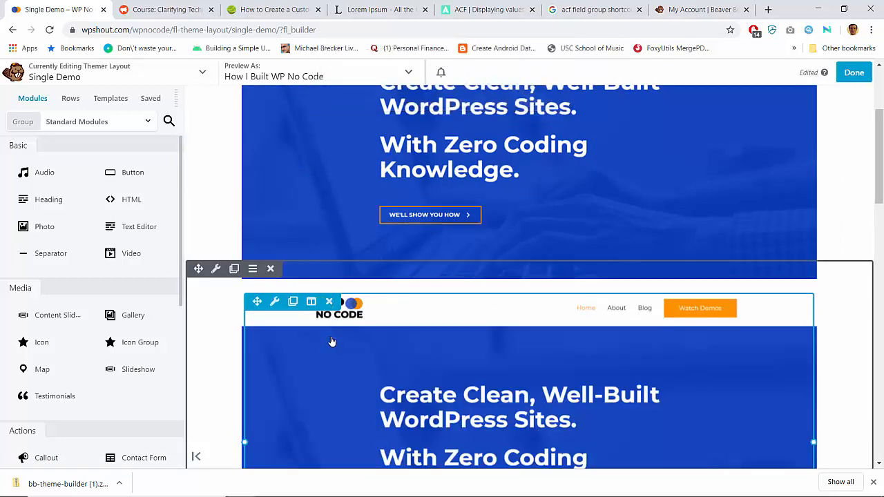
click(330, 302)
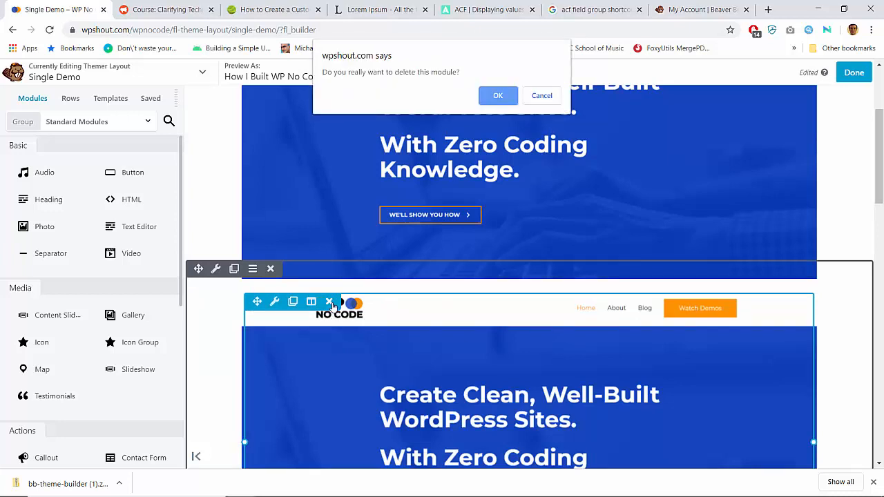
key(Return)
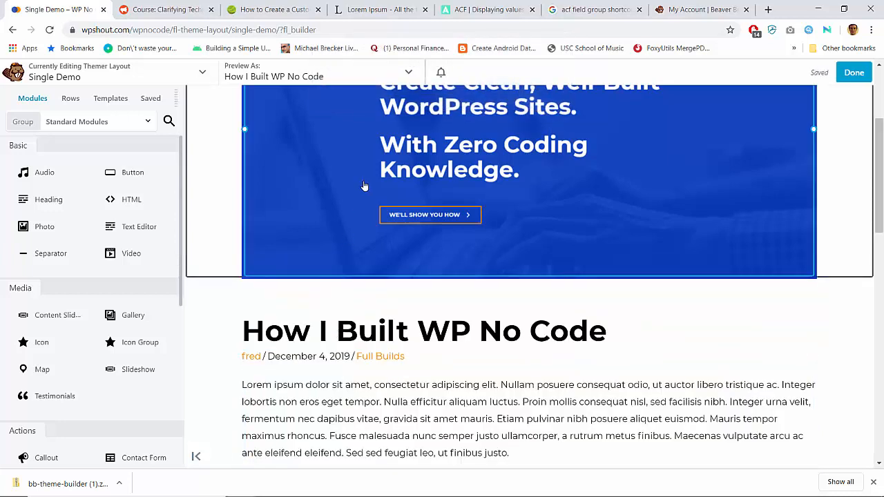
Set the featured image row's width to Full Width and clear its background color
scroll(363, 187, up, 3)
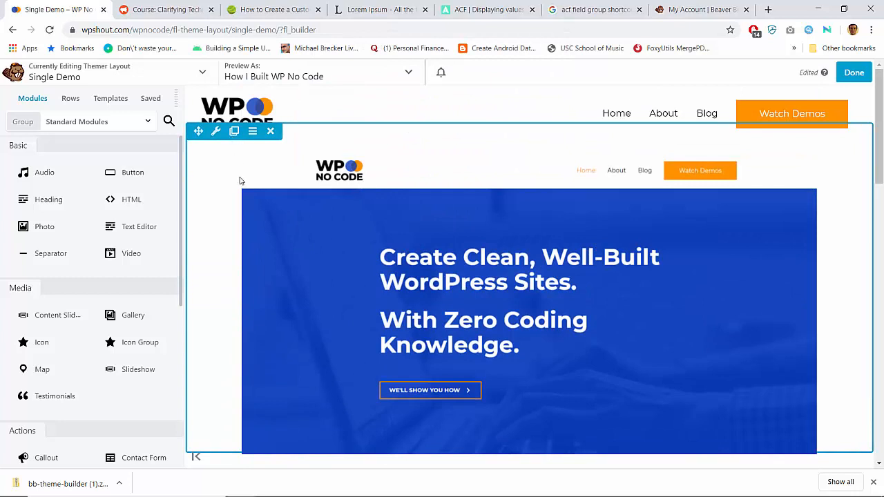
click(215, 132)
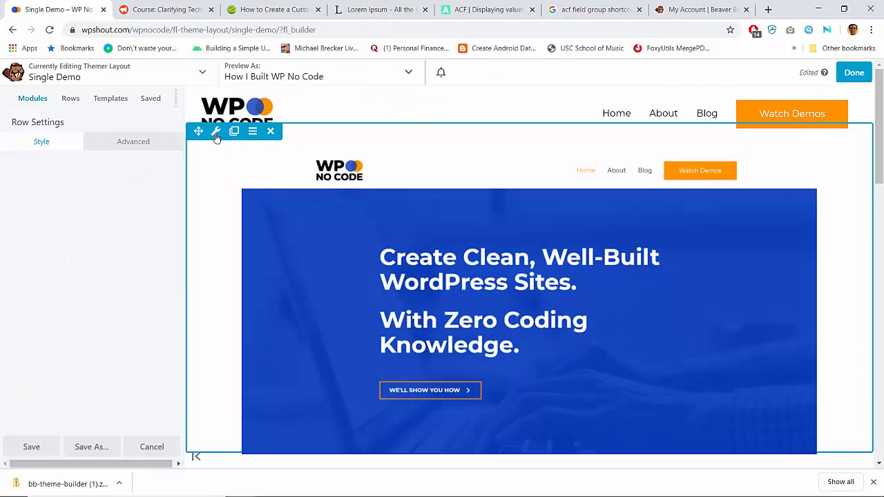
click(86, 193)
click(104, 211)
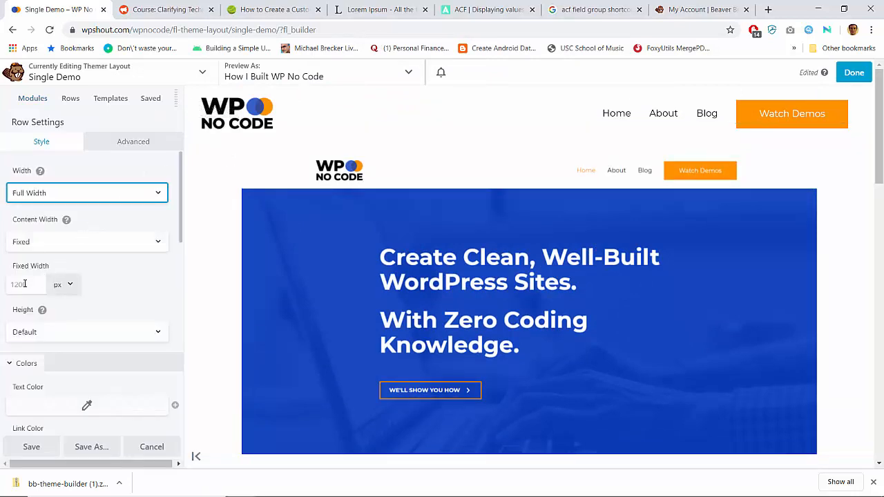
scroll(87, 314, down, 5)
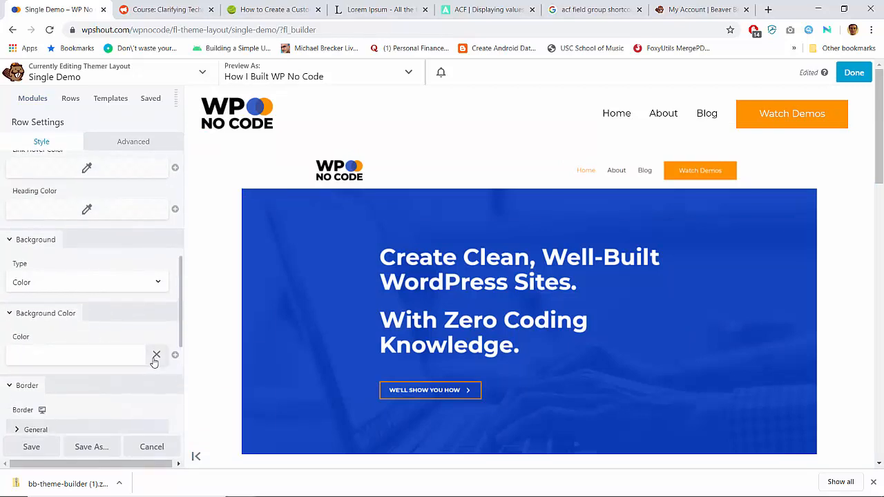
click(154, 355)
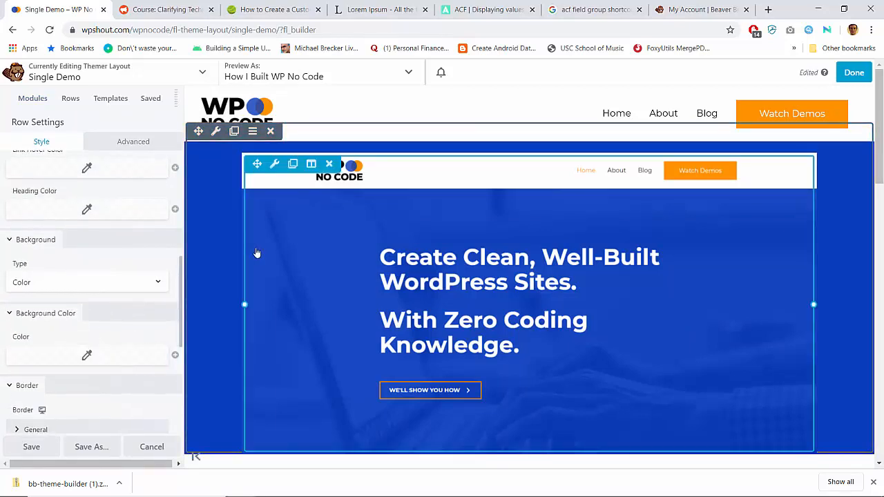
Set the featured image row's top and bottom padding to 80 px
scroll(131, 253, up, 6)
click(121, 142)
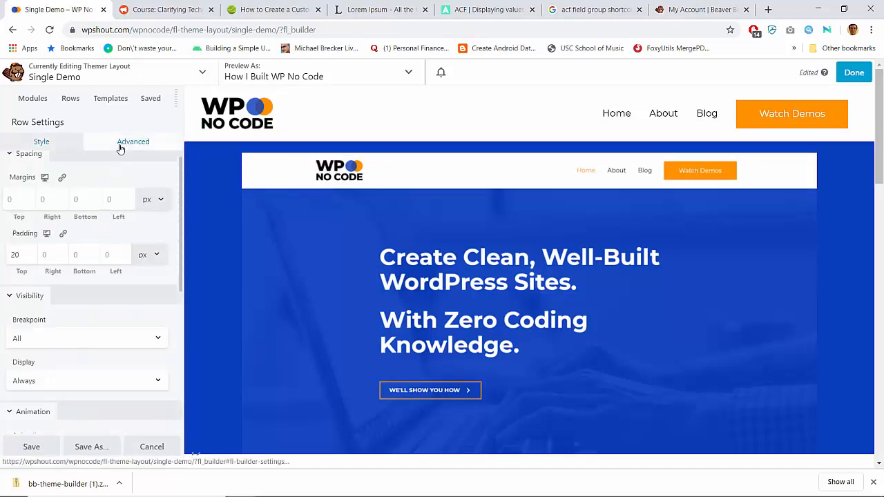
click(19, 200)
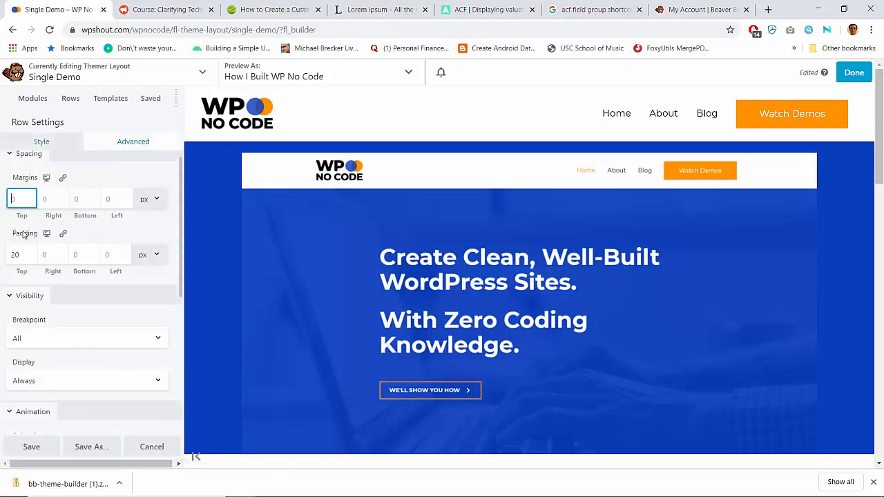
key(Tab)
key(Tab)
key(Tab)
key(Tab)
key(Tab)
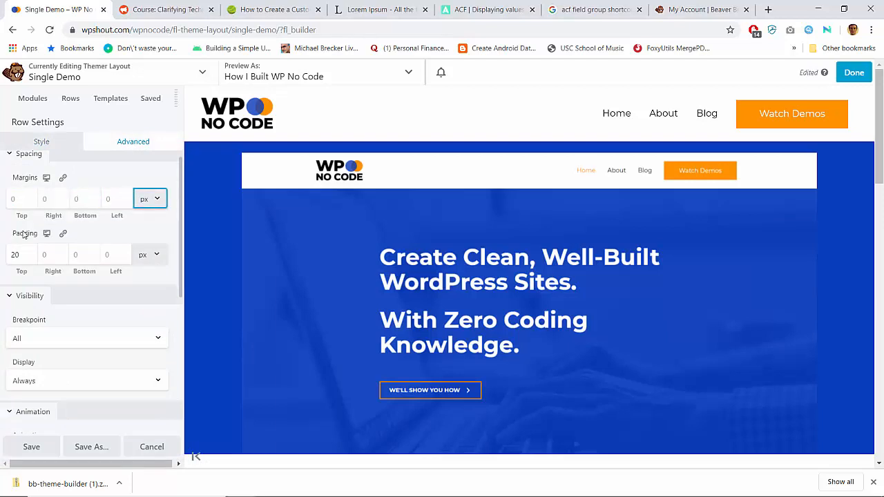
text(80)
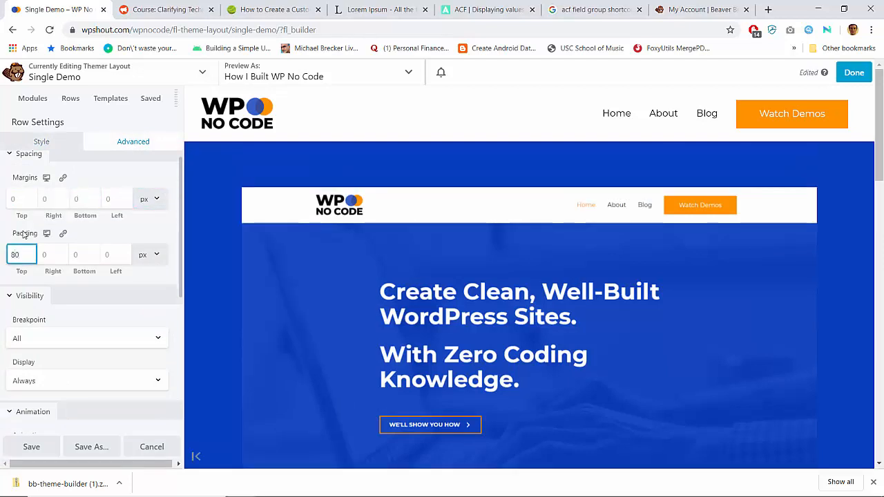
key(Tab)
key(Tab)
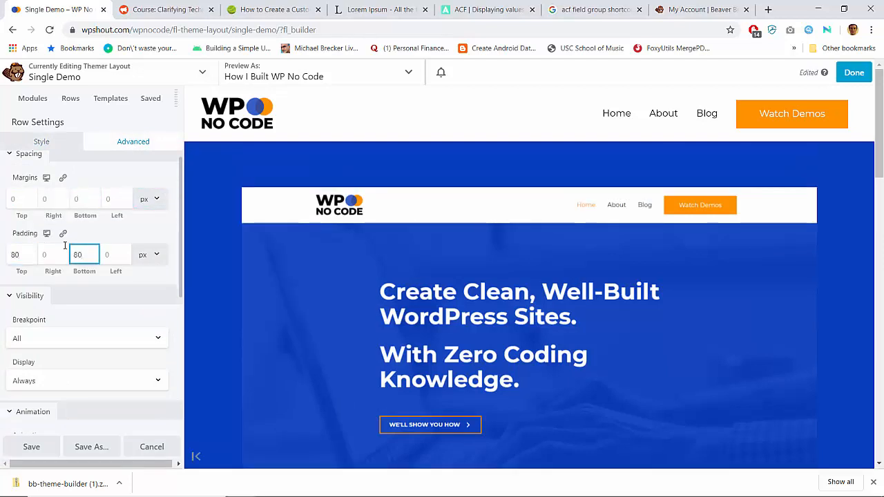
Publish the layout and look over the padded featured image row on the published Single Demo page
scroll(273, 310, down, 5)
scroll(272, 310, up, 4)
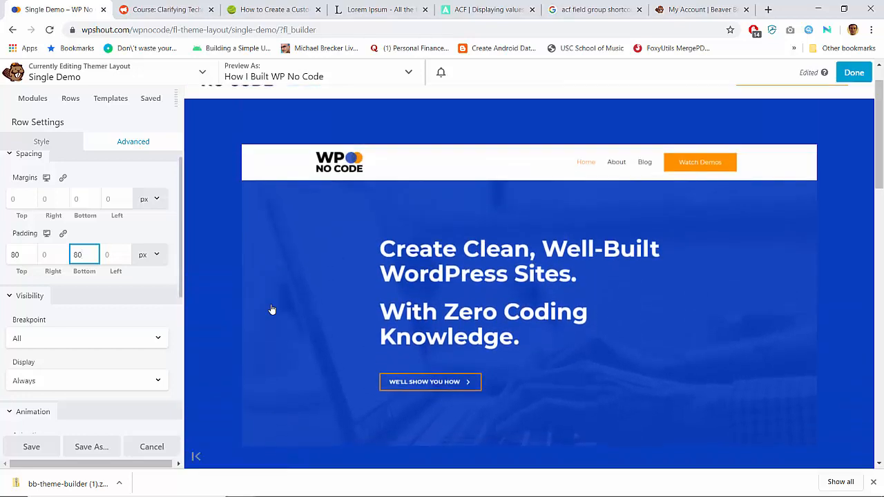
scroll(272, 310, up, 1)
scroll(273, 310, down, 3)
scroll(272, 310, up, 2)
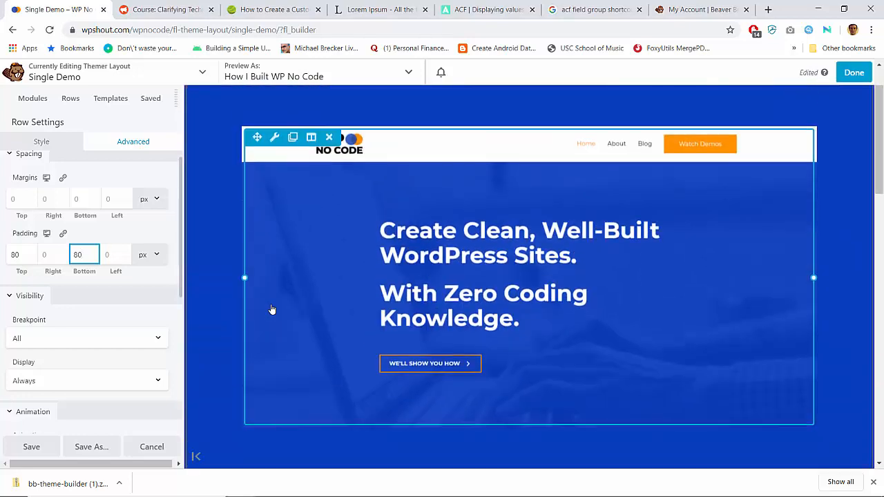
scroll(272, 311, down, 3)
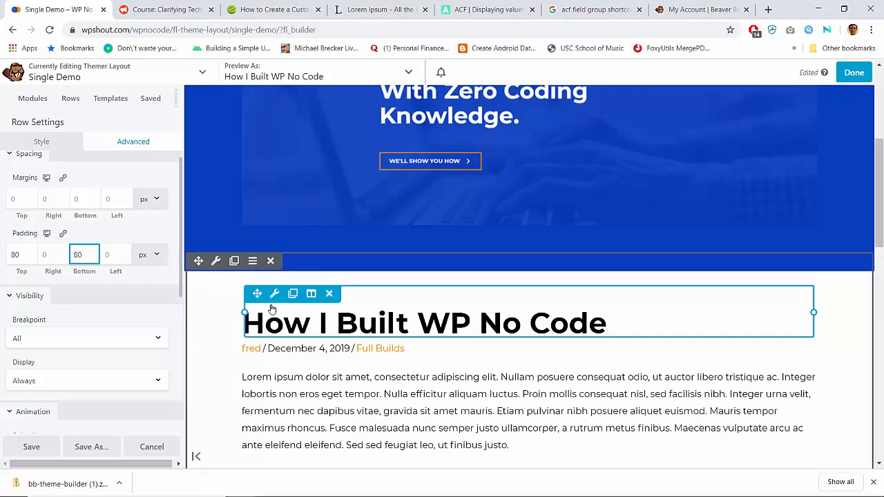
scroll(272, 310, up, 4)
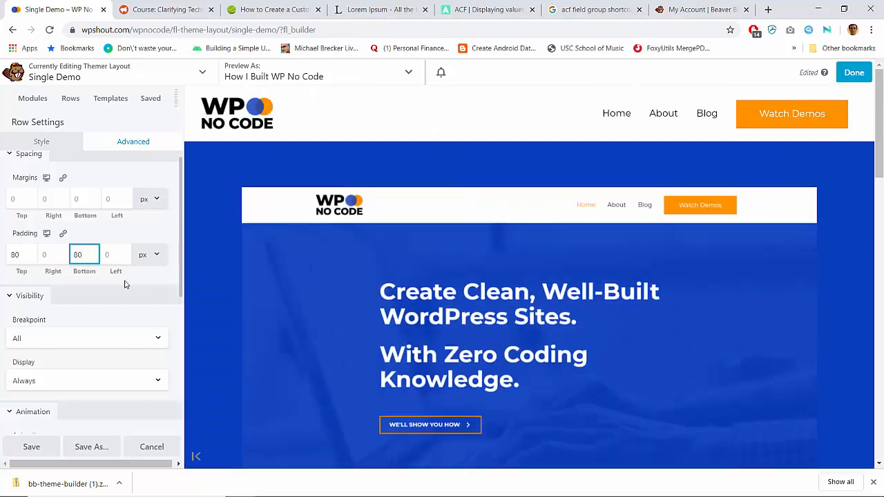
click(849, 71)
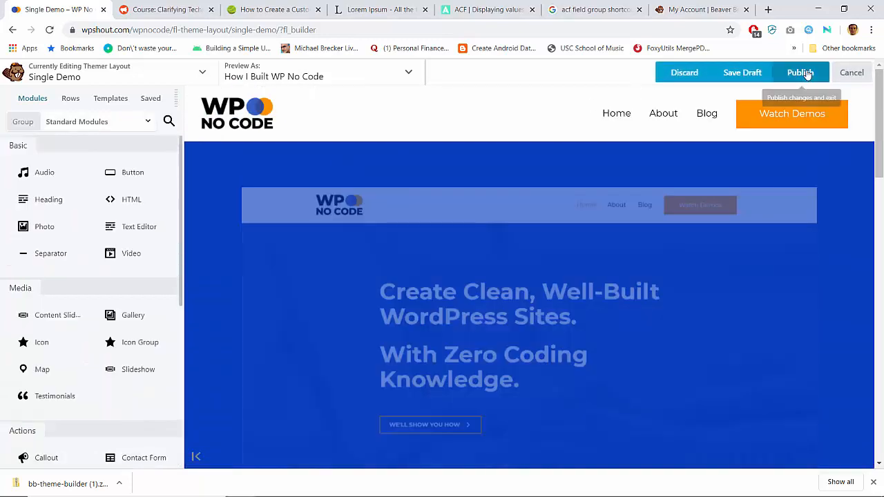
click(805, 71)
scroll(369, 288, down, 4)
scroll(368, 288, up, 4)
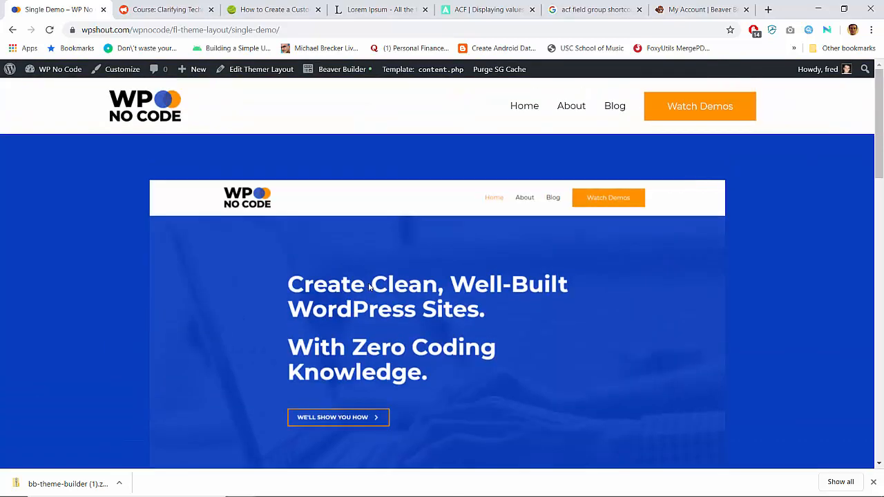
scroll(369, 287, down, 4)
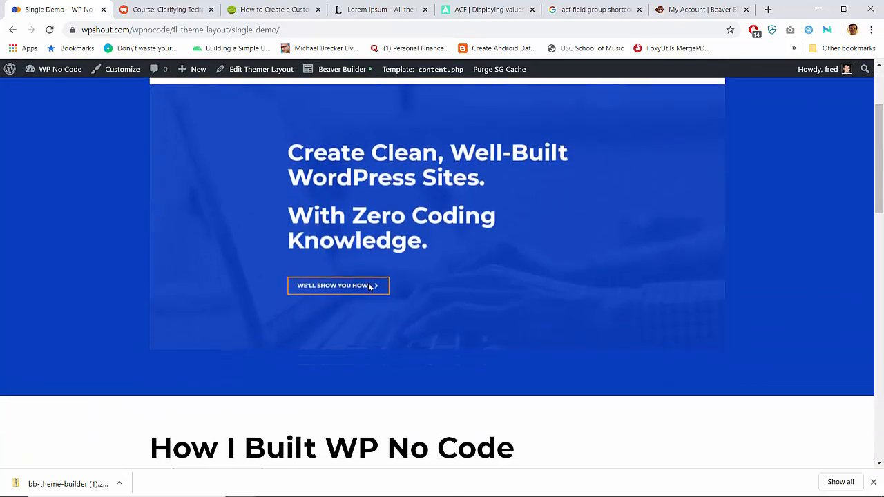
scroll(369, 287, up, 4)
Reopen the Single Demo layout in the builder and open the featured image's style settings
click(332, 72)
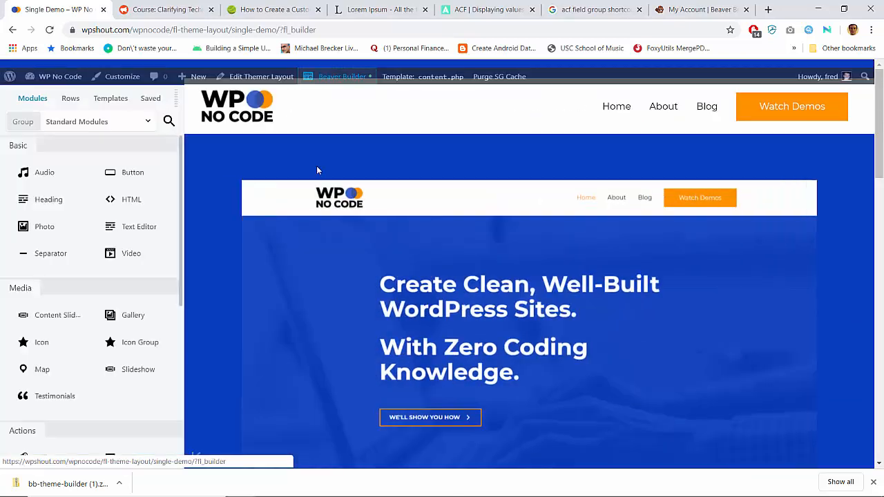
click(275, 200)
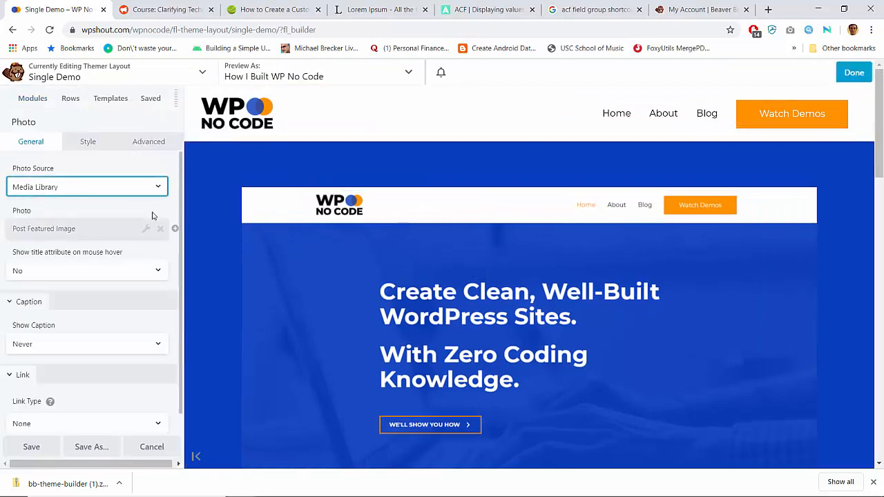
scroll(82, 292, down, 4)
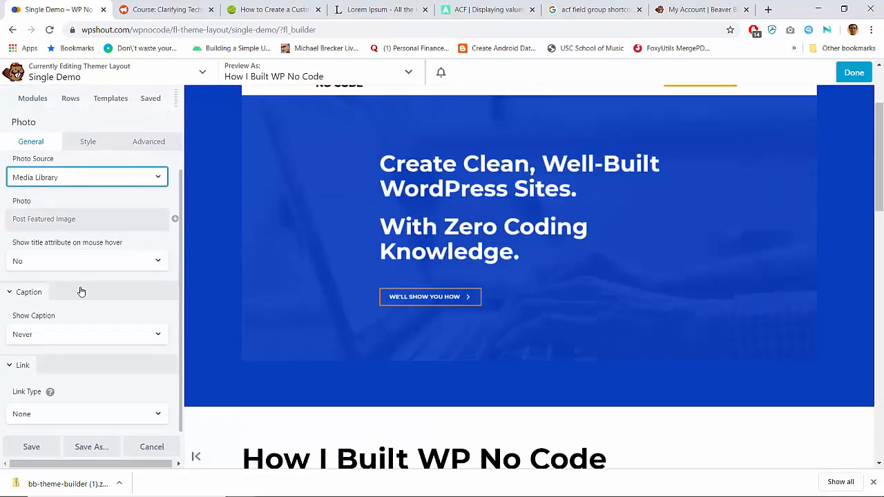
scroll(81, 291, up, 1)
scroll(279, 209, up, 3)
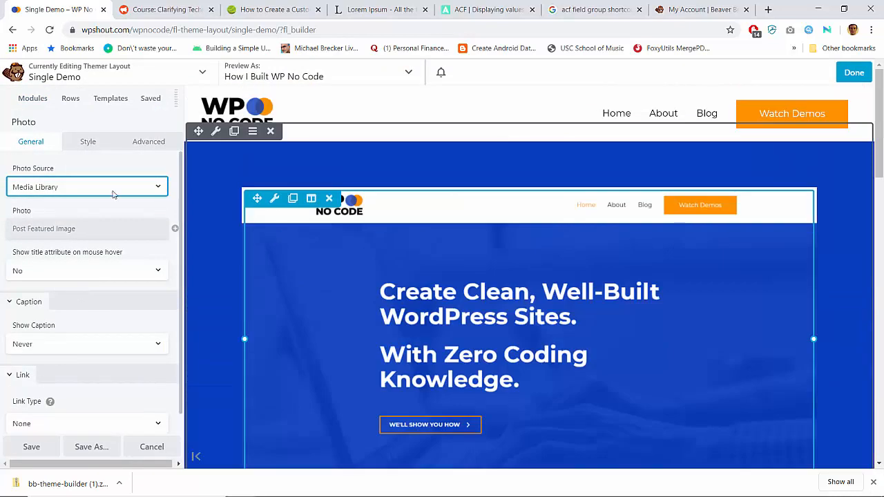
click(81, 143)
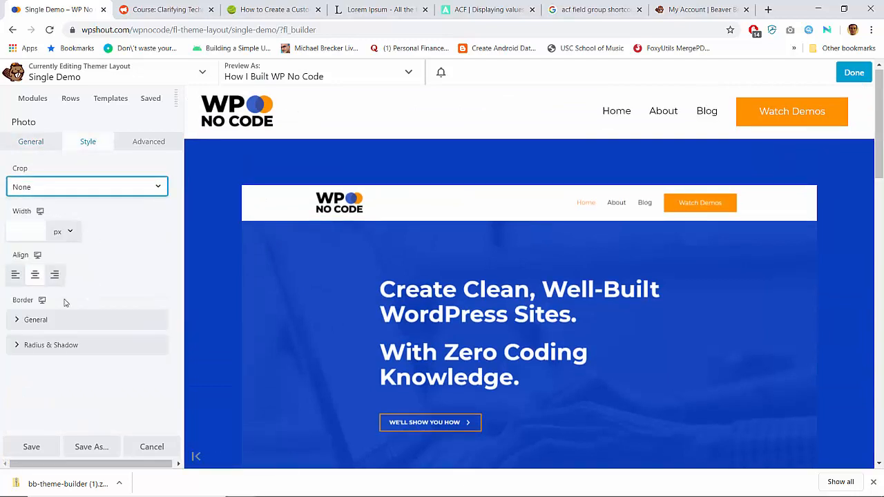
Give the featured image a Solid border in white (#ffffff)
click(36, 320)
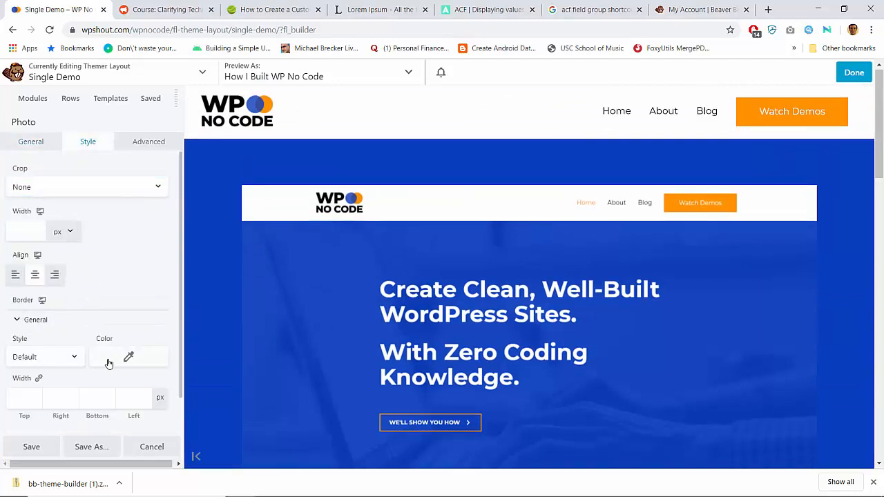
click(45, 357)
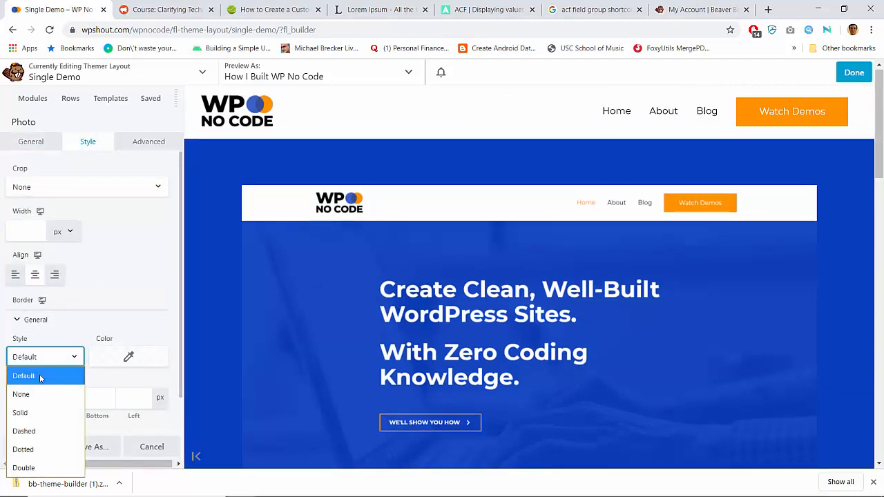
click(20, 412)
click(100, 358)
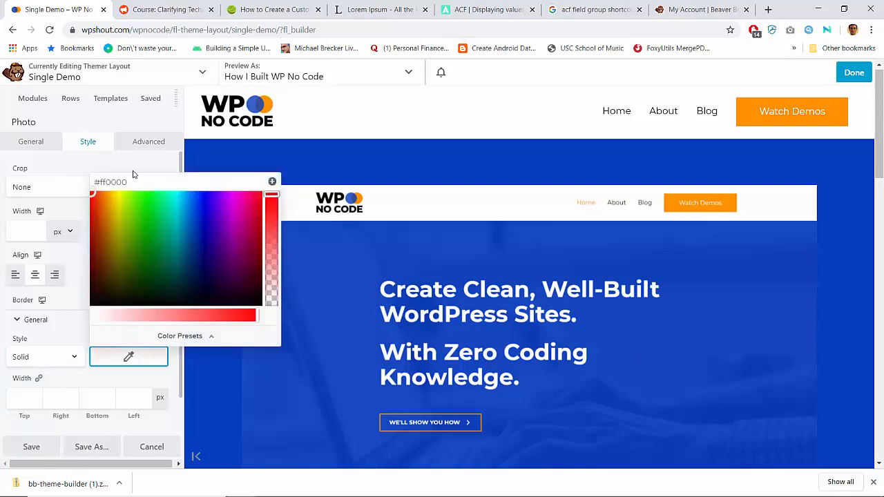
double_click(106, 182)
text(ffffff)
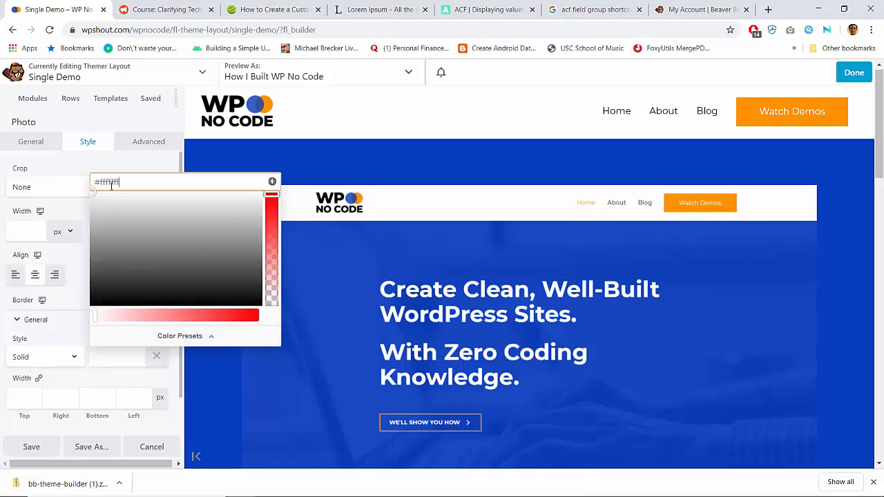
click(67, 174)
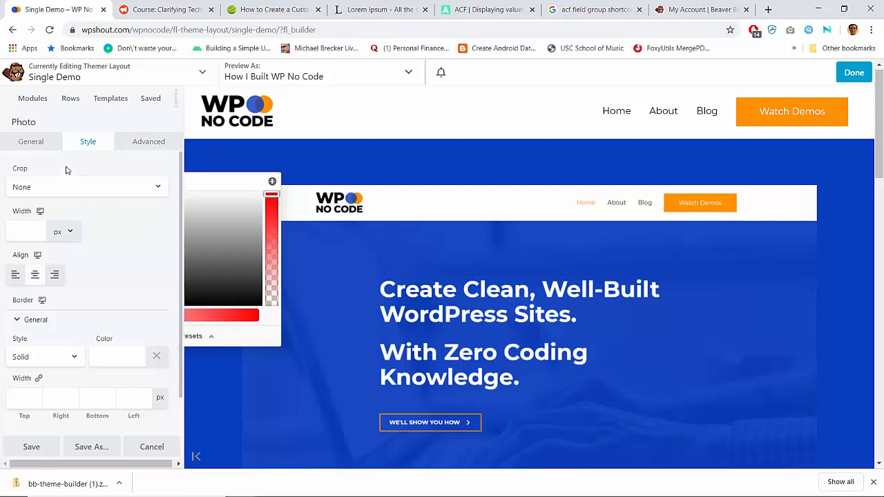
Set the featured image's border width to 1 px on the top, right, bottom and left sides
click(25, 399)
text(1)
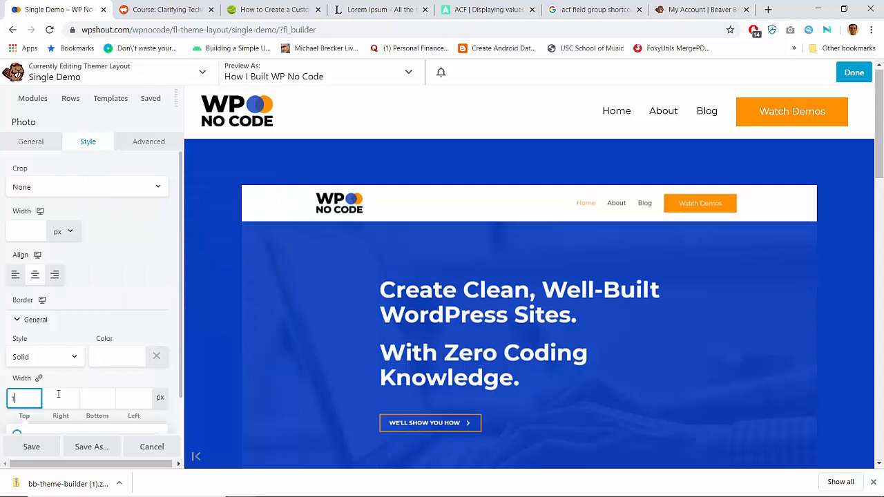
key(Tab)
text(1)
key(Tab)
text(1)
key(Tab)
text(1)
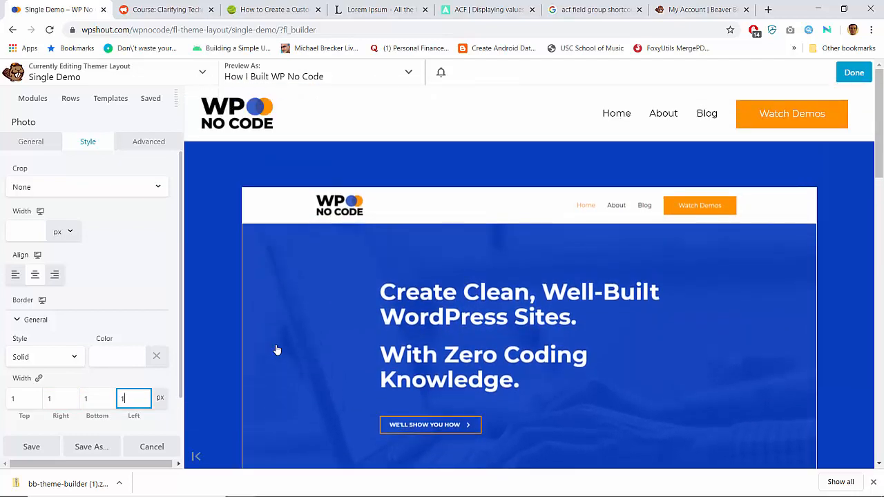
Change the featured image's border color to the orange preset #ff9400
double_click(18, 398)
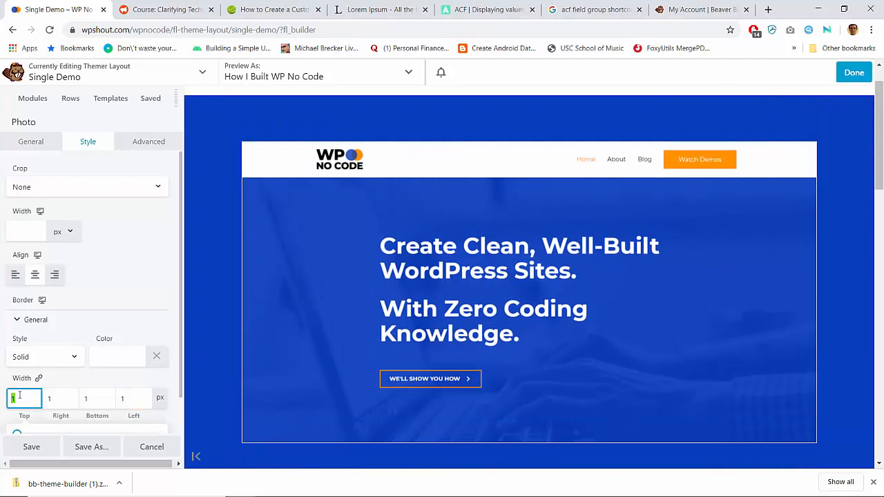
click(117, 357)
click(134, 335)
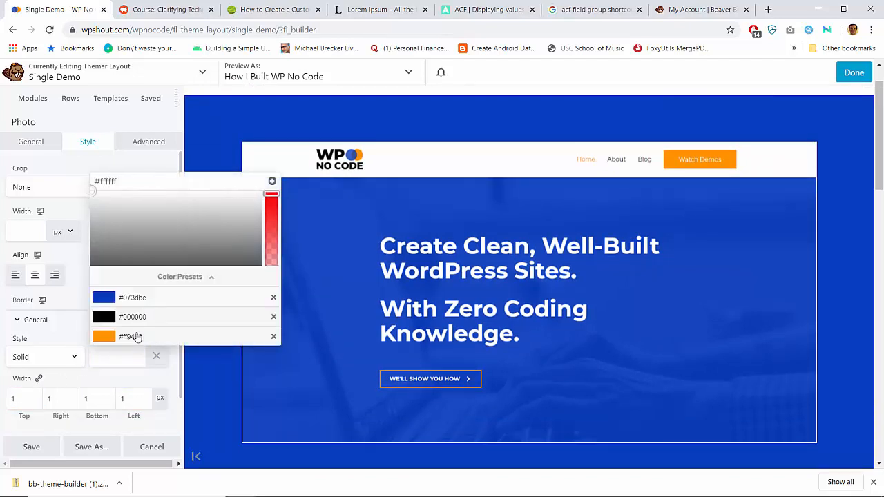
click(118, 240)
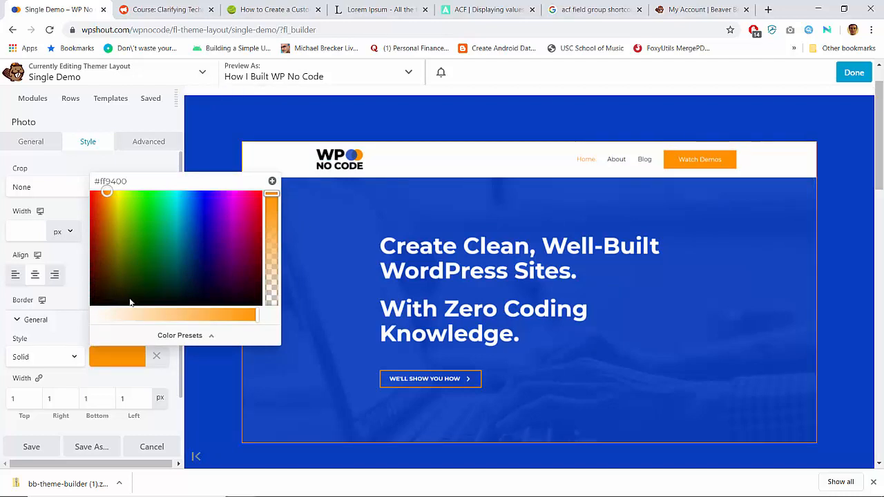
Try the #000000 and #ccd8ea color presets on the featured image's border
click(185, 339)
click(128, 221)
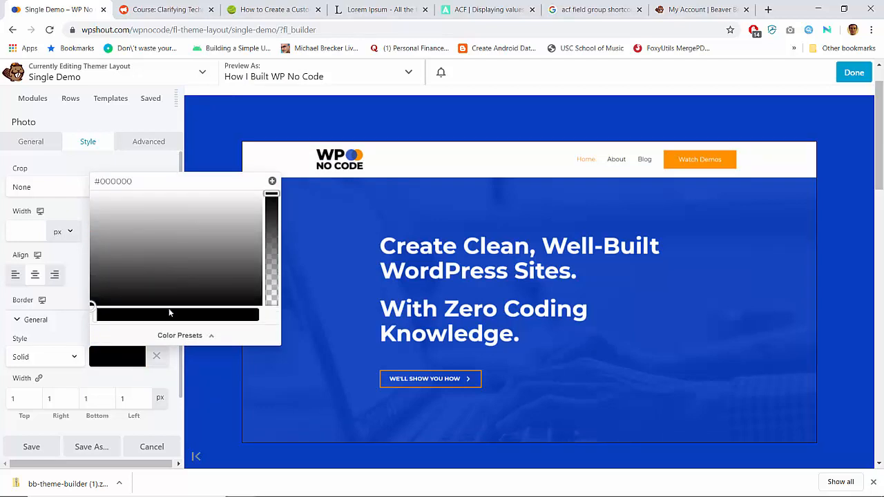
click(174, 337)
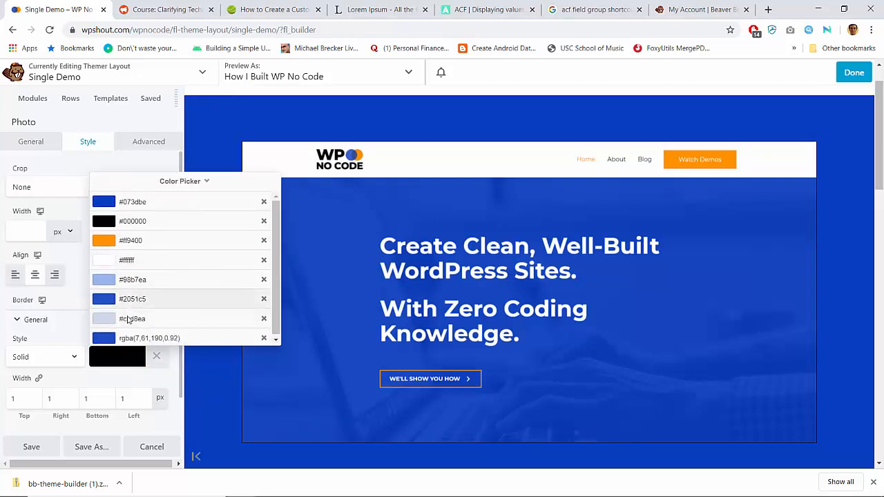
click(127, 322)
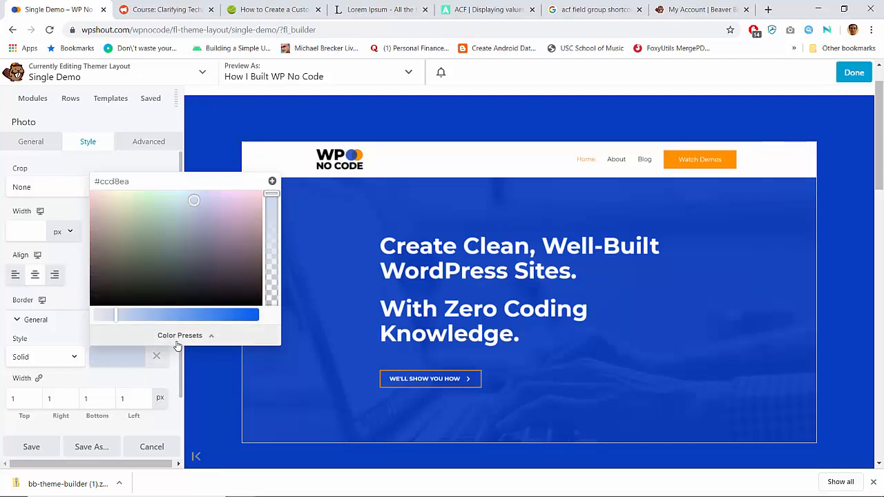
Set the featured image's border color to the light blue preset #98b7ea and publish the Single Demo layout
click(176, 342)
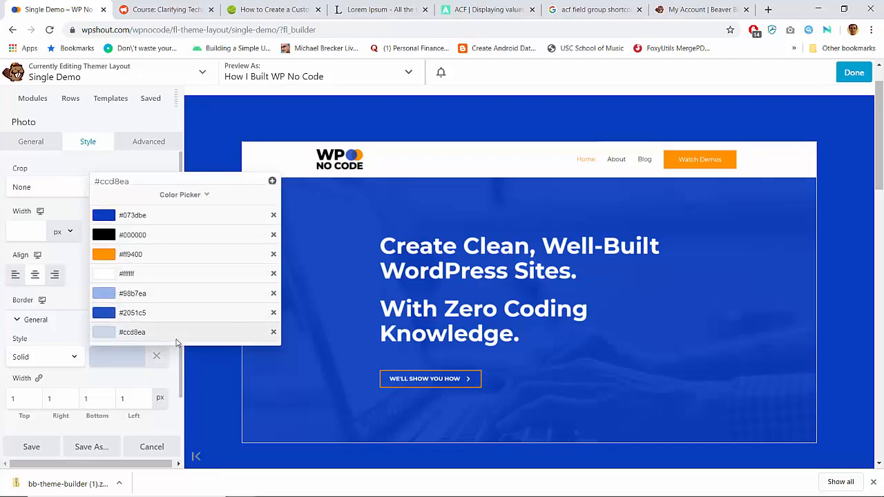
click(138, 286)
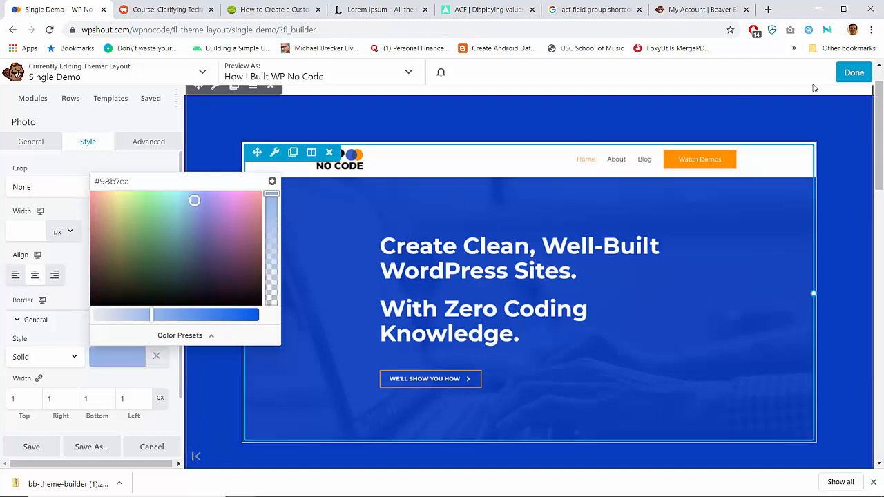
click(847, 73)
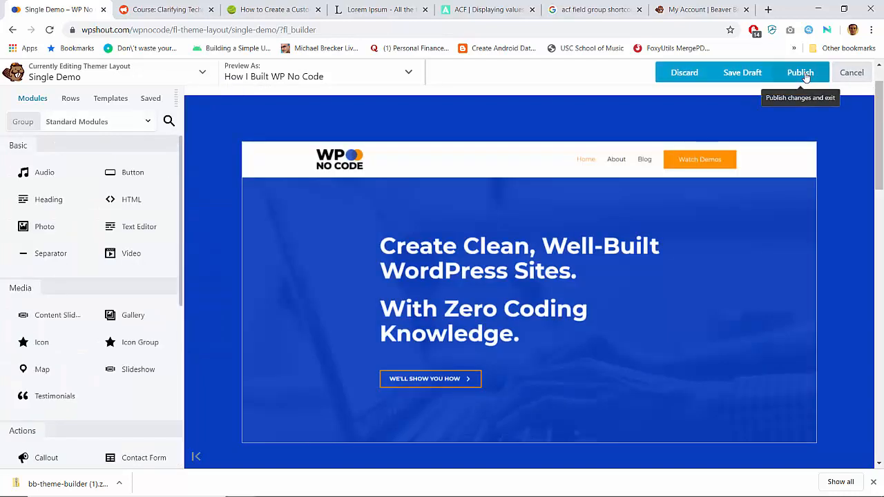
click(805, 74)
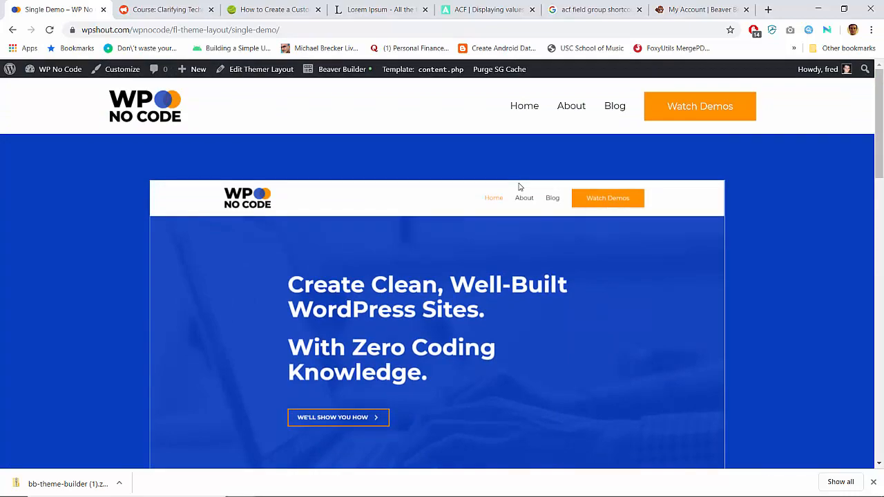
Review the published Single Demo layout, checking the bordered featured image and the post content beneath it
scroll(520, 187, down, 3)
scroll(519, 187, up, 3)
scroll(519, 187, down, 15)
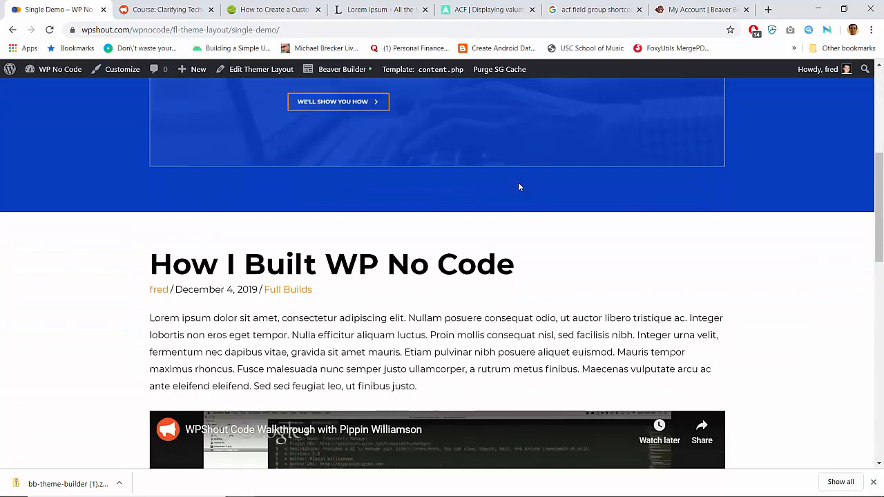
scroll(520, 187, down, 3)
scroll(519, 187, up, 20)
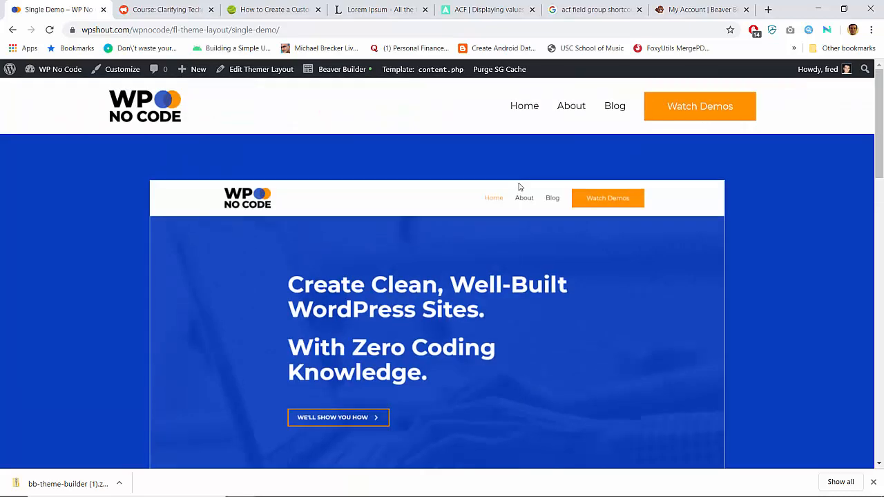
scroll(519, 186, down, 1)
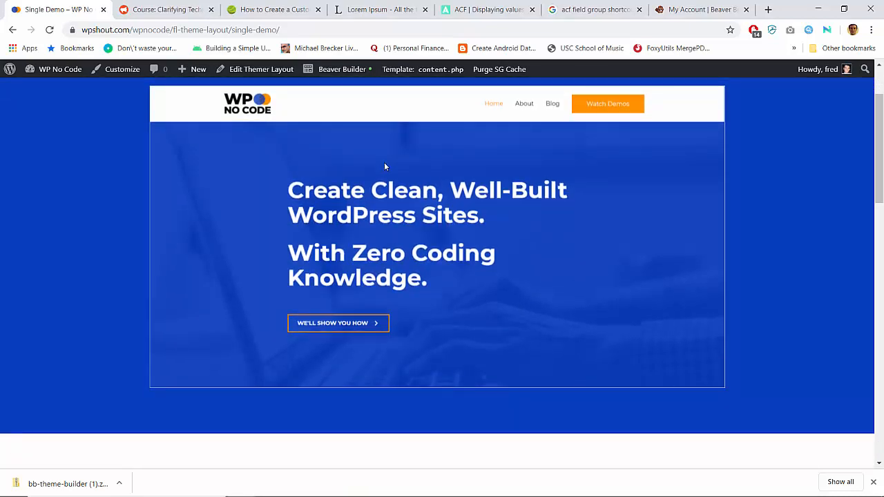
click(157, 6)
scroll(198, 181, up, 1)
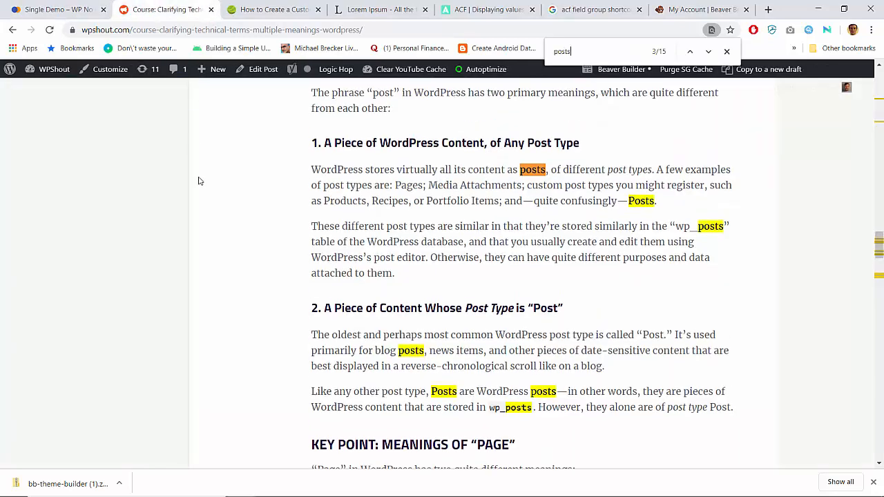
click(62, 8)
scroll(188, 141, up, 1)
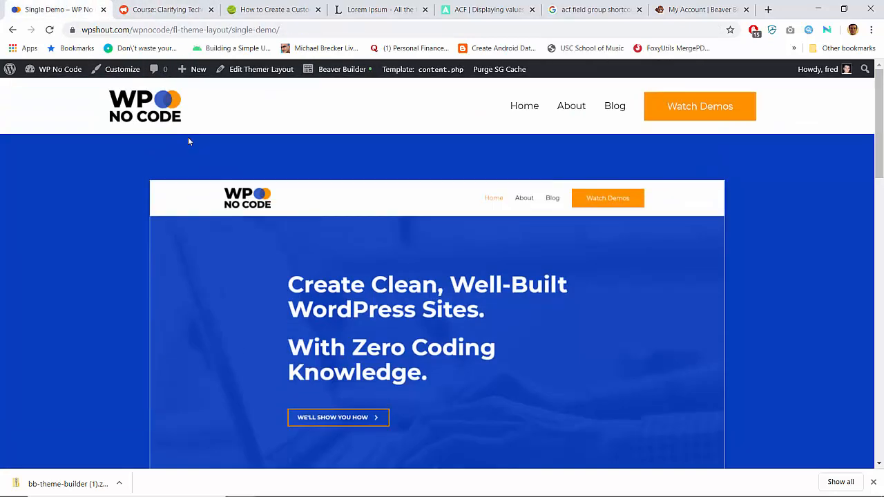
Open the How I Built WP No Code post from the site's Demos page and review its layout down to the comment form
scroll(275, 268, up, 10)
click(710, 108)
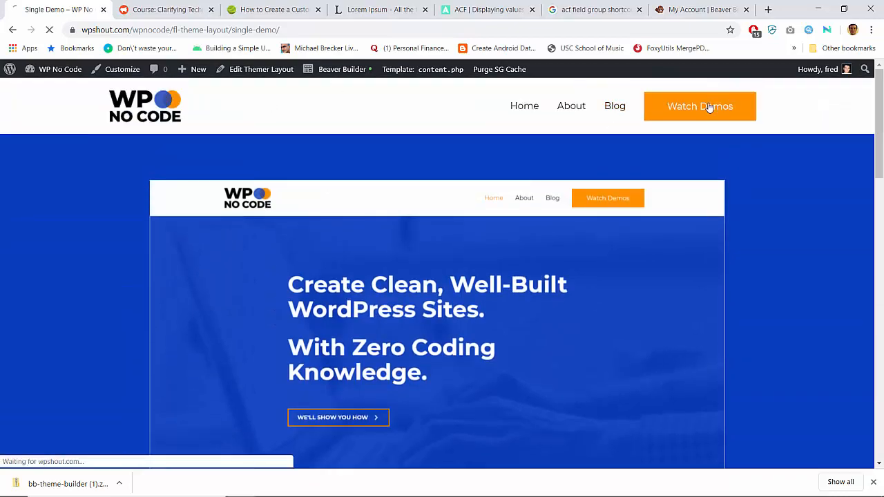
scroll(334, 274, down, 15)
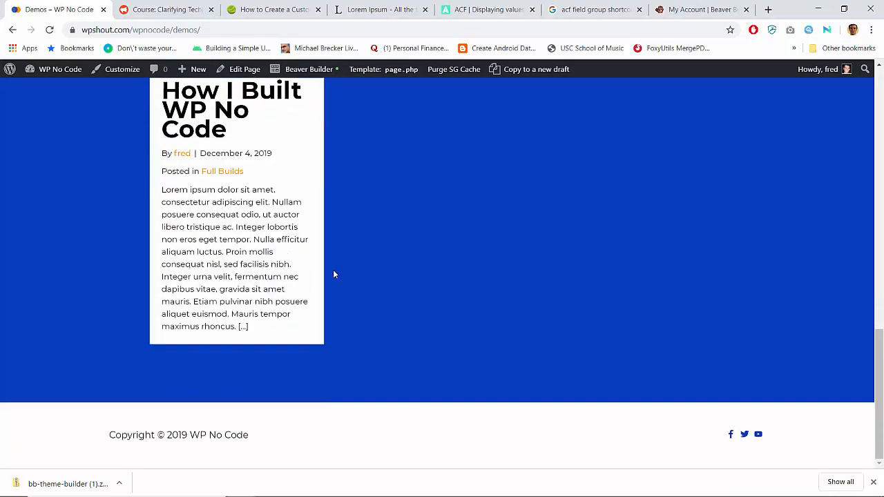
click(218, 126)
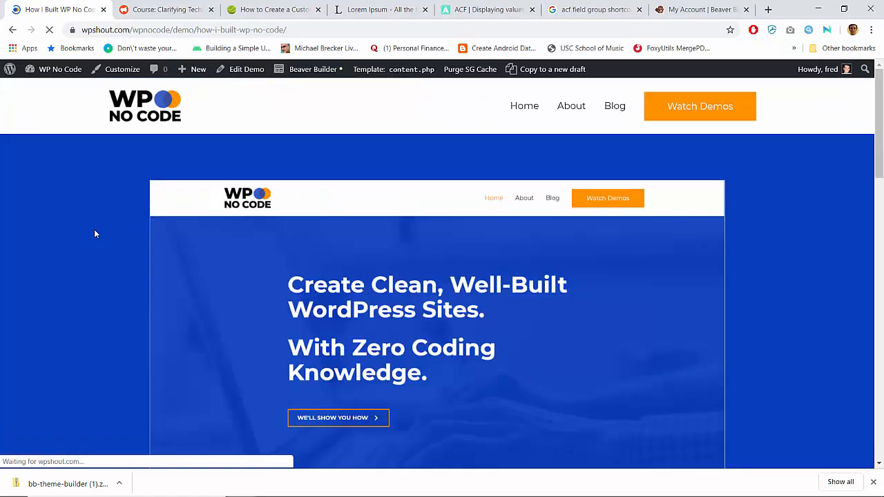
scroll(95, 234, down, 4)
scroll(96, 234, up, 4)
scroll(95, 234, down, 6)
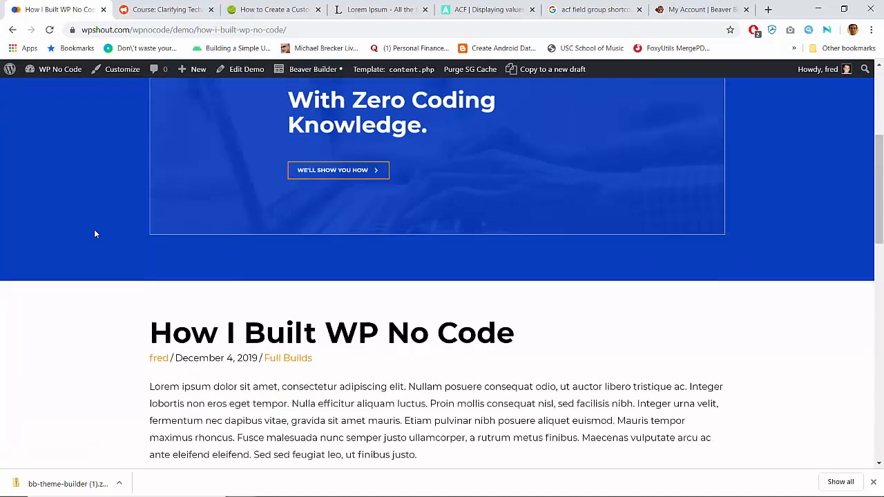
scroll(95, 234, down, 10)
scroll(96, 235, up, 17)
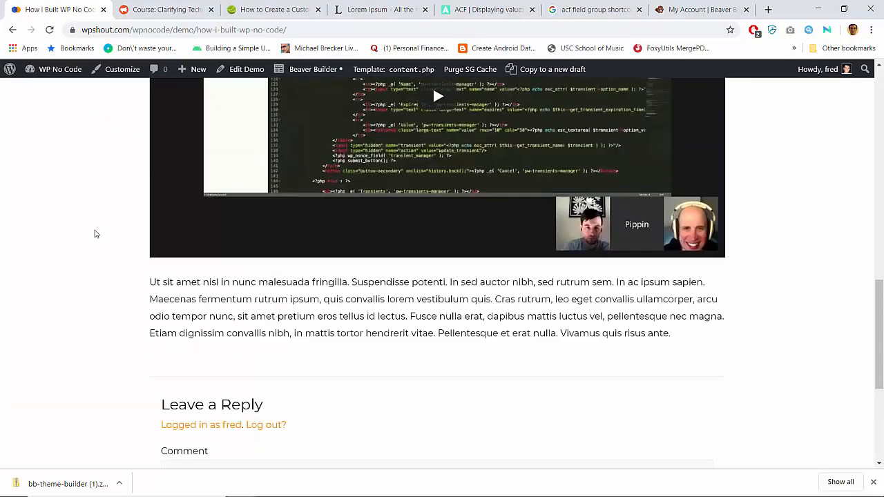
Open the How I Built WP No Code demo for editing and replace its featured image with wp_no_code_demos.png
click(253, 73)
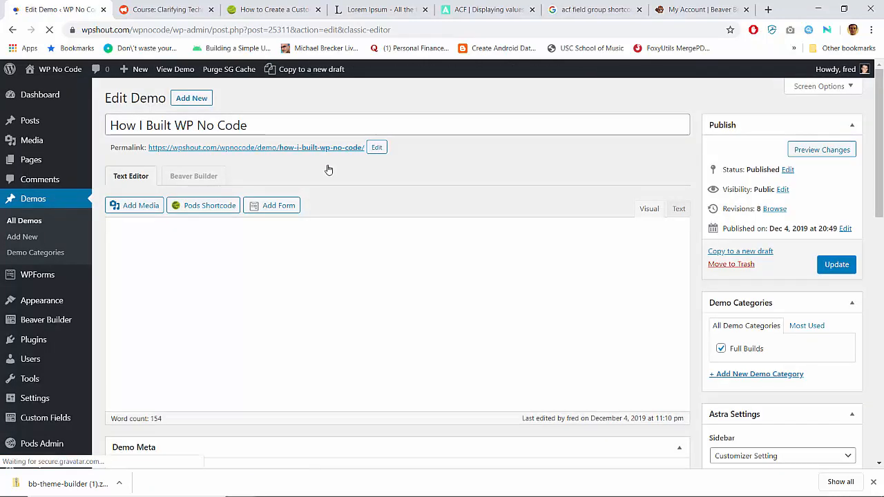
scroll(448, 300, down, 5)
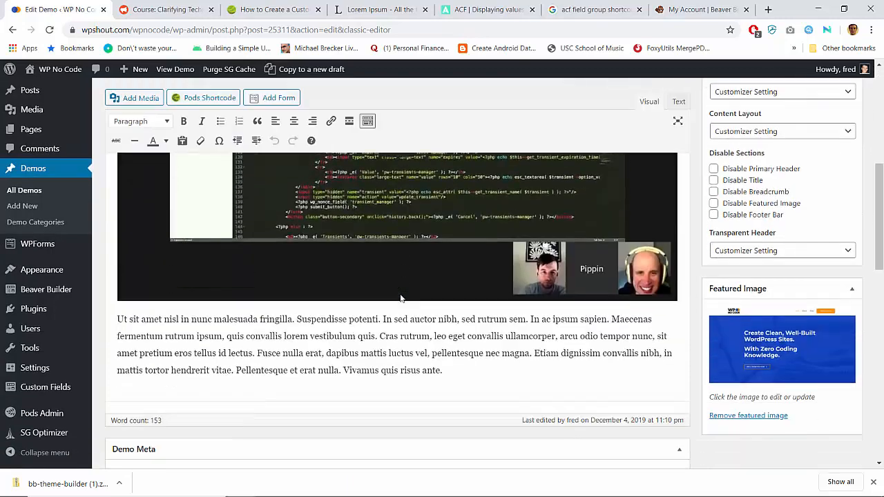
click(721, 346)
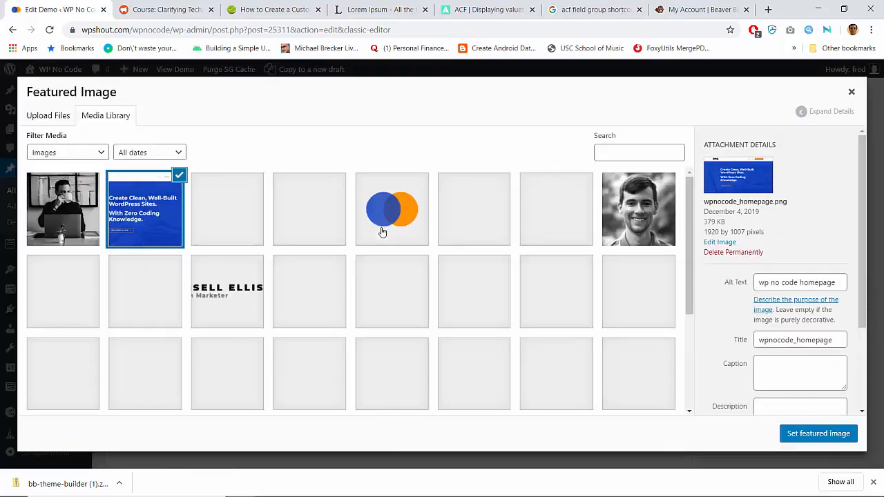
click(58, 207)
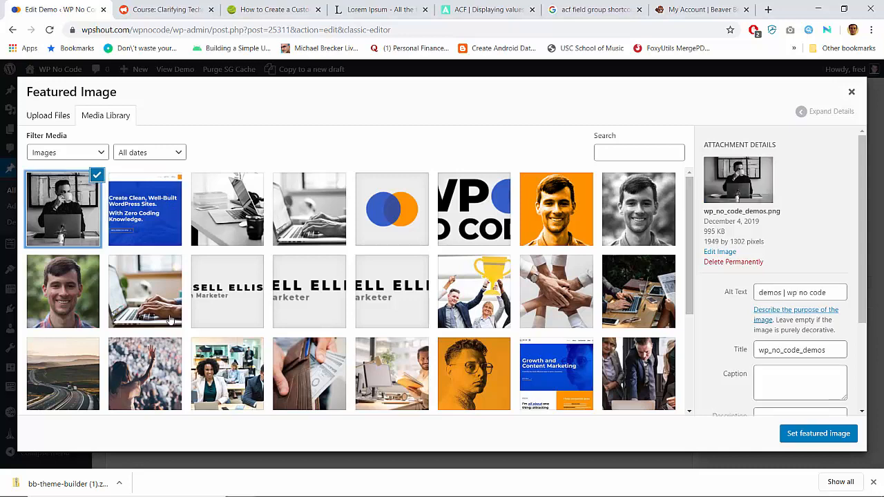
click(791, 431)
Update the How I Built WP No Code demo and open its live page
scroll(659, 341, up, 2)
scroll(659, 341, up, 3)
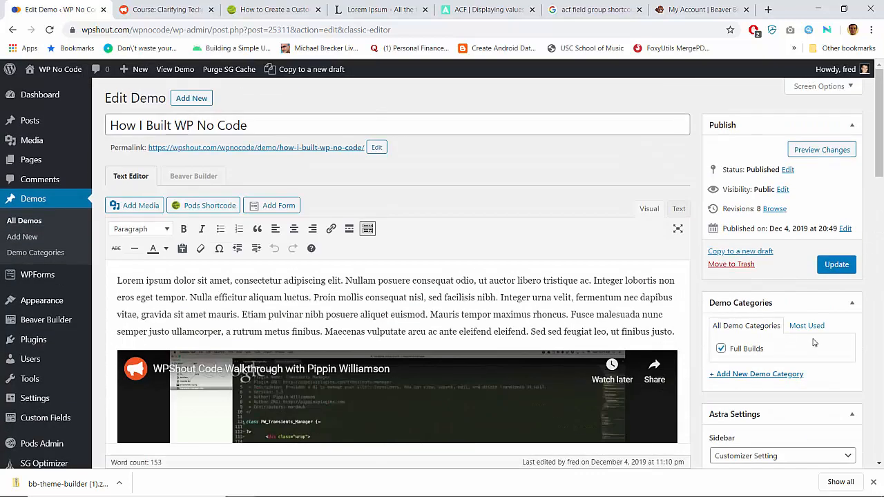
click(836, 264)
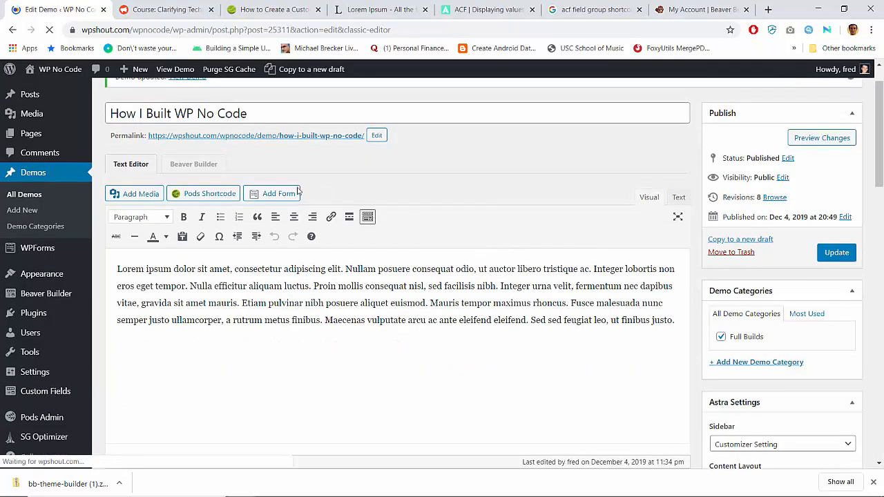
click(281, 141)
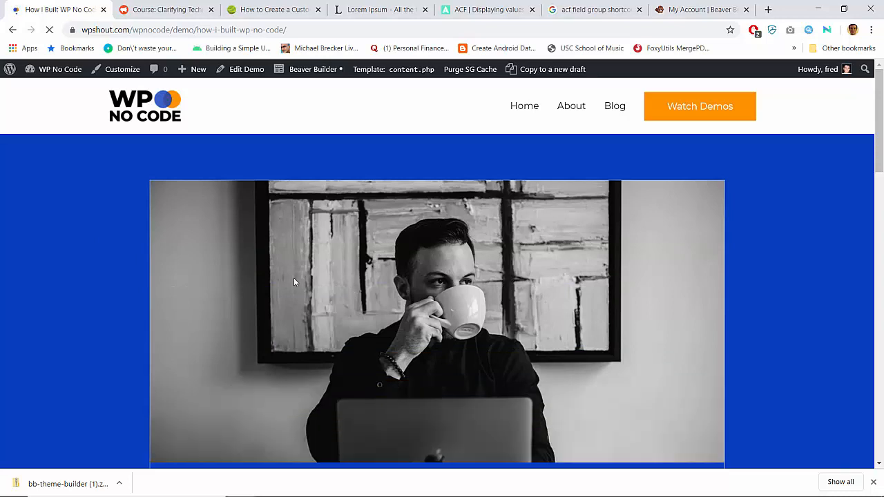
Examine the new featured image and its border on the live demo page, dismissing the browser's downloads bar
scroll(293, 277, down, 3)
scroll(294, 282, up, 2)
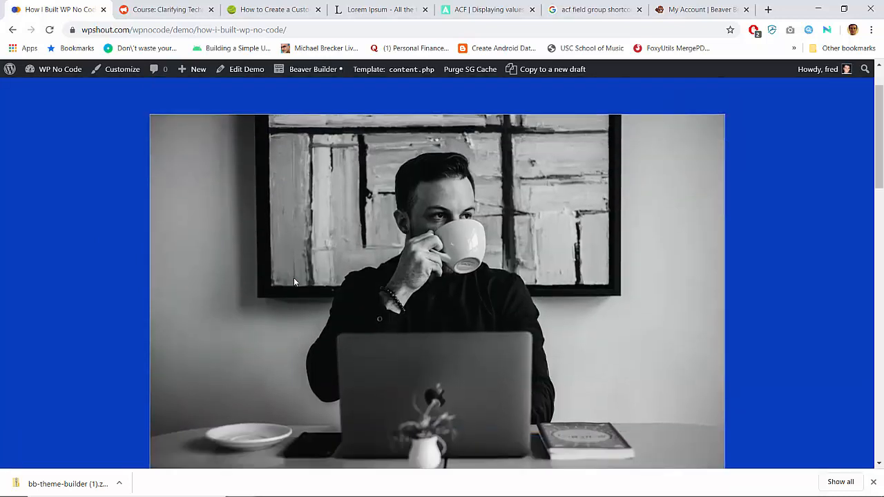
scroll(294, 282, down, 4)
scroll(293, 282, up, 3)
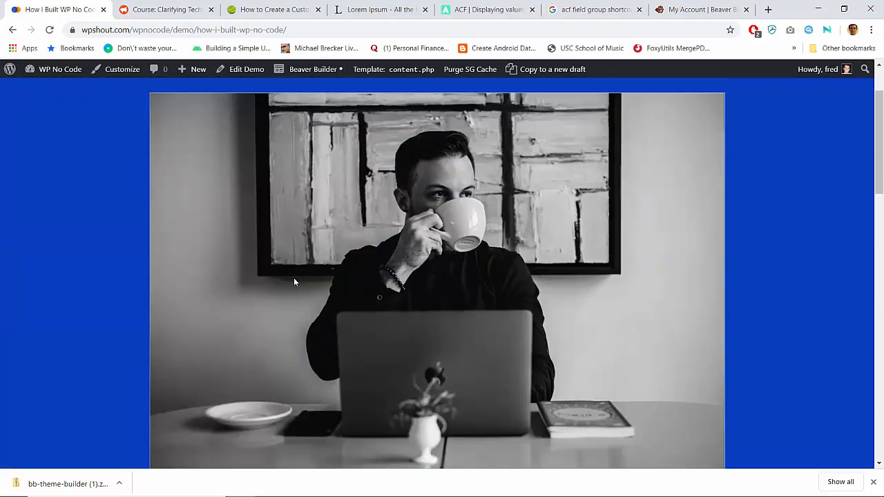
scroll(293, 280, up, 2)
scroll(293, 280, down, 2)
scroll(294, 279, up, 1)
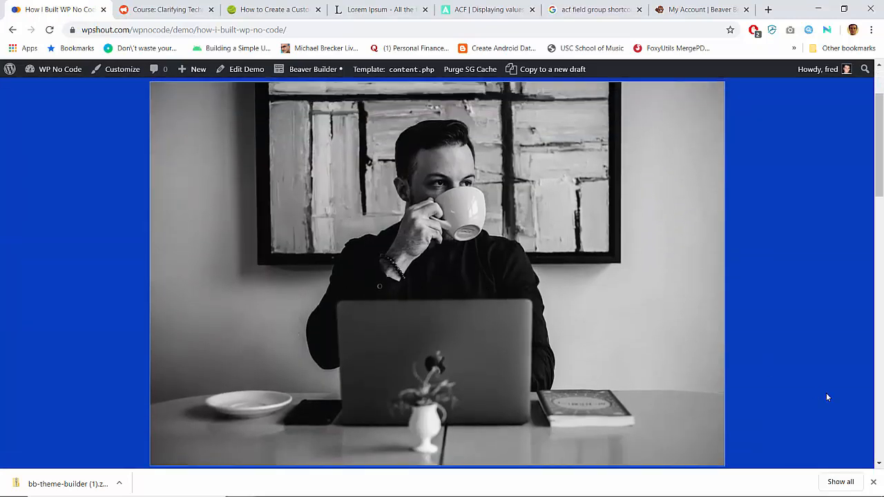
click(872, 484)
scroll(779, 302, up, 1)
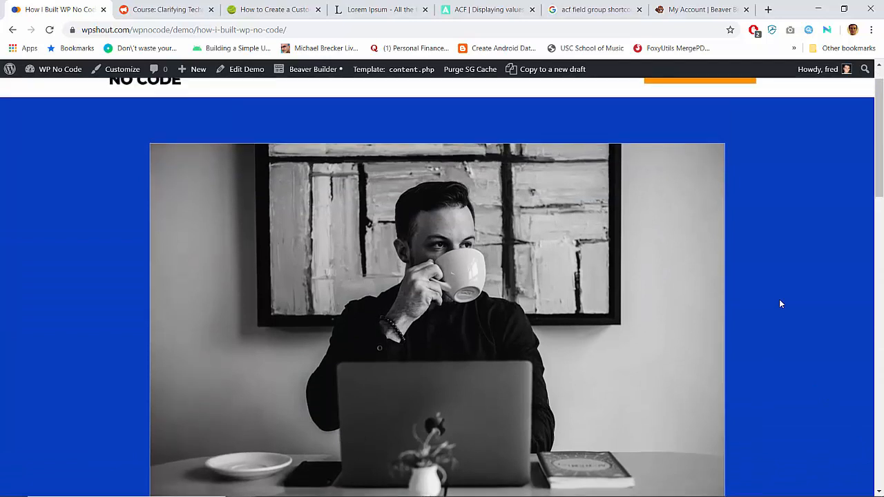
scroll(779, 302, down, 1)
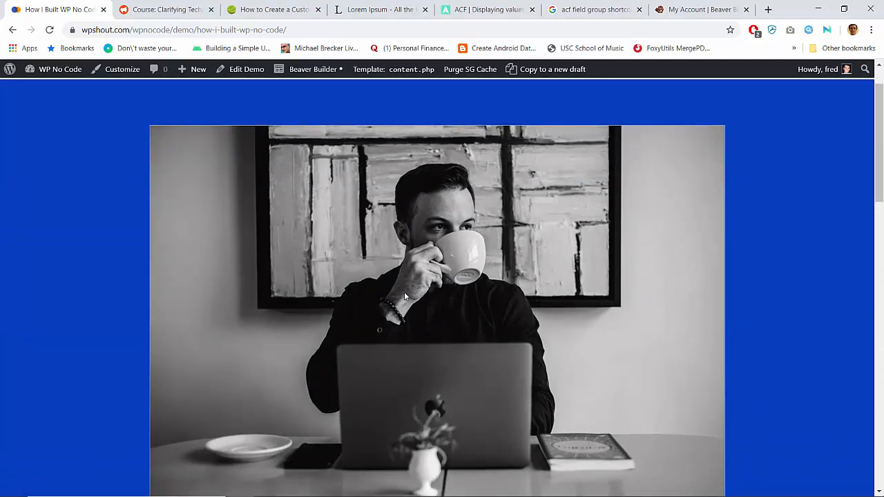
scroll(397, 283, down, 1)
scroll(395, 280, up, 1)
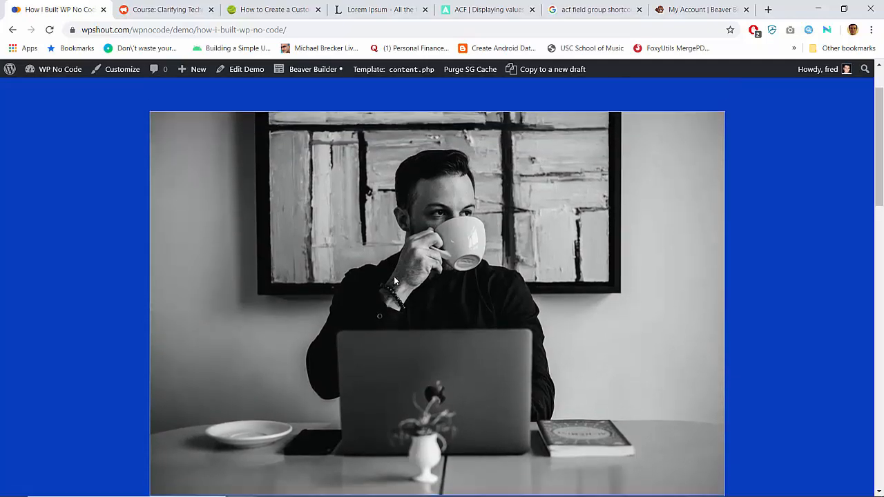
Review the whole live demo page from the featured image through the video to the comment form and footer
scroll(395, 281, down, 1)
scroll(395, 280, down, 10)
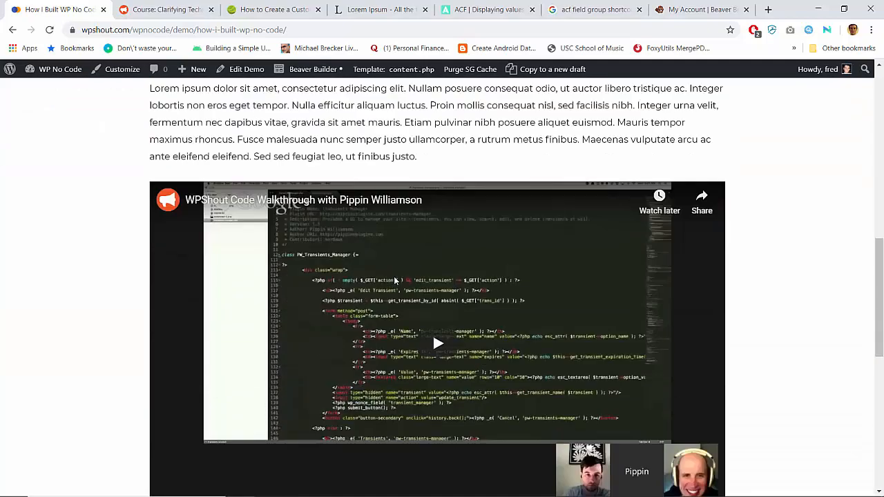
scroll(394, 280, up, 12)
scroll(395, 280, down, 15)
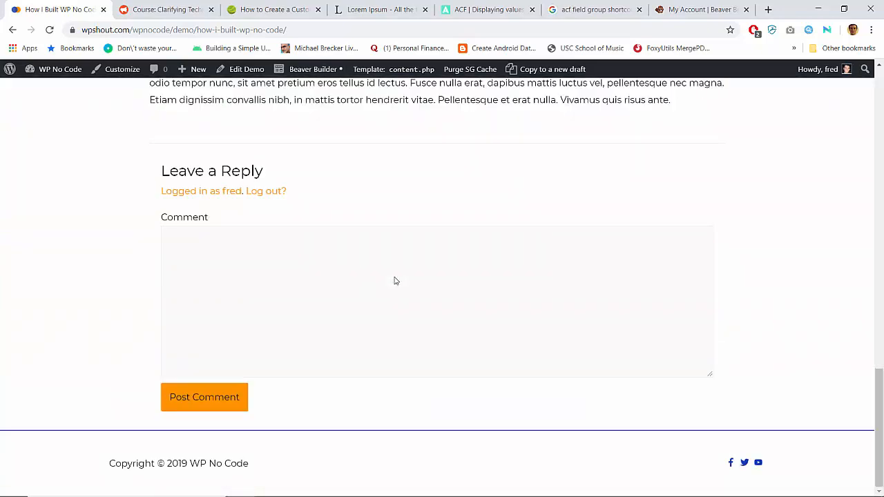
scroll(394, 281, up, 10)
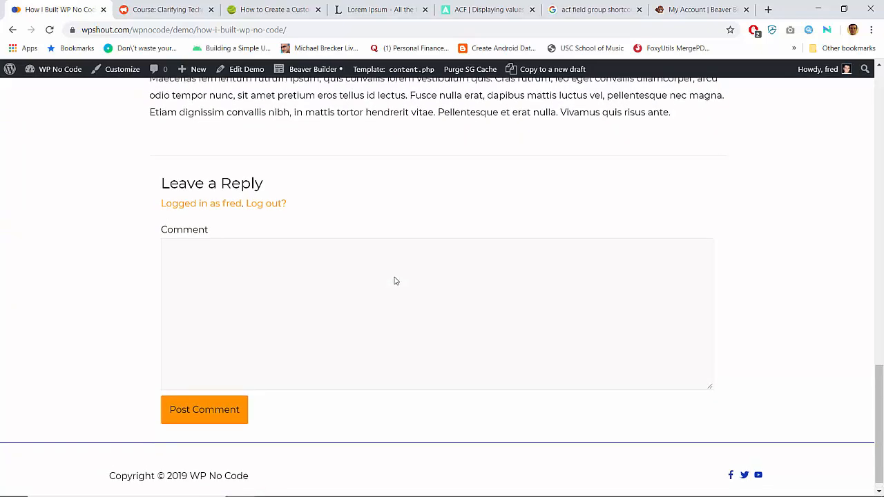
scroll(394, 280, up, 5)
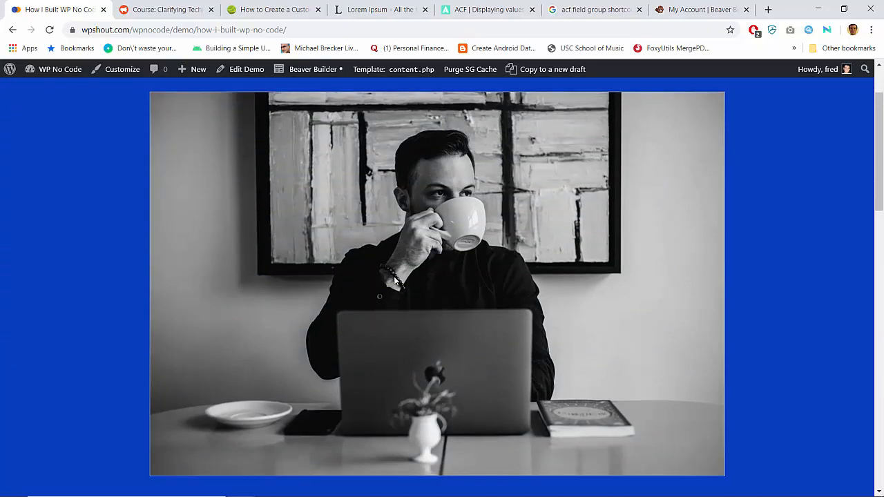
scroll(394, 279, up, 2)
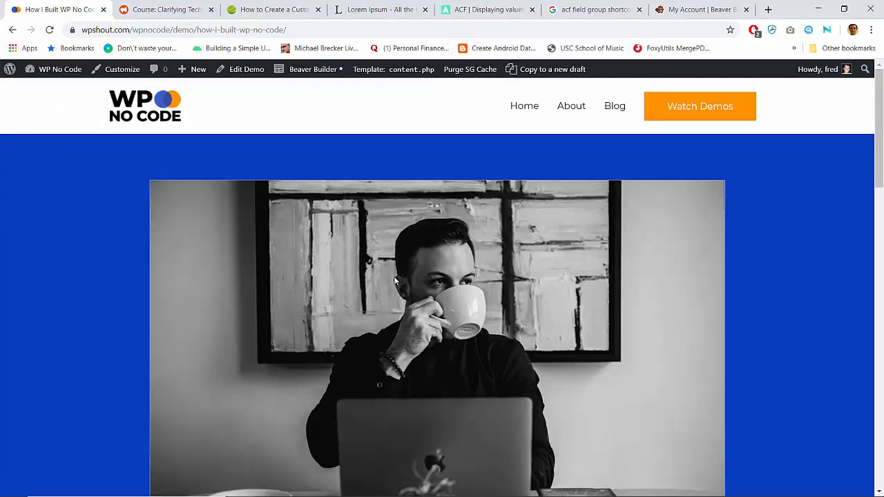
Open the How I Built WP No Code demo for editing and bring up its featured image selection
scroll(276, 247, down, 5)
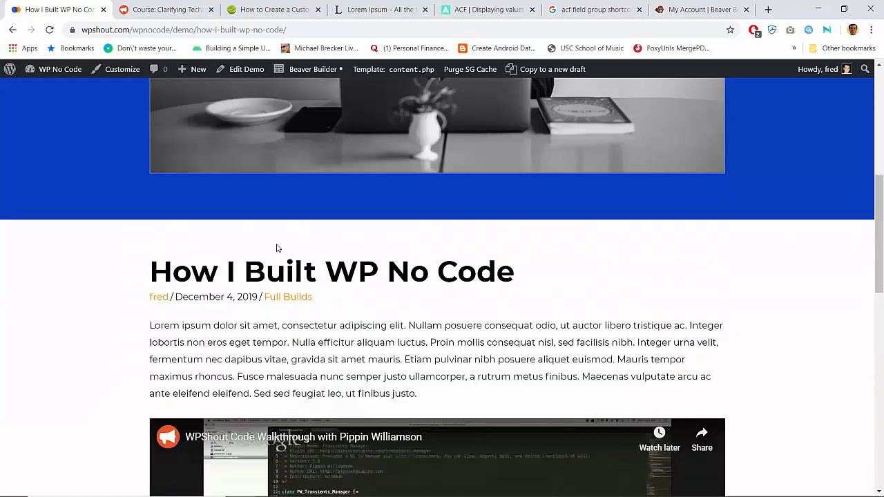
scroll(276, 247, up, 5)
scroll(276, 247, down, 1)
scroll(276, 247, up, 2)
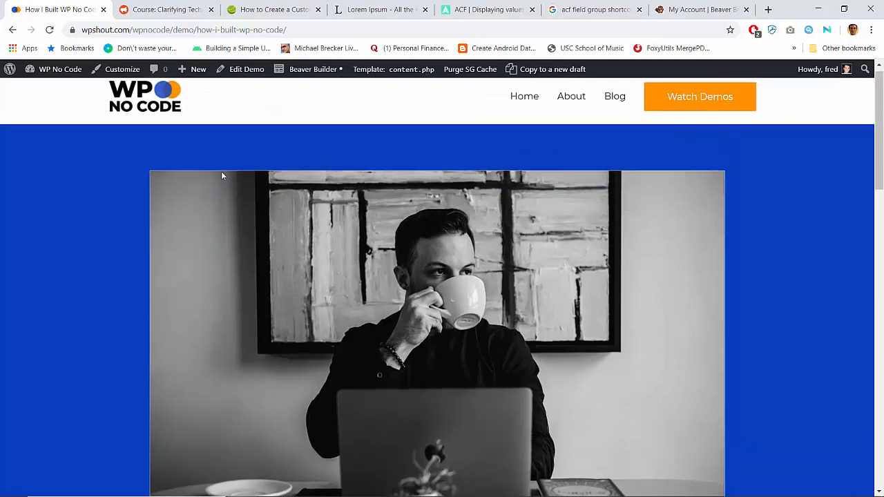
click(242, 69)
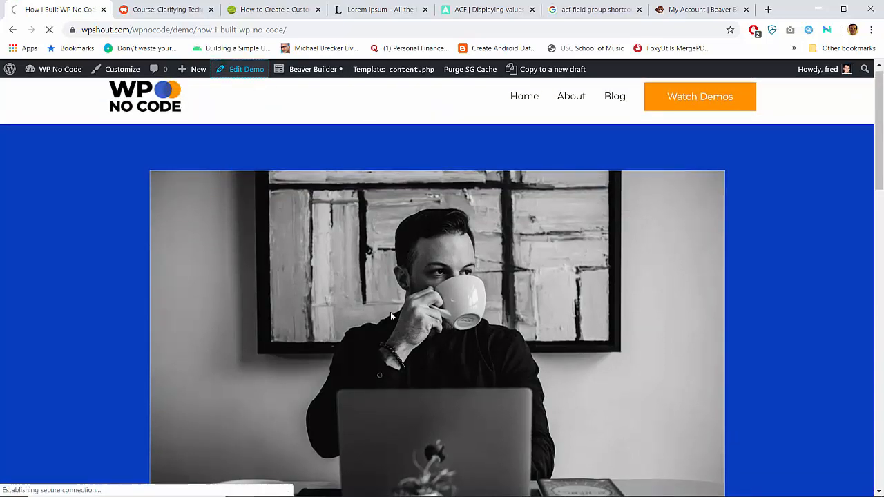
scroll(562, 310, down, 3)
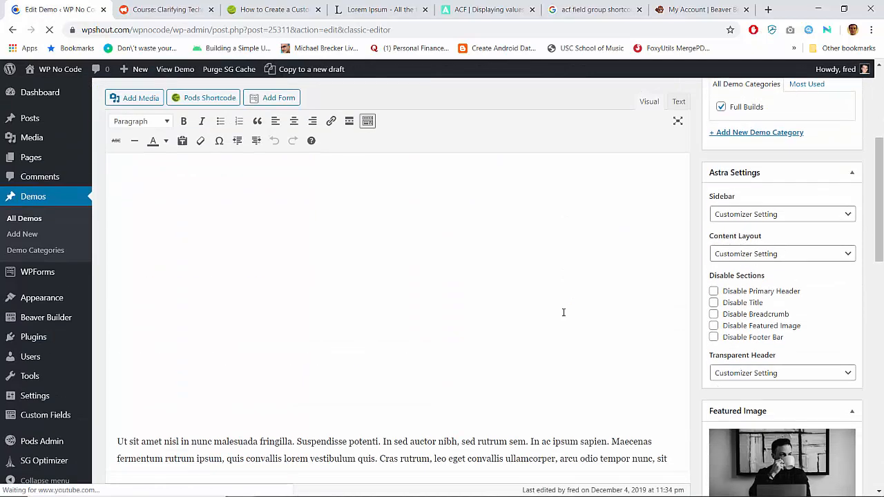
scroll(756, 356, down, 2)
click(757, 355)
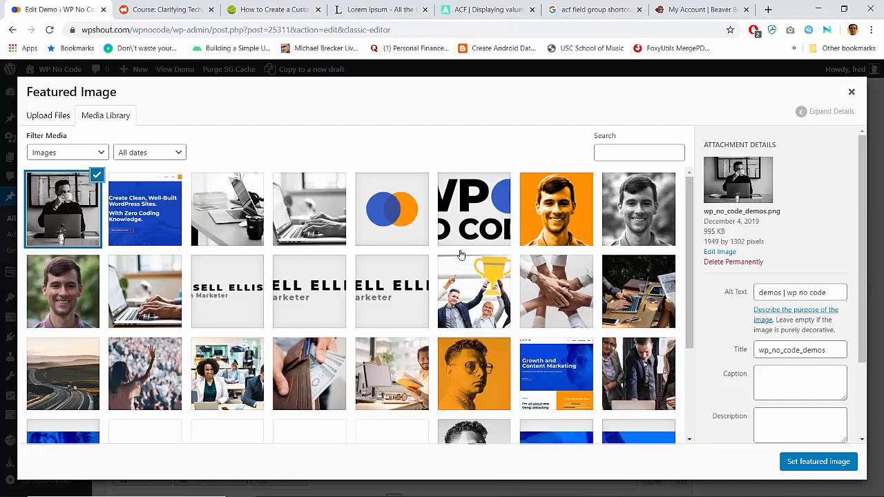
Set blog-01-free-img.jpg from the media library as the demo's featured image
click(321, 218)
scroll(321, 218, down, 2)
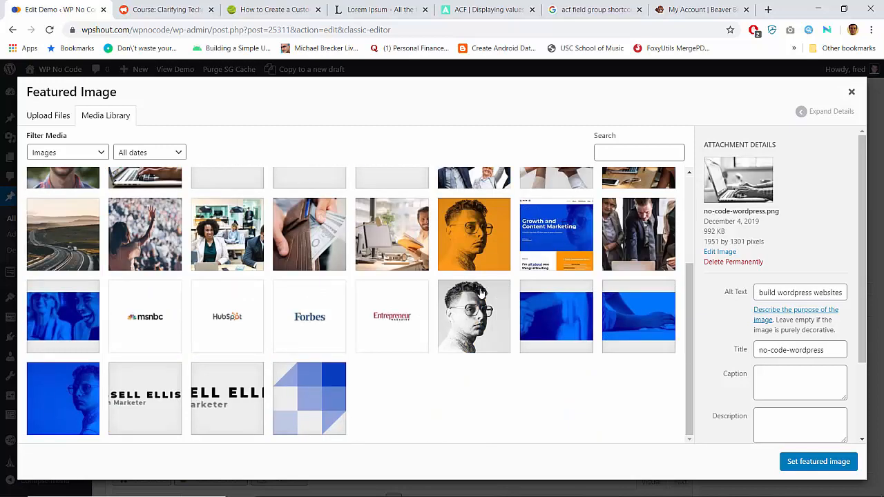
scroll(482, 293, up, 2)
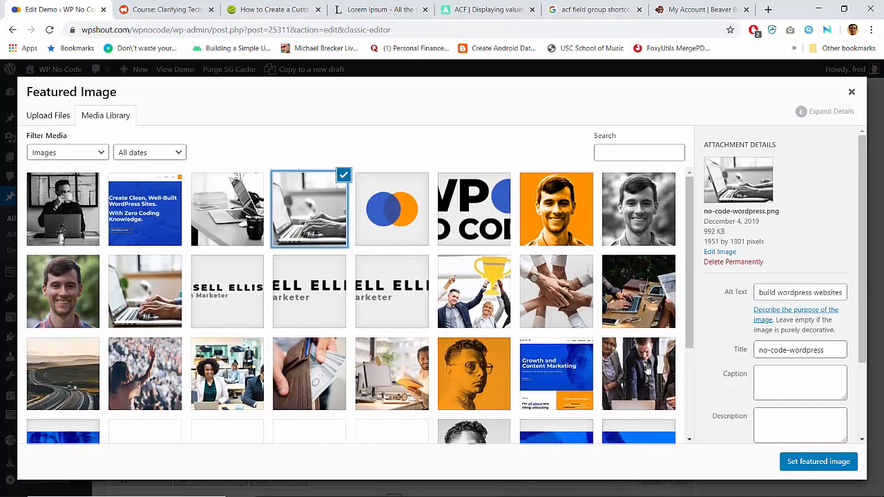
click(647, 369)
click(642, 299)
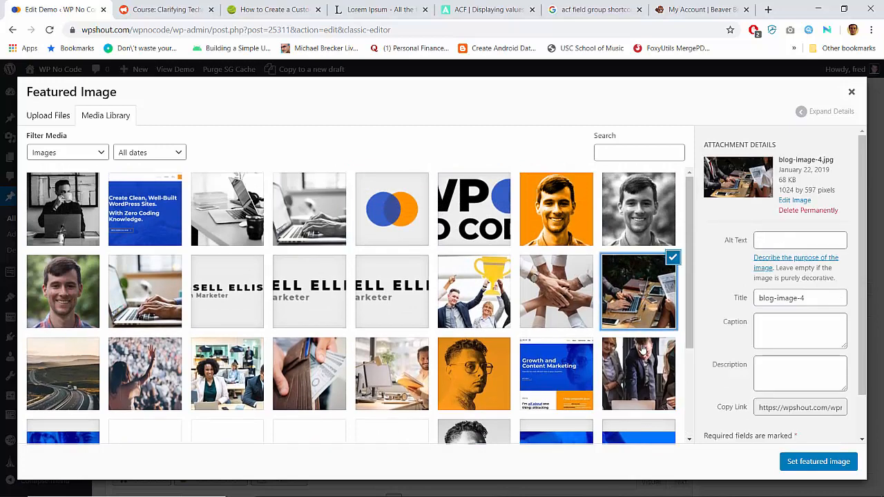
click(641, 365)
click(818, 461)
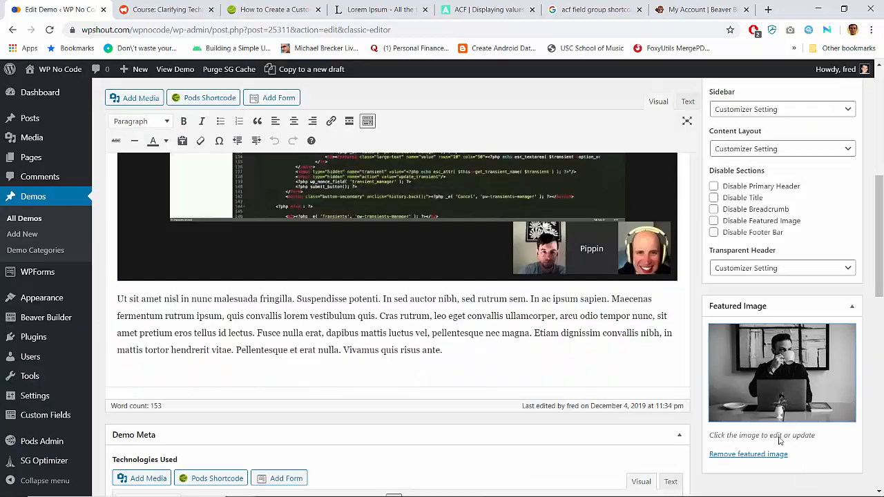
Update the demo with the blog-01-free-img.jpg featured image and open its live page
scroll(688, 302, up, 5)
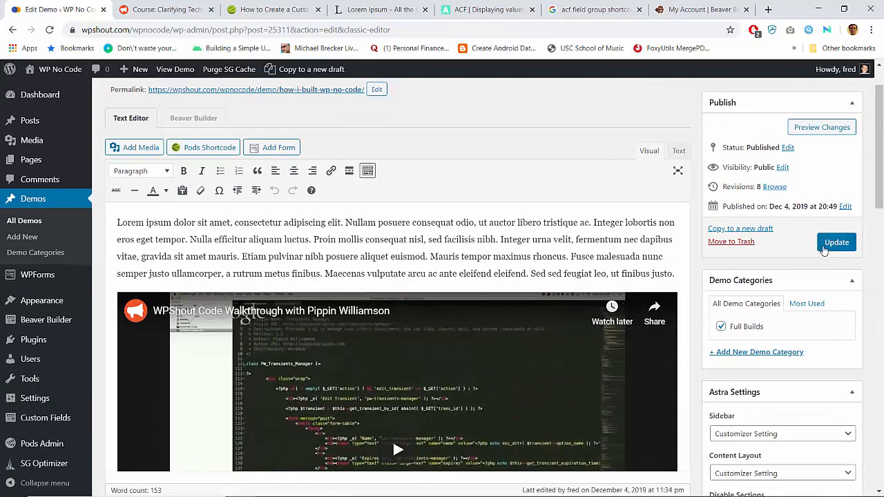
click(831, 242)
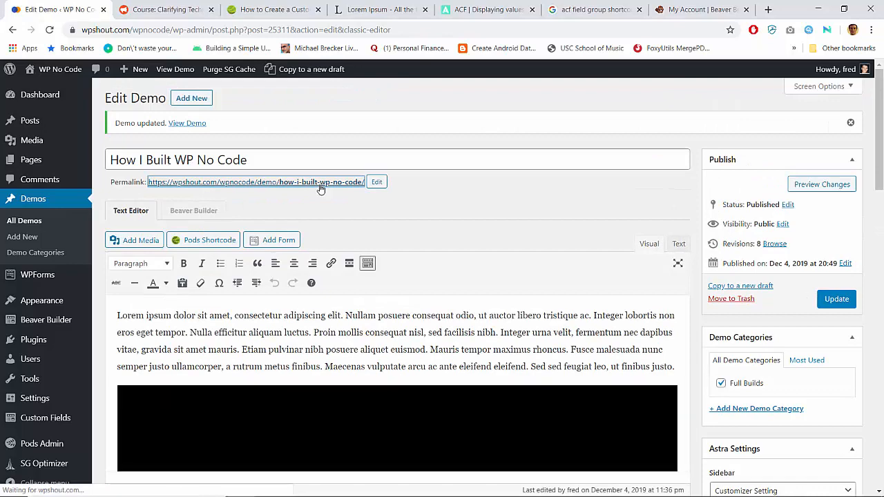
click(319, 183)
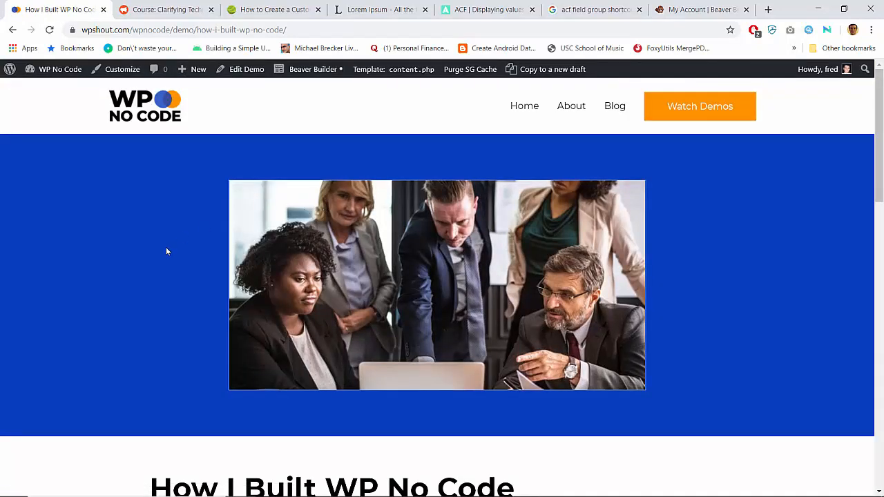
Review the live demo page with the smaller featured image, down to the comment form and footer
scroll(166, 251, down, 5)
scroll(166, 251, up, 5)
scroll(166, 251, down, 9)
scroll(166, 251, down, 5)
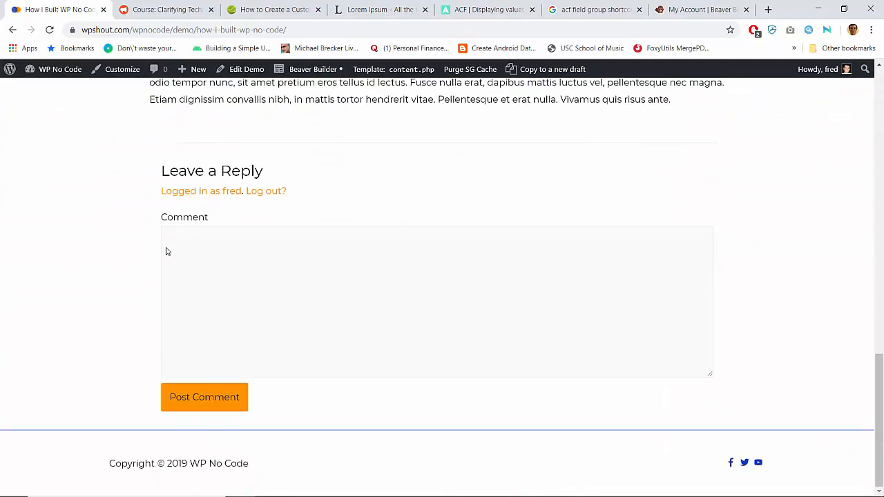
scroll(166, 251, up, 15)
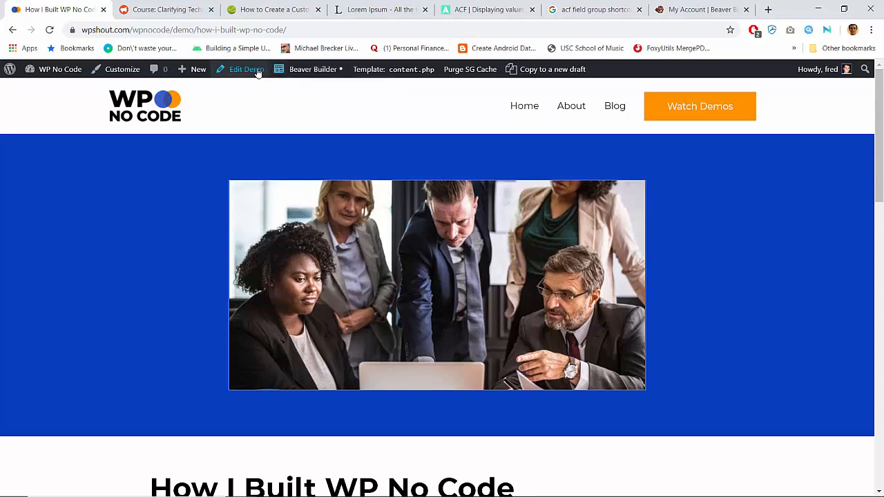
Open the demo for editing again and replace its featured image with wpnocode_homepage.png
mouse_move(307, 74)
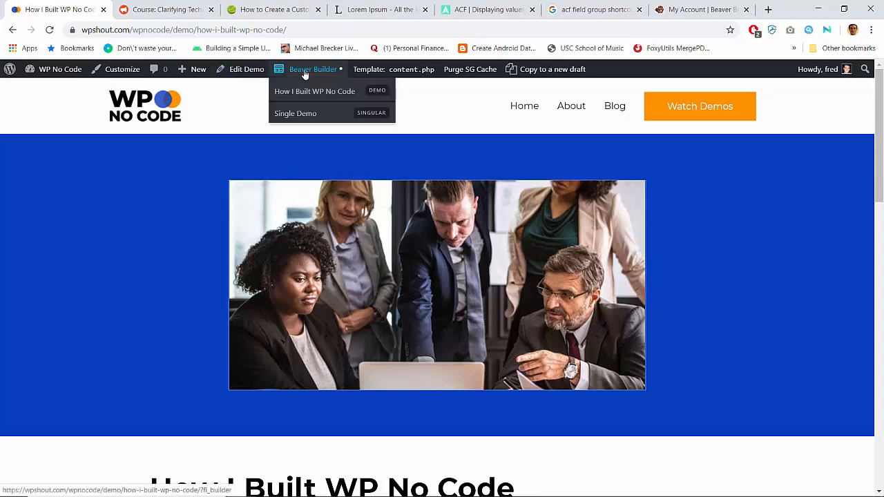
click(255, 71)
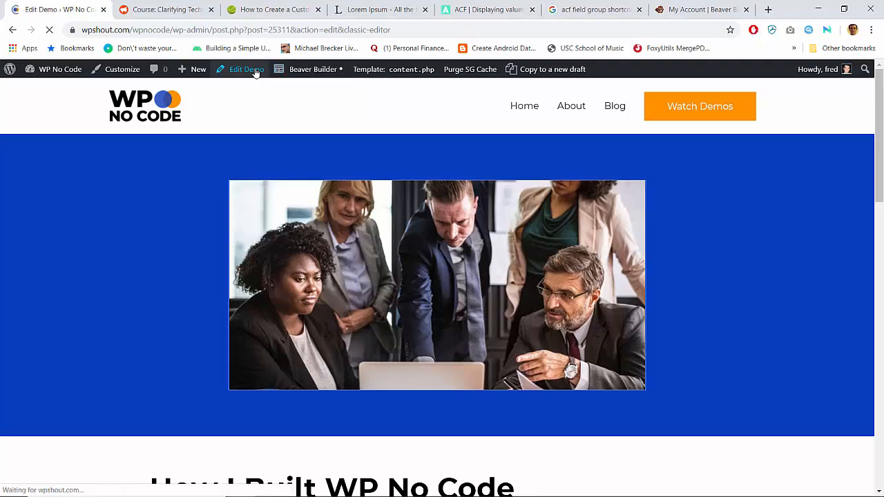
scroll(564, 293, down, 6)
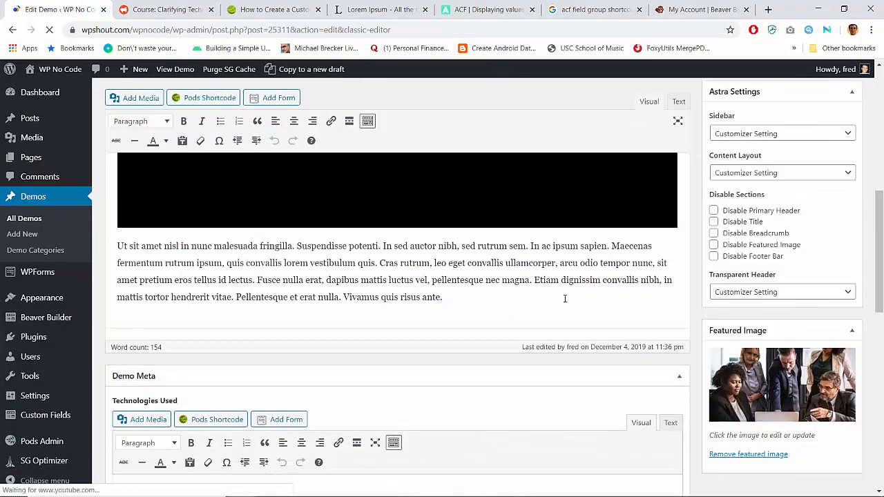
click(792, 415)
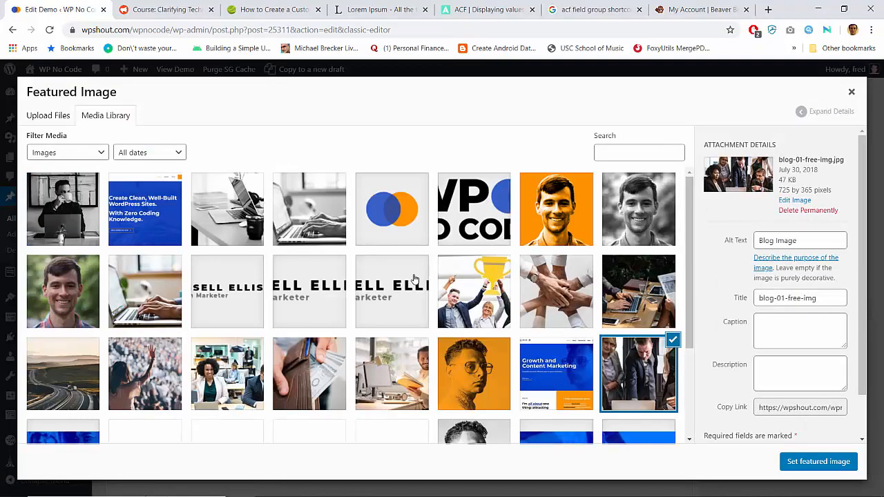
click(159, 207)
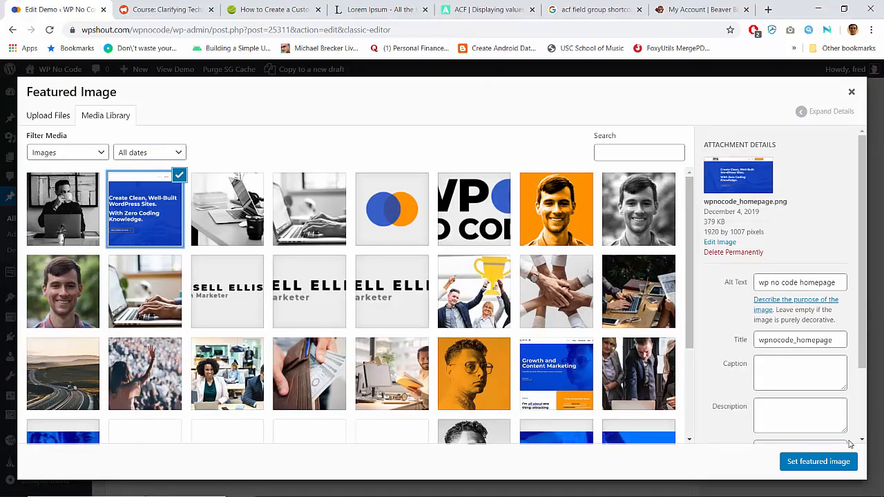
click(795, 461)
Update the demo with the homepage screenshot as featured image and open its live page
scroll(804, 353, up, 5)
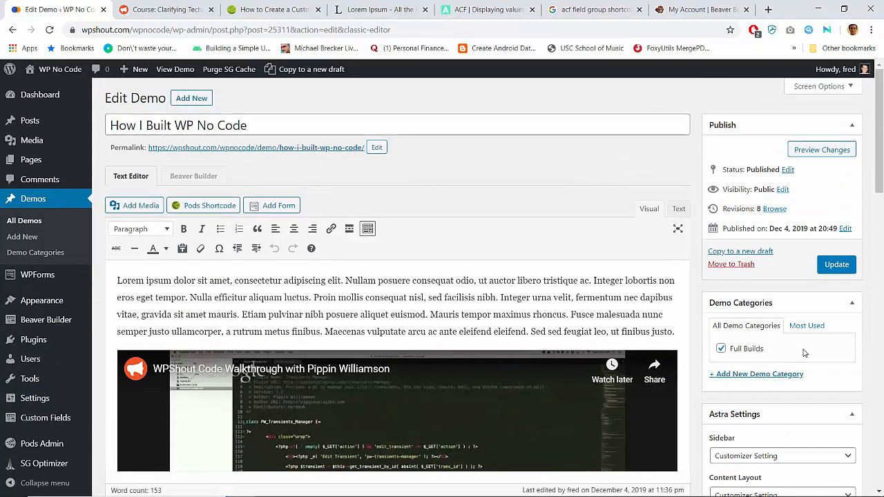
click(836, 266)
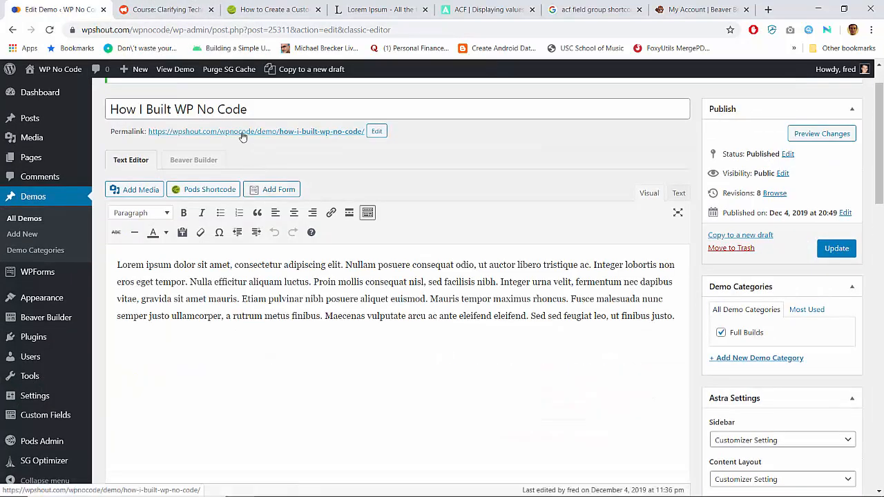
click(243, 136)
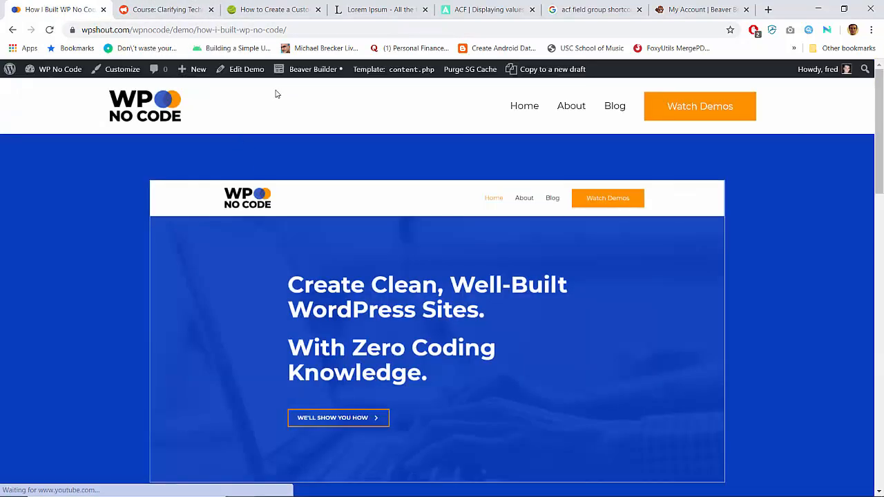
Open the Single Demo layout in Beaver Builder and check the photo source options of the featured image module
mouse_move(301, 73)
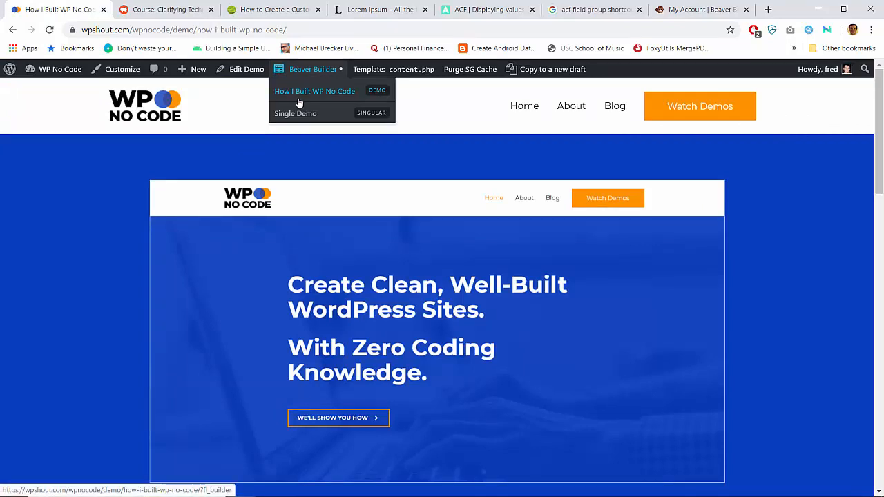
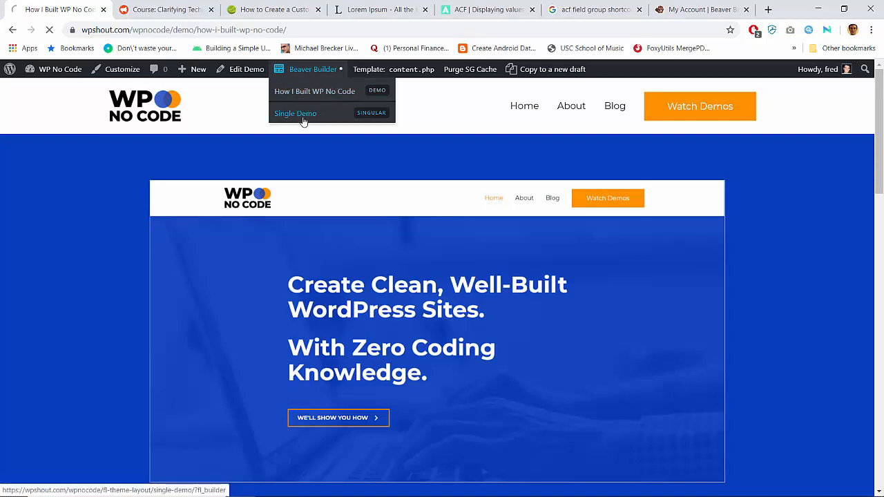
click(303, 116)
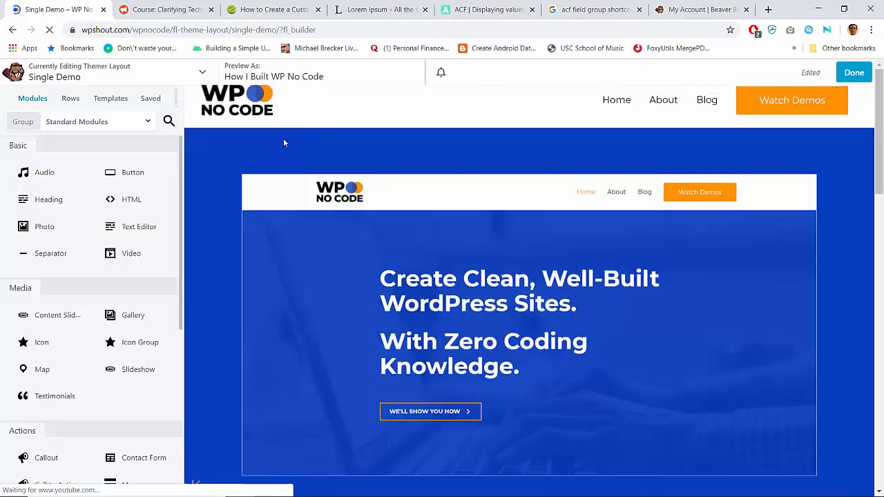
click(275, 199)
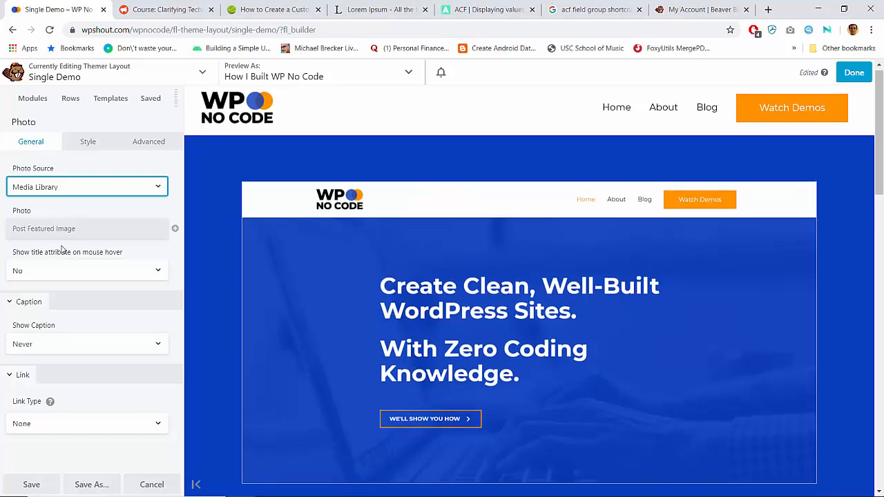
click(68, 187)
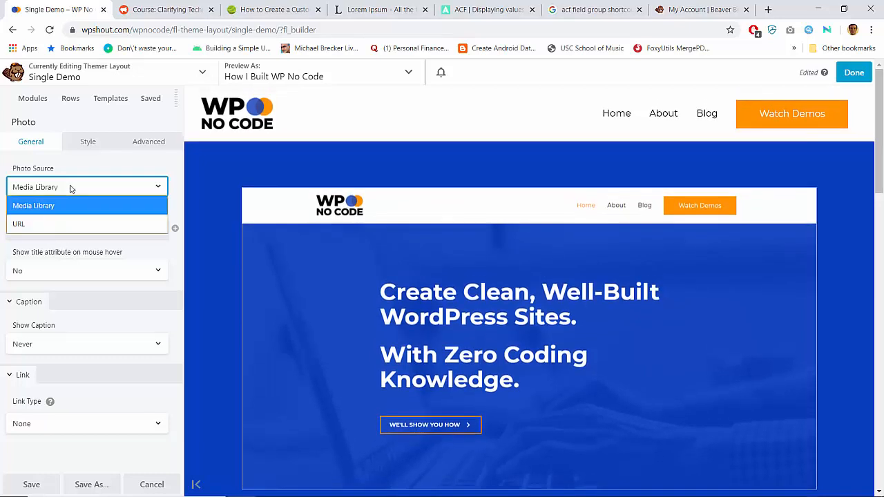
click(70, 188)
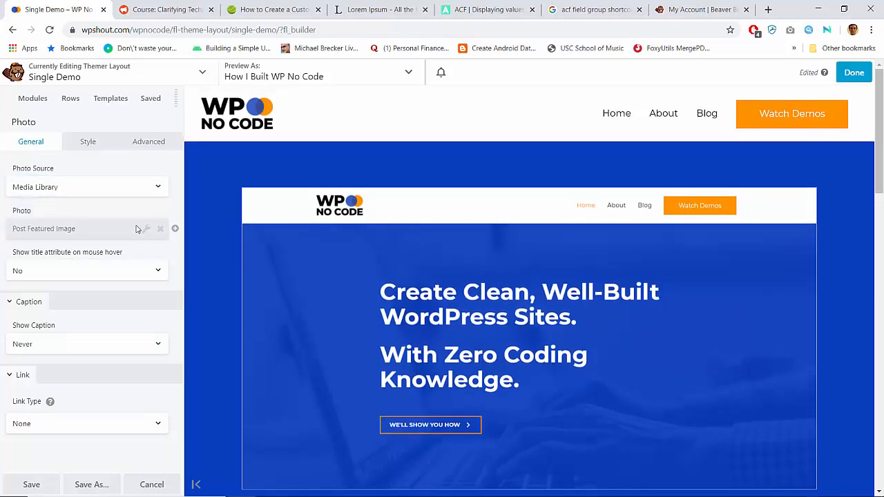
Check the size options of the Post Featured Image connection and save it with Large (1024x1024)
click(146, 229)
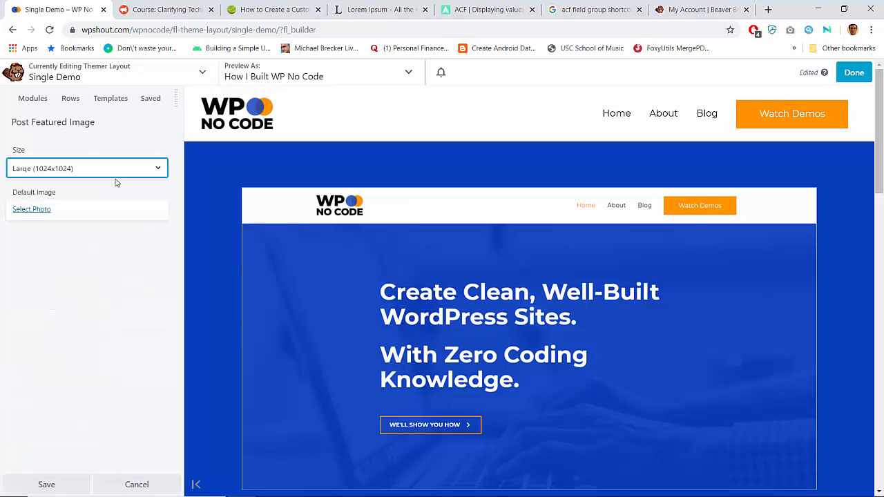
click(103, 169)
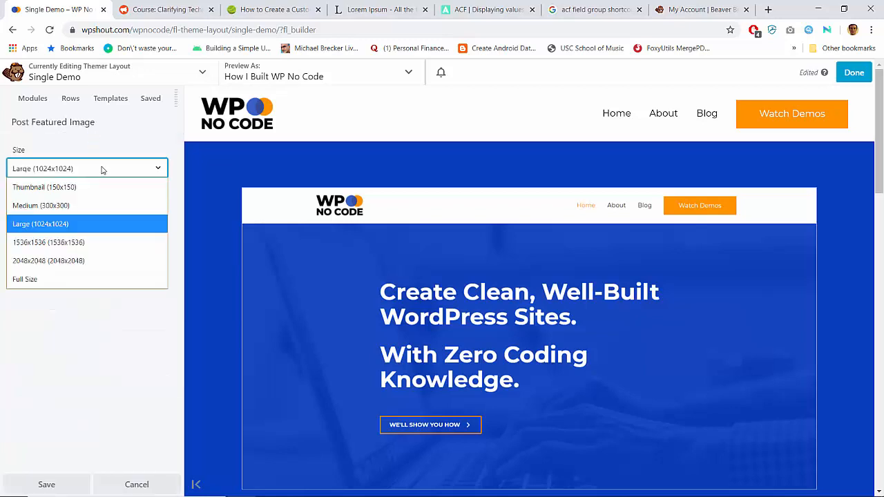
click(103, 169)
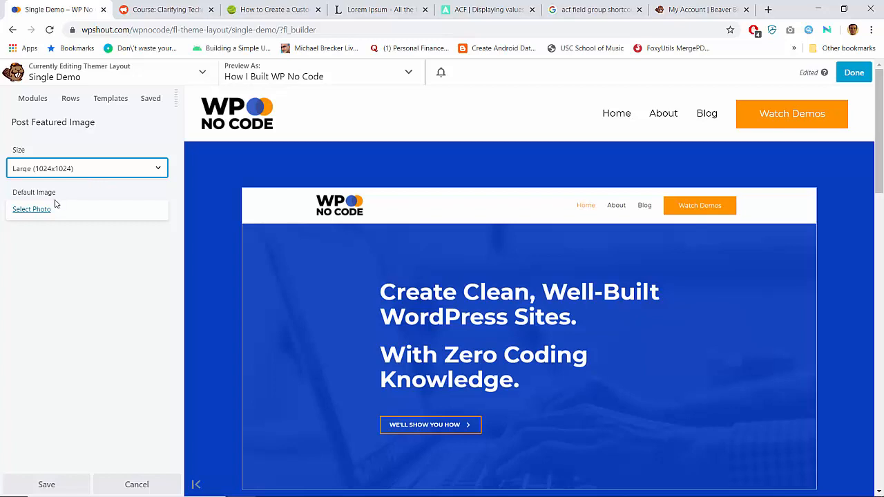
click(60, 483)
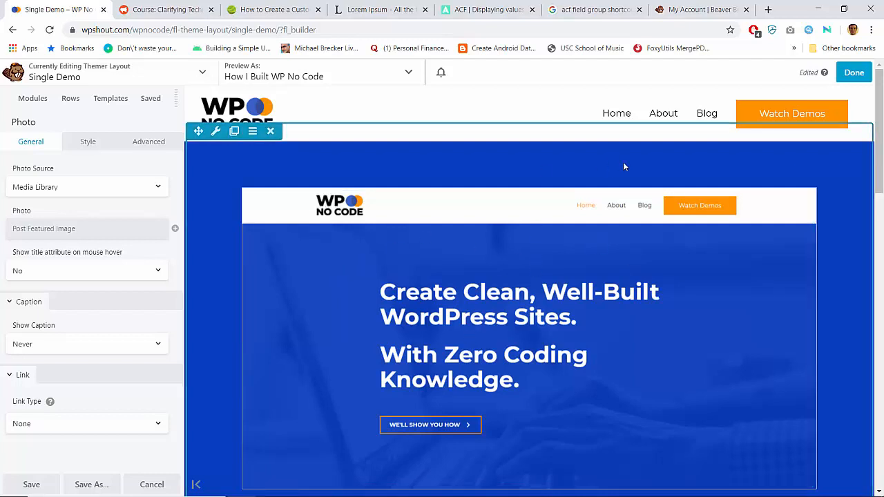
Publish the Single Demo layout and open the site's Watch Demos page
click(844, 71)
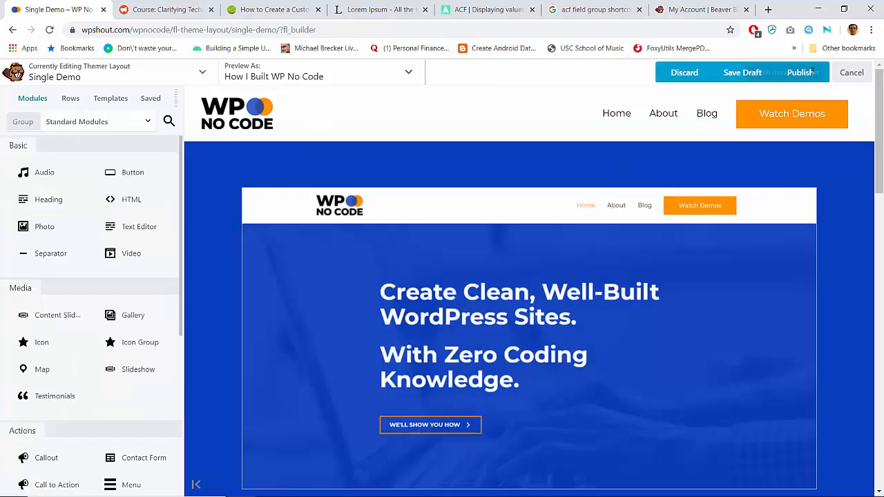
click(799, 73)
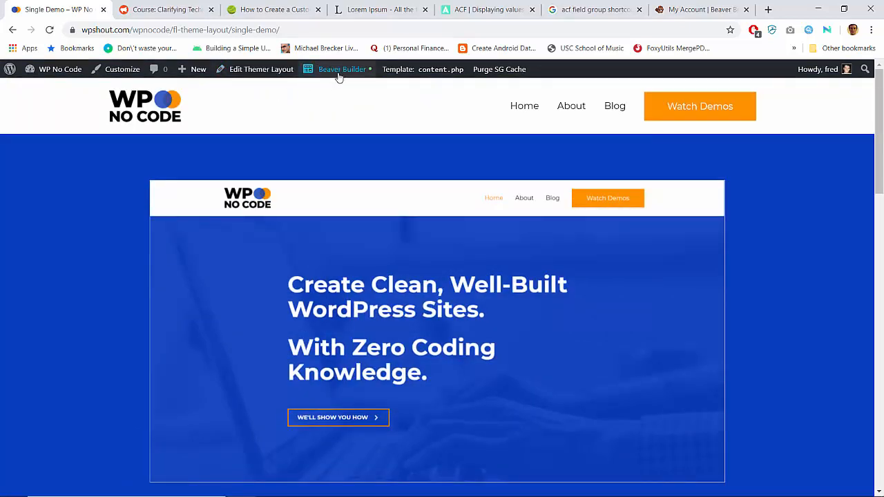
click(671, 112)
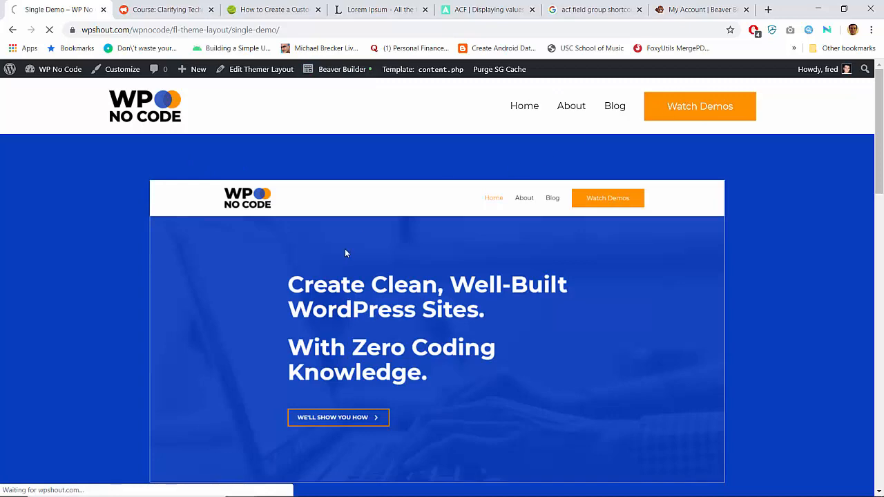
Open the How I Built WP No Code demo from the All WP No Code Demos list and review its live page
scroll(345, 253, down, 8)
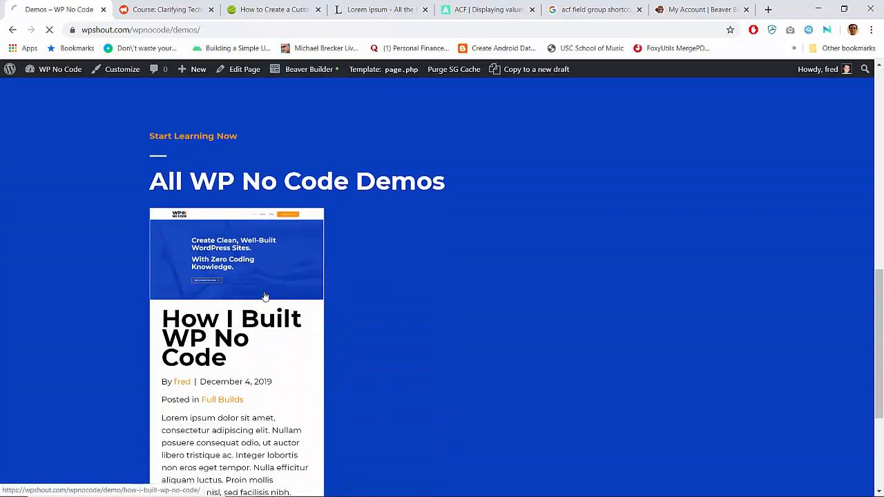
click(264, 295)
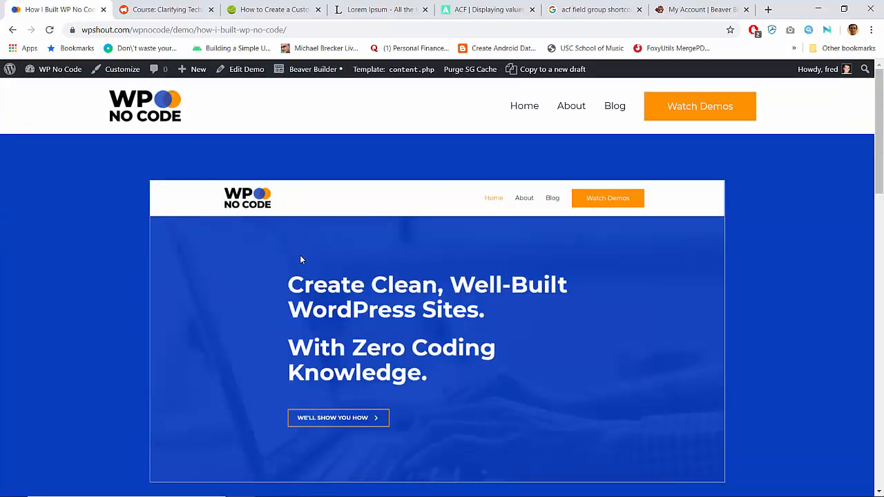
scroll(301, 259, down, 2)
scroll(300, 259, up, 1)
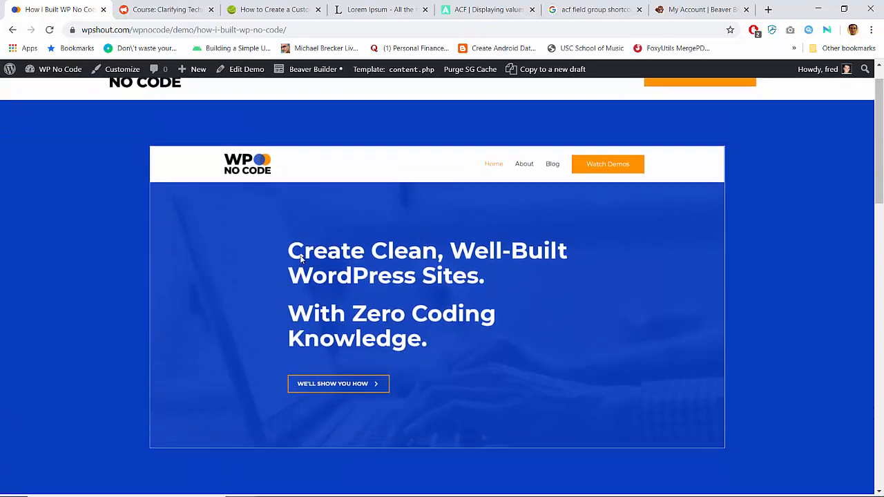
scroll(301, 259, up, 1)
scroll(301, 259, down, 20)
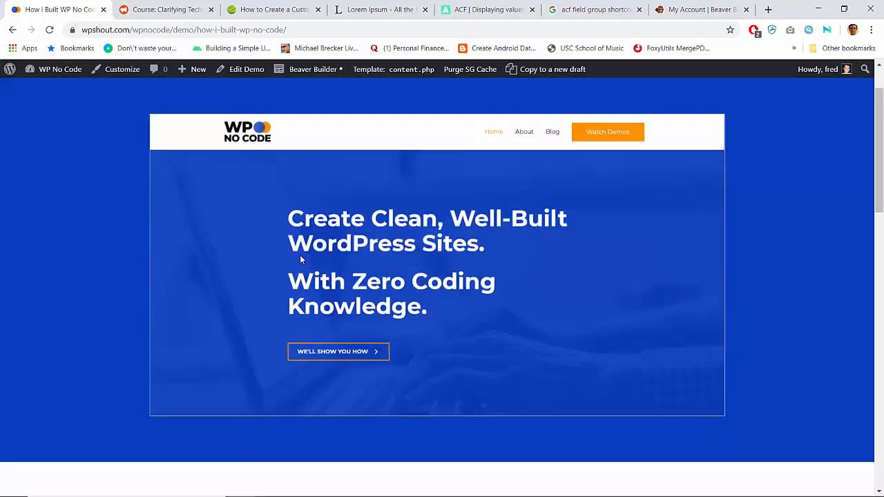
scroll(304, 249, up, 20)
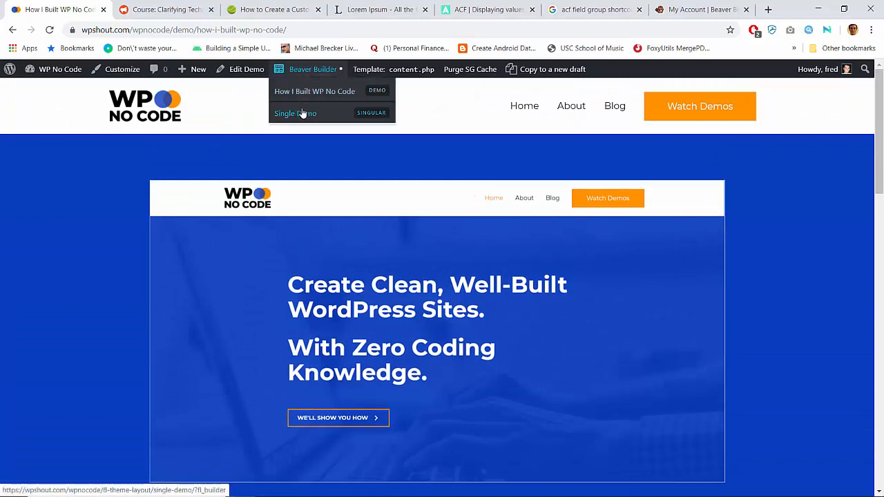
Open the Single Demo layout in Beaver Builder and look through the Standard Modules group
click(301, 114)
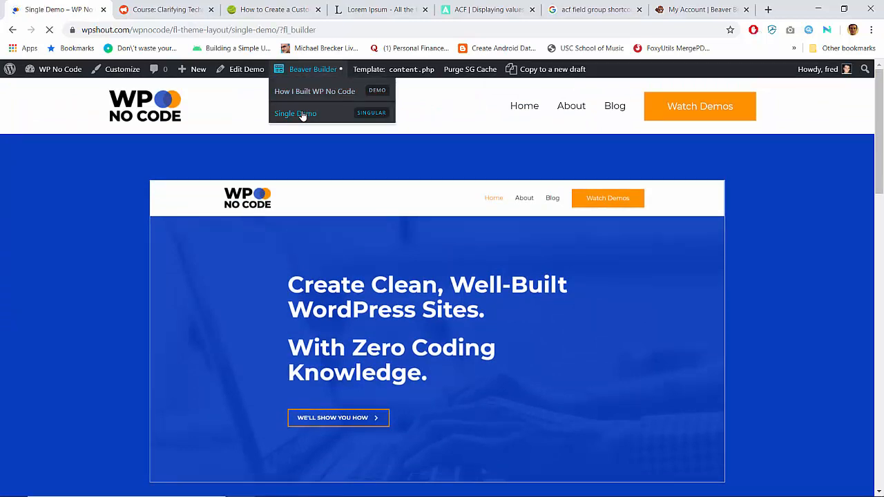
scroll(302, 115, down, 5)
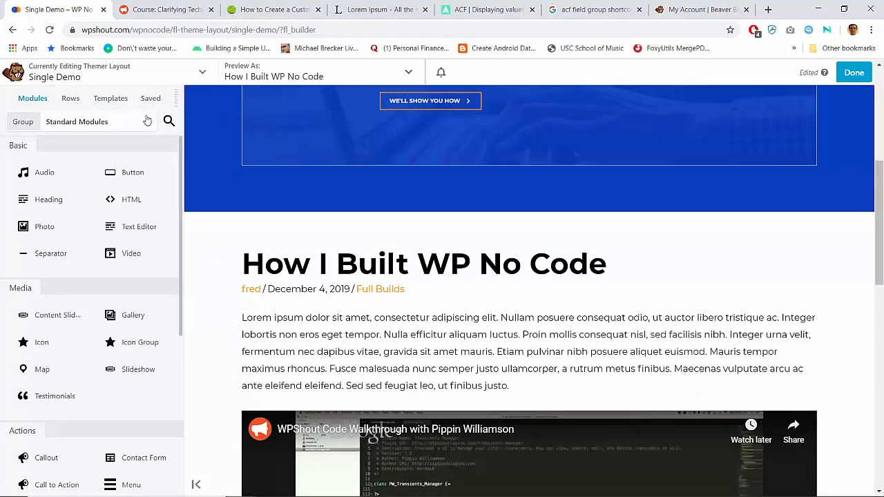
scroll(81, 281, down, 5)
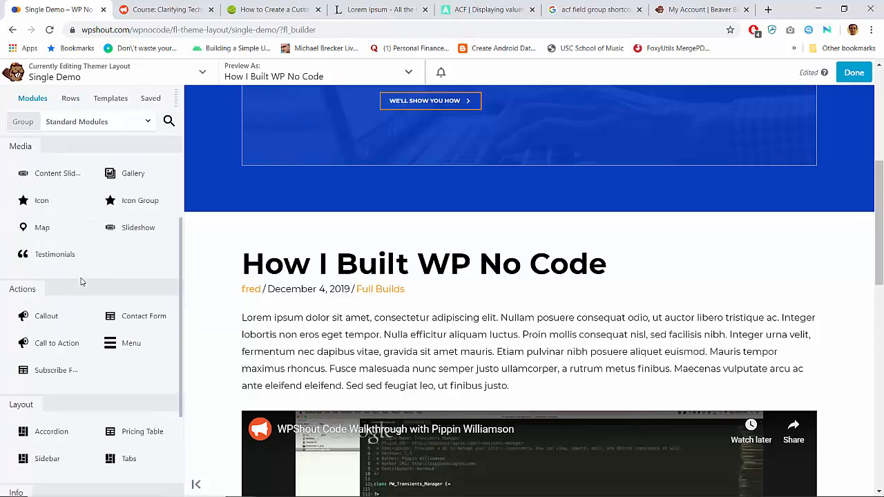
scroll(81, 281, up, 5)
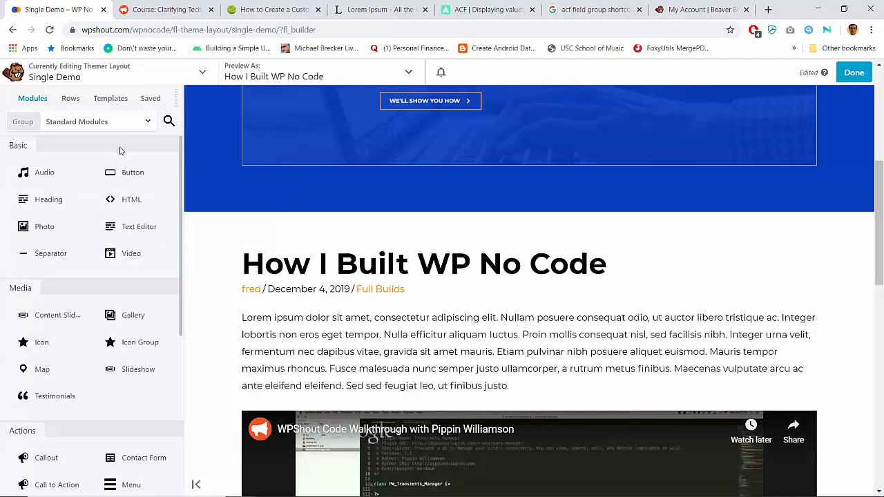
scroll(79, 247, down, 4)
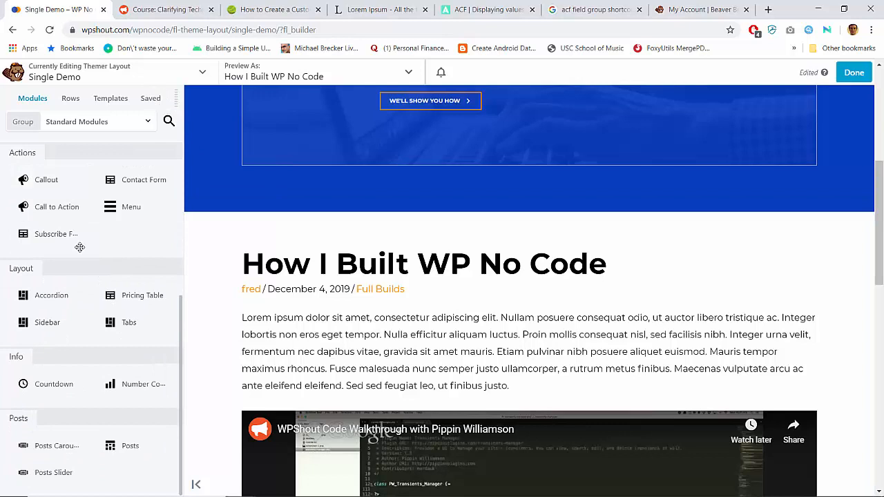
Compare the modules offered in the Themer Modules, UABB Modules and Standard Modules groups, finishing with Themer Modules displayed
click(92, 123)
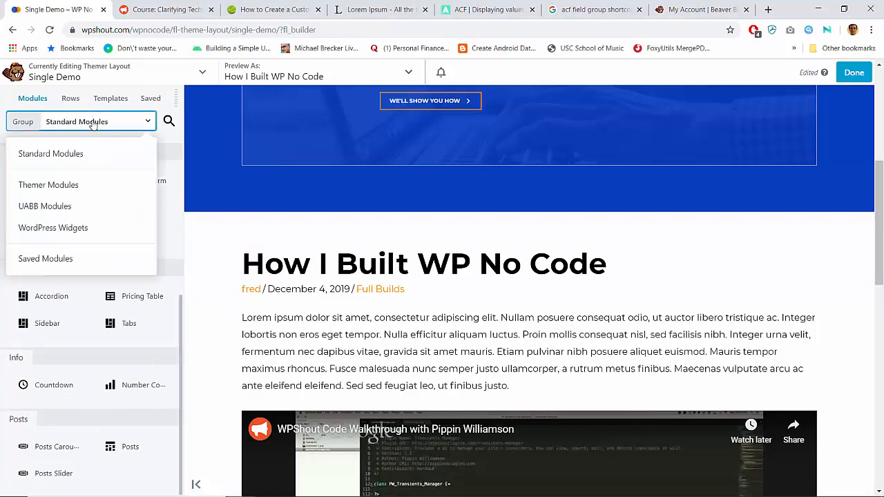
click(72, 129)
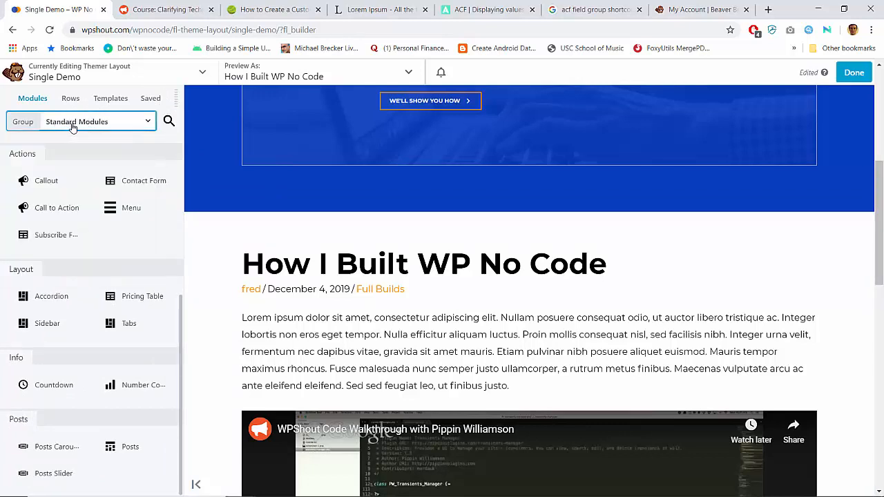
click(74, 130)
click(49, 184)
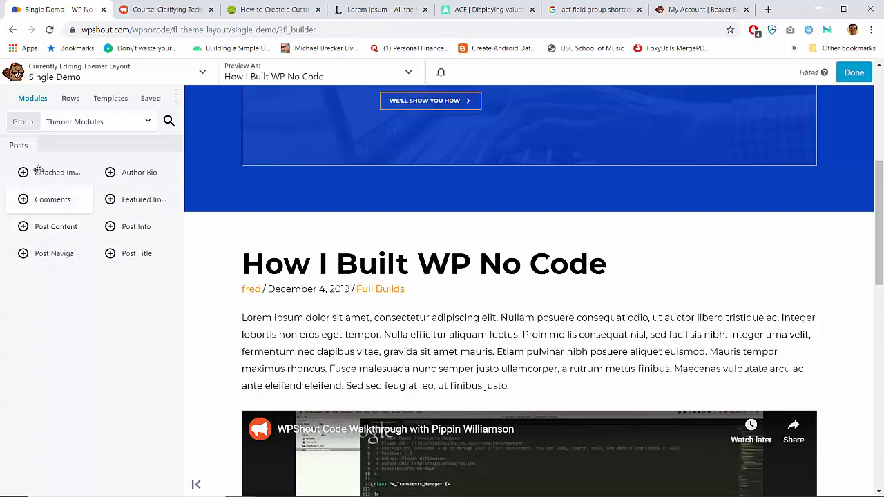
click(79, 122)
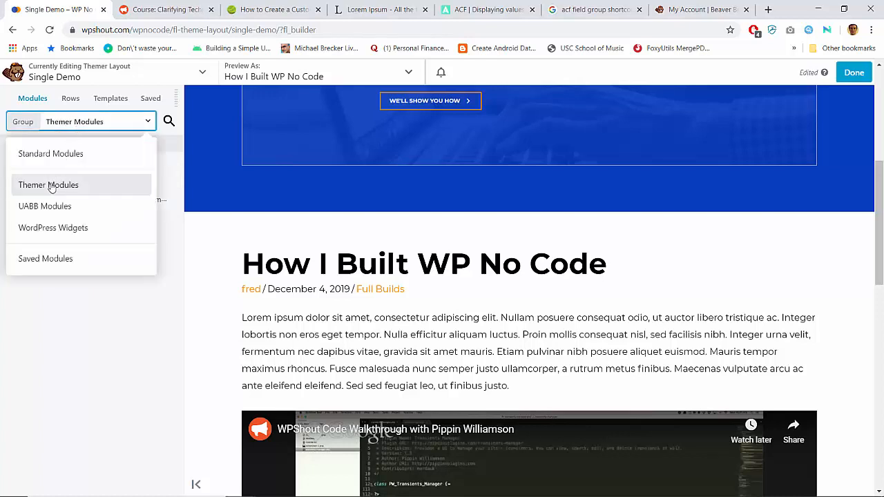
click(46, 205)
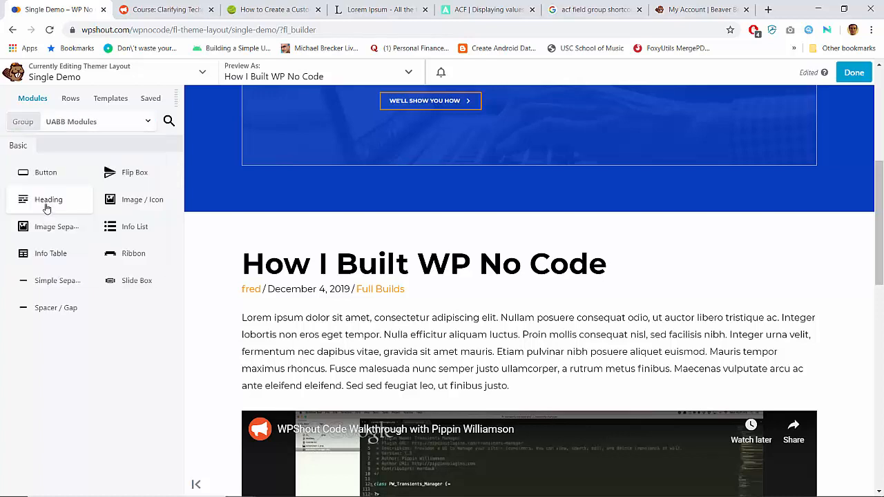
click(81, 121)
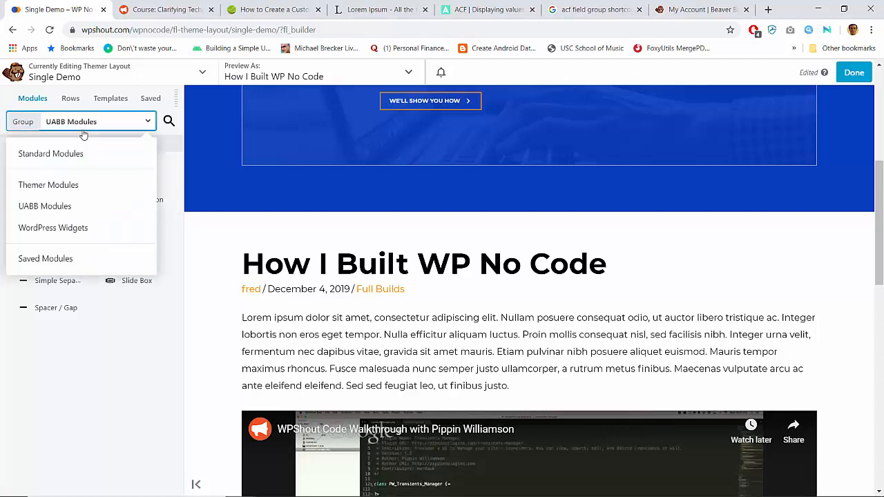
click(51, 153)
click(69, 130)
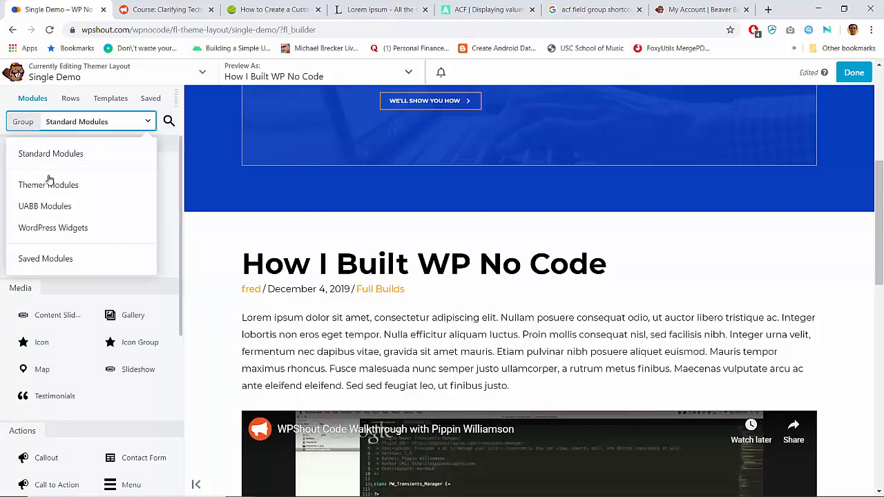
click(48, 184)
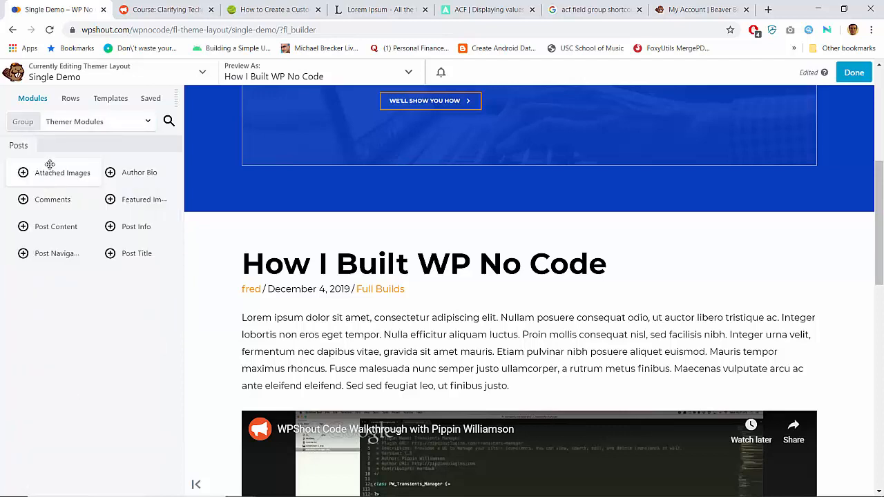
click(71, 126)
click(73, 130)
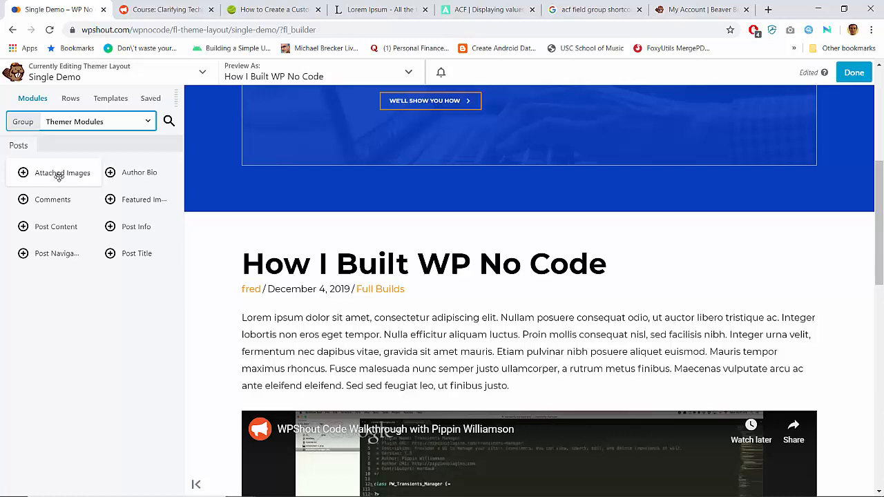
Try out a Post Info module above the post title, and delete it again
drag(115, 223, 271, 256)
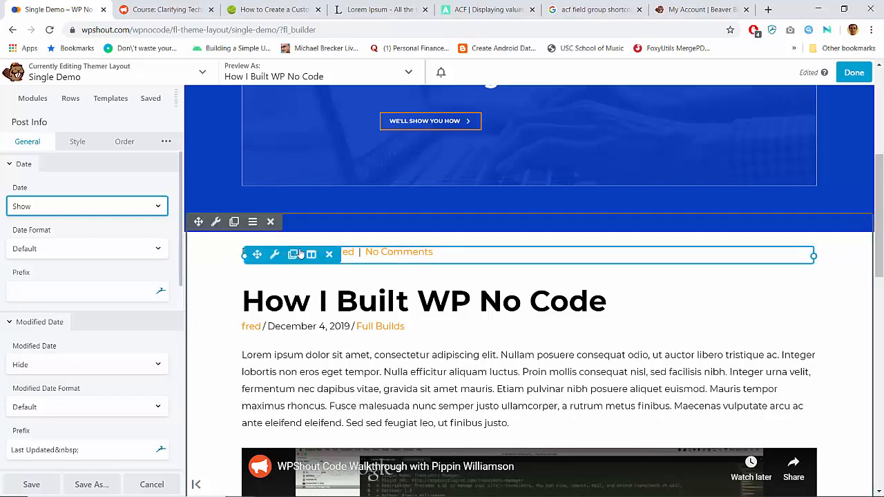
click(329, 254)
key(Return)
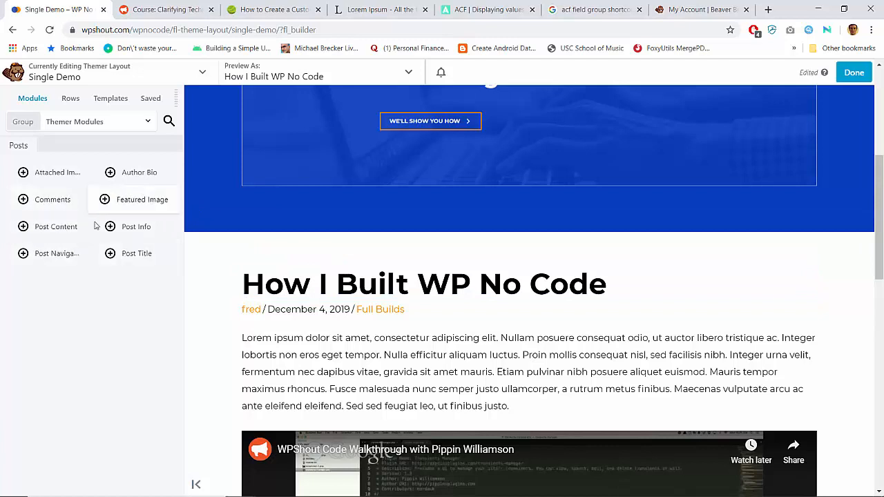
Try out a Post Content module above the post title, review its advanced settings, and delete it again
drag(58, 226, 288, 275)
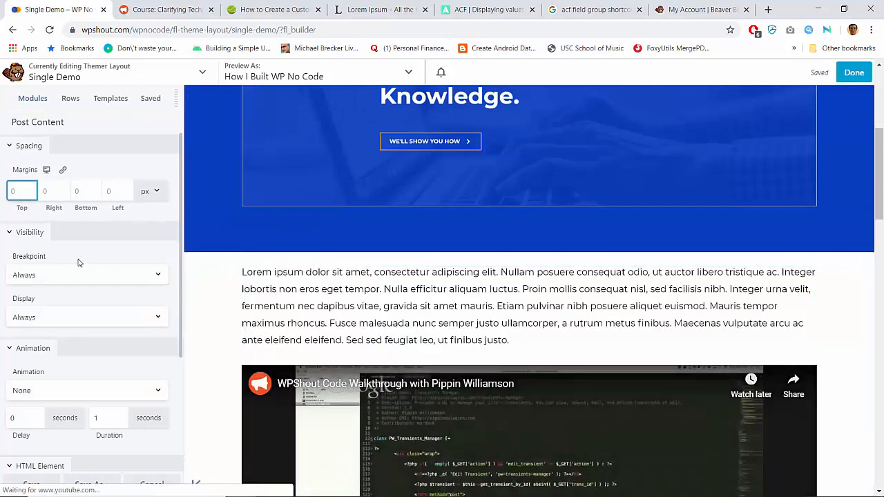
scroll(78, 266, down, 3)
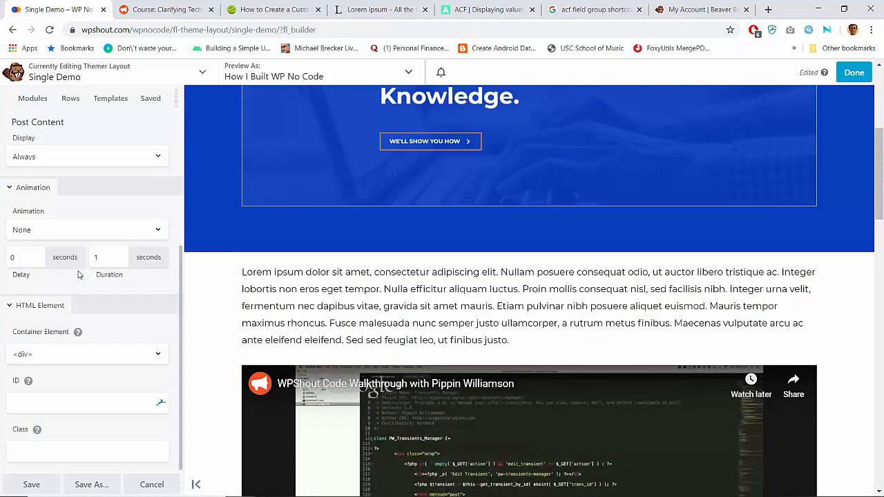
scroll(78, 275, up, 3)
scroll(294, 273, up, 2)
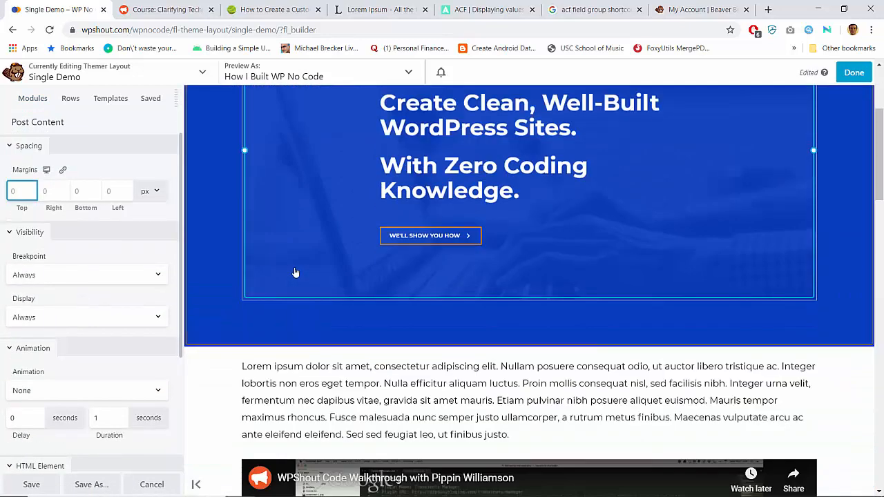
scroll(299, 270, down, 3)
click(327, 247)
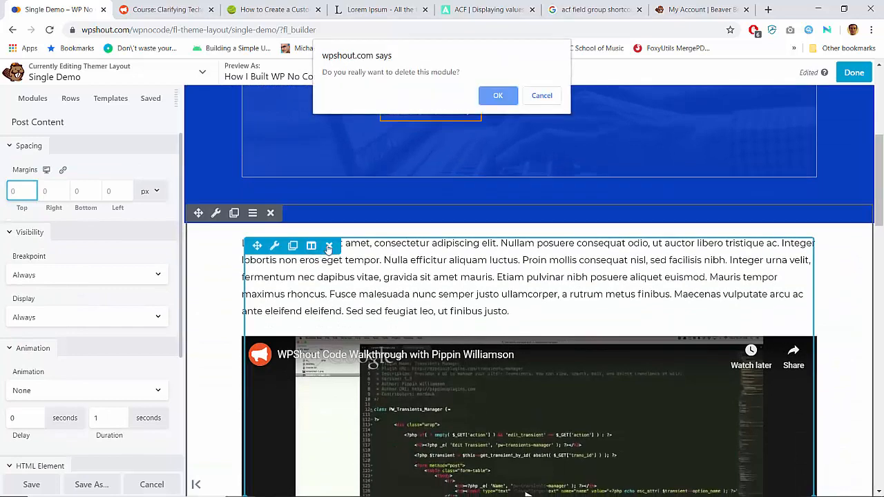
key(Return)
Search Google for "beaver themer acf" in the browser tab holding the earlier ACF shortcode search
click(468, 5)
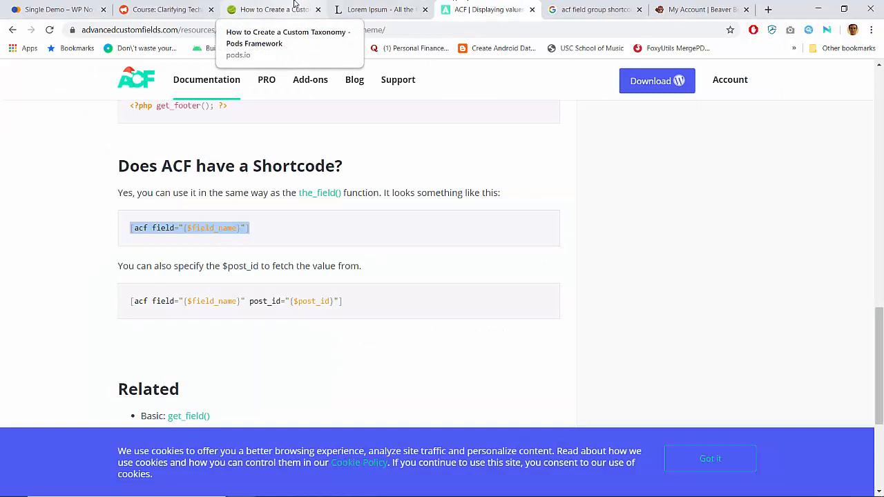
click(598, 6)
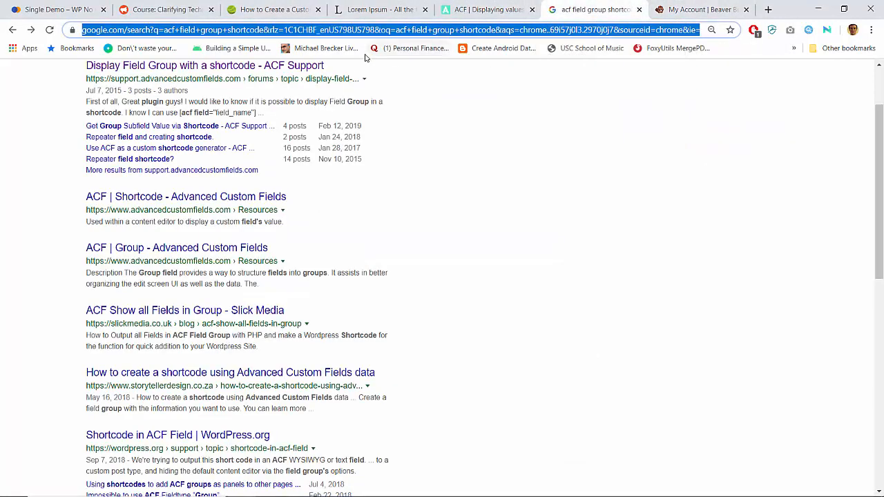
text(beaver builder)
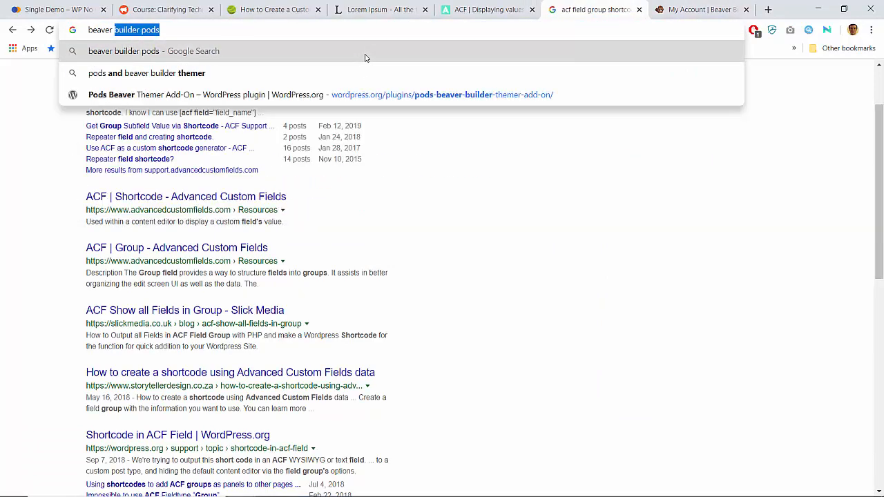
key(BackSpace)
key(BackSpace)
key(BackSpace)
key(BackSpace)
key(BackSpace)
key(BackSpace)
key(BackSpace)
key(BackSpace)
key(BackSpace)
text(themer acf)
key(Return)
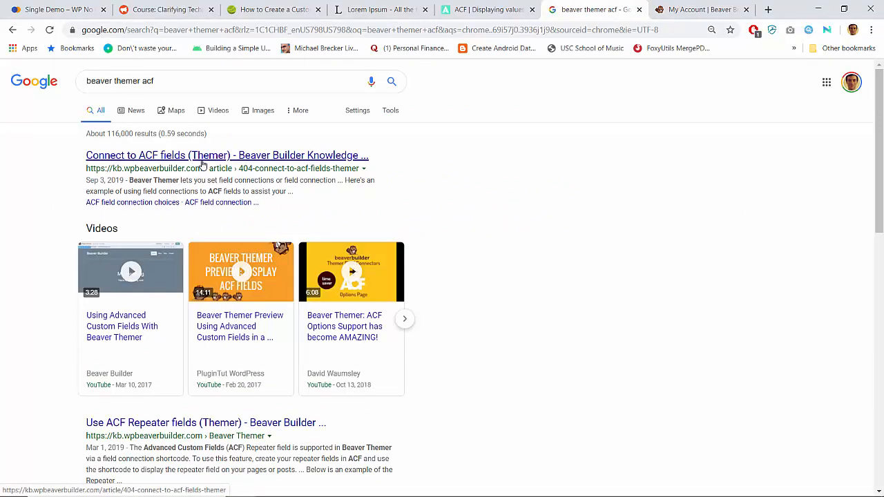
Open the "Connect to ACF fields (Themer)" knowledge base article and go to its ACF field connection example
scroll(40, 292, down, 5)
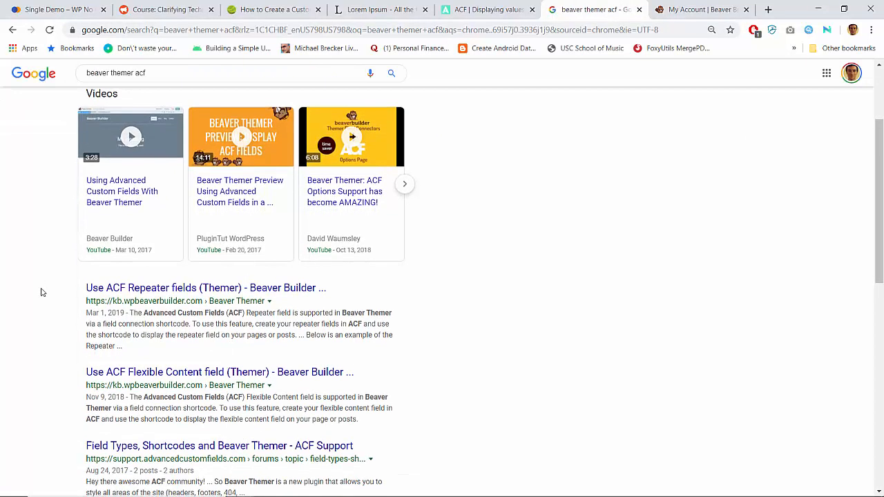
scroll(40, 293, up, 1)
scroll(40, 292, up, 3)
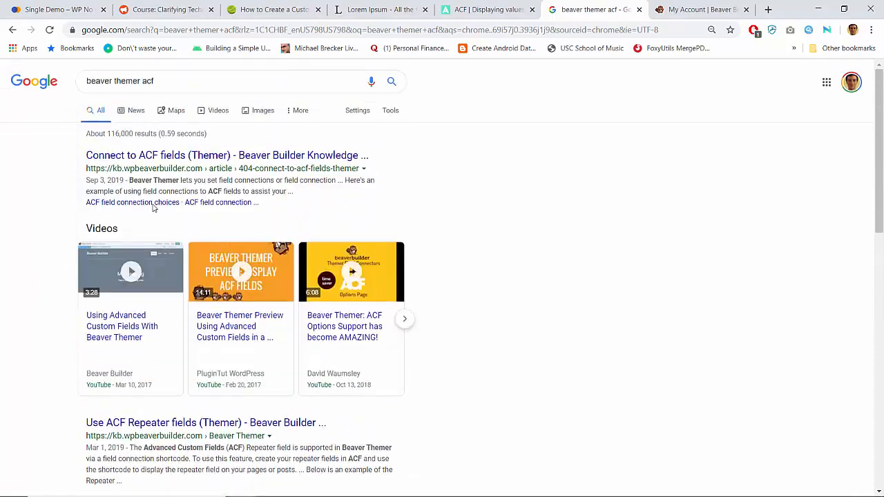
click(186, 157)
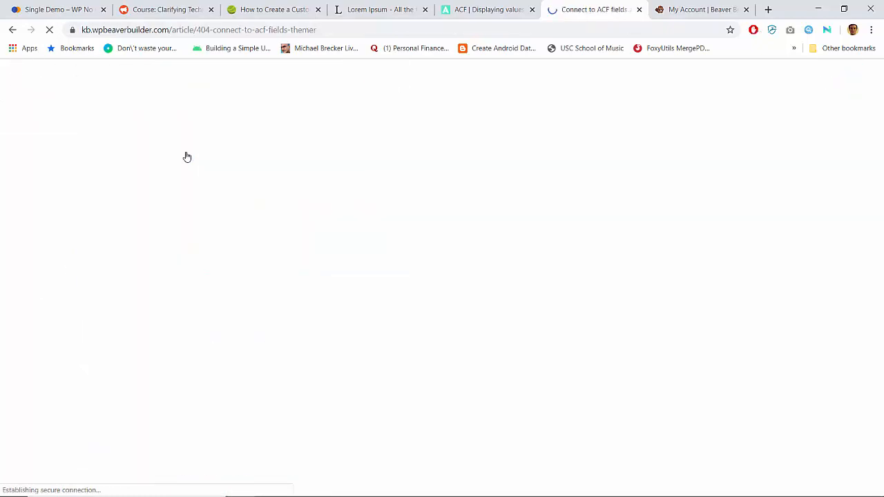
scroll(378, 238, down, 5)
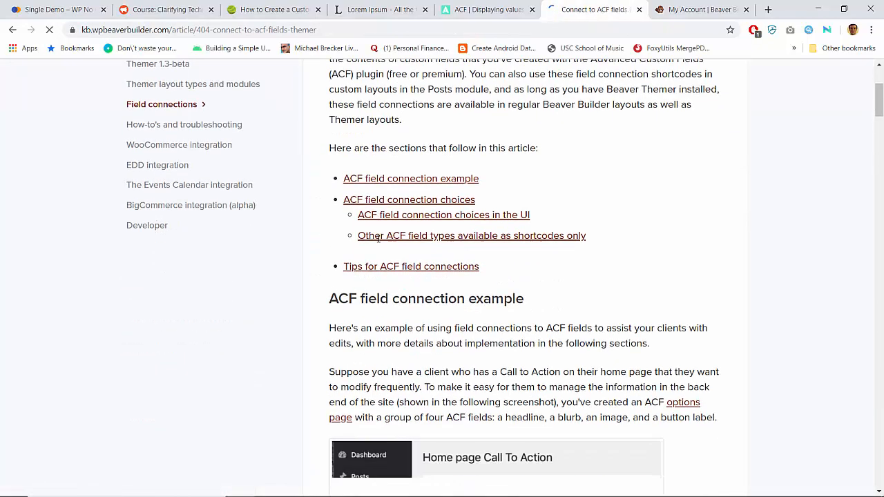
scroll(378, 239, up, 3)
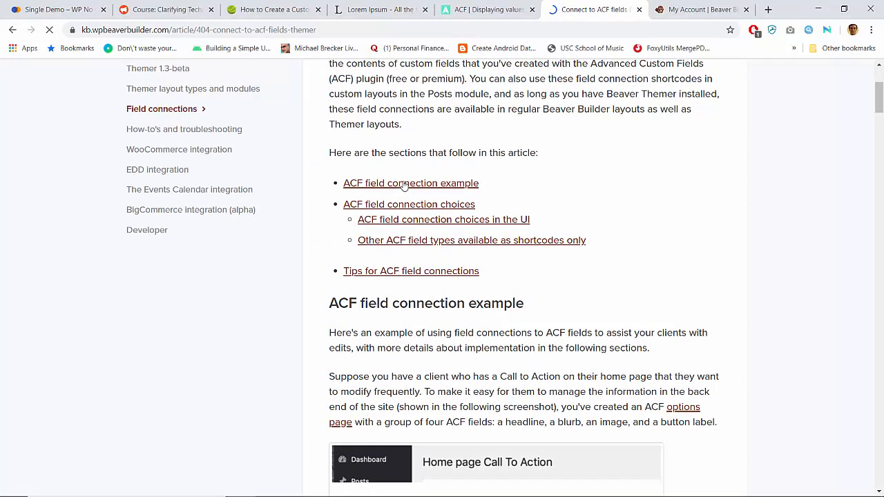
click(405, 183)
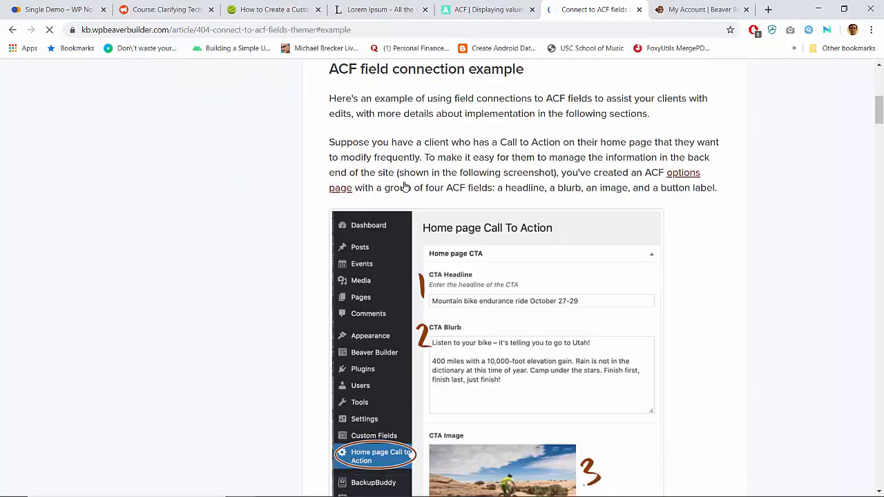
Read the knowledge base article's ACF field connection example, its tip on regular and Themer layouts, and the start of the field connection choices
scroll(406, 188, down, 2)
scroll(405, 187, up, 3)
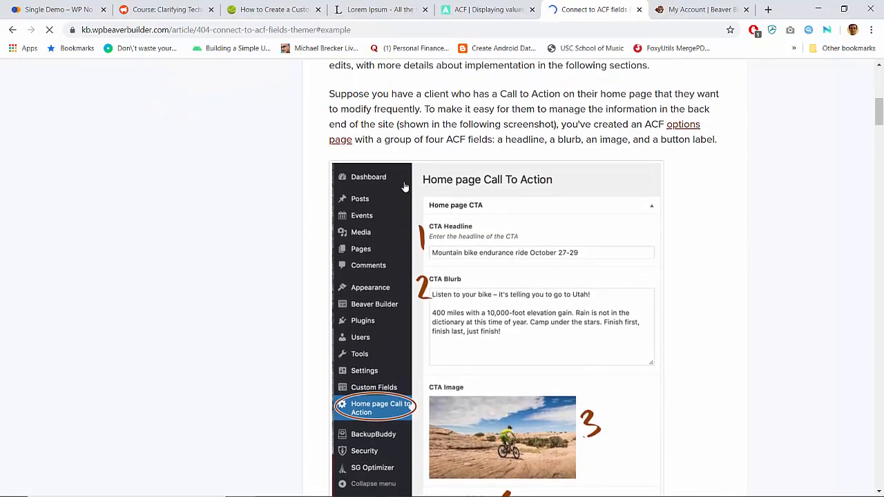
scroll(405, 187, up, 1)
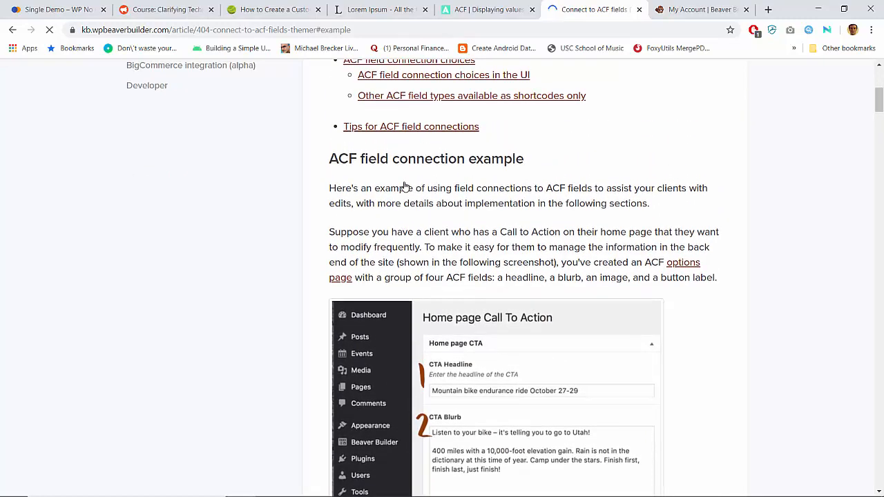
scroll(405, 187, down, 1)
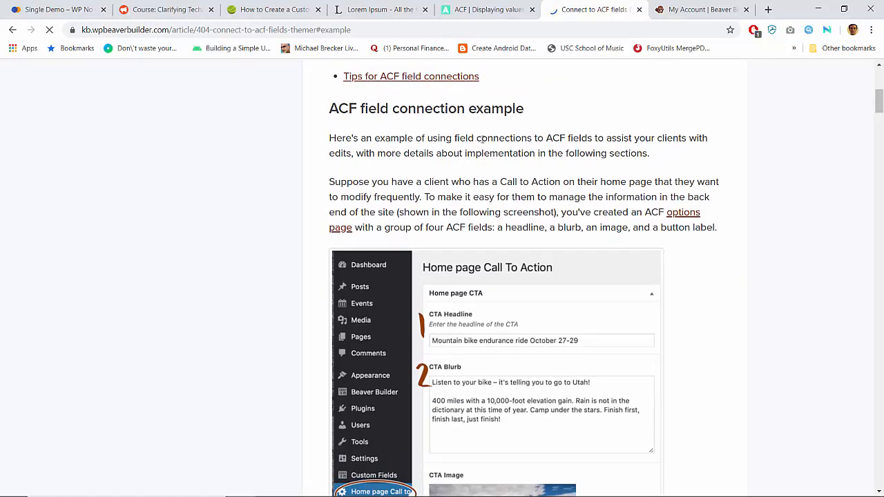
scroll(476, 138, down, 2)
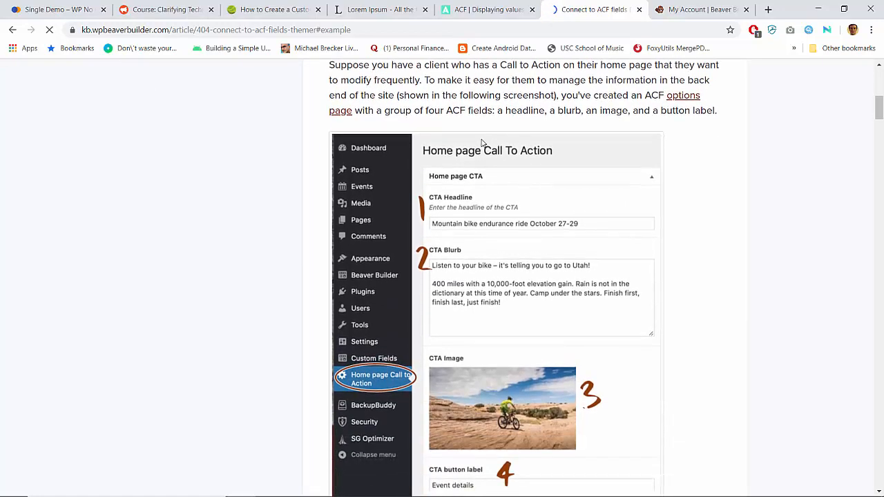
scroll(483, 143, down, 5)
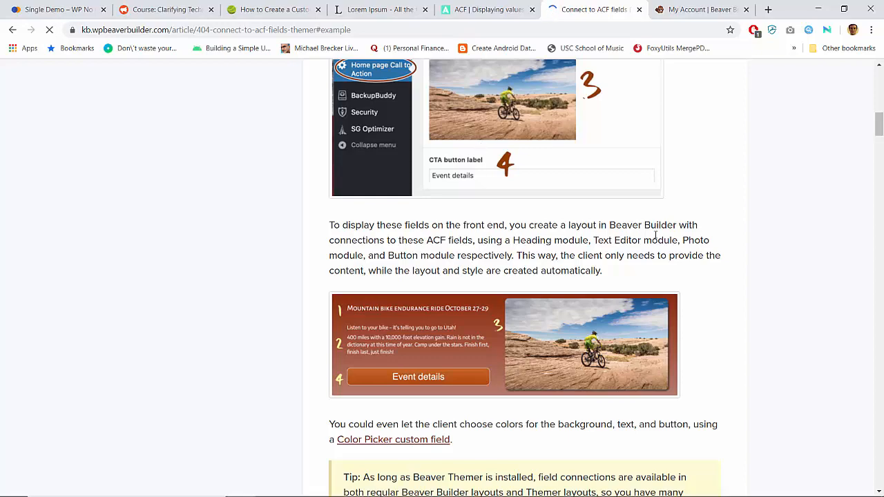
scroll(655, 233, down, 6)
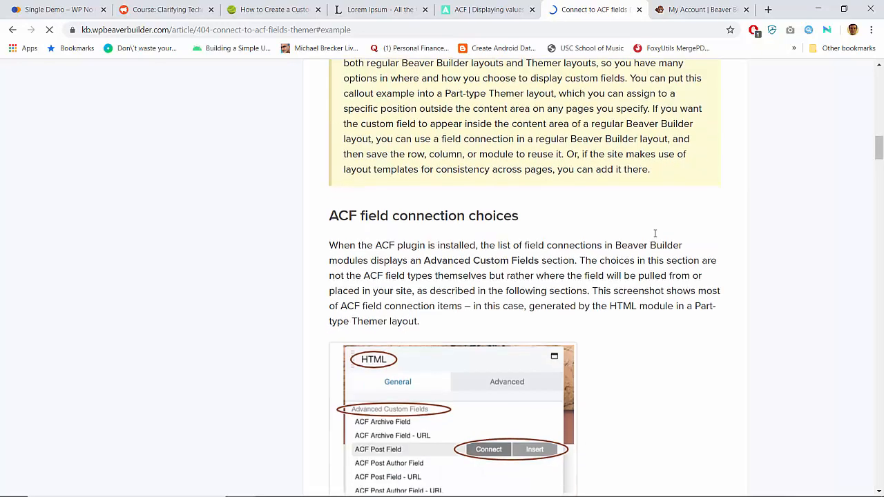
scroll(655, 234, up, 3)
scroll(655, 234, up, 1)
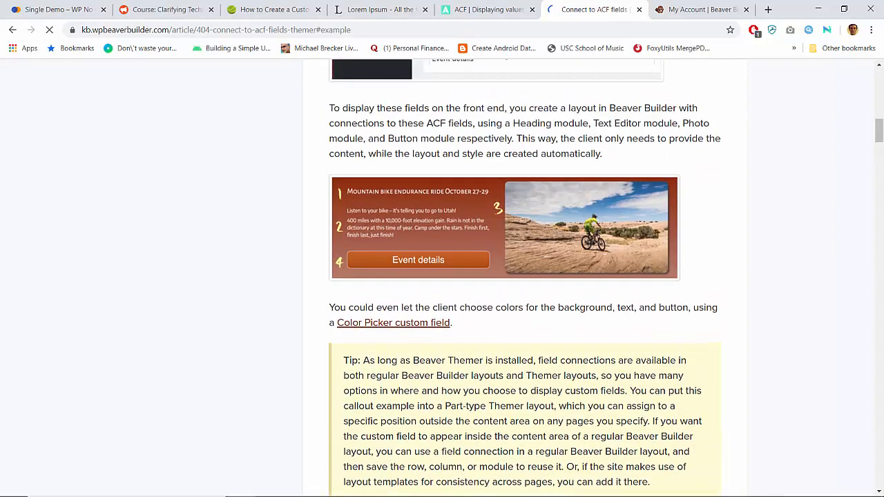
scroll(645, 248, down, 2)
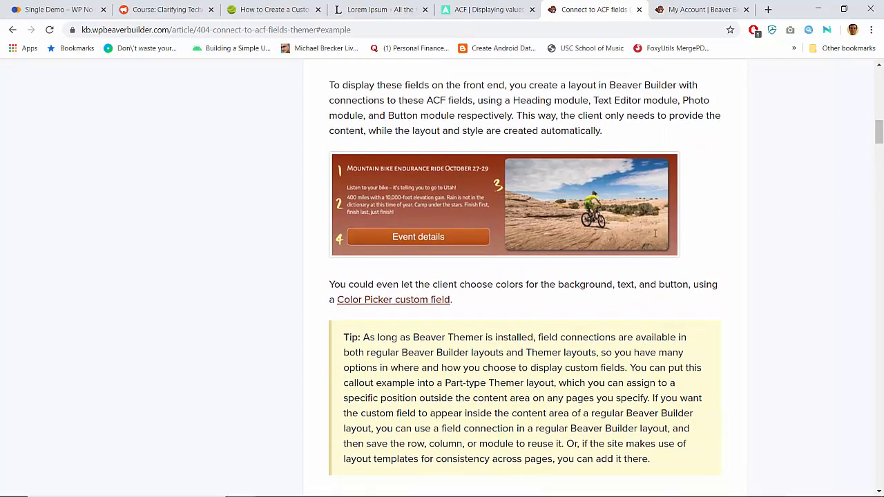
mouse_move(556, 264)
mouse_down()
mouse_move(630, 264)
mouse_move(502, 278)
mouse_move(463, 271)
mouse_move(525, 261)
mouse_move(565, 277)
mouse_up()
click(542, 304)
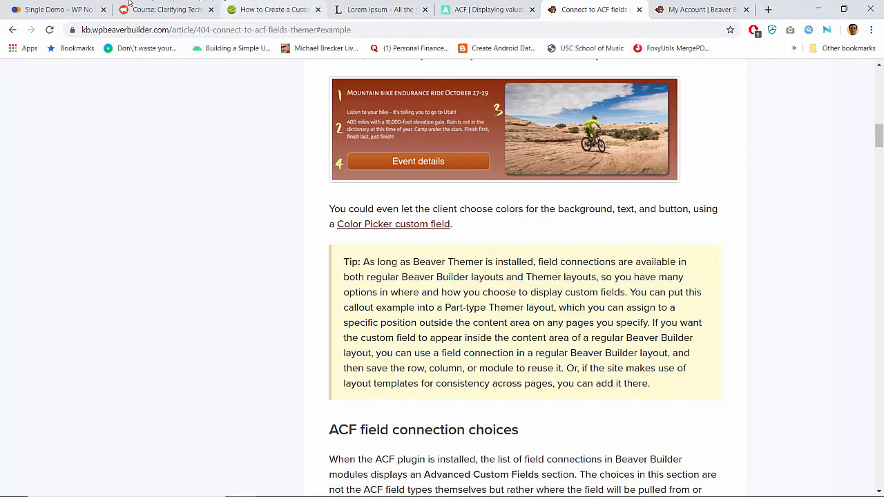
Return to the Single Demo layout editor, finish editing and publish the changes
click(59, 9)
scroll(201, 239, up, 3)
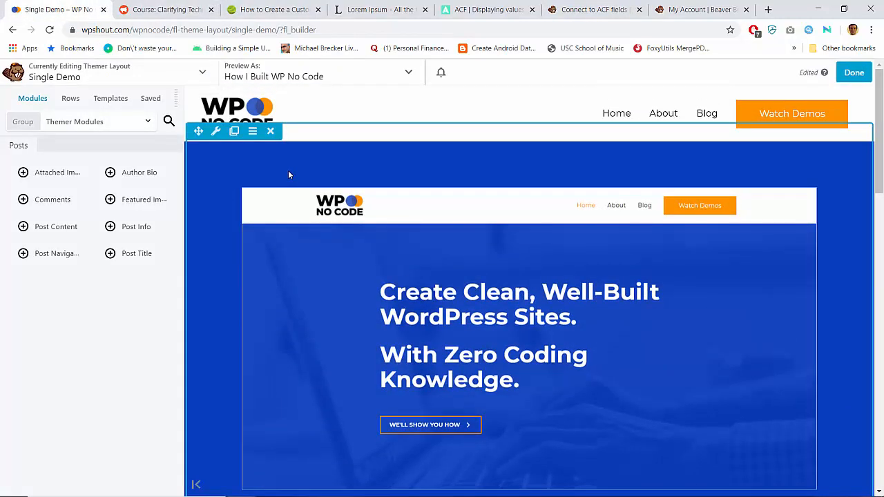
click(852, 73)
click(818, 75)
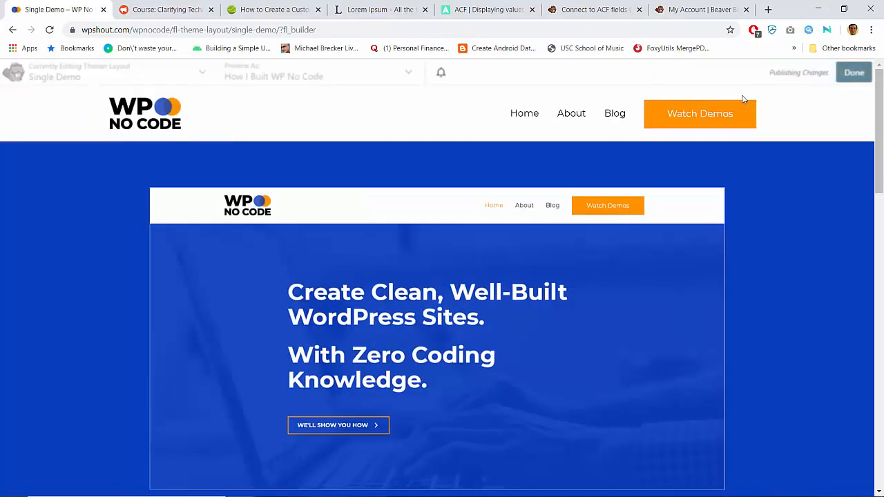
scroll(427, 216, down, 3)
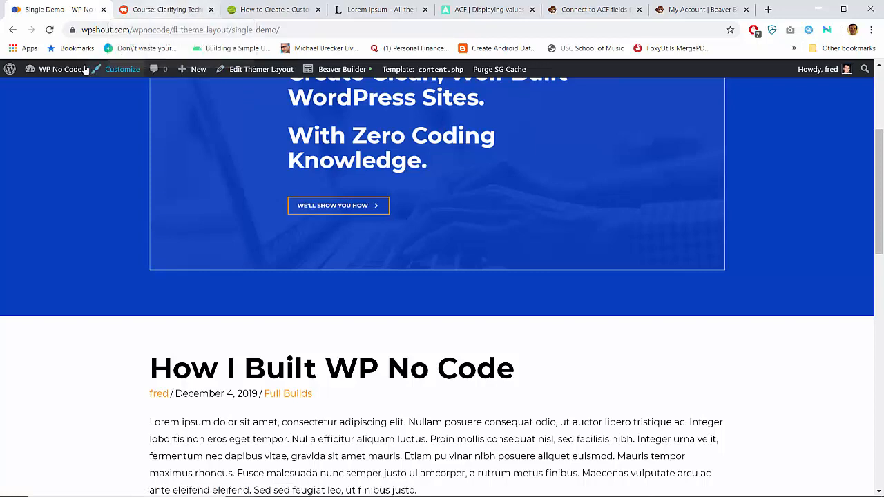
Close the course tab, and open the WP No Code dashboard in a new browser tab to reach its Themer Layouts list
click(211, 9)
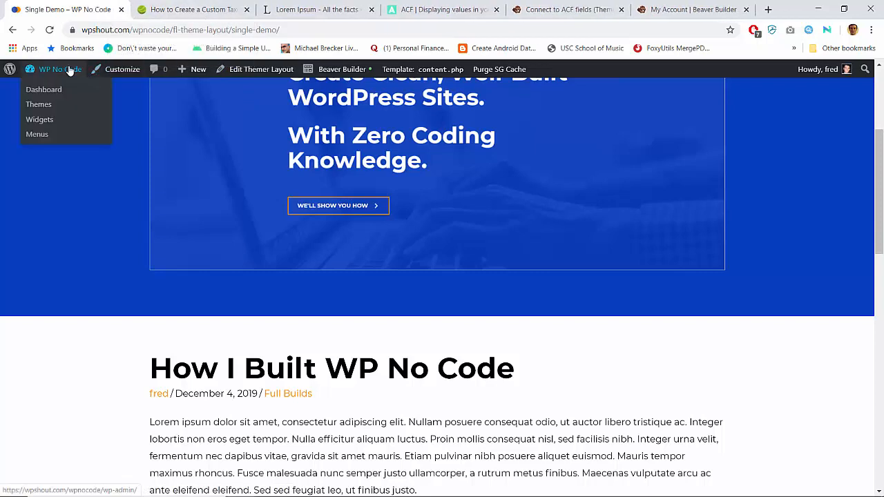
right_click(69, 68)
click(104, 73)
click(138, 7)
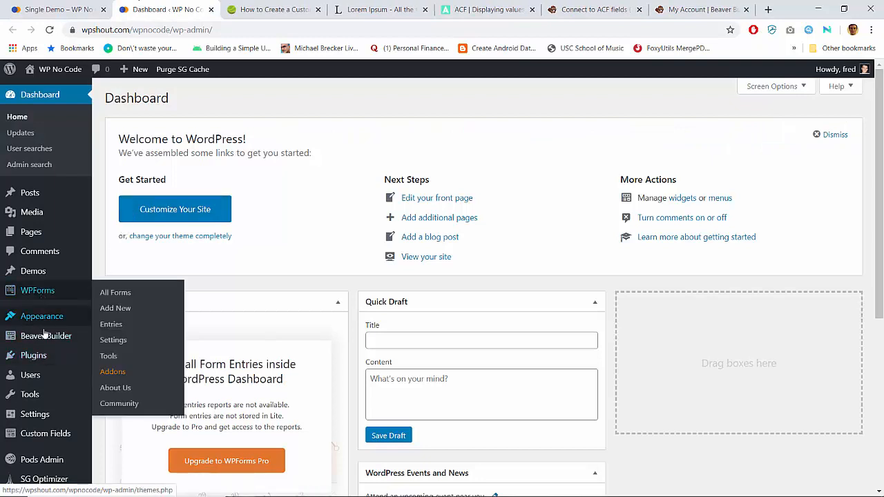
mouse_move(43, 336)
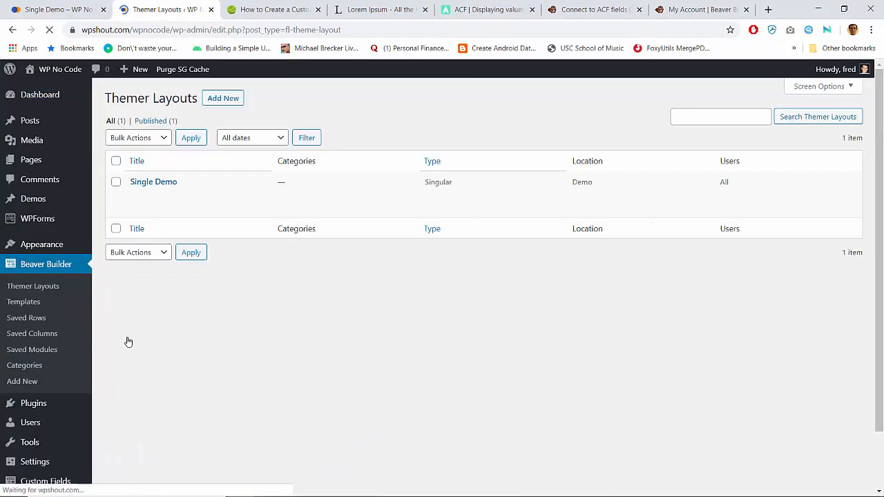
Create a Themer Layout of the Part layout type titled "ACF Maybe?"
click(228, 98)
click(290, 187)
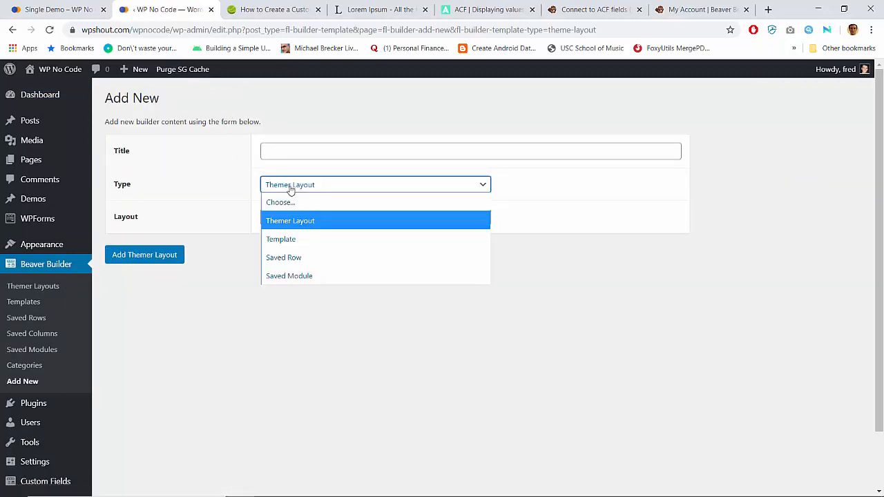
click(286, 241)
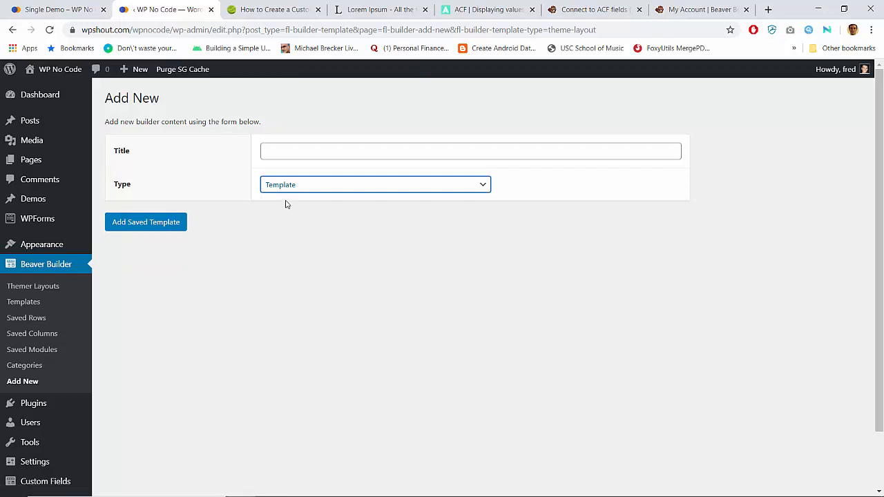
click(284, 189)
click(284, 219)
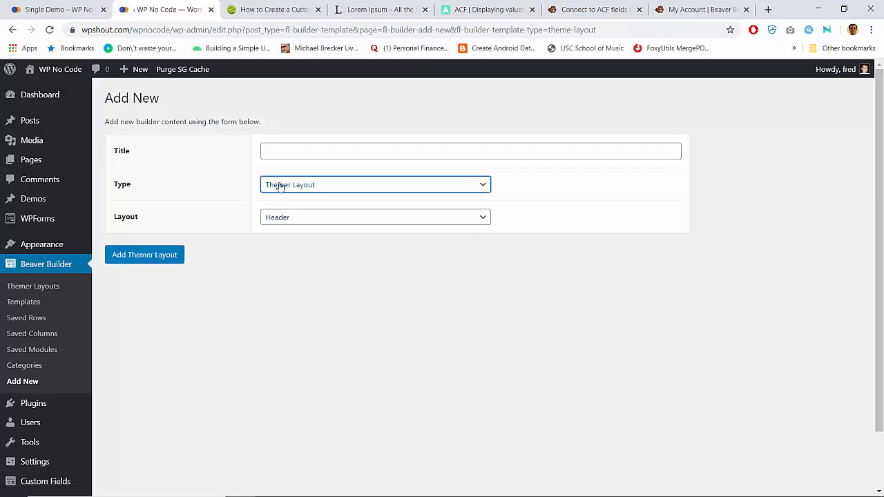
click(279, 221)
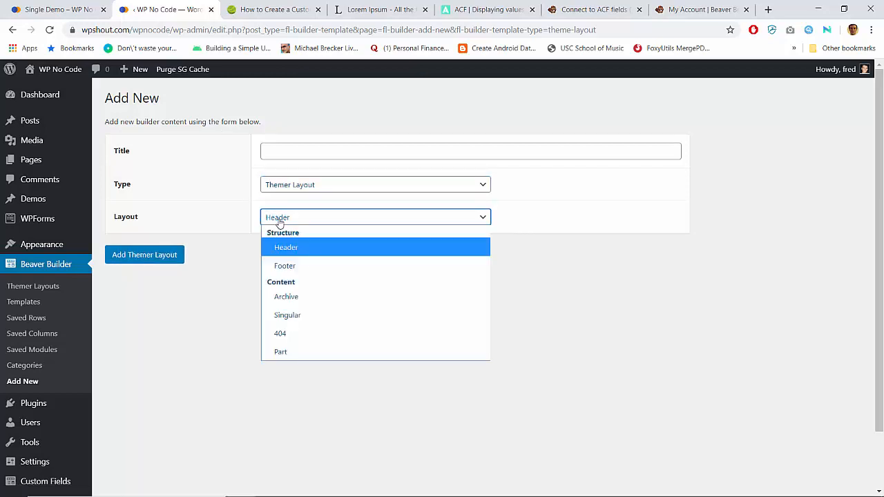
click(280, 352)
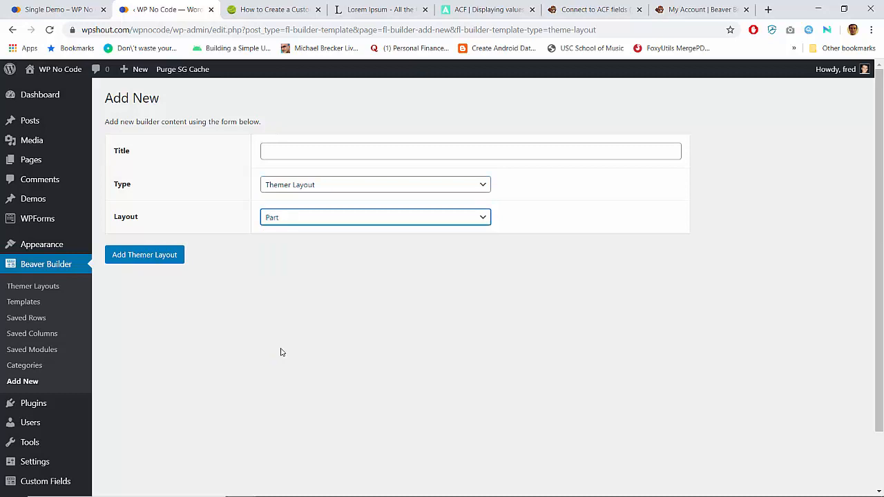
click(290, 155)
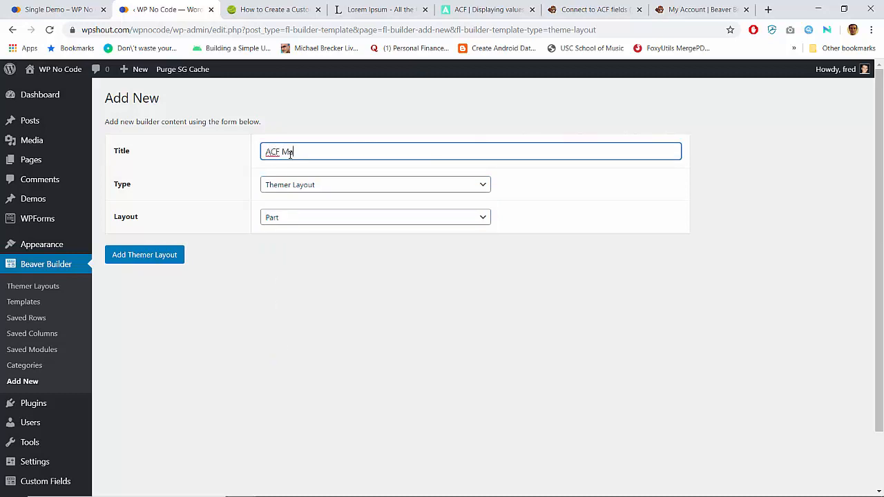
click(153, 255)
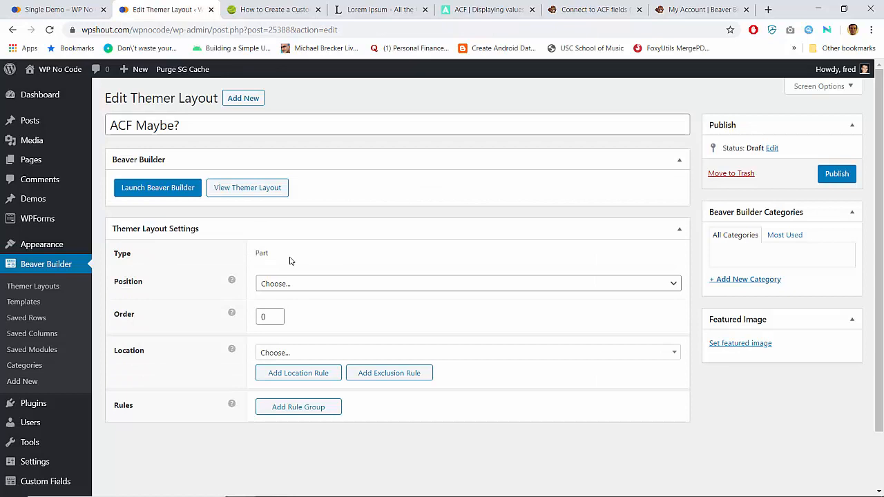
Check the position and location choices of the "ACF Maybe?" layout, and move that layout to the trash from the Themer Layouts list
click(276, 284)
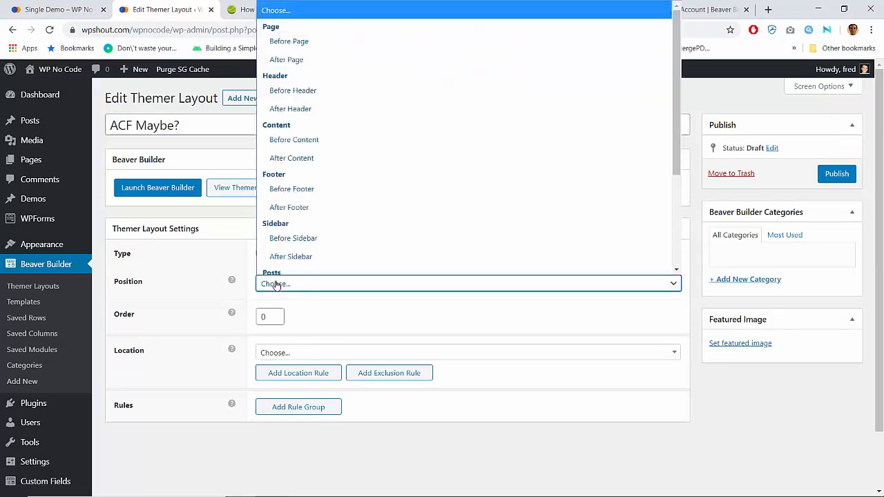
click(277, 284)
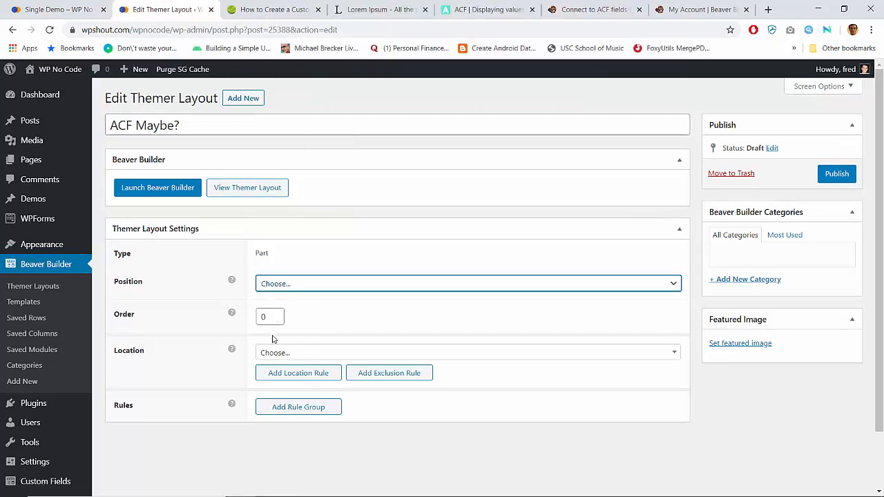
click(286, 353)
click(286, 353)
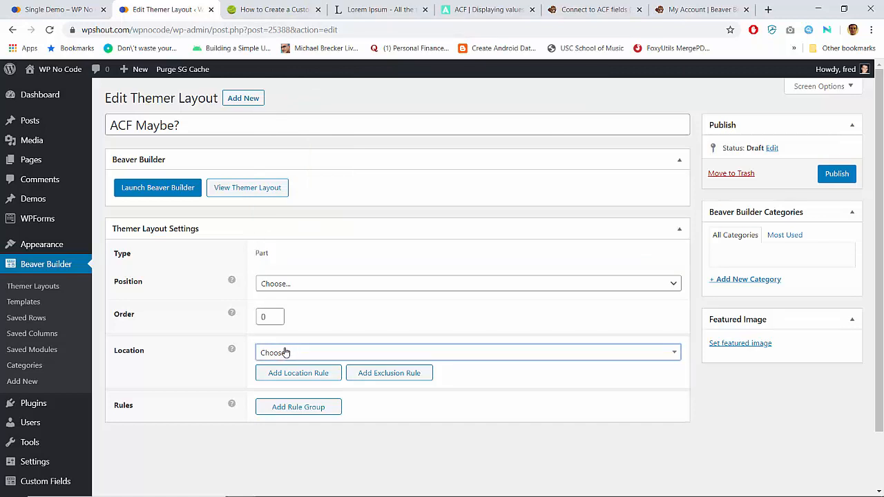
click(37, 285)
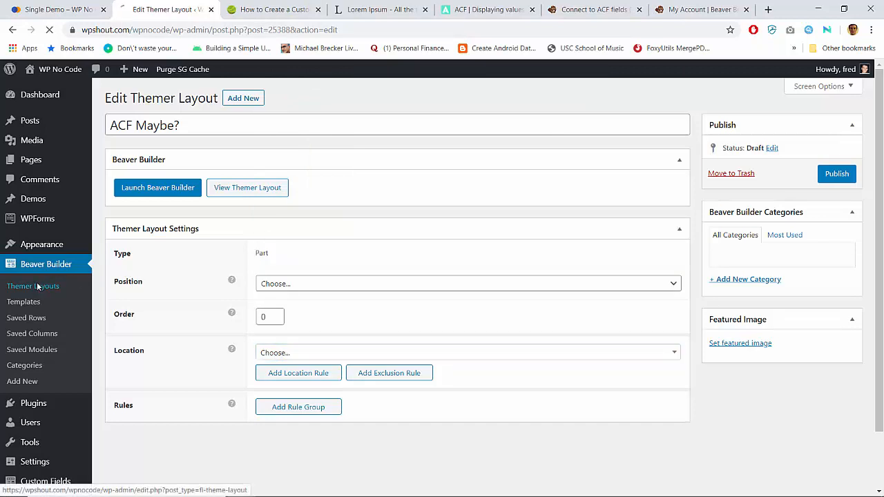
mouse_move(199, 197)
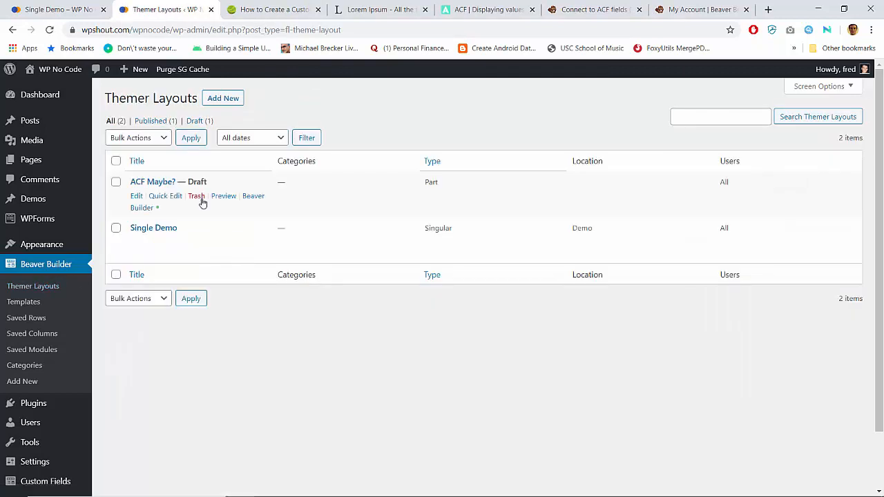
click(196, 196)
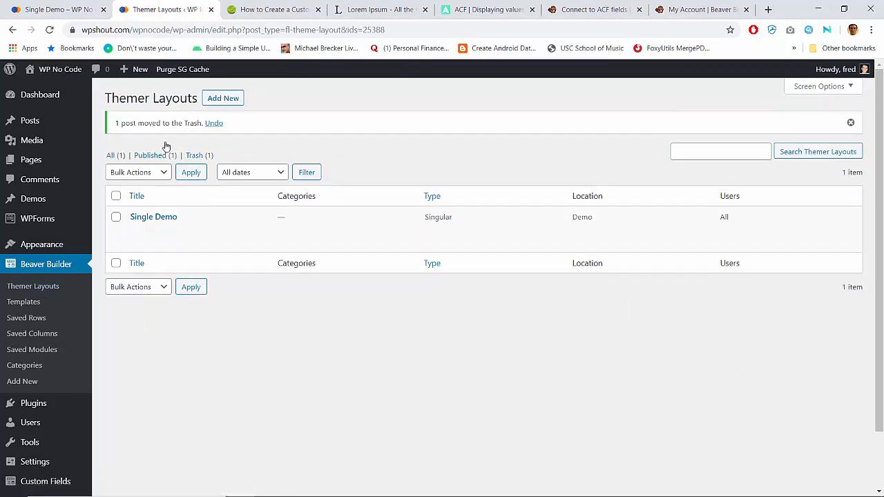
Open the list of Advanced Custom Fields field groups
scroll(61, 125, down, 1)
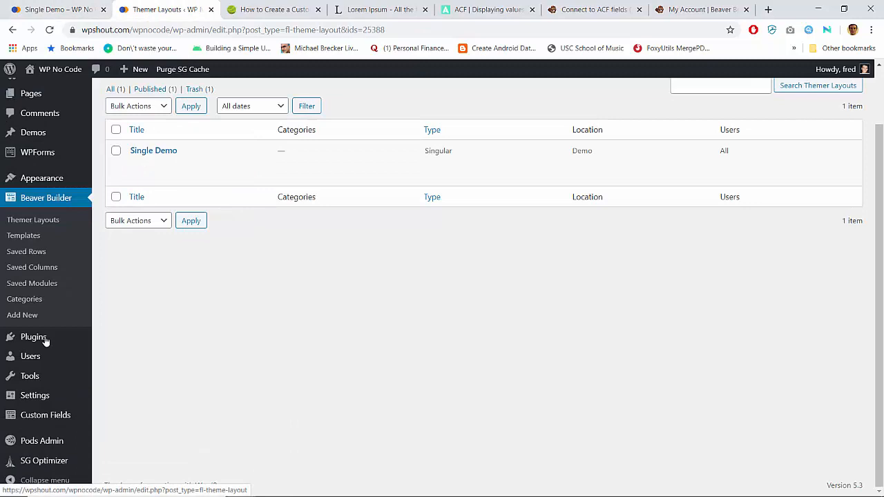
click(41, 424)
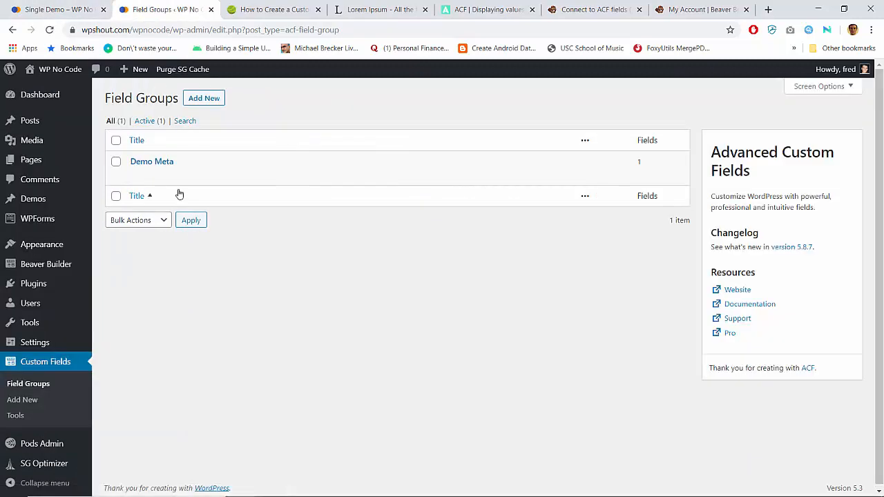
Reopen the Single Demo layout in Beaver Builder and add a Post Info module above the post title
click(61, 9)
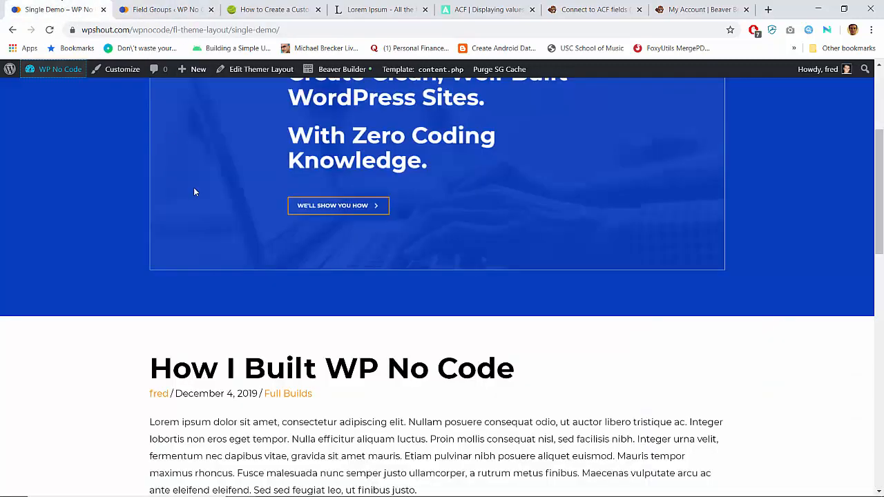
scroll(199, 237, up, 3)
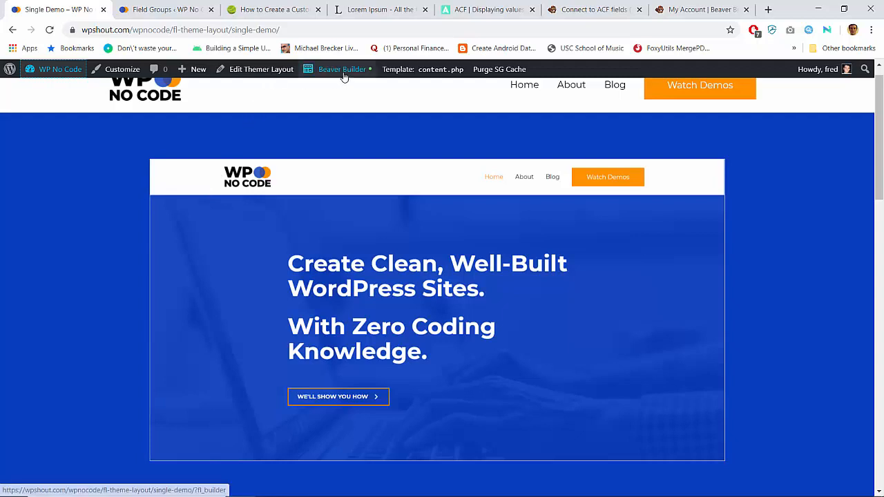
click(343, 72)
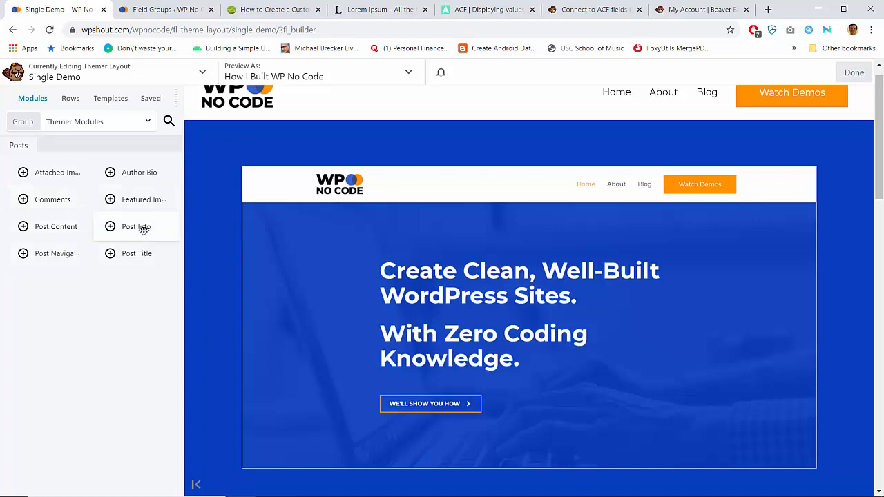
scroll(261, 274, down, 3)
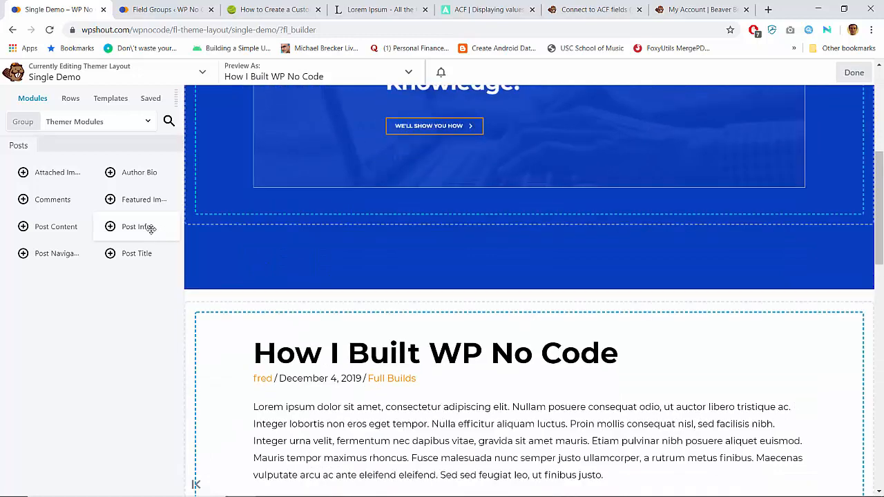
drag(148, 226, 282, 324)
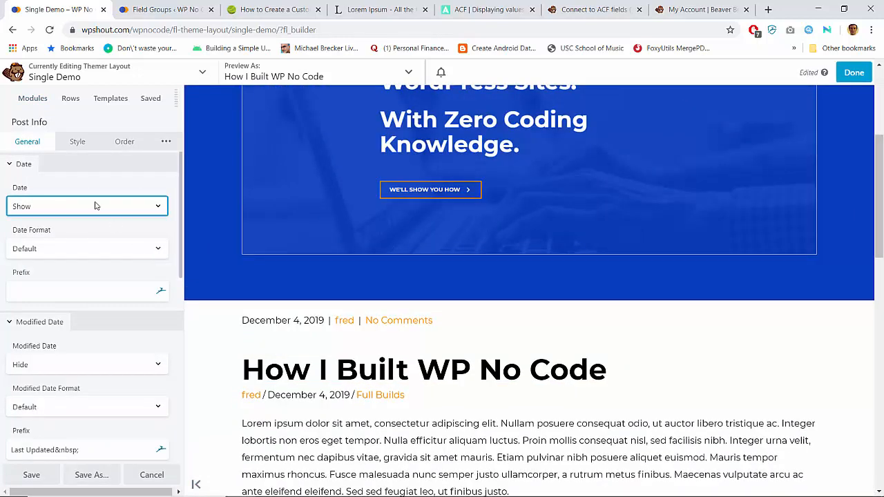
Look through the Post Info module's general settings and delete that module from above the post title
scroll(90, 262, down, 1)
scroll(90, 263, down, 5)
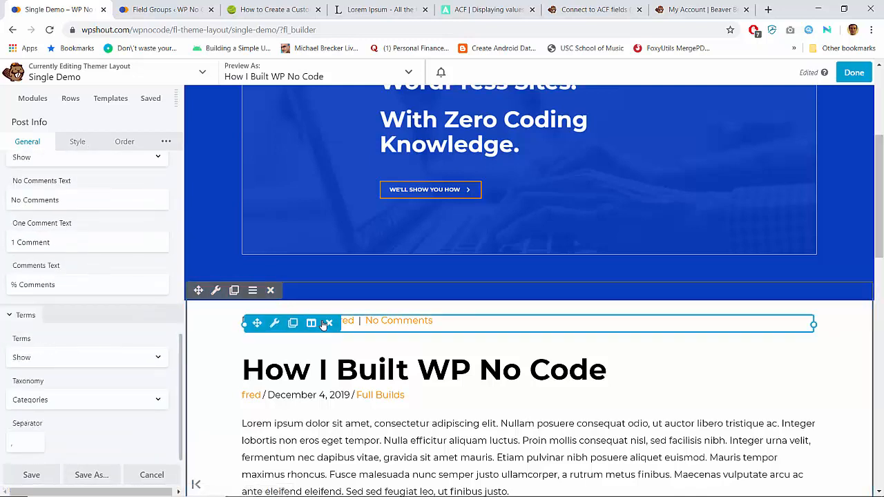
click(329, 324)
key(Return)
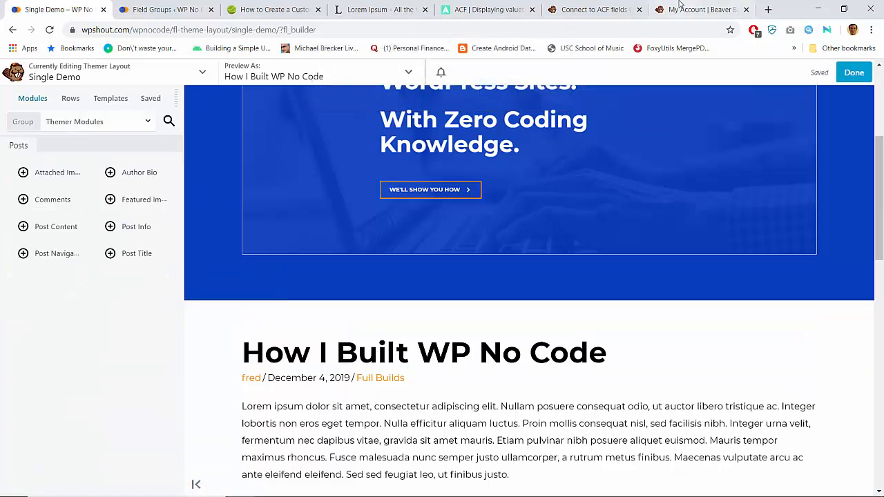
Switch to the Connect to ACF fields (Themer) article and read its ACF field connection choices
click(689, 8)
click(605, 5)
scroll(357, 201, down, 5)
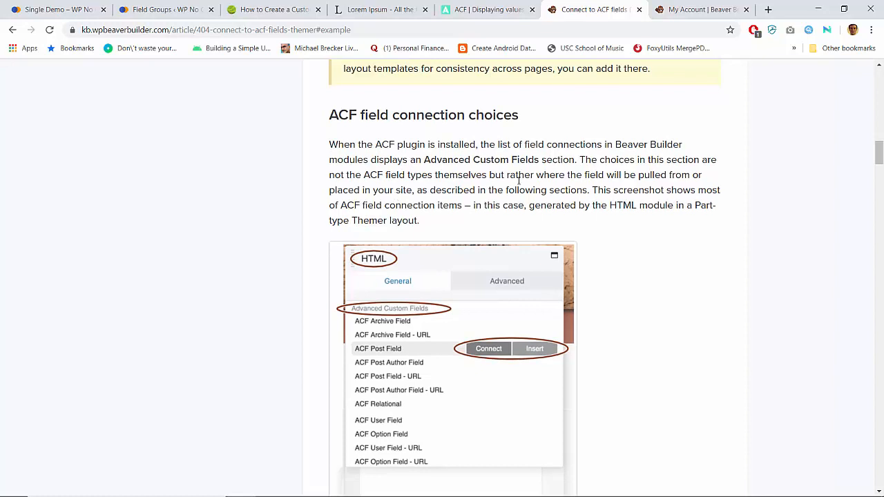
scroll(450, 168, up, 1)
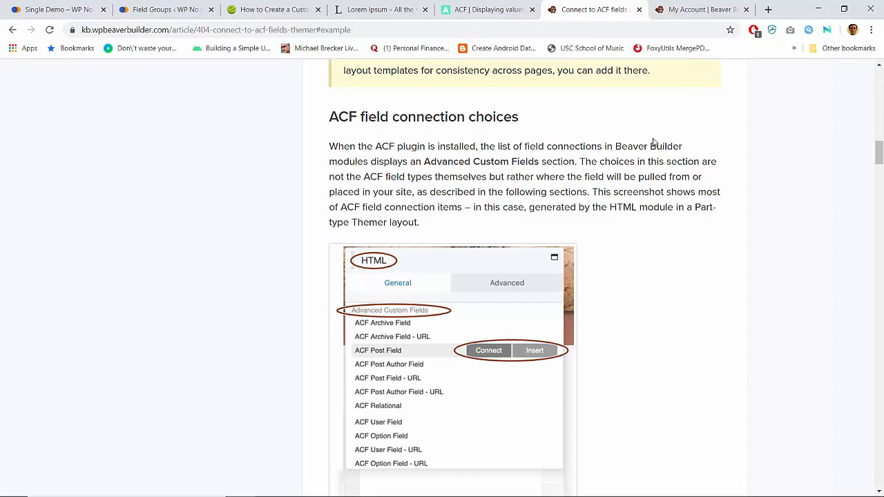
scroll(652, 142, down, 5)
scroll(654, 143, down, 5)
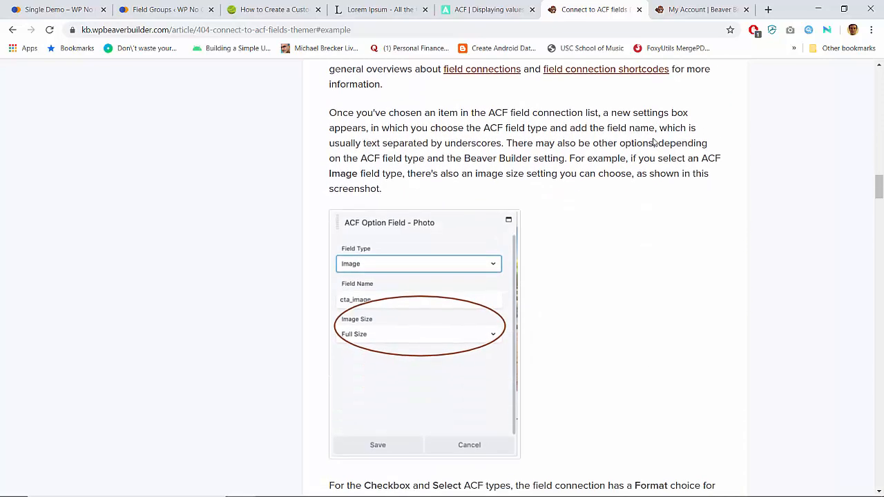
scroll(654, 142, down, 7)
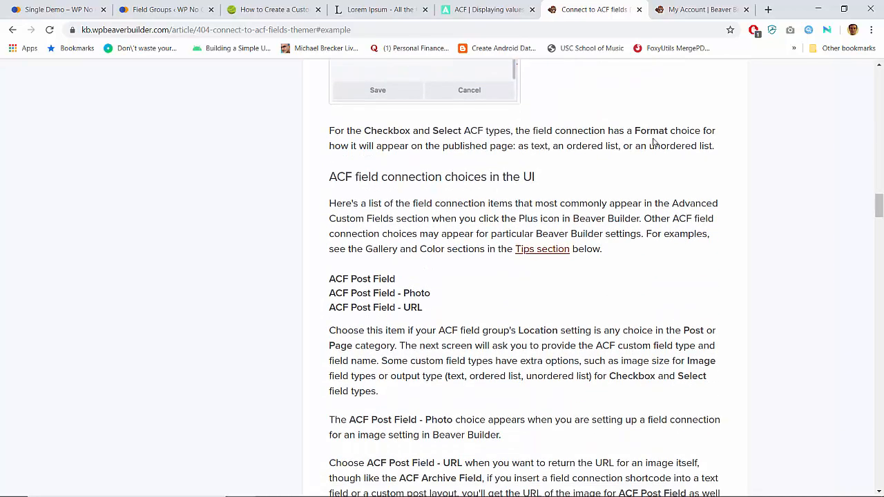
scroll(654, 142, down, 16)
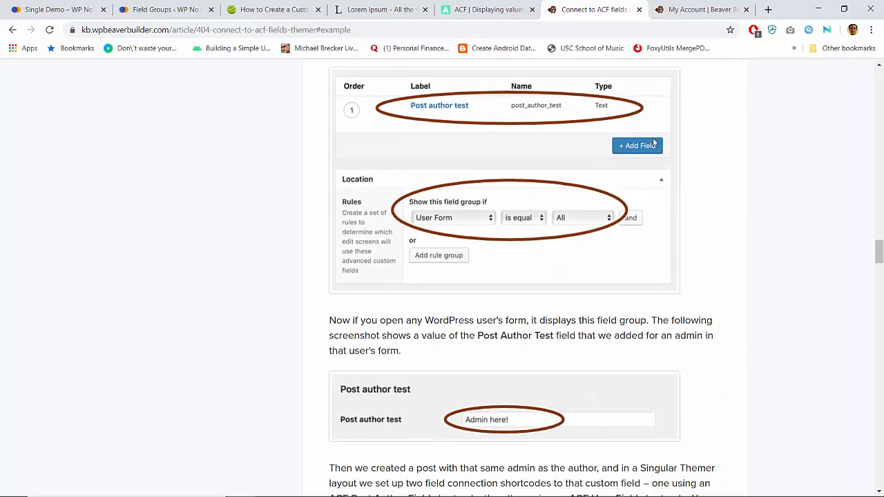
Skim the article's author, user and archive field examples and return to its list of sections
scroll(654, 142, up, 3)
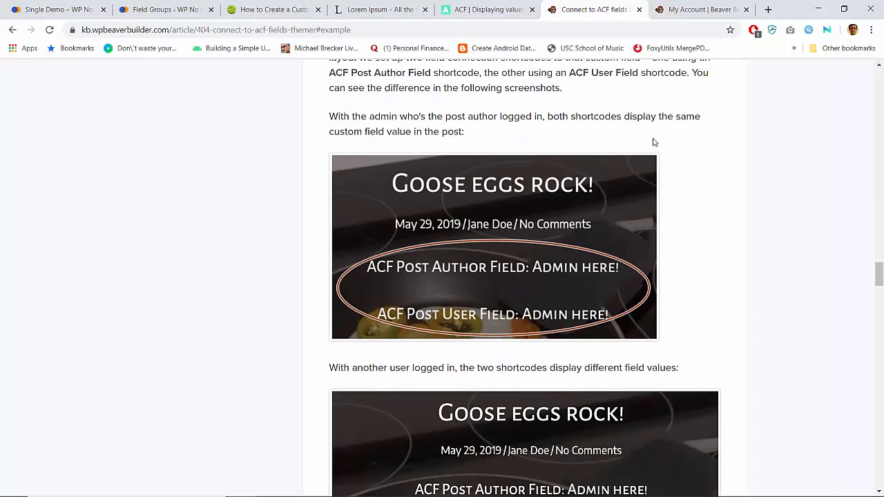
scroll(745, 264, down, 5)
scroll(746, 264, down, 17)
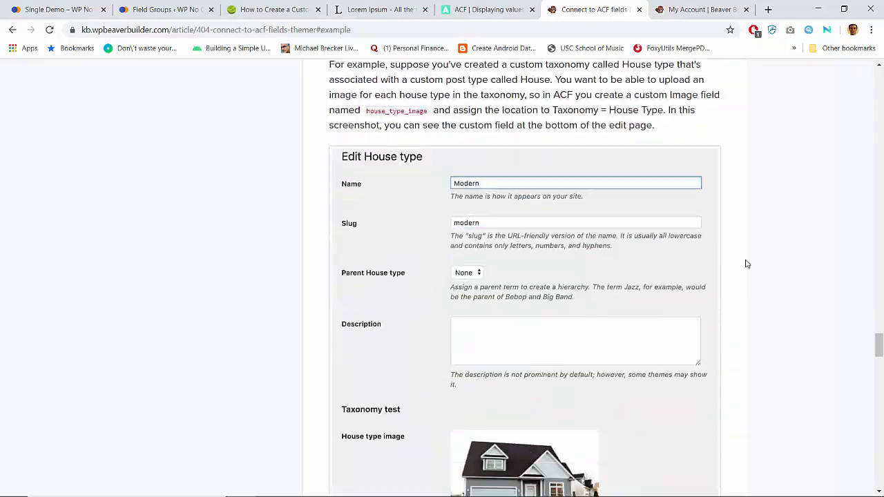
scroll(746, 264, up, 20)
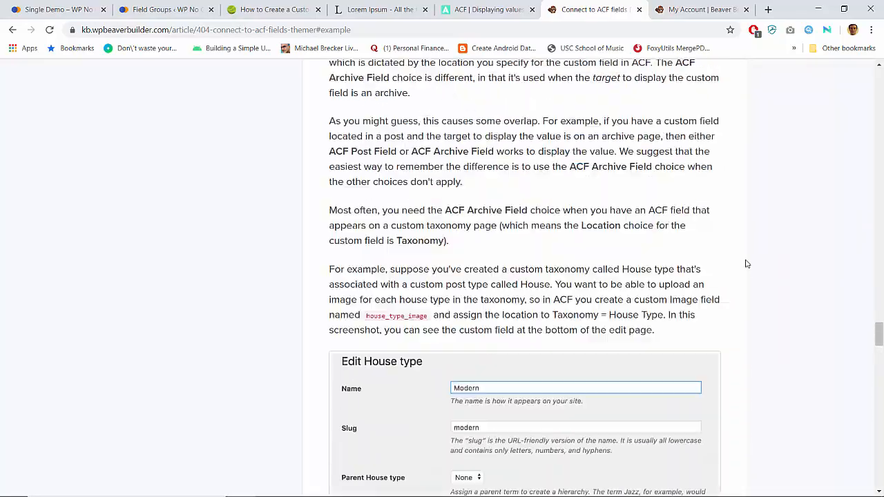
scroll(746, 264, up, 15)
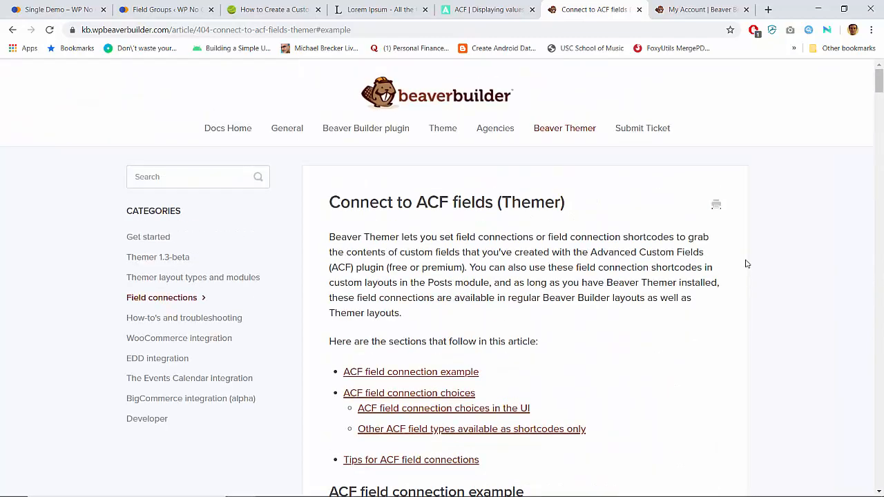
scroll(746, 264, down, 3)
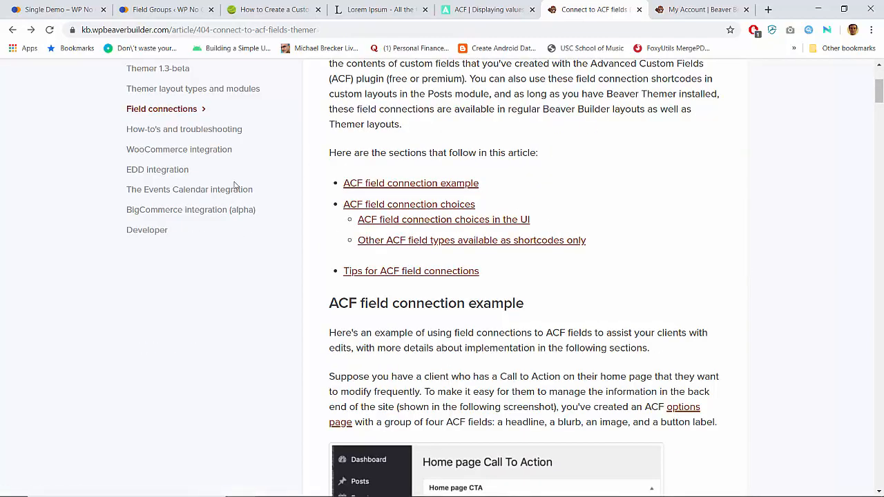
scroll(221, 198, up, 2)
scroll(221, 198, up, 1)
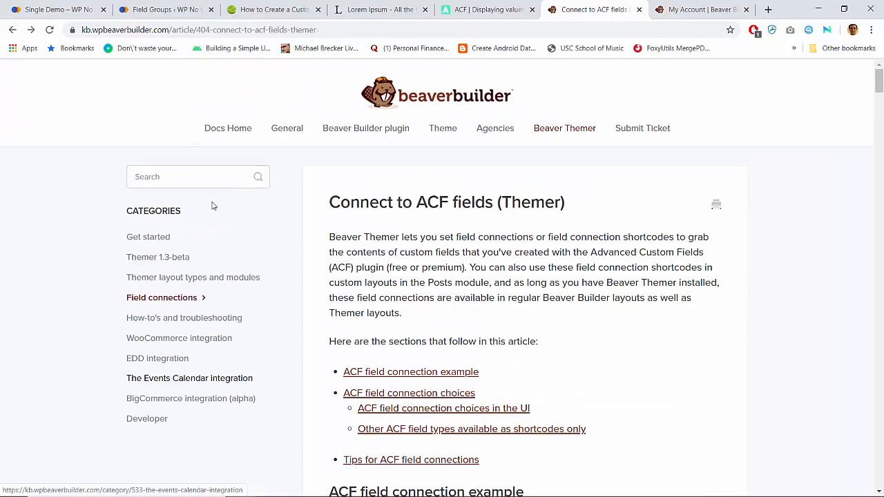
Open the "What can I do with Beaver Themer?" article from the Get started category and read about custom post types and layout types
click(151, 241)
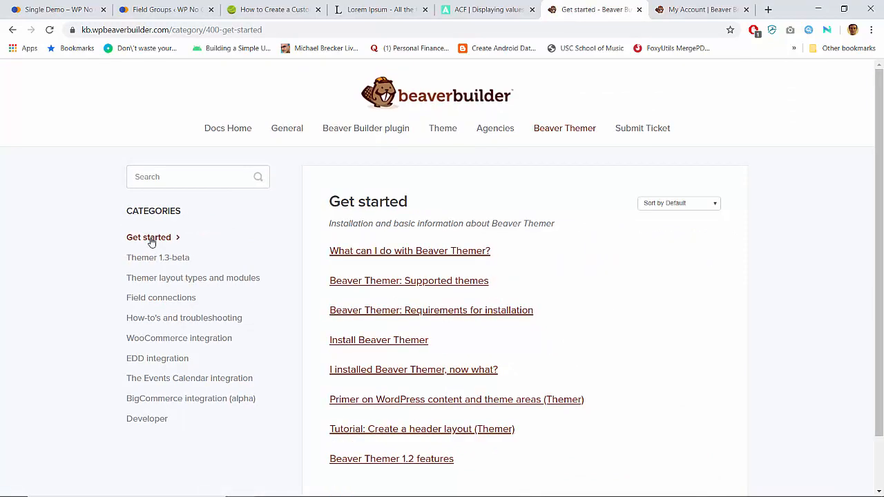
click(353, 249)
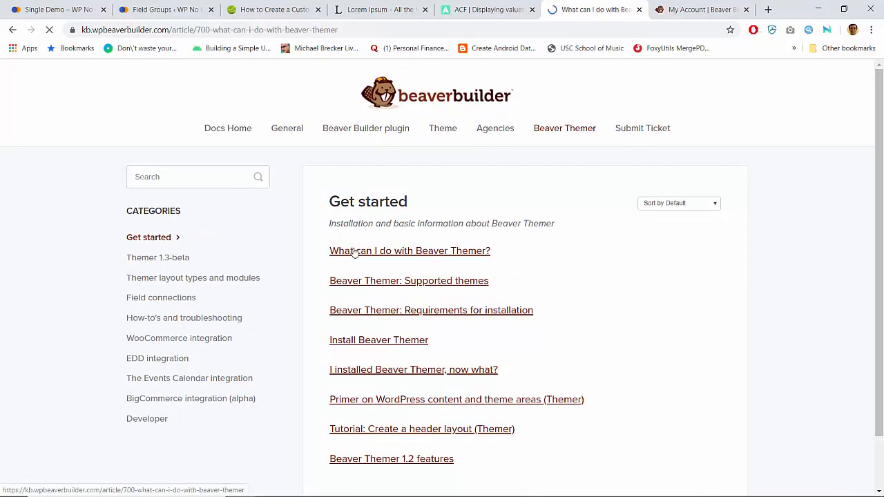
scroll(353, 252, down, 4)
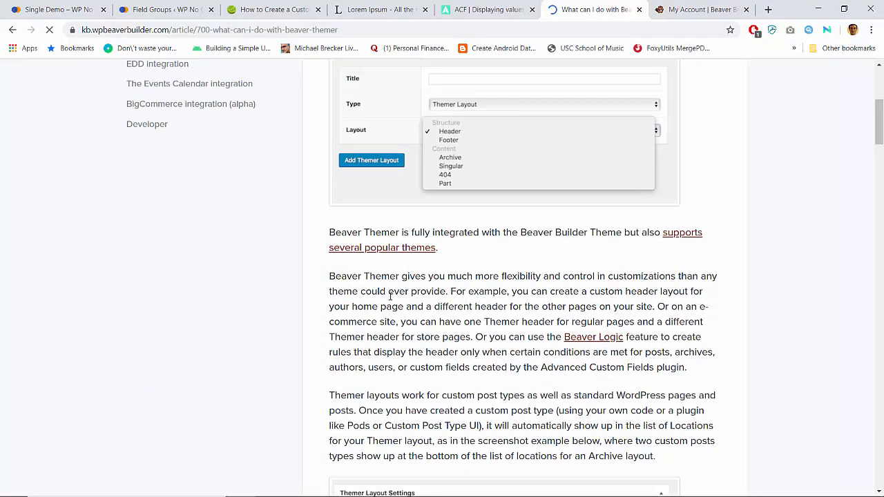
scroll(390, 297, down, 1)
scroll(390, 297, down, 3)
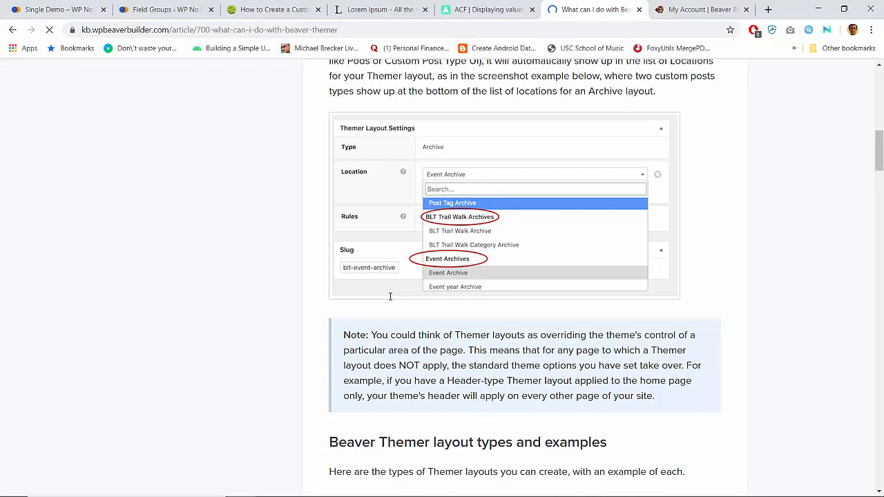
scroll(390, 297, up, 1)
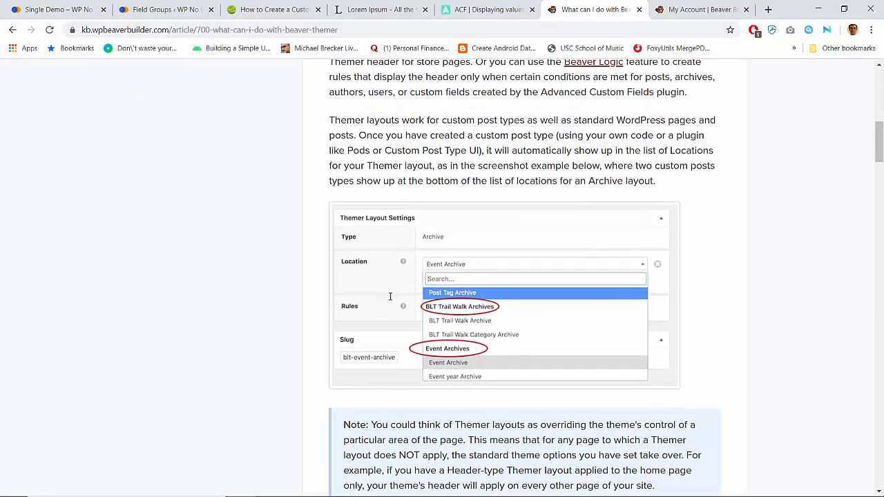
scroll(390, 297, down, 3)
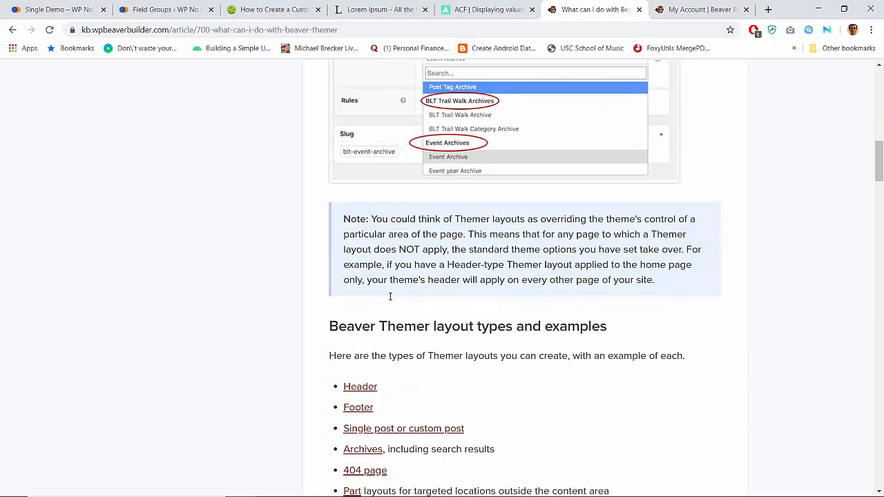
scroll(390, 297, down, 7)
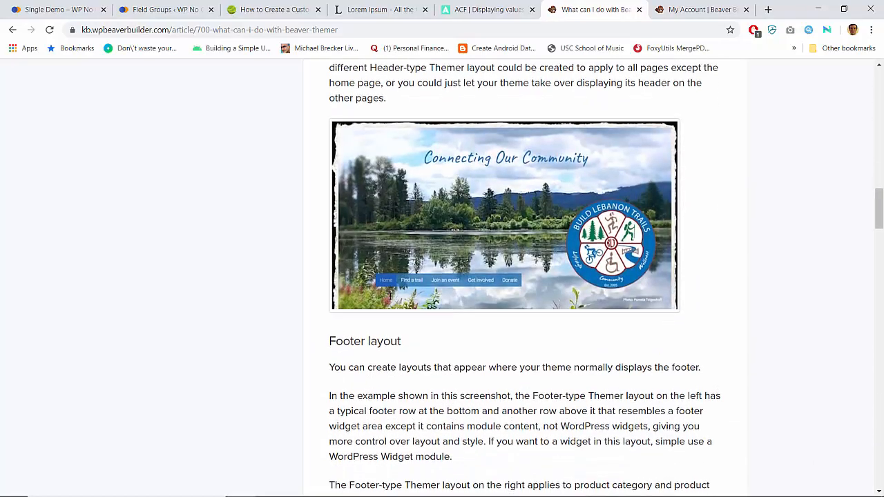
Read the Footer and Singular layout sections, including the custom field support and the Events post example
scroll(390, 297, down, 5)
scroll(391, 297, up, 4)
scroll(390, 297, down, 6)
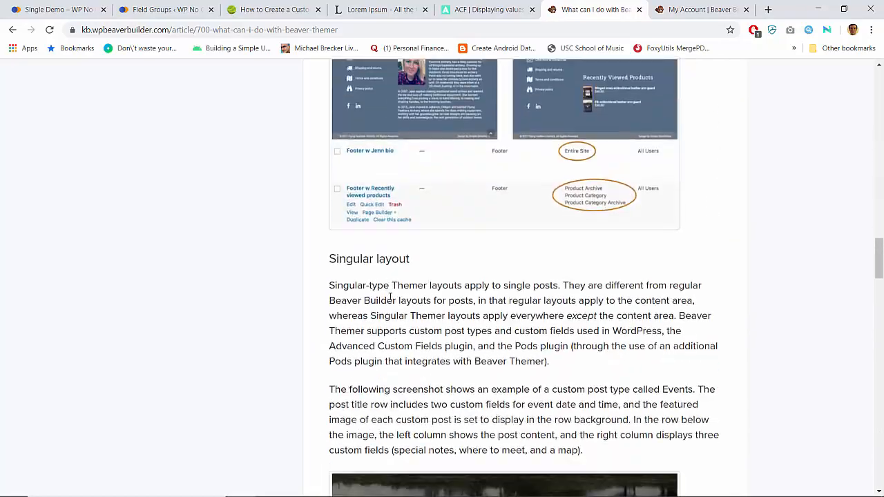
scroll(390, 297, down, 4)
scroll(391, 297, up, 4)
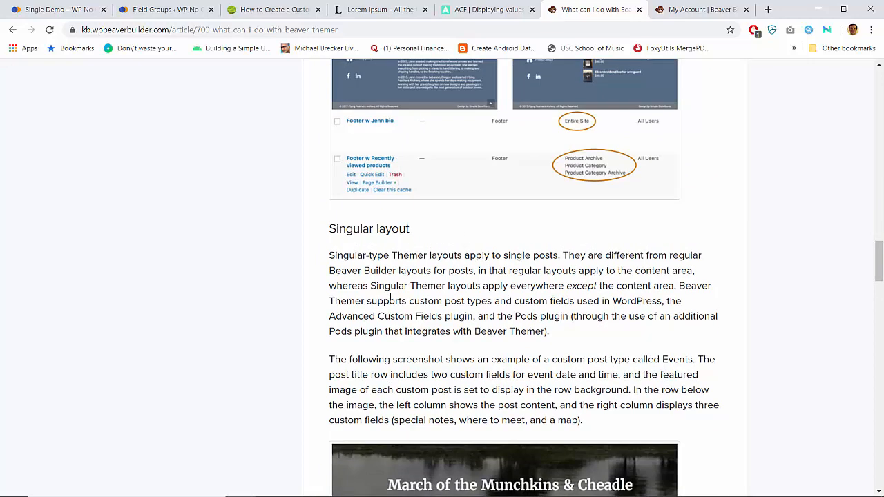
scroll(391, 297, down, 1)
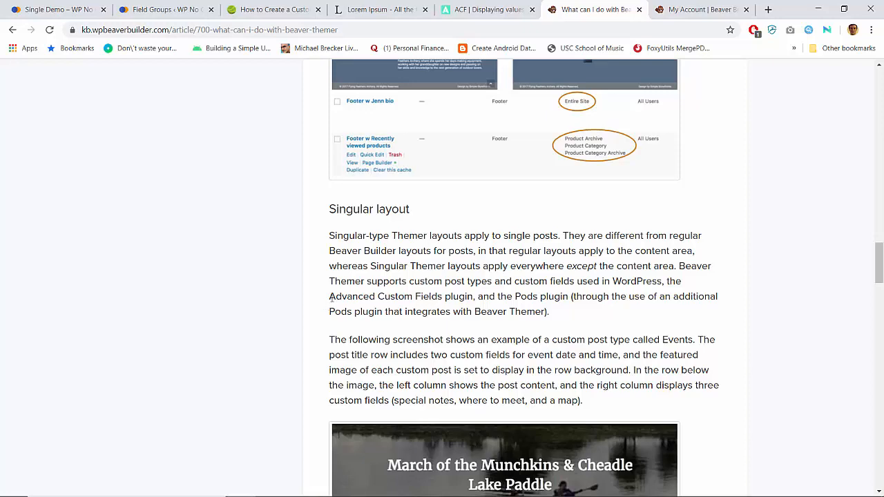
scroll(325, 332, down, 4)
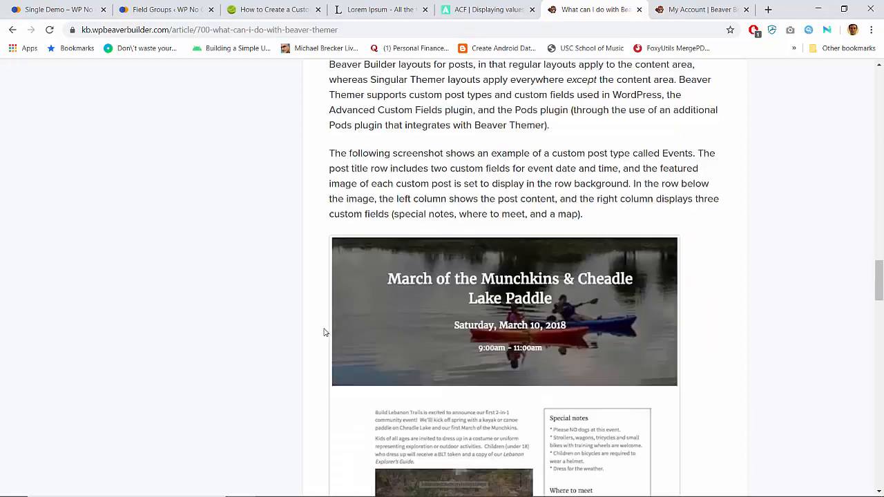
Search the article for "advanced cust" and step through the matches
key(ctrl+f)
text(advamced)
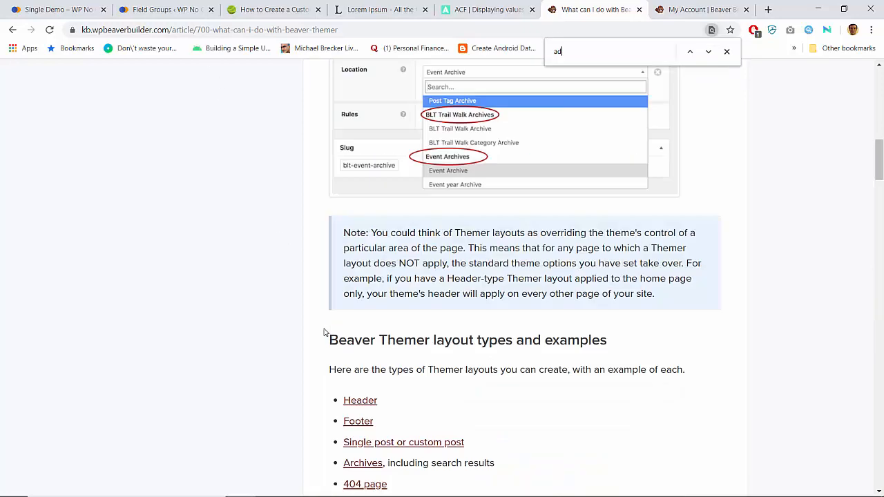
key(BackSpace)
key(BackSpace)
key(BackSpace)
text(nced )
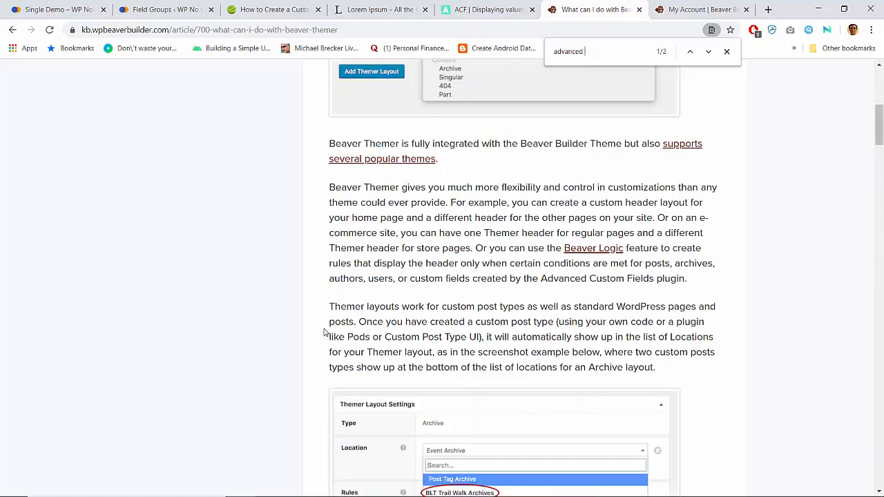
text(cust)
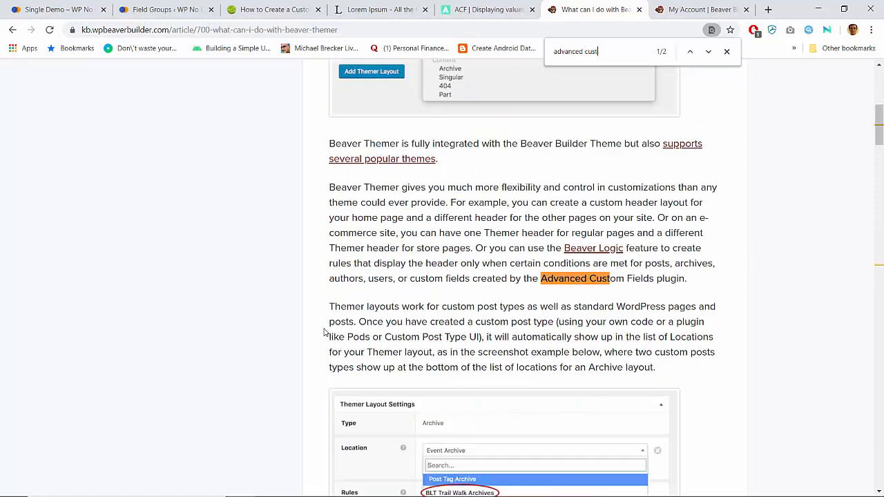
key(Return)
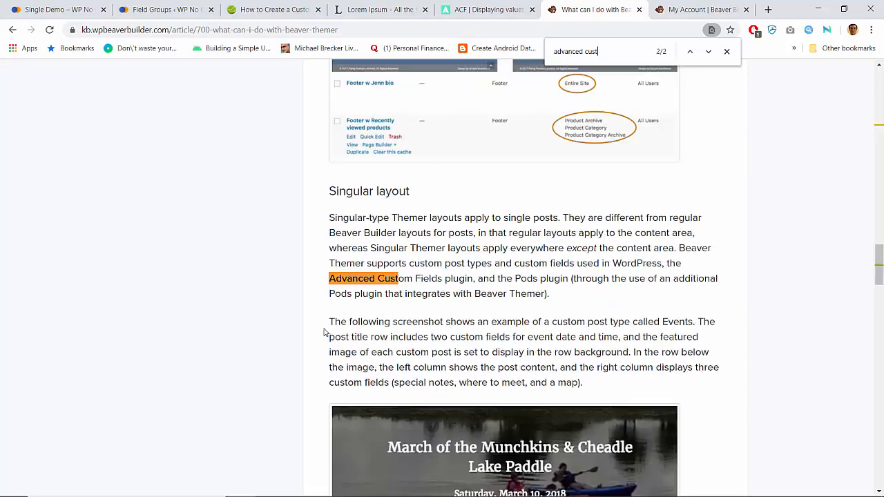
key(Return)
scroll(324, 331, up, 5)
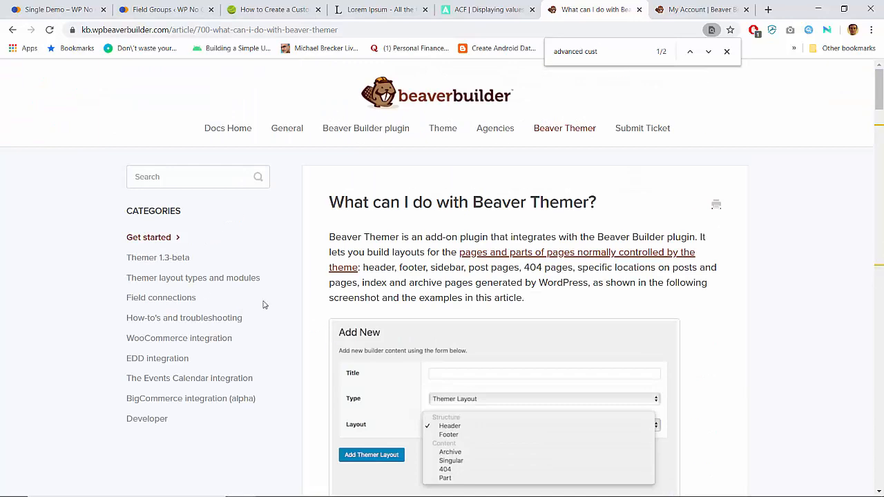
Open the "Themer layout types and modules" category and check its article list for Advanced Custom Fields topics
click(174, 280)
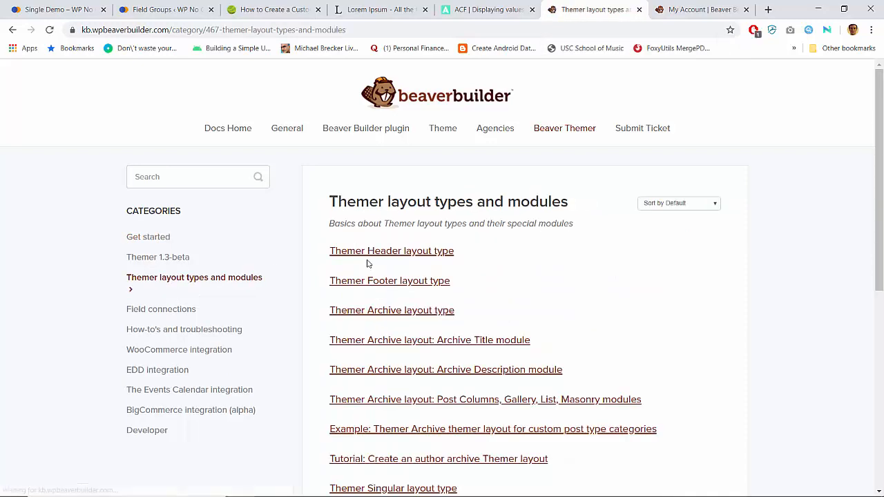
scroll(367, 263, down, 1)
scroll(368, 262, down, 2)
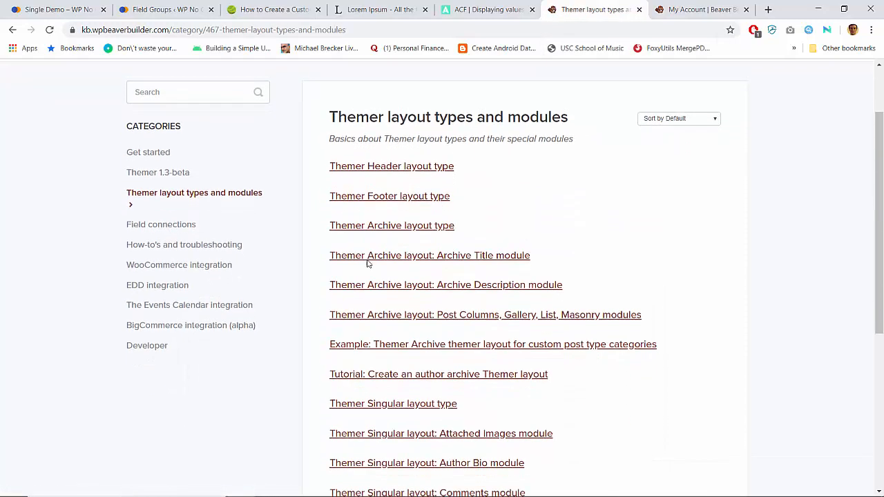
key(ctrl+f)
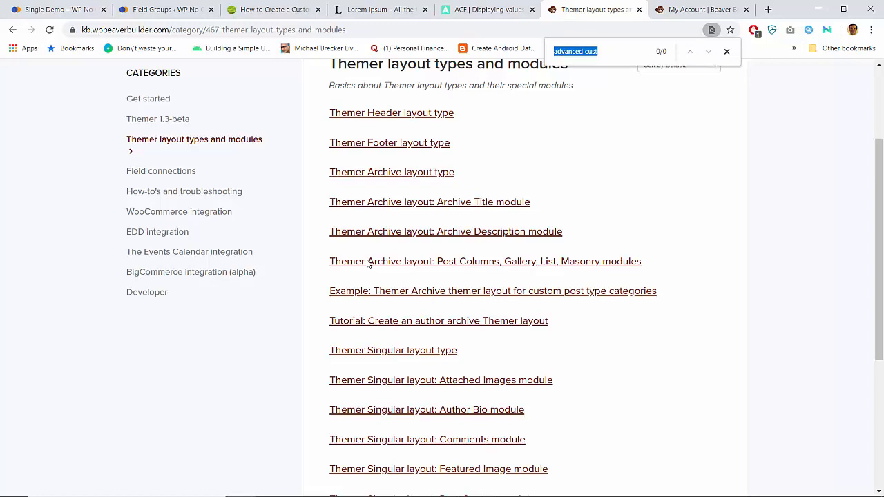
Search the browser history for "advanced custom" and for "beaver"
key(ctrl+h)
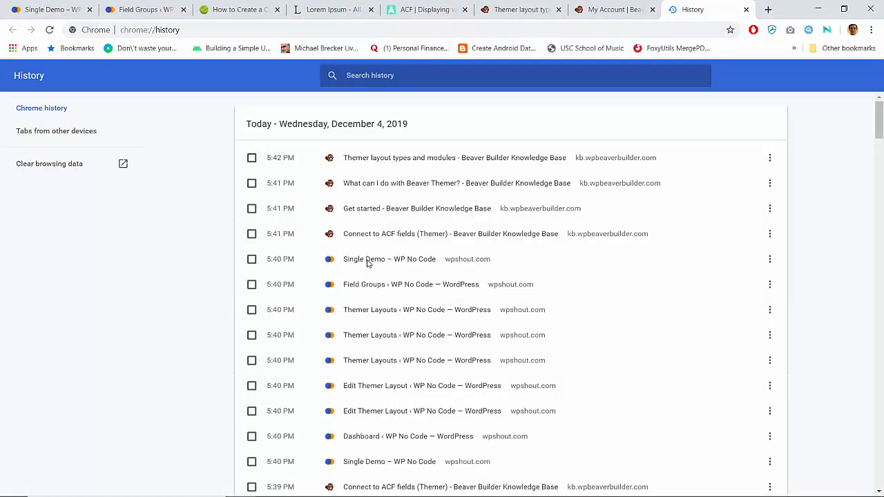
text(advanced custom)
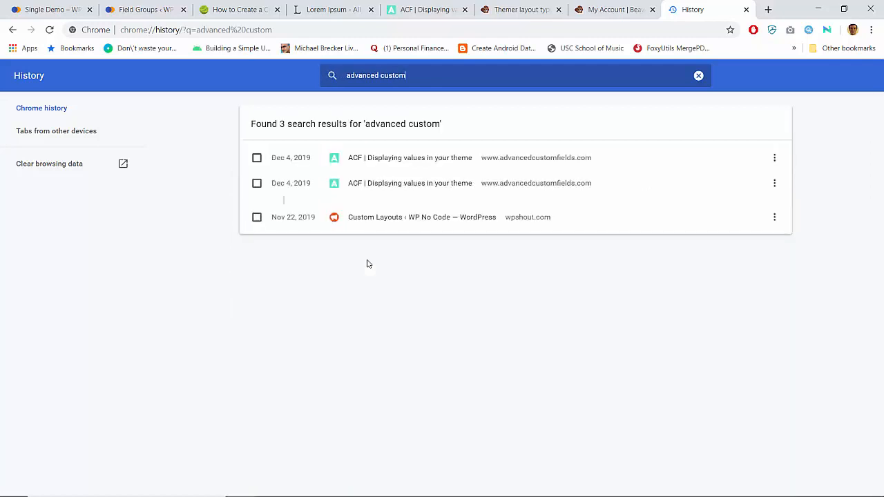
triple_click(381, 78)
text(beaver)
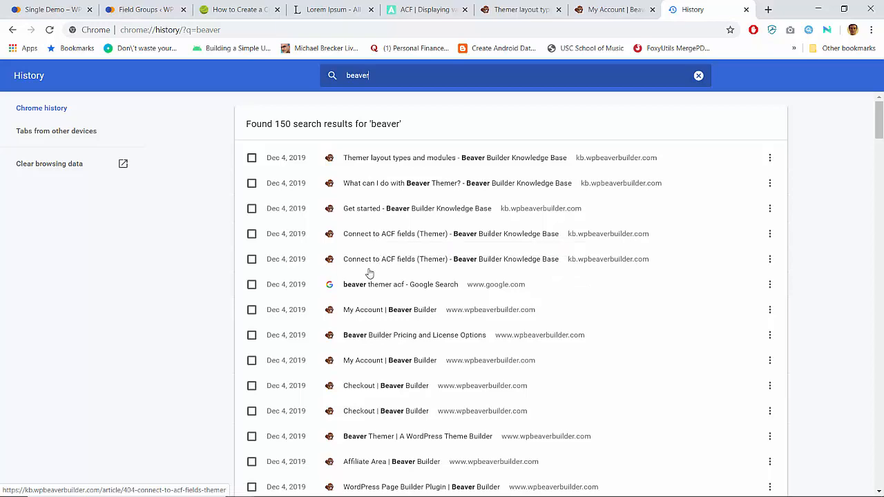
Find the "beaver builder display custom fields" Google search among the history entries and reopen it in full screen
scroll(365, 286, down, 1)
scroll(367, 287, down, 3)
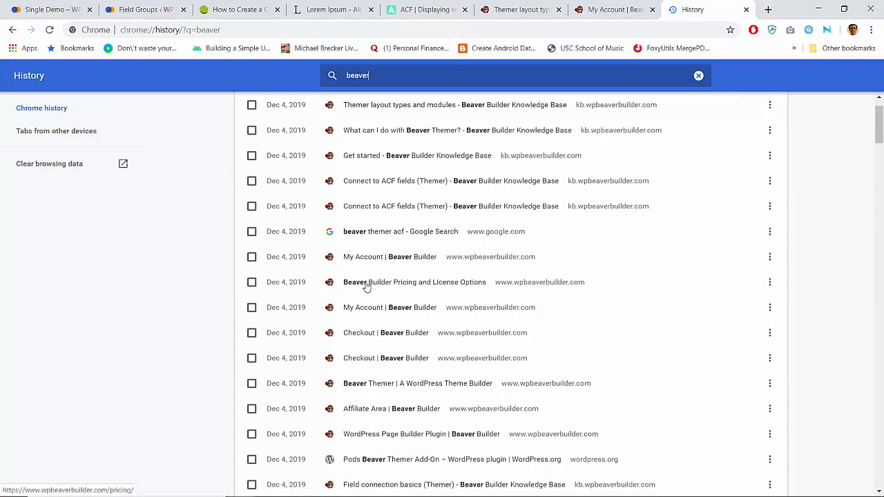
scroll(367, 286, down, 1)
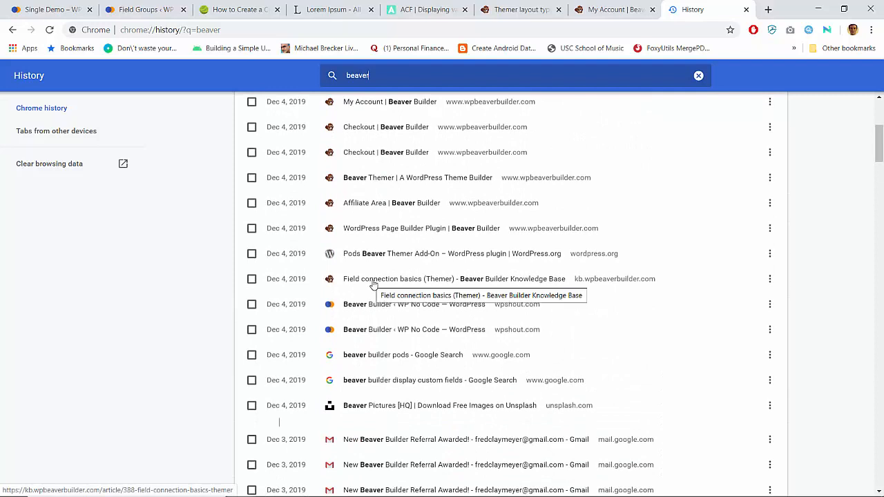
scroll(362, 349, down, 1)
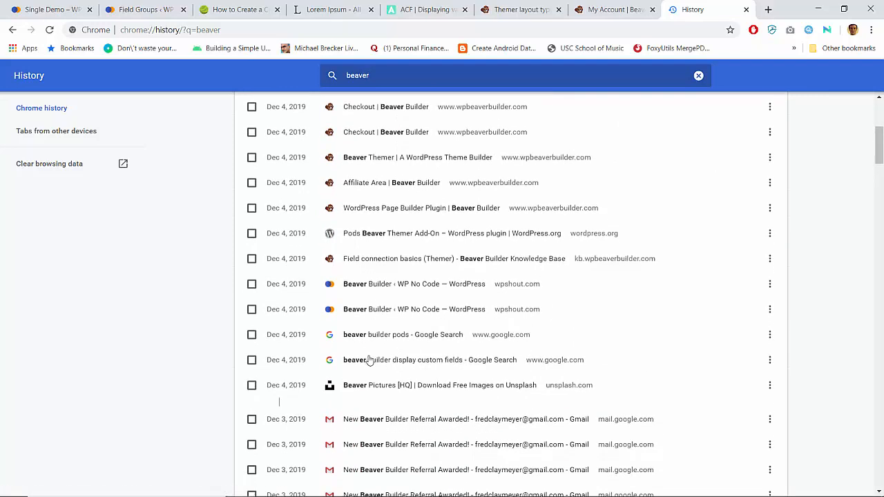
click(369, 361)
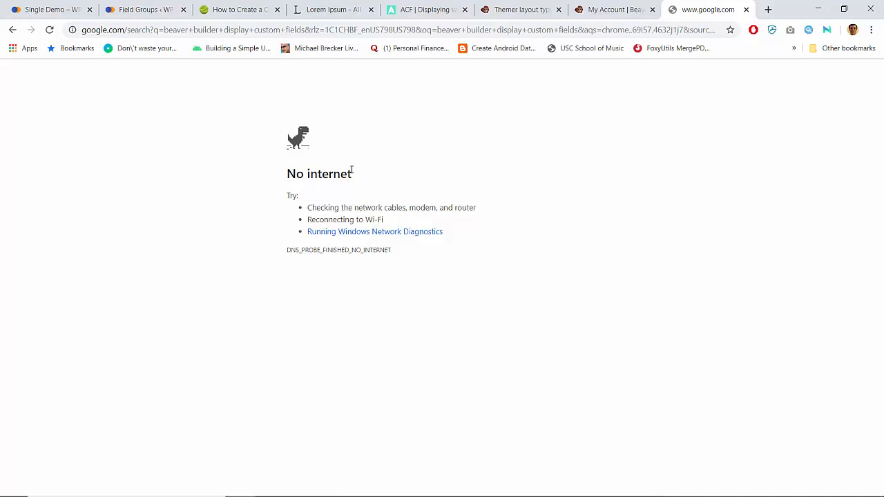
key(F11)
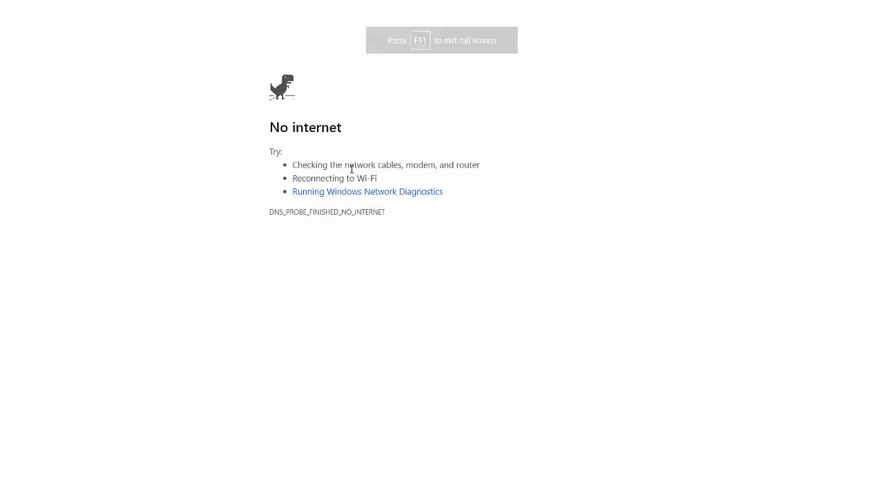